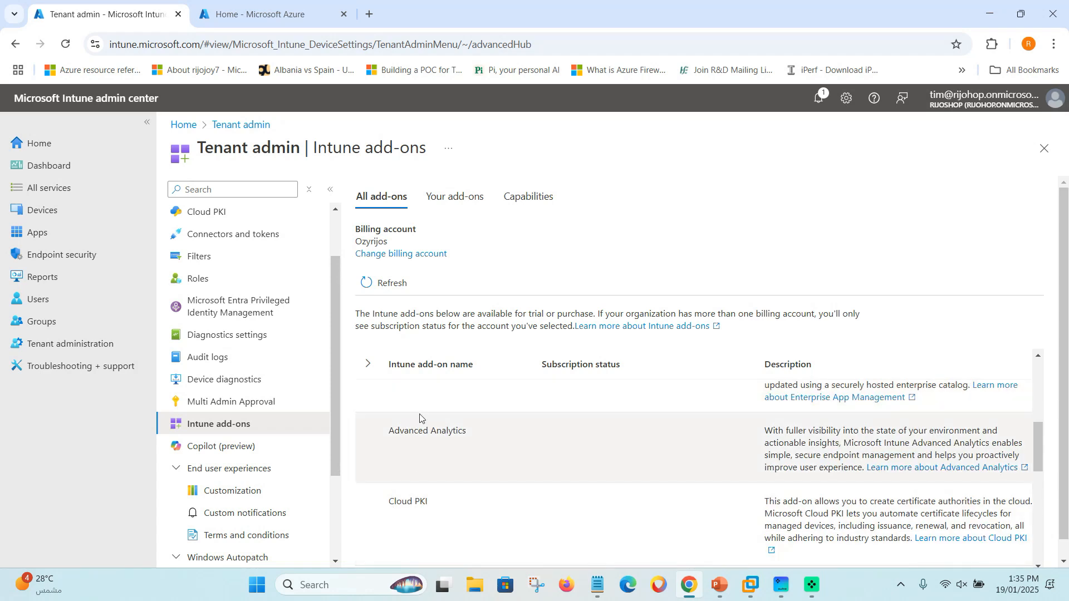
Expand the add-ons table, collapse the Microsoft Intune Suite row, and scroll through it.
left_click(368, 365)
scroll(469, 484, "up", 5)
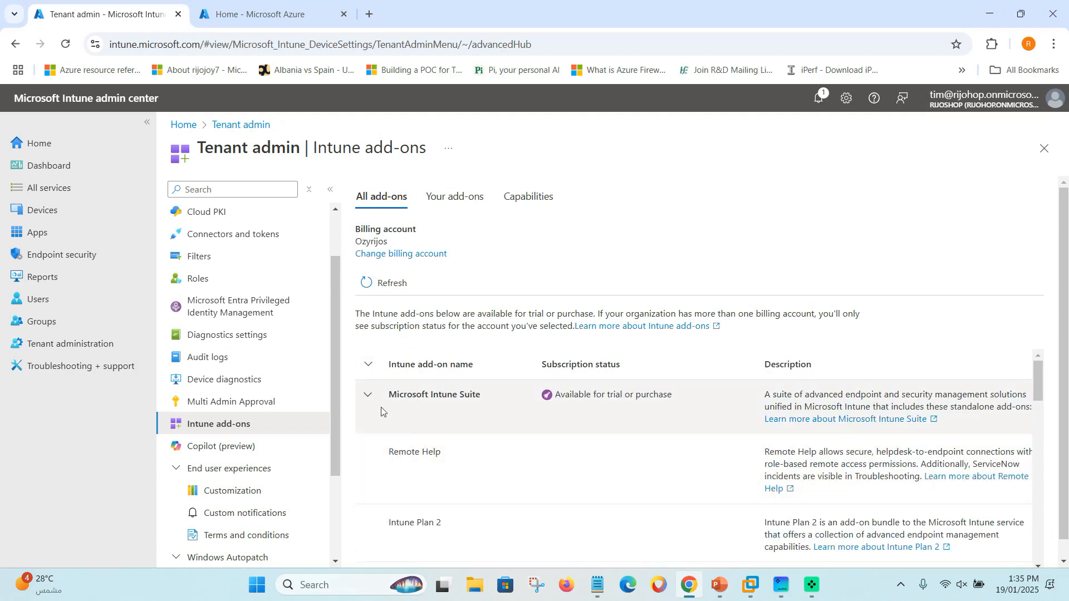
left_click(367, 394)
scroll(426, 455, "down", 3)
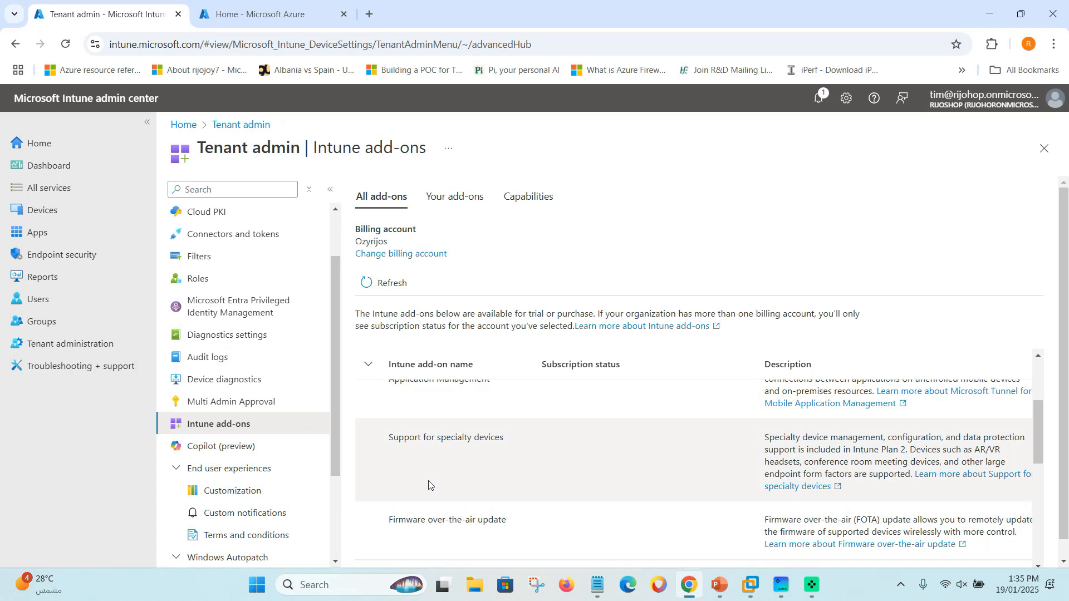
scroll(428, 488, "down", 2)
scroll(436, 493, "up", 1)
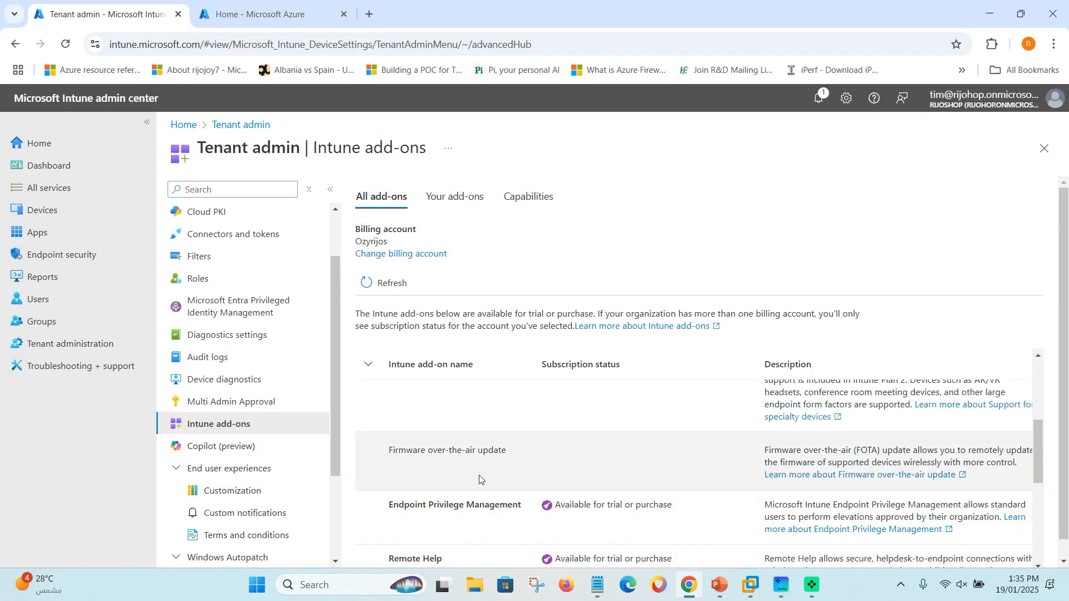
scroll(448, 479, "down", 4)
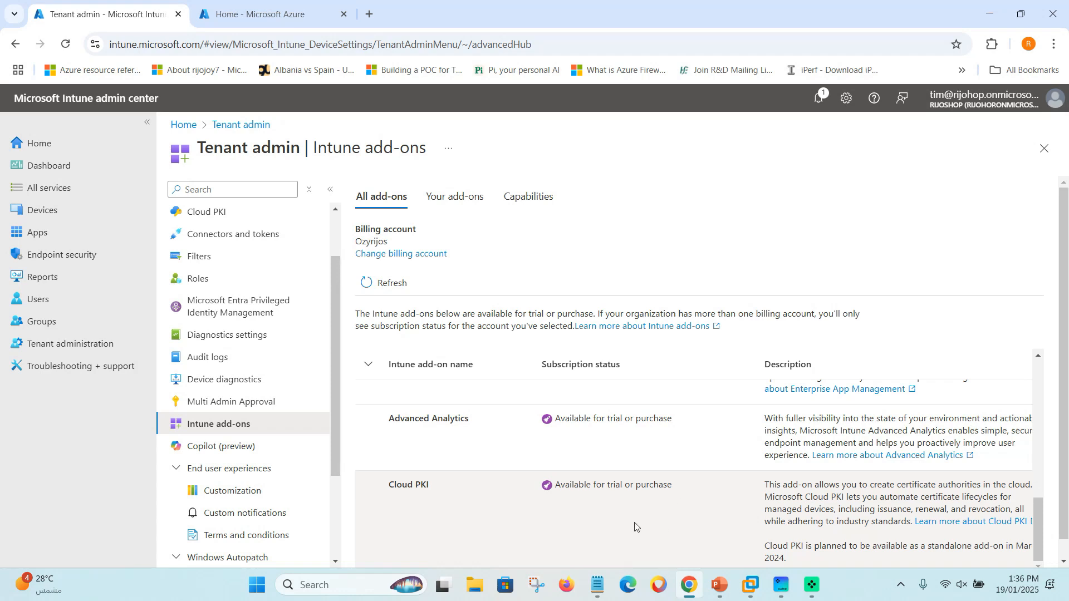
scroll(1067, 536, "down", 1)
Start a new certification authority from the Cloud PKI page.
left_click_drag(876, 559, 1014, 560)
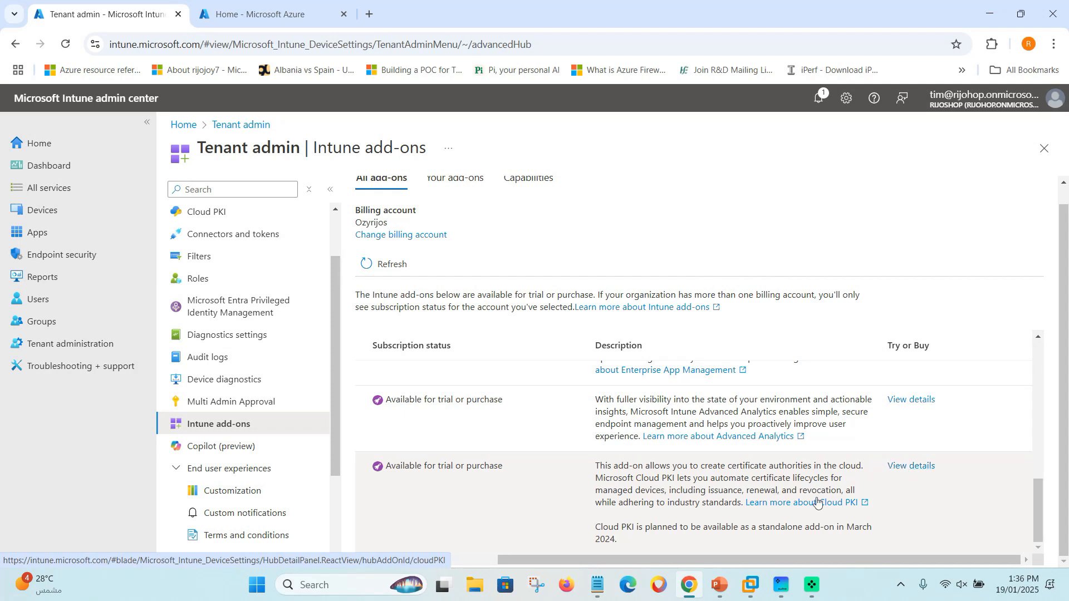
left_click_drag(843, 559, 576, 573)
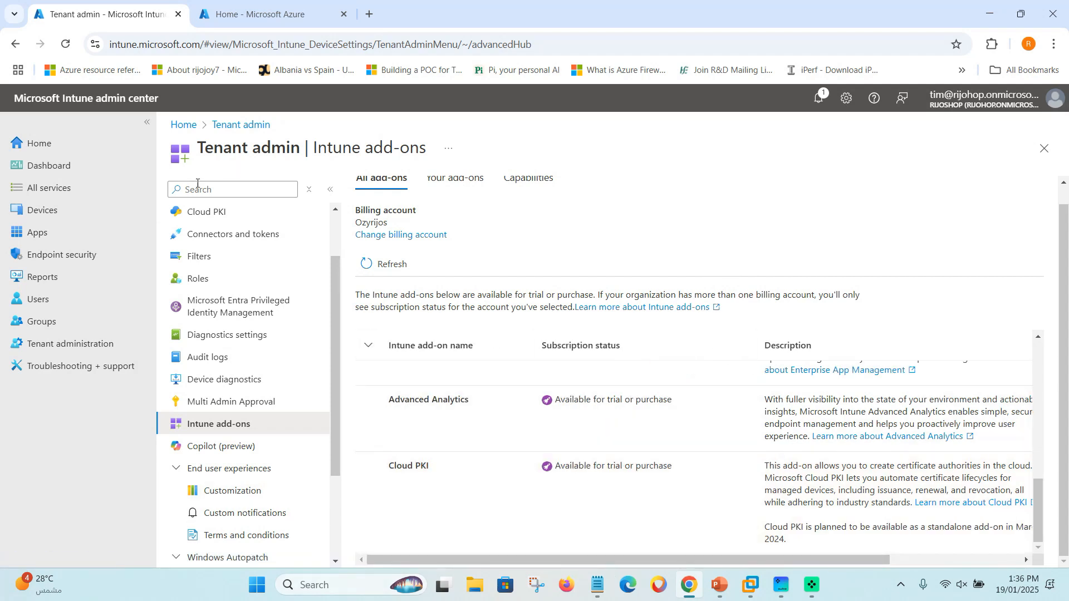
left_click(199, 214)
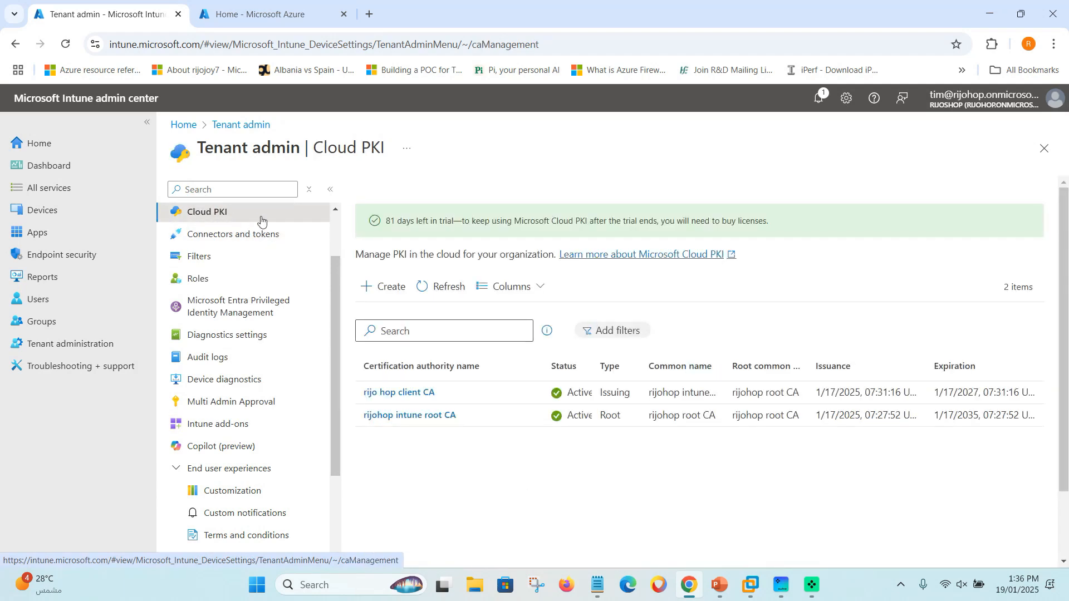
left_click(382, 290)
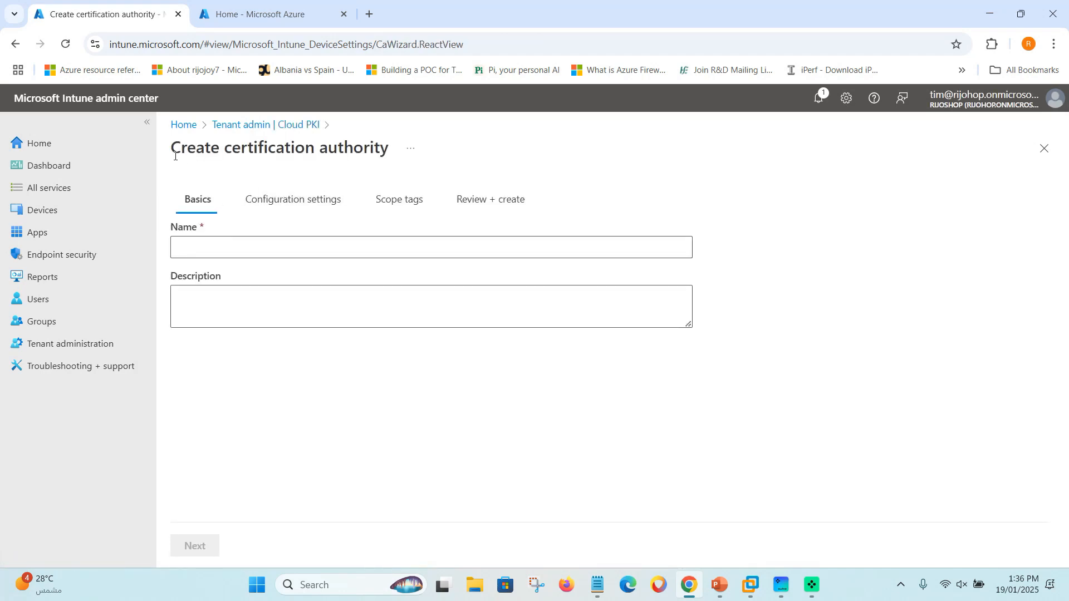
Name the CA 'rijoskill root CA' and reuse that name in its Description.
left_click(233, 248)
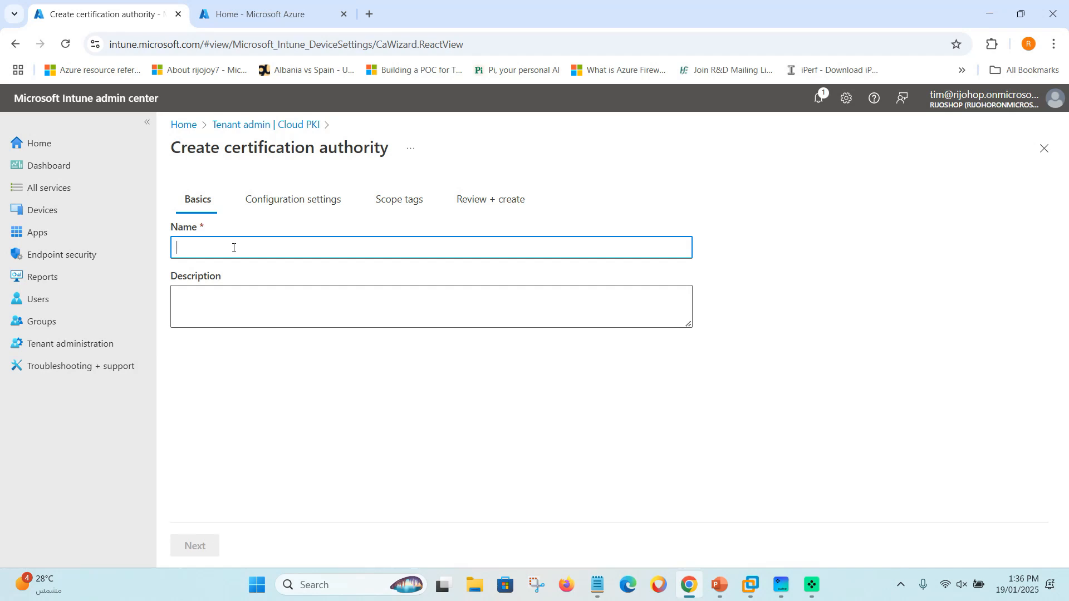
type("rijoskill")
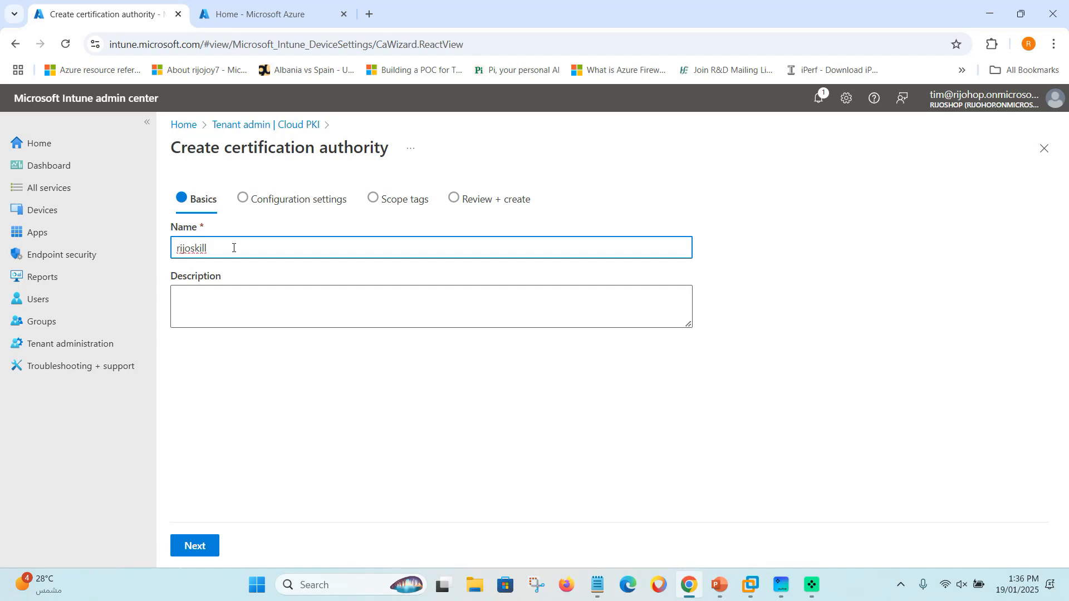
type("root CA")
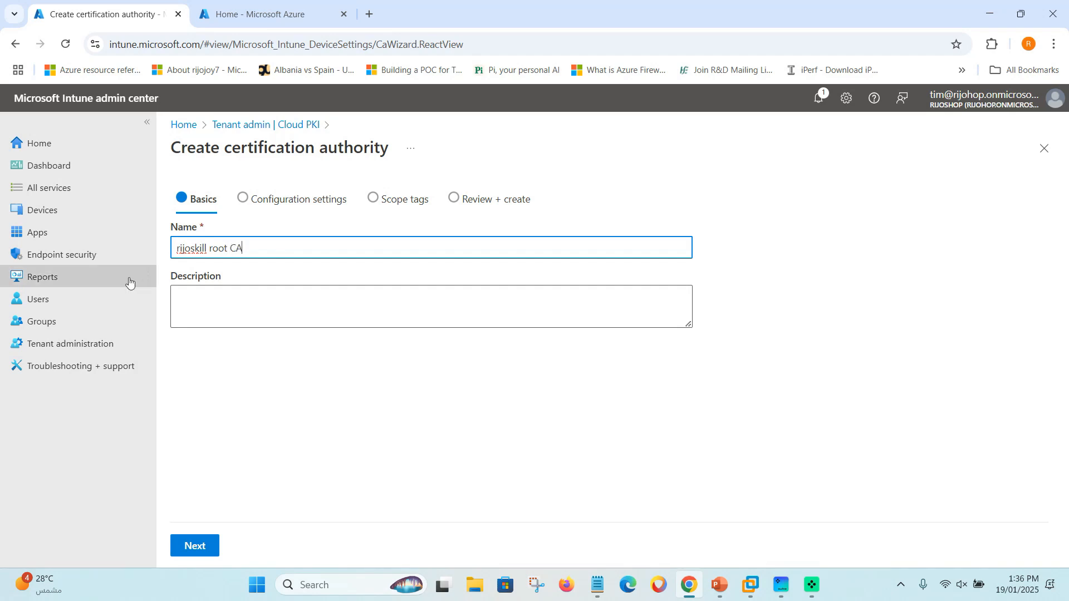
triple_click(197, 249)
key("ctrl+c")
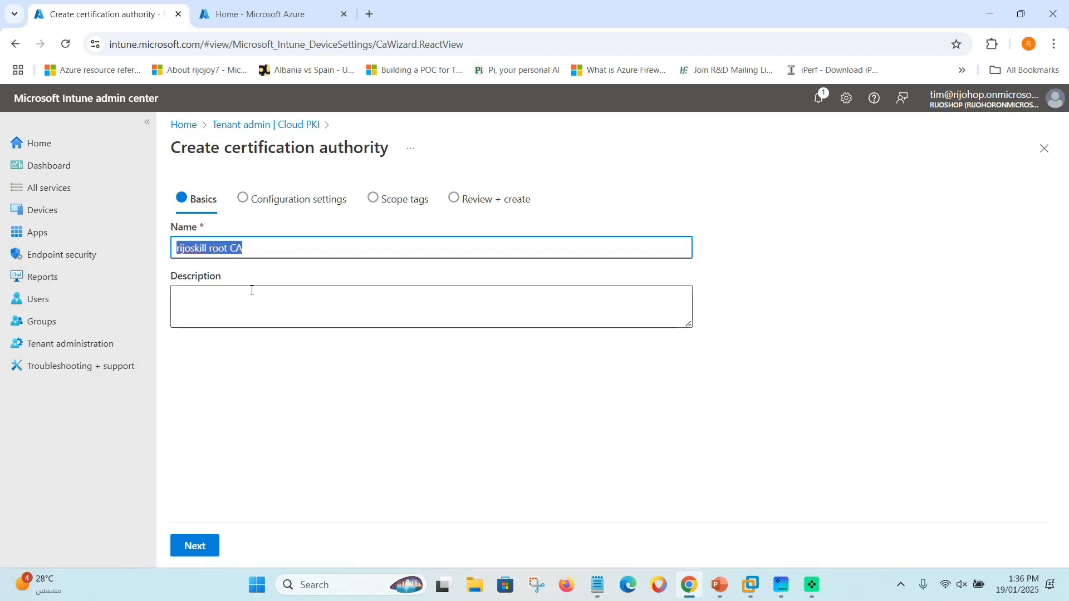
left_click(242, 295)
key("ctrl+v")
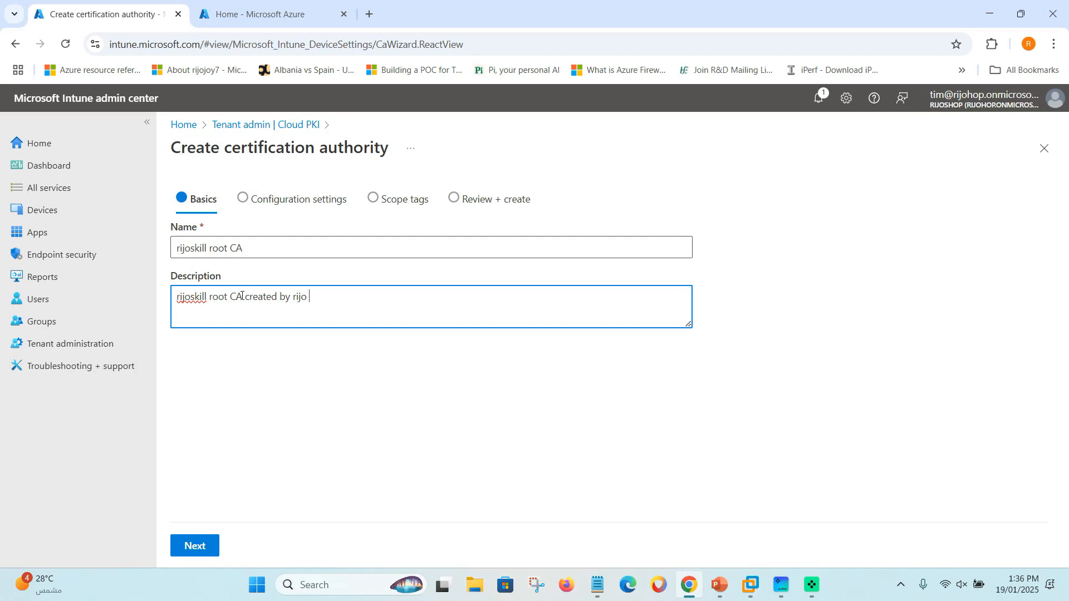
left_click(278, 357)
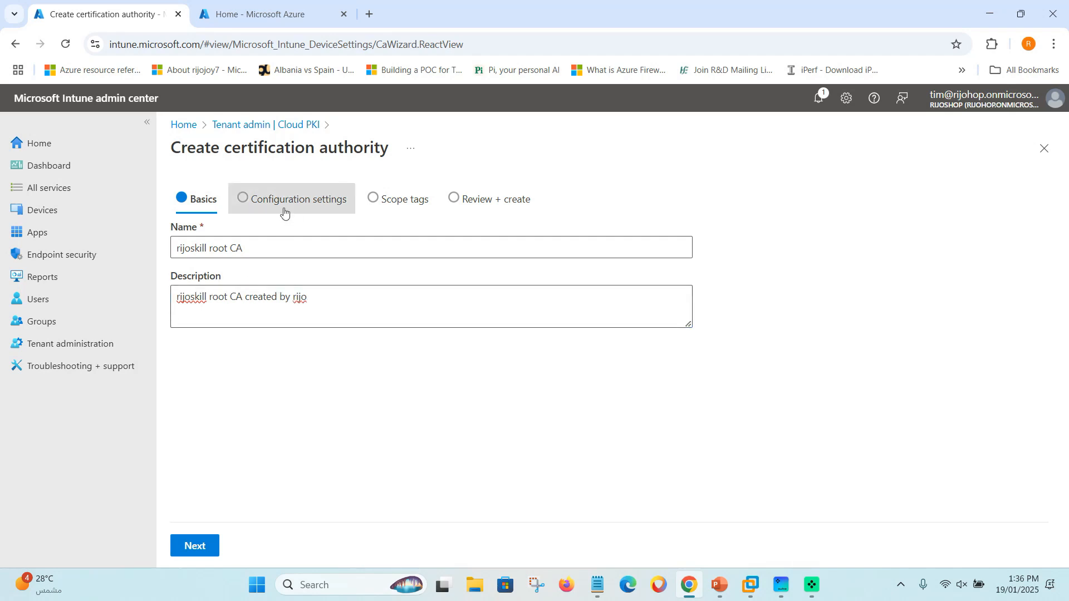
In Configuration settings, choose CA type Root CA and a 20-year validity period.
left_click(200, 550)
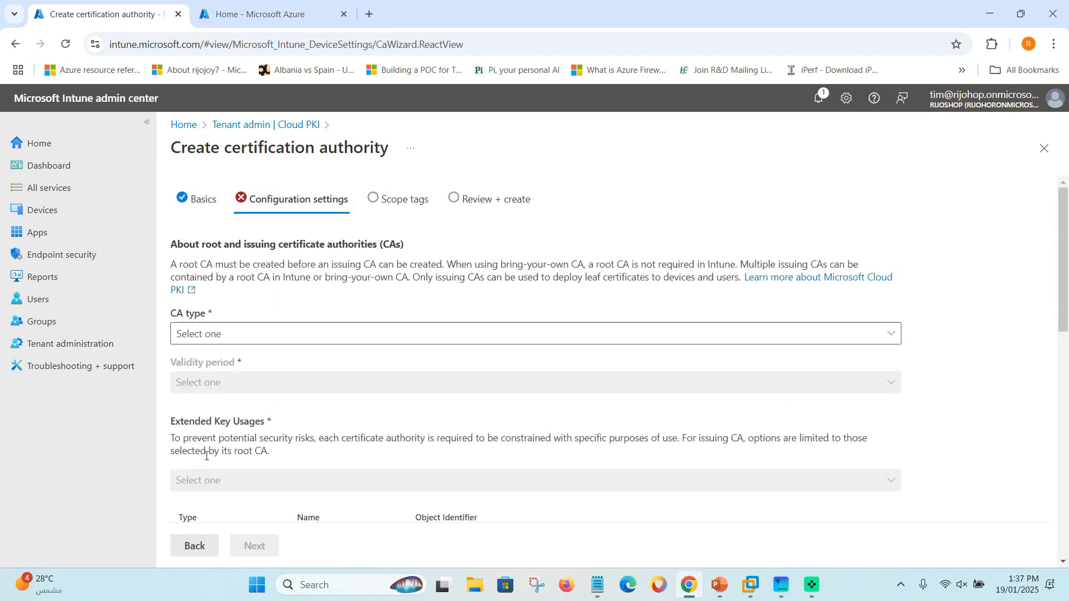
scroll(246, 291, "down", 1)
scroll(208, 266, "up", 1)
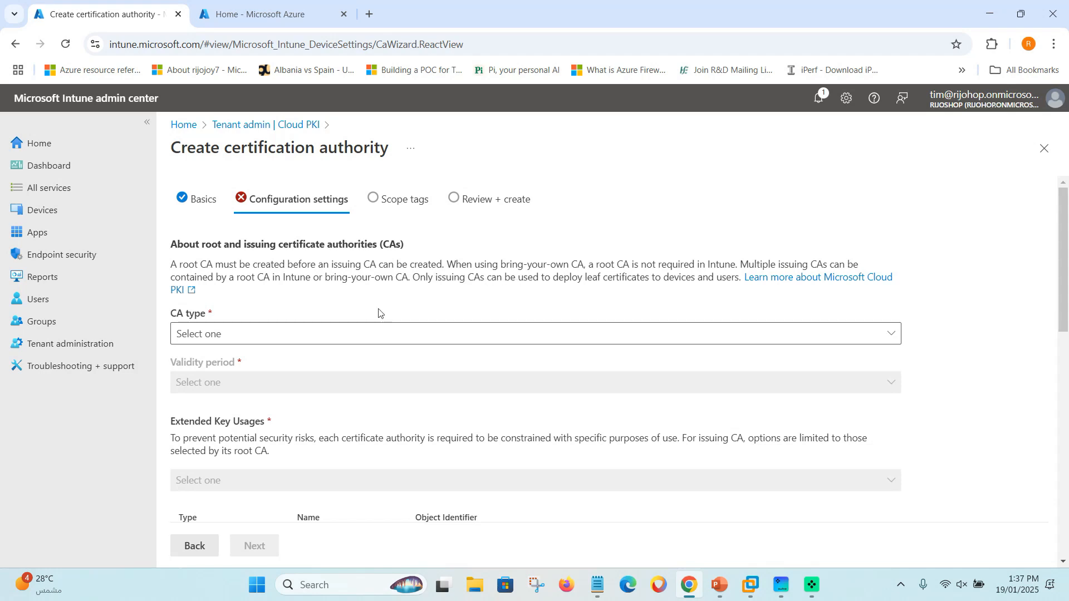
left_click(211, 333)
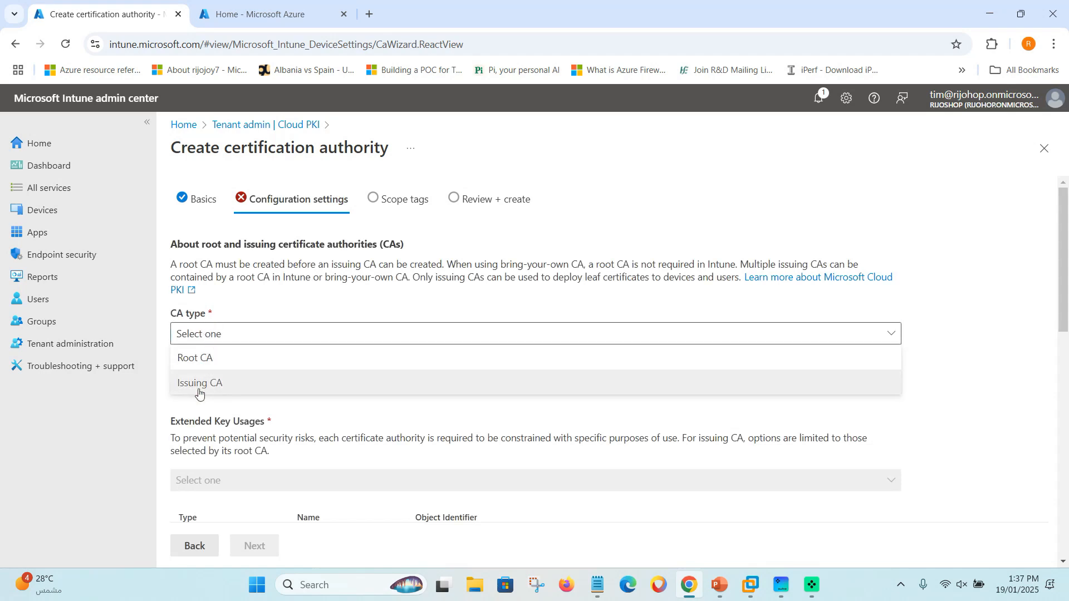
left_click(195, 361)
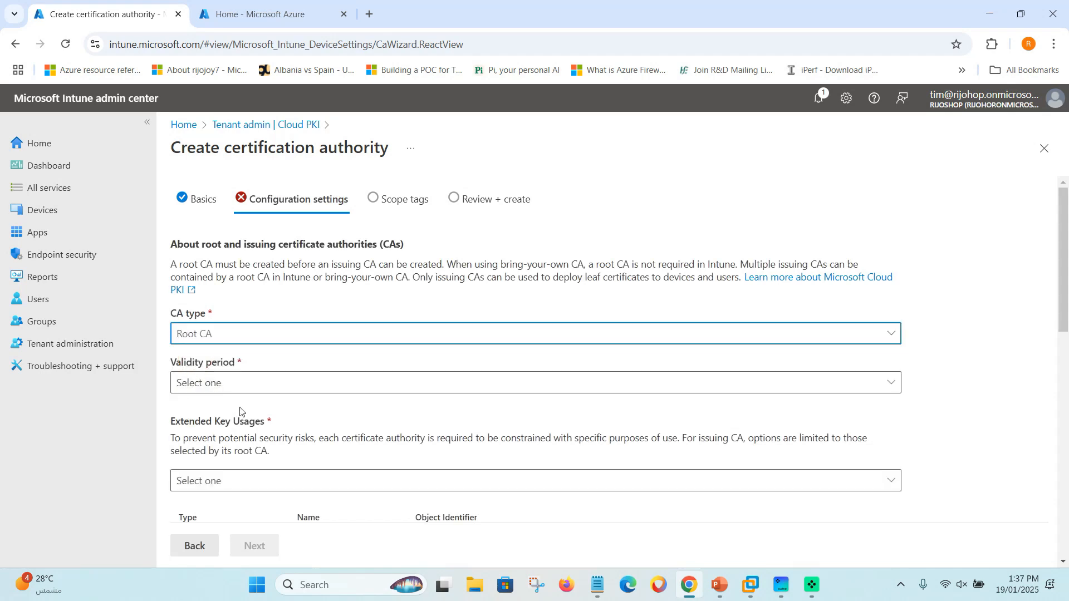
left_click(217, 382)
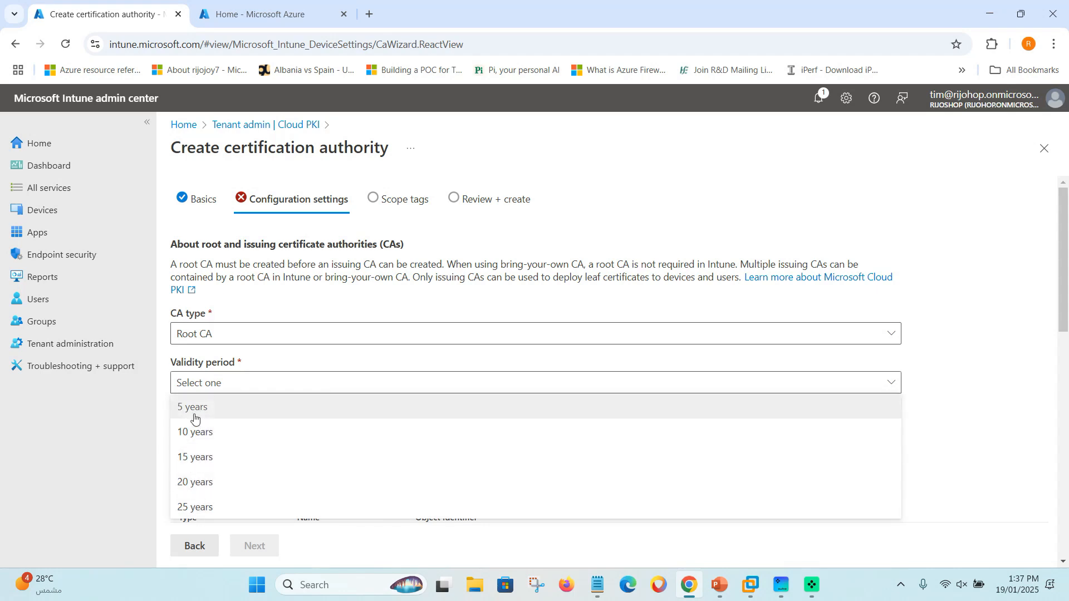
left_click(194, 485)
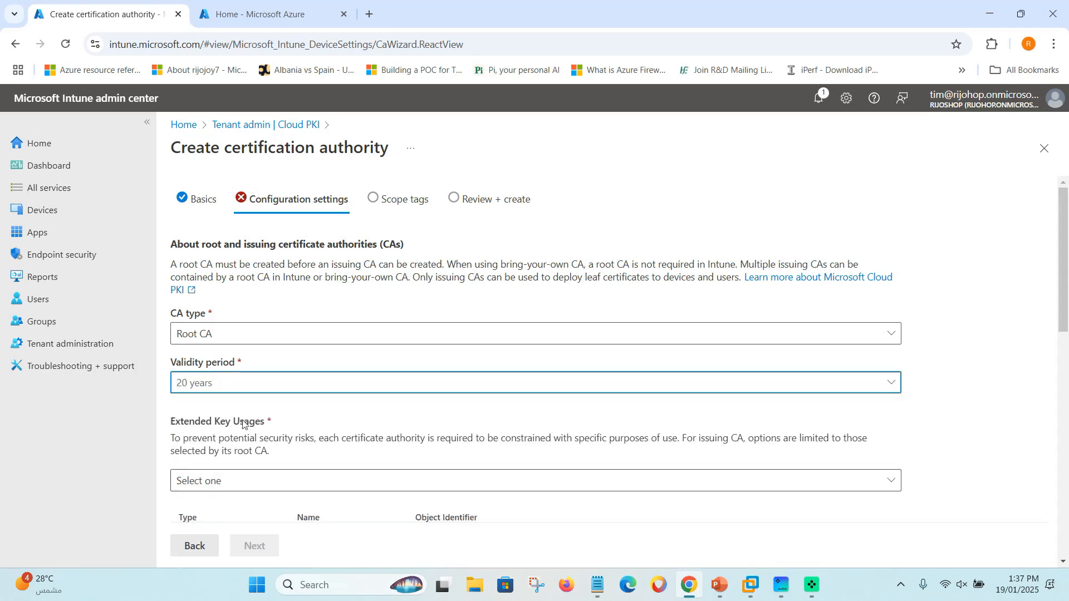
scroll(242, 427, "down", 1)
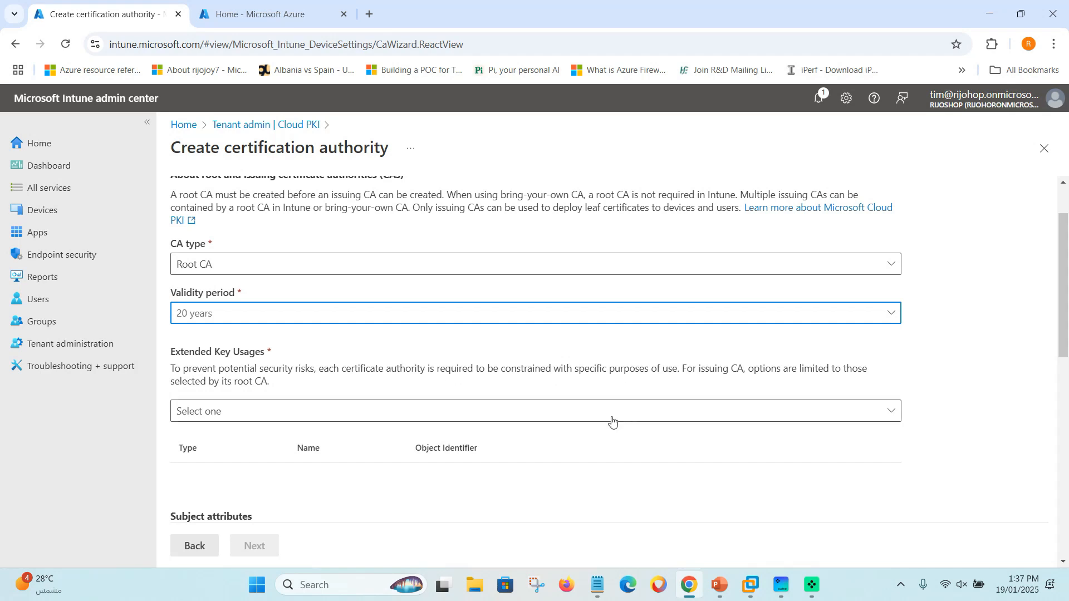
Add Server auth, Client auth, Code signing, Email protection, Mac address and Time stamping as extended key usages.
left_click(582, 411)
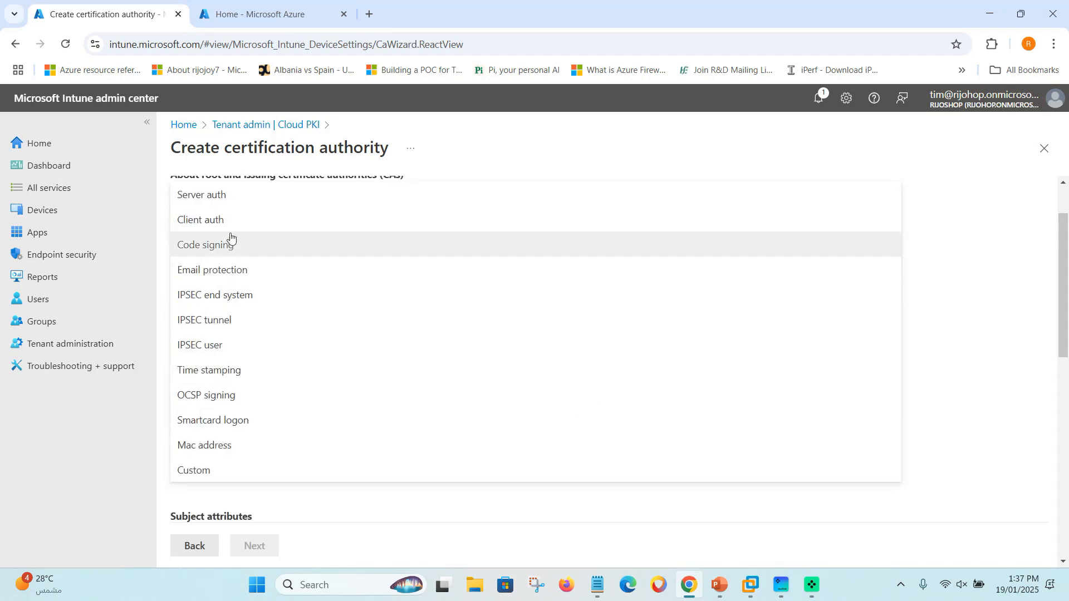
left_click(226, 202)
left_click(227, 411)
left_click(179, 217)
left_click(231, 415)
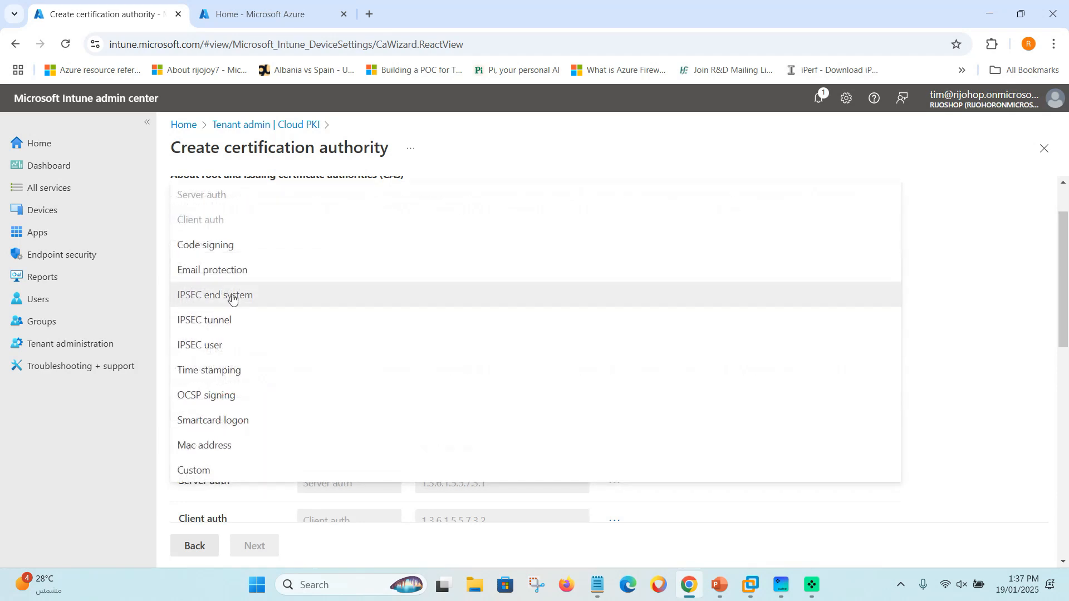
left_click(226, 246)
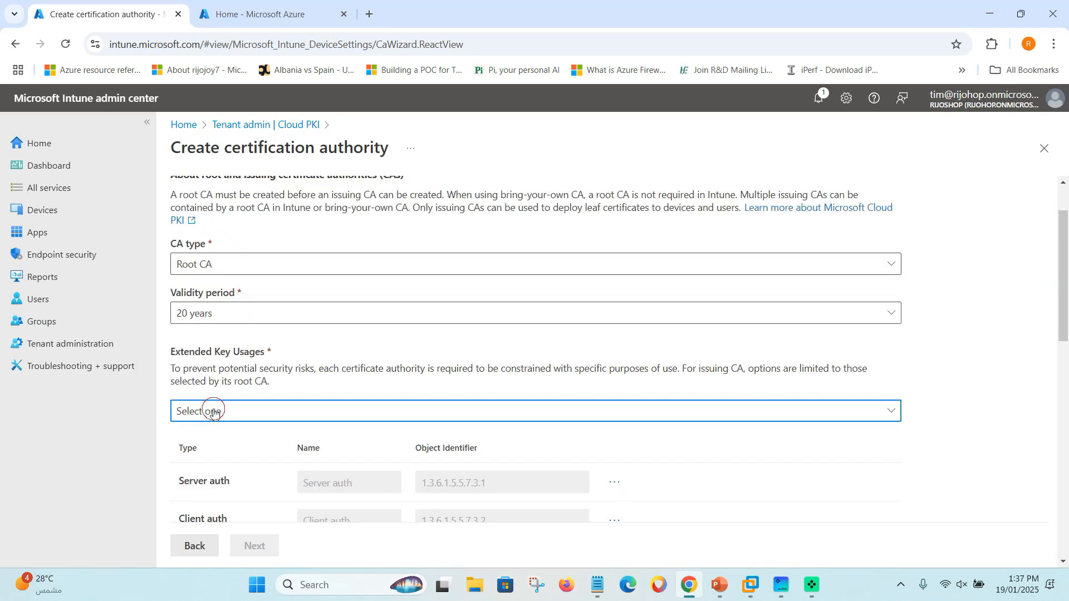
left_click(212, 412)
left_click(231, 278)
left_click(234, 412)
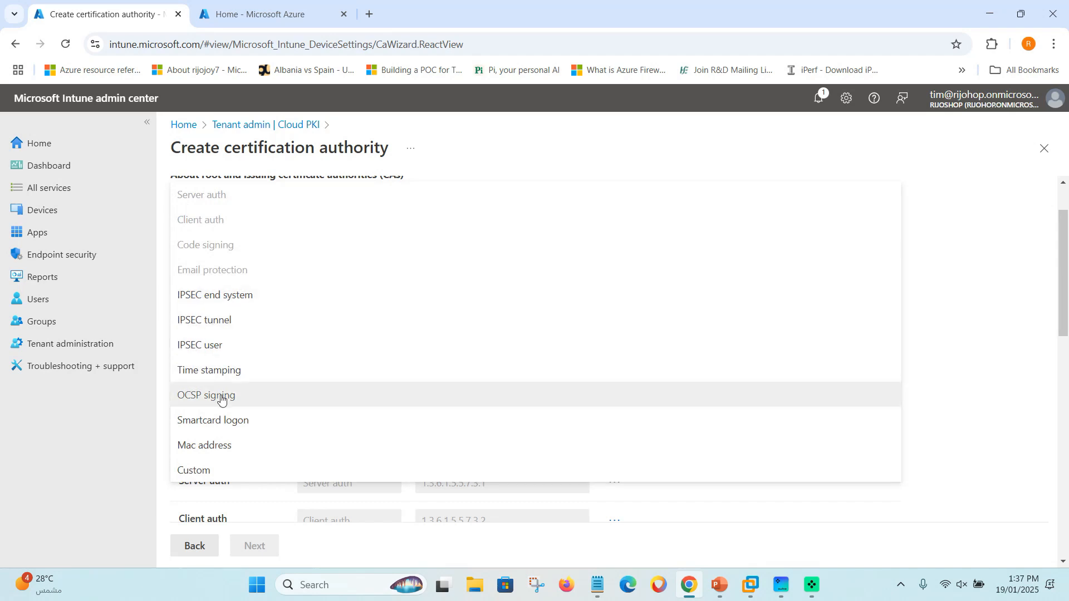
left_click(203, 451)
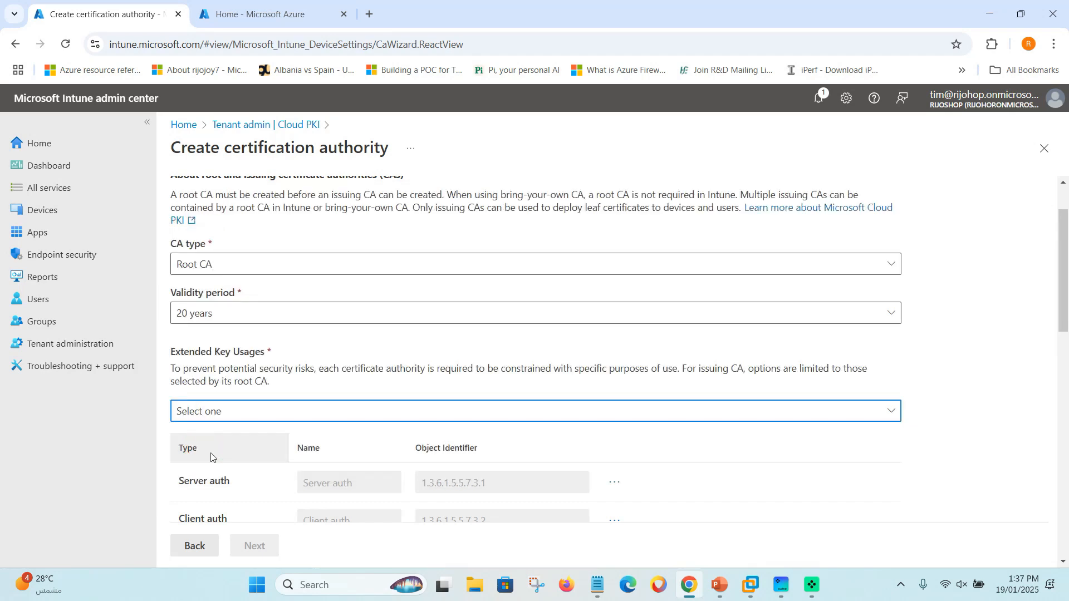
left_click(233, 415)
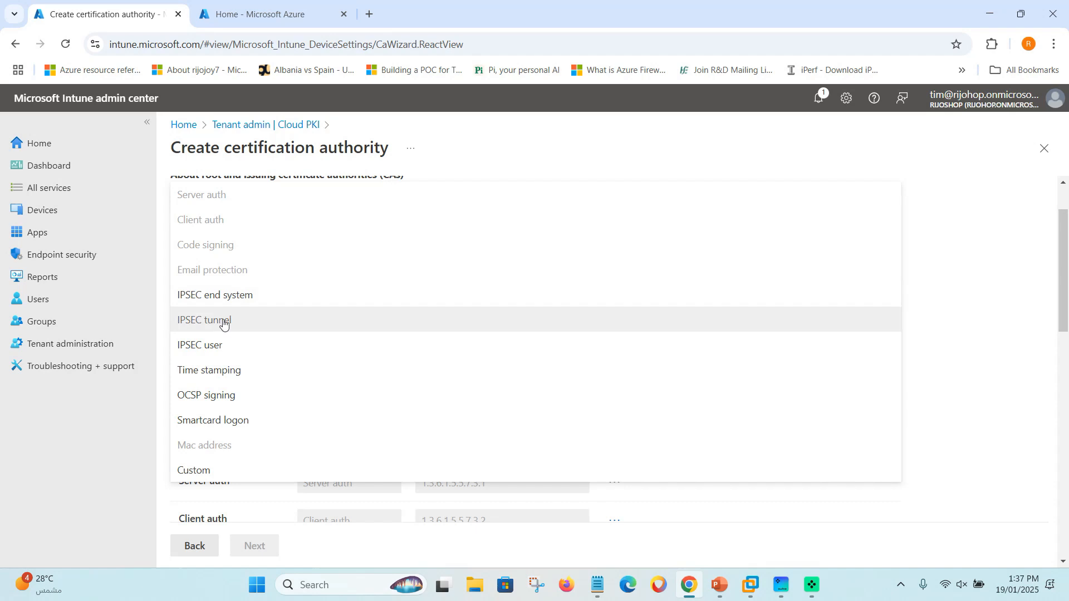
left_click(215, 370)
scroll(245, 406, "down", 1)
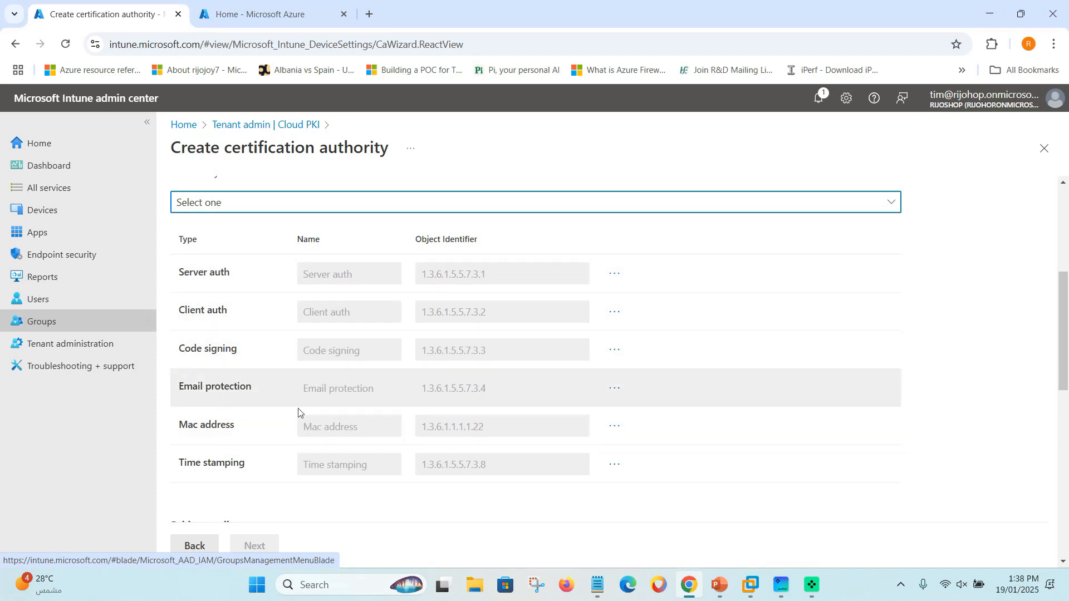
scroll(284, 426, "down", 1)
scroll(185, 474, "down", 2)
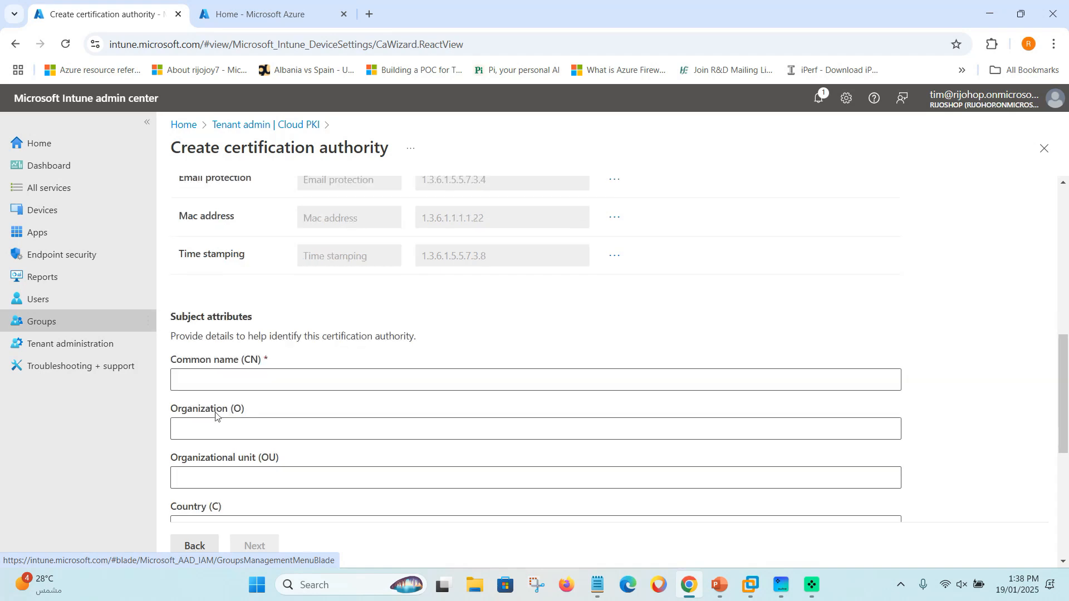
Fill subject attributes: Common name 'rijoskill root CA', Organization 'rijoskil', Country 'SA'.
left_click(223, 389)
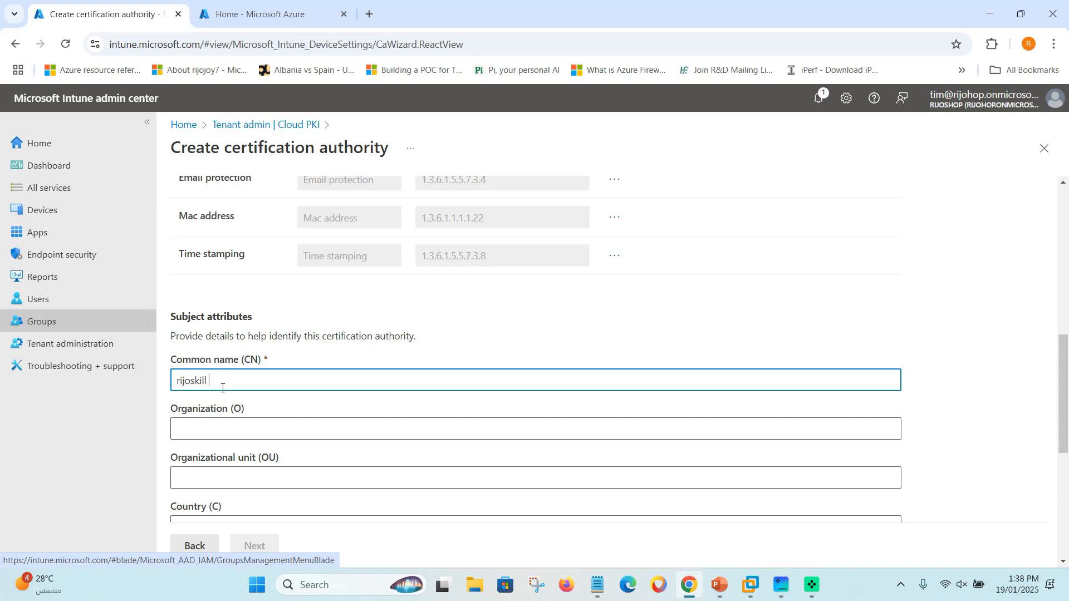
key("BackSpace")
key("BackSpace")
type("root CA")
left_click(212, 434)
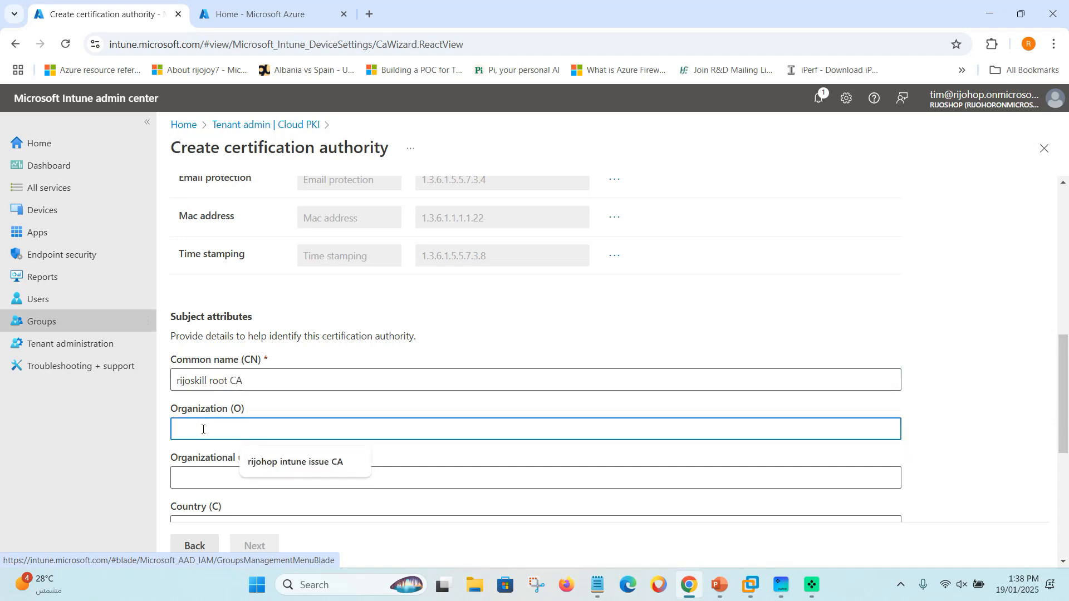
type("rijoskil")
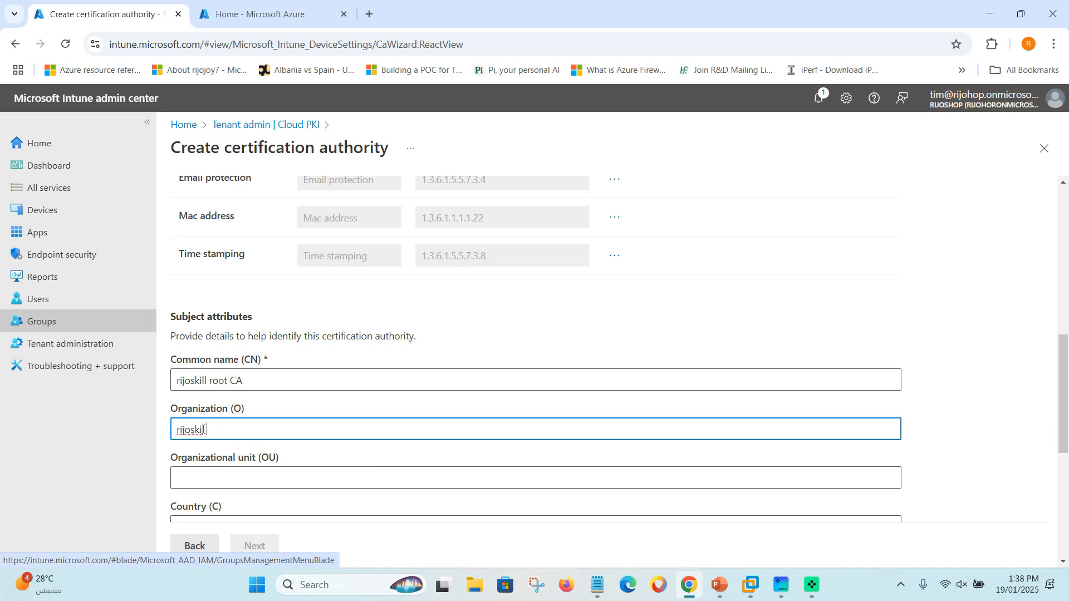
left_click(190, 473)
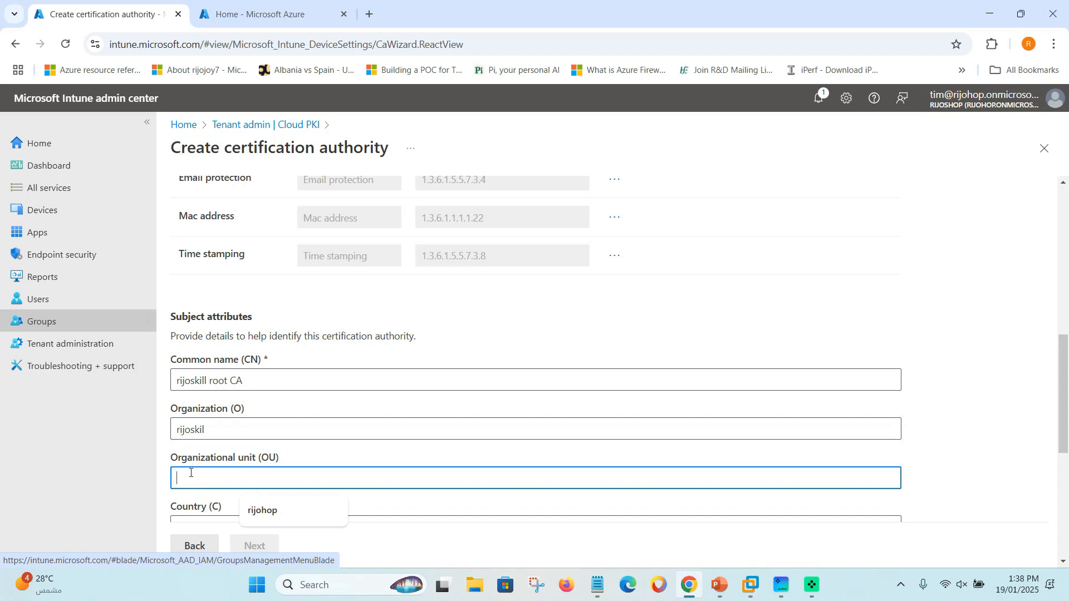
scroll(215, 412, "down", 1)
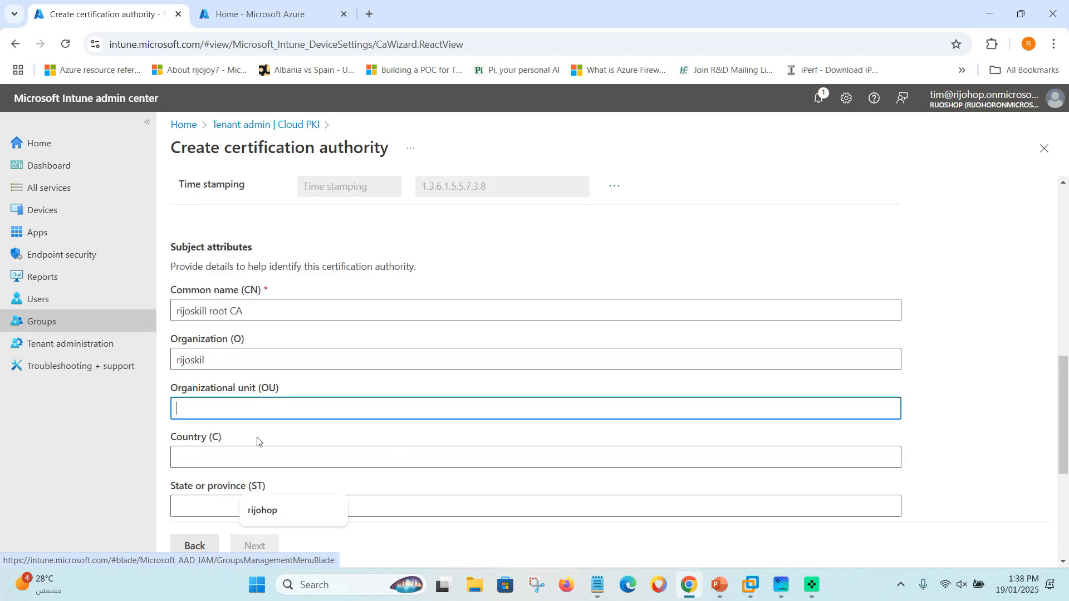
scroll(247, 399, "down", 1)
left_click(202, 384)
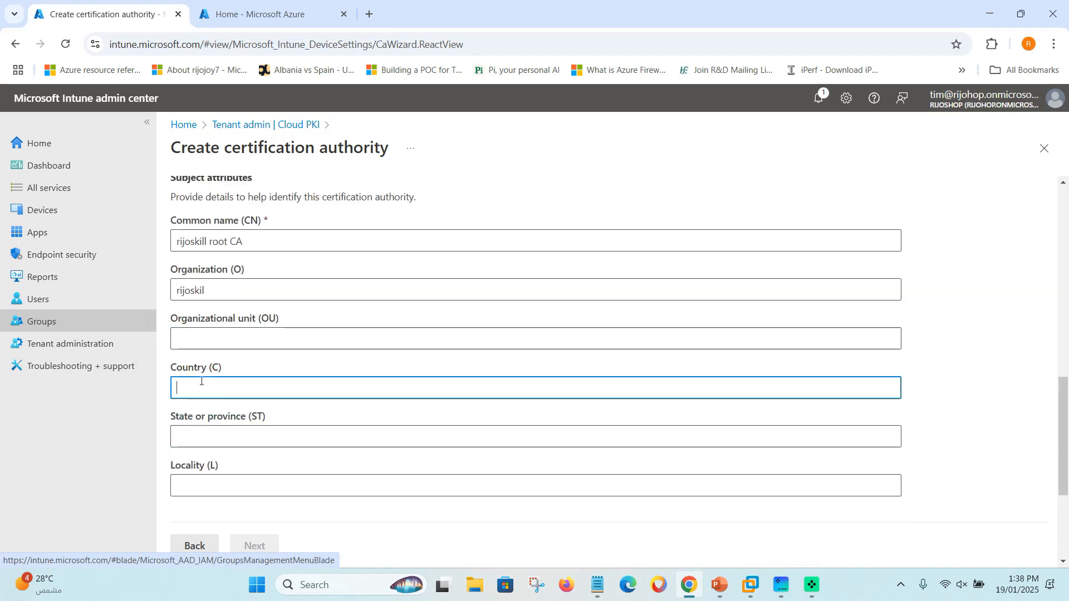
type("SA")
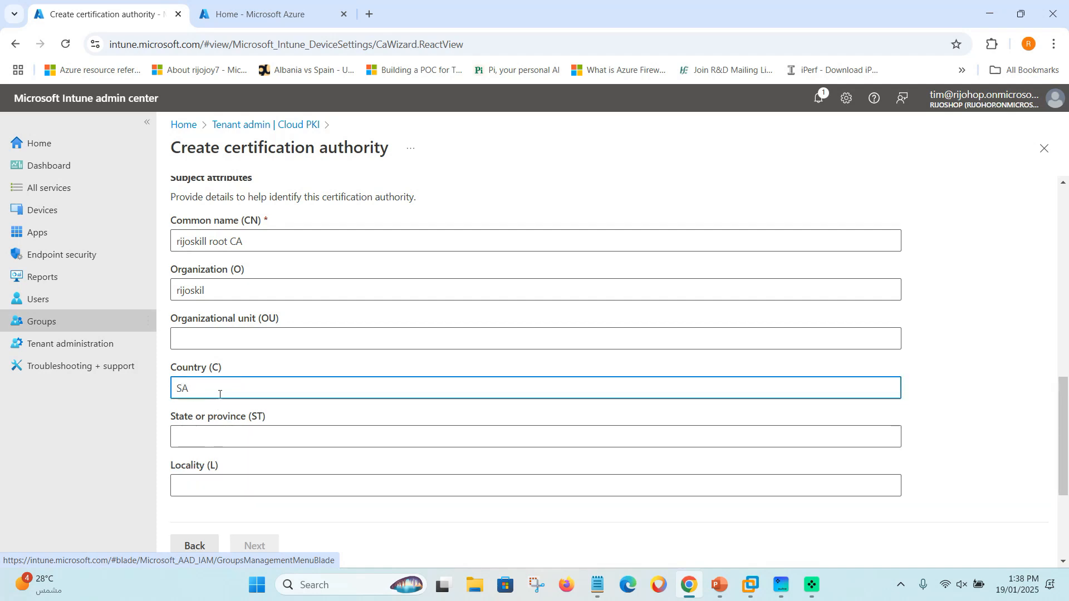
scroll(209, 391, "down", 2)
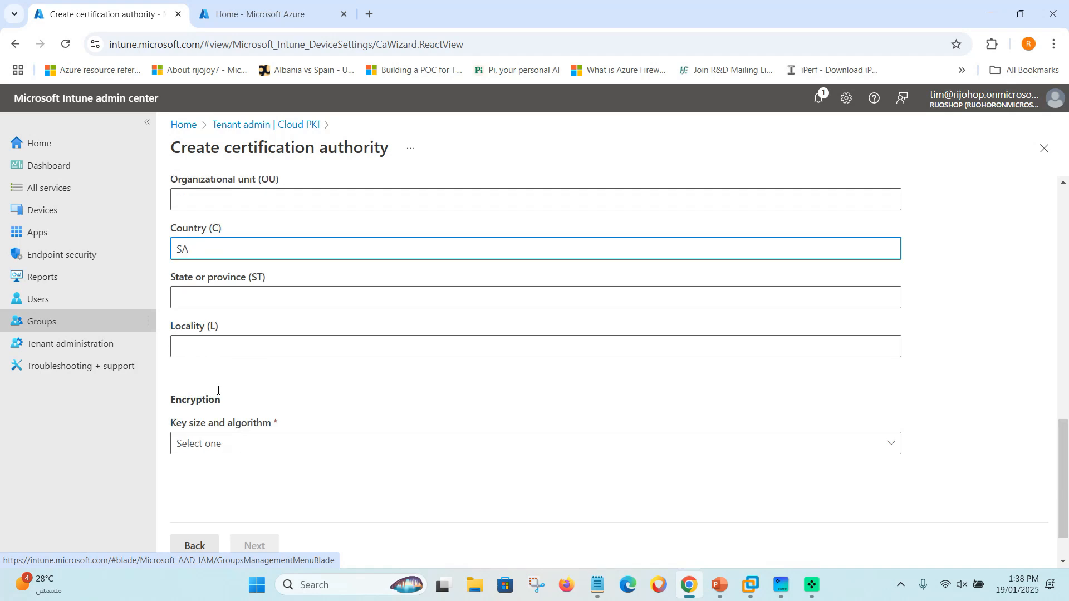
Choose RSA-4096 and SHA-512 as the CA key size and algorithm, then review the form.
left_click(244, 444)
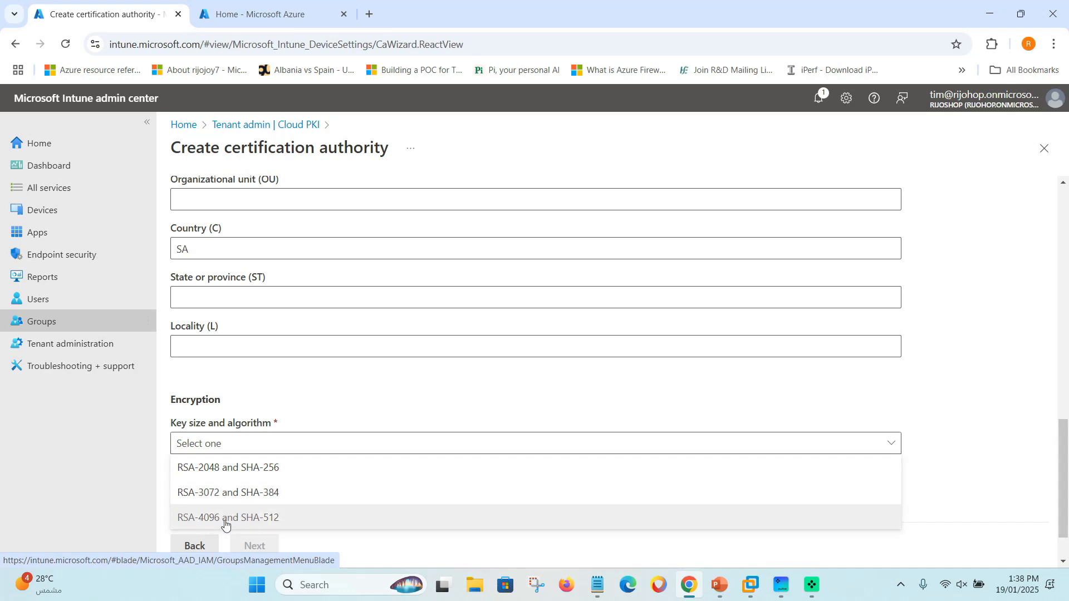
left_click(225, 519)
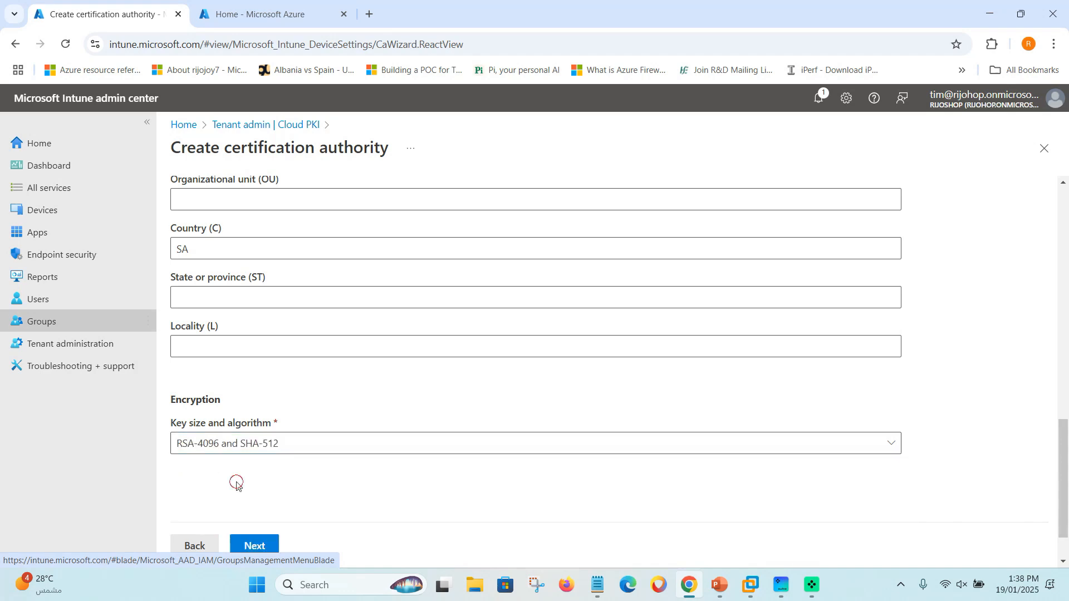
scroll(238, 475, "down", 1)
scroll(257, 452, "up", 3)
scroll(259, 450, "up", 5)
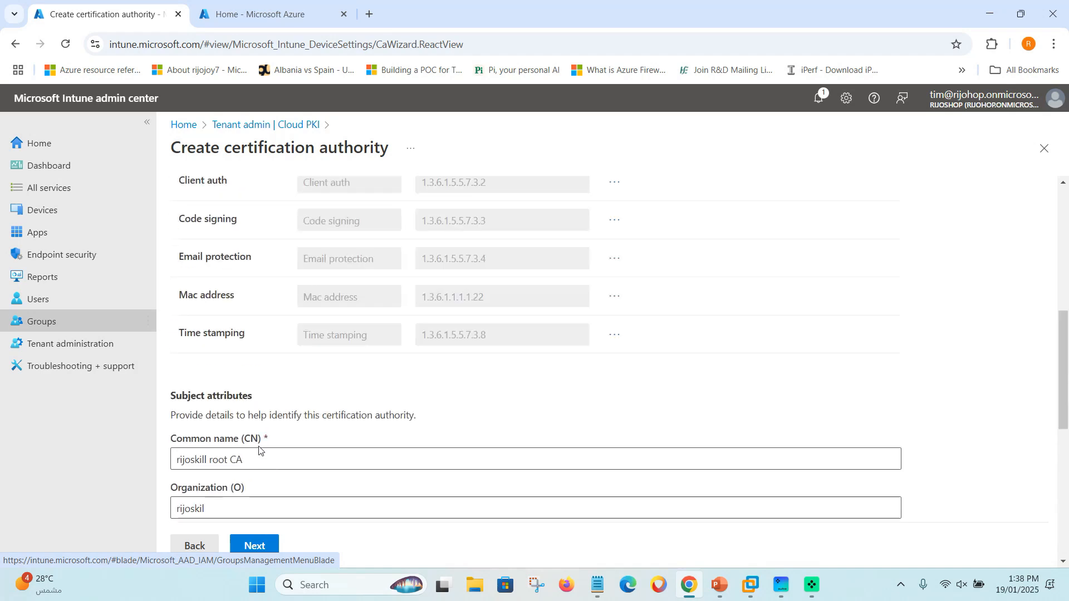
scroll(244, 418, "down", 1)
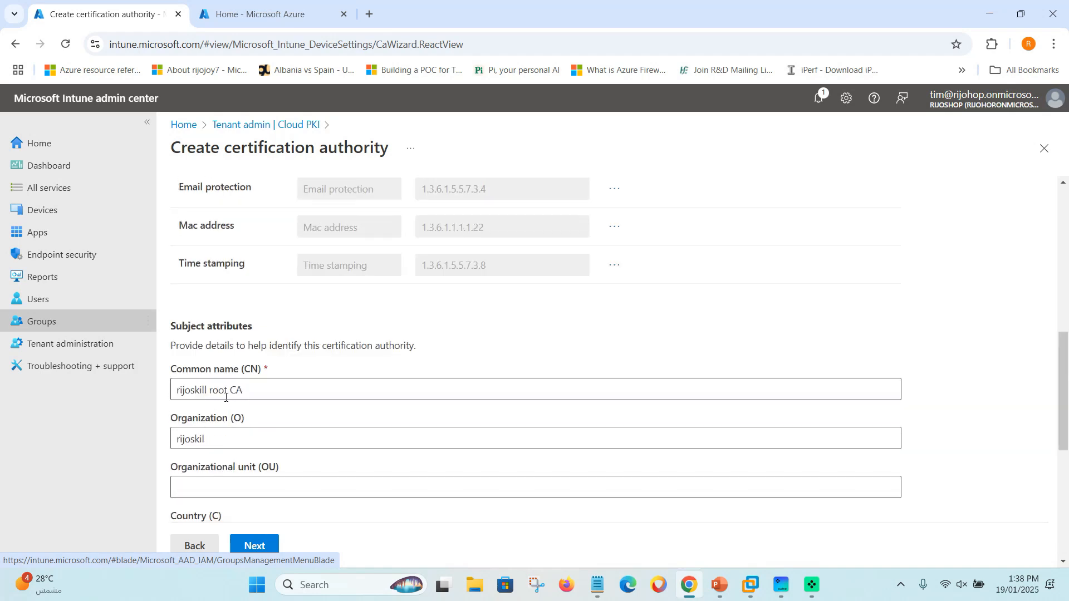
scroll(243, 421, "down", 1)
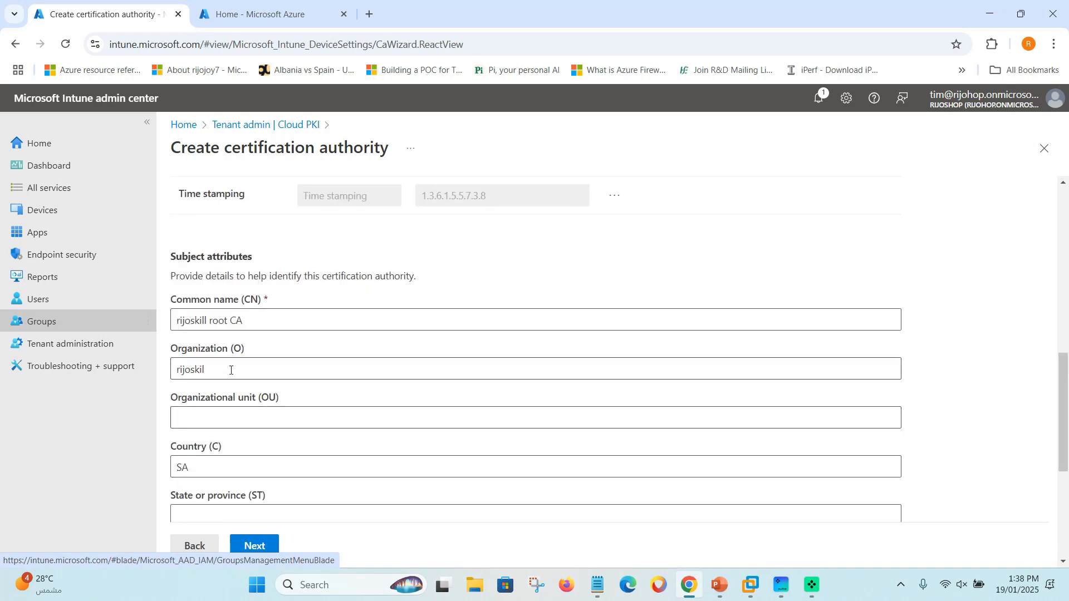
scroll(231, 371, "down", 3)
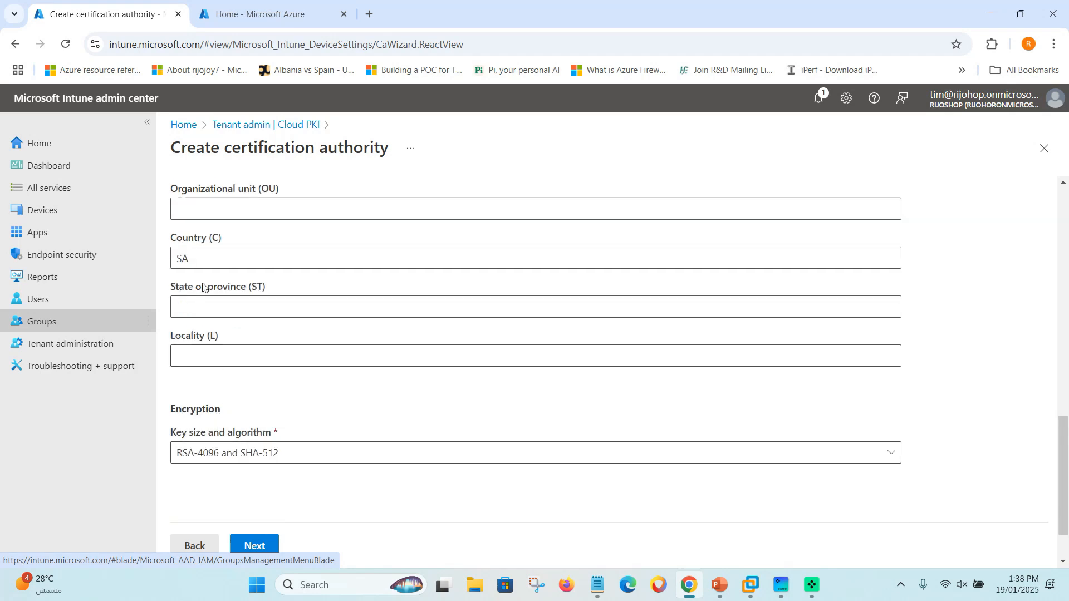
scroll(211, 384, "down", 1)
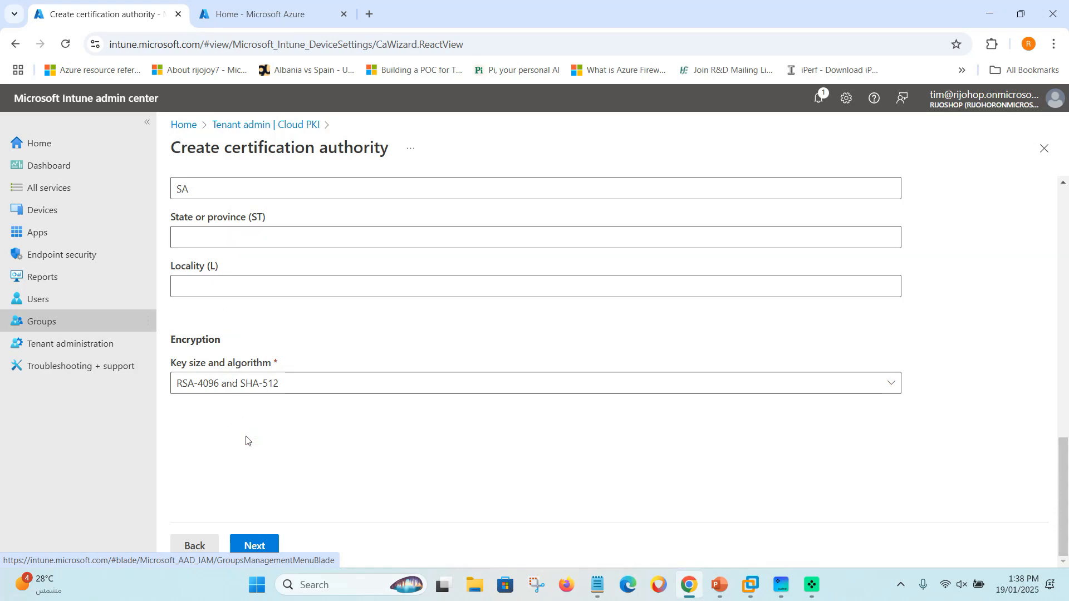
Pass Scope tags (Default) to Review + create, copy the CA name, and review the summary.
left_click(253, 545)
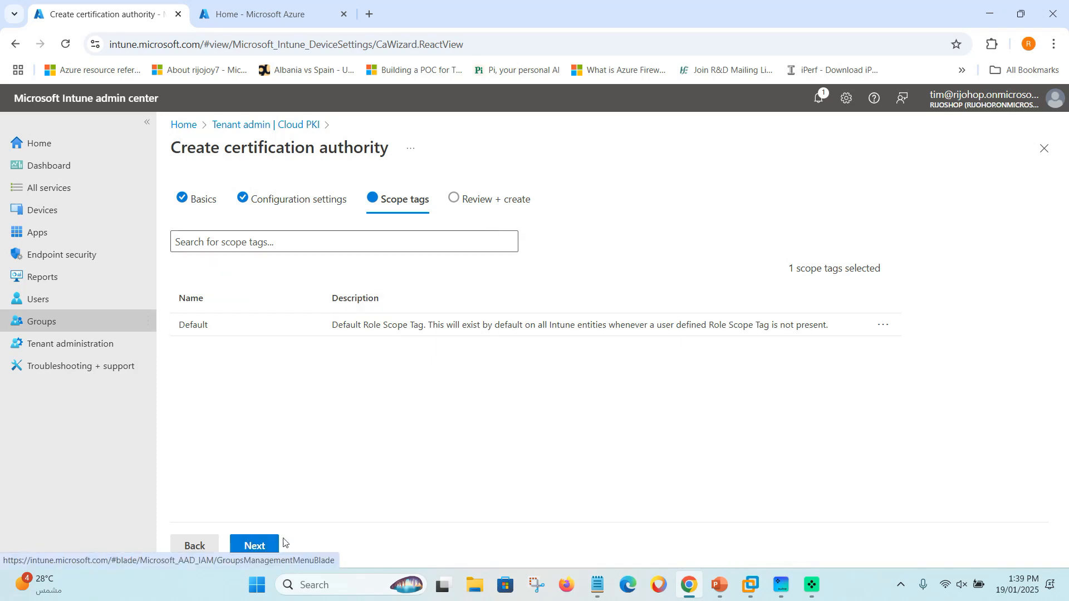
left_click(261, 545)
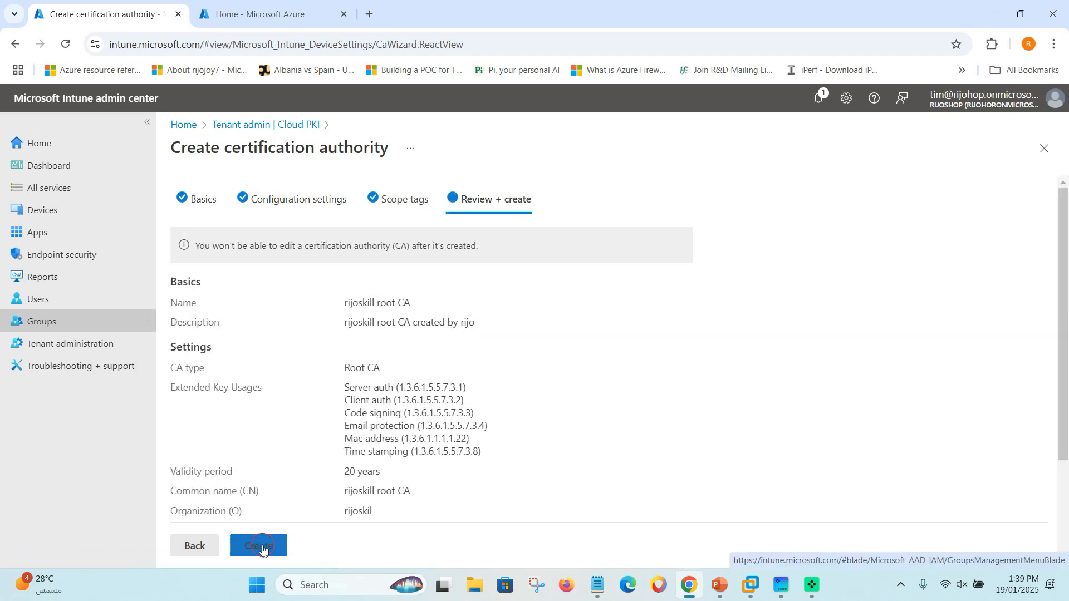
triple_click(368, 303)
right_click(368, 304)
left_click(402, 327)
left_click(426, 382)
scroll(263, 425, "down", 1)
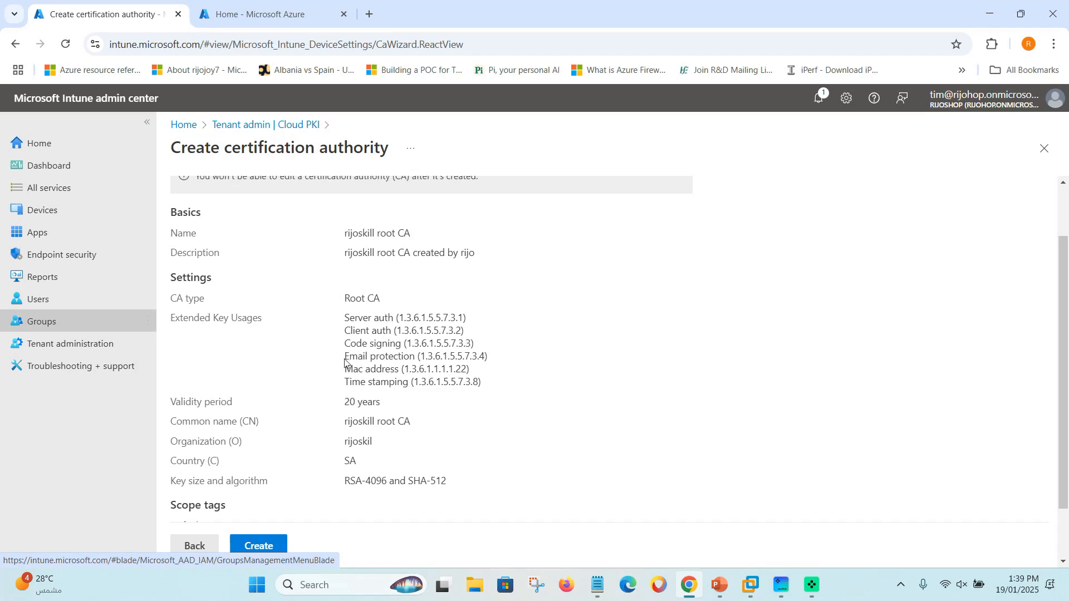
scroll(285, 418, "down", 1)
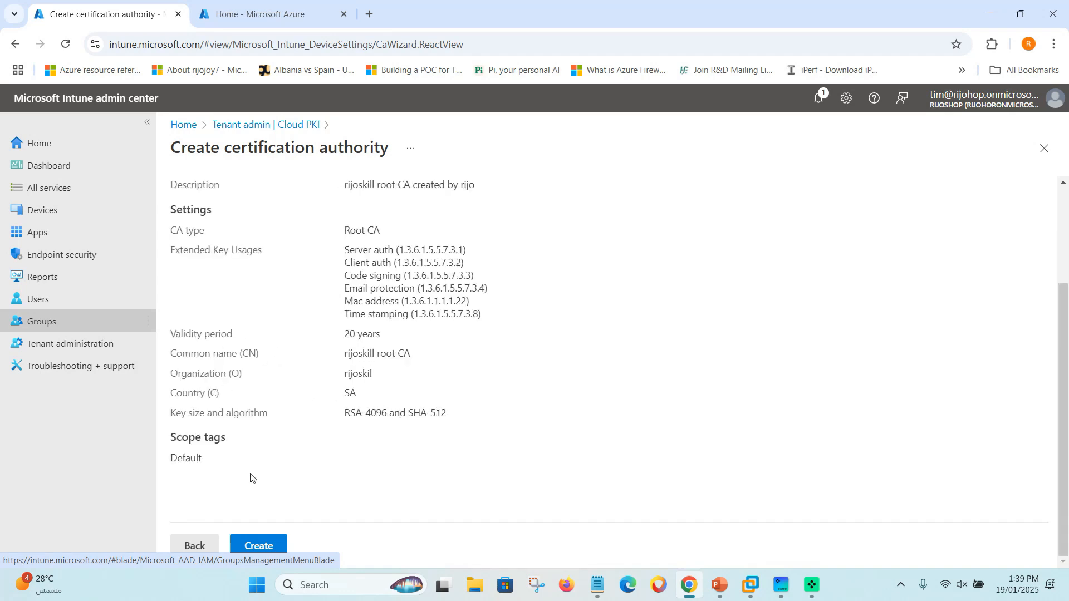
Create the root CA, refresh the Cloud PKI list, and inspect rijoskill root CA's details.
left_click(272, 547)
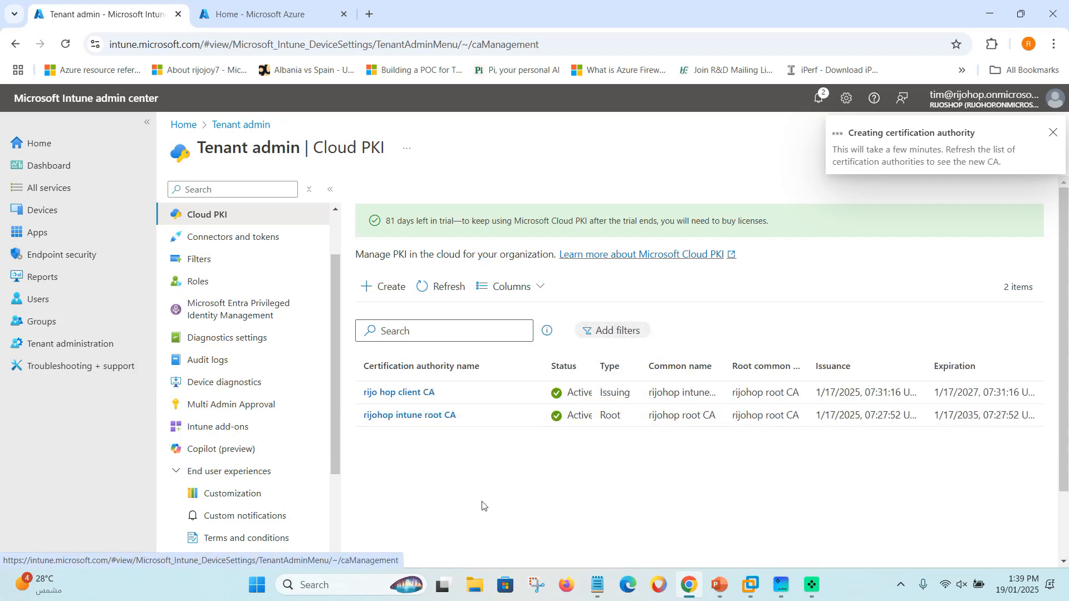
left_click(440, 286)
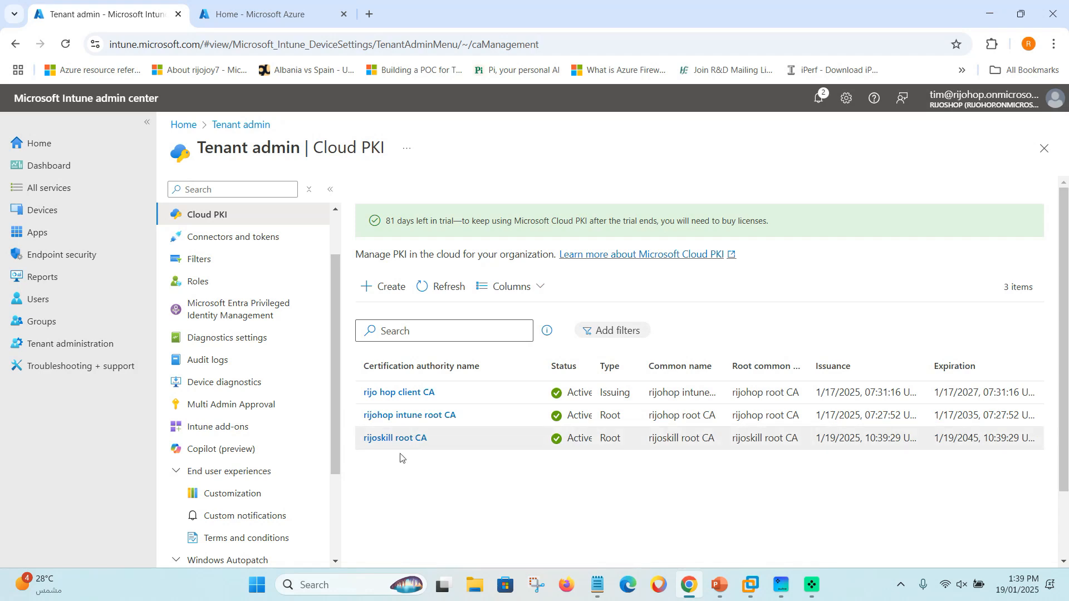
left_click(396, 439)
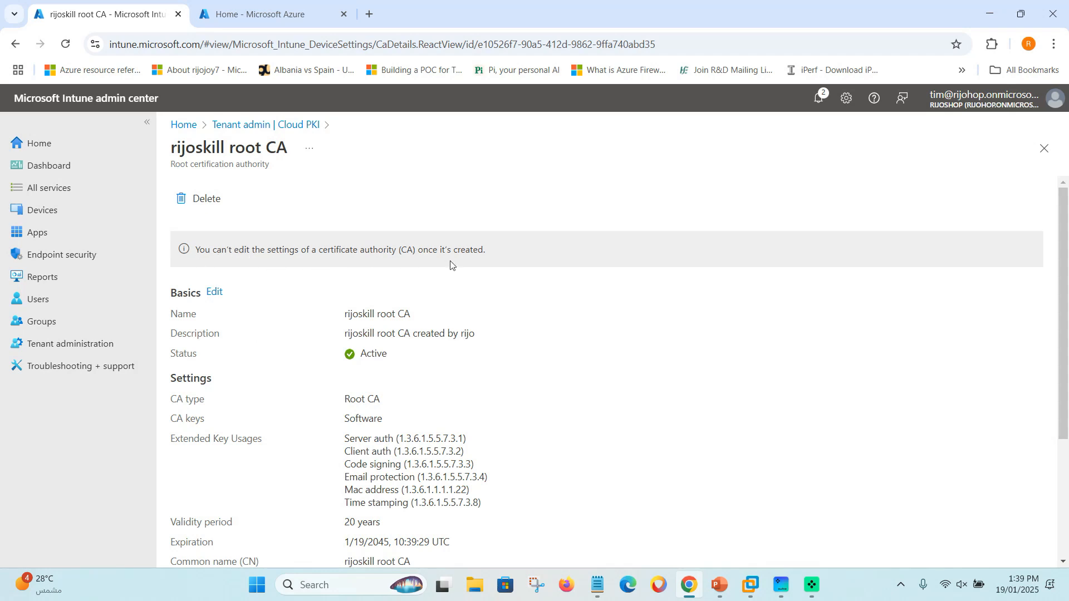
scroll(310, 368, "down", 3)
scroll(310, 369, "up", 3)
scroll(359, 366, "down", 3)
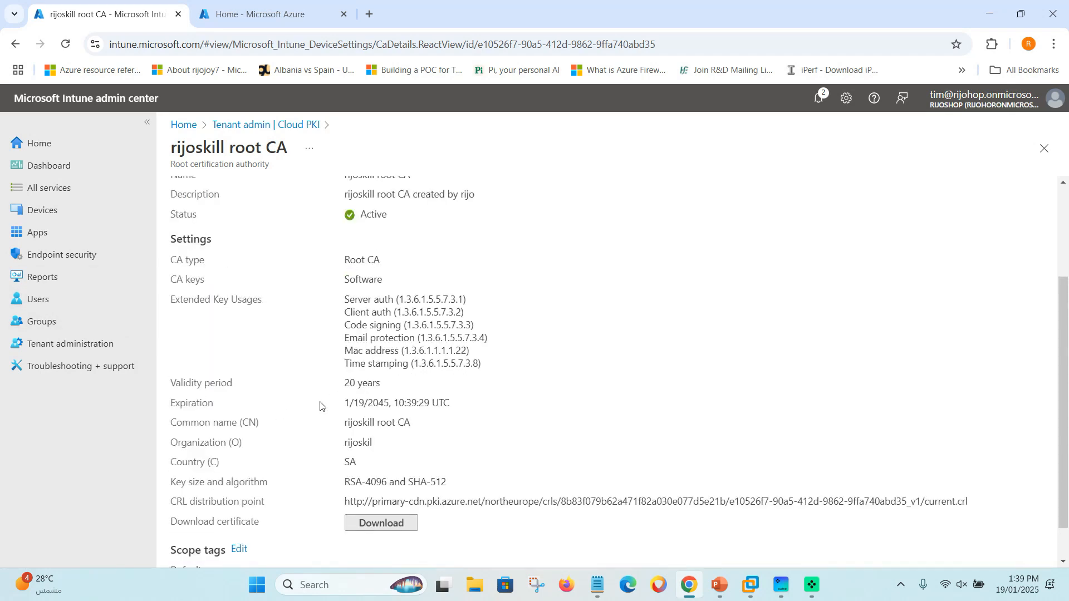
scroll(321, 406, "down", 1)
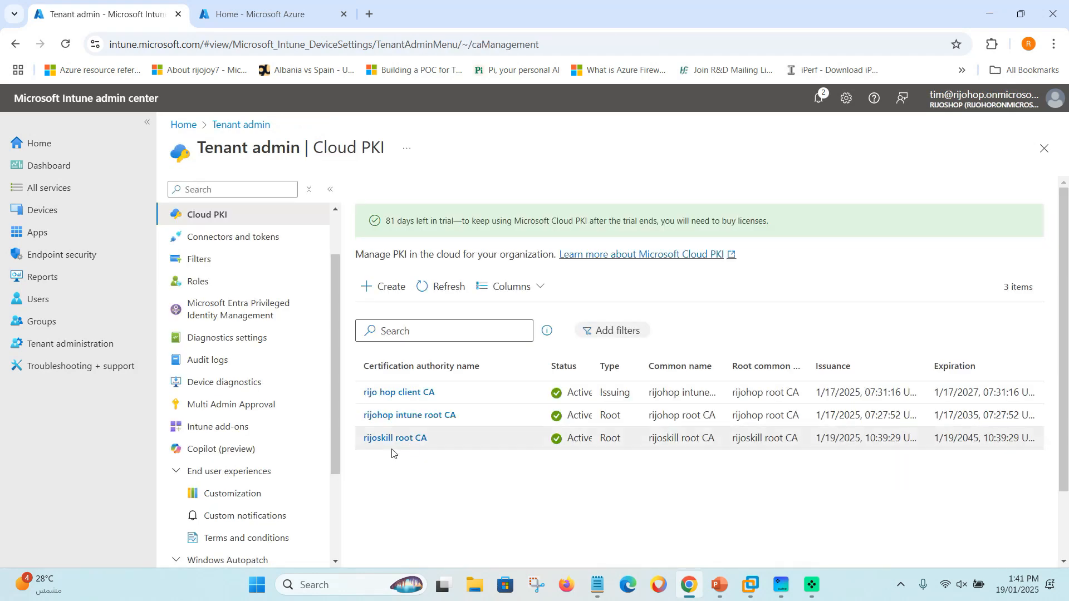
Start a second CA with Name and Description 'rijoskill issue CA', then go to Configuration settings.
left_click(417, 498)
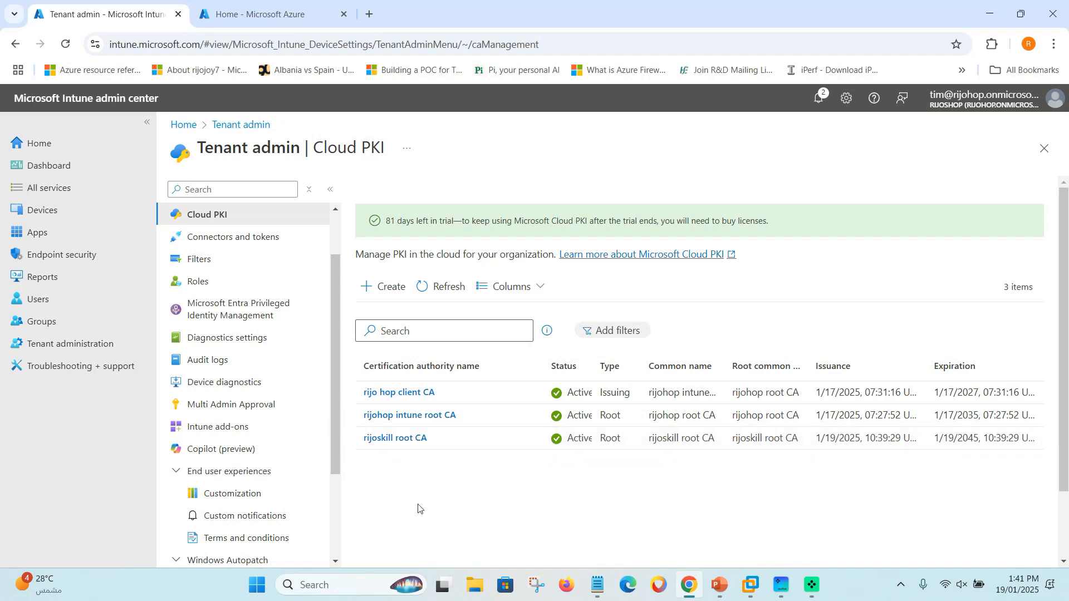
left_click(382, 287)
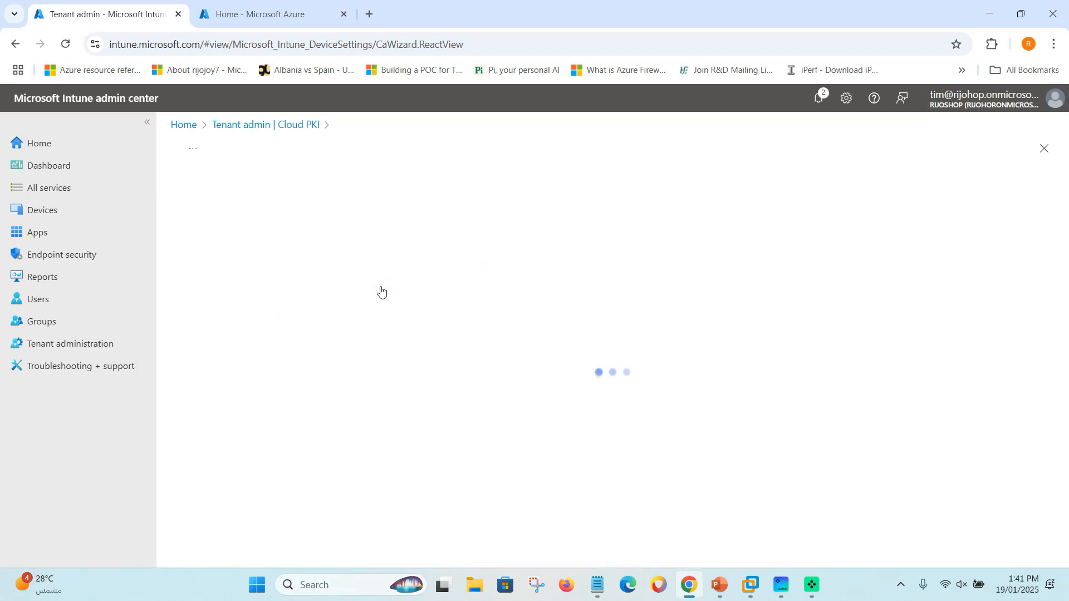
left_click(359, 446)
left_click(240, 247)
key("ctrl+v")
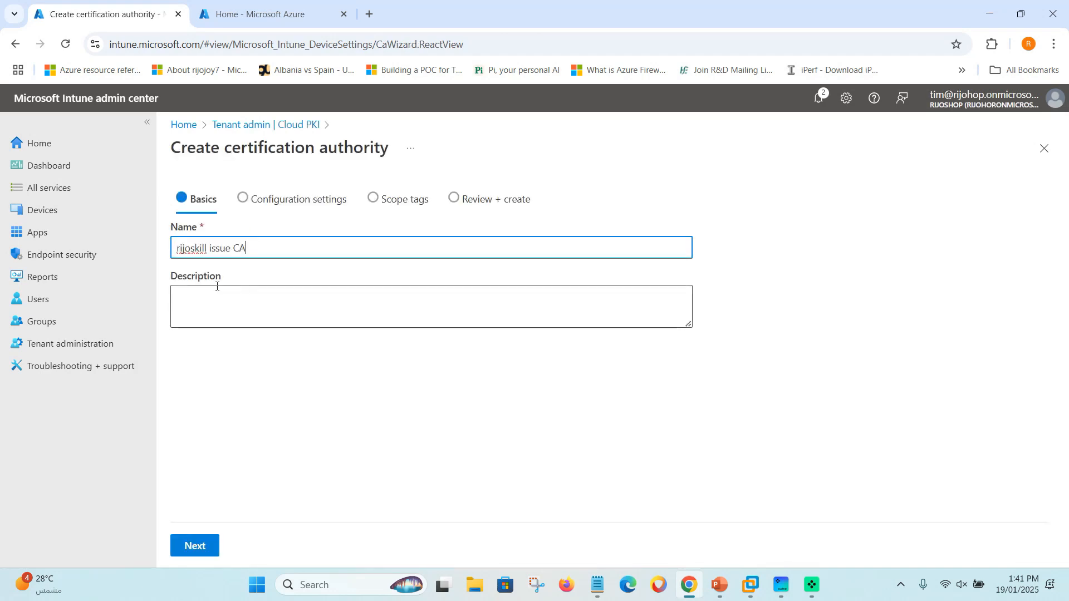
left_click_drag(250, 248, 167, 254)
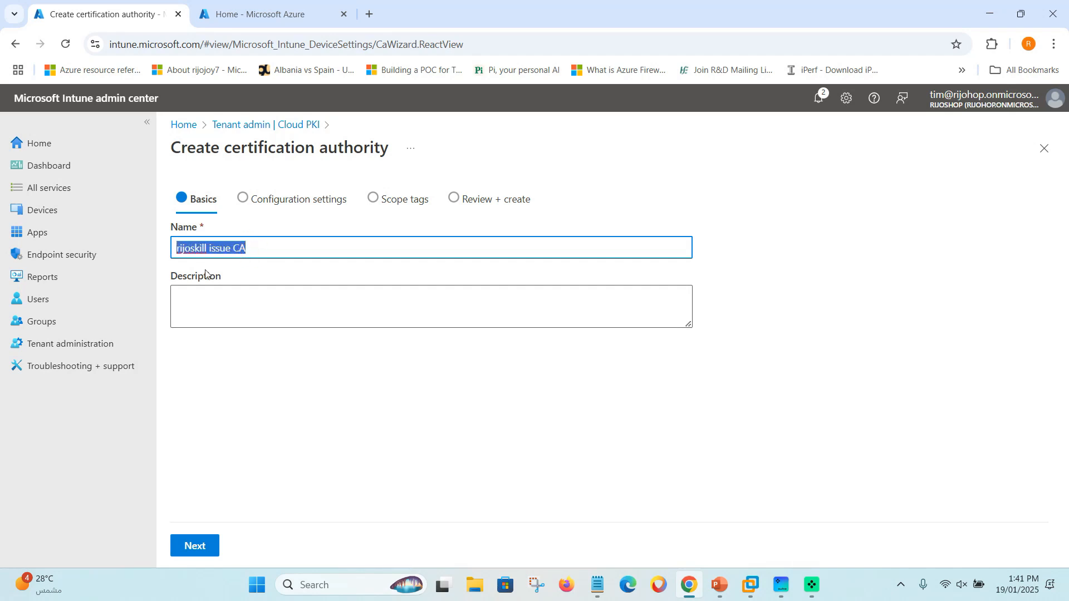
left_click(269, 297)
key("ctrl+v")
left_click(277, 401)
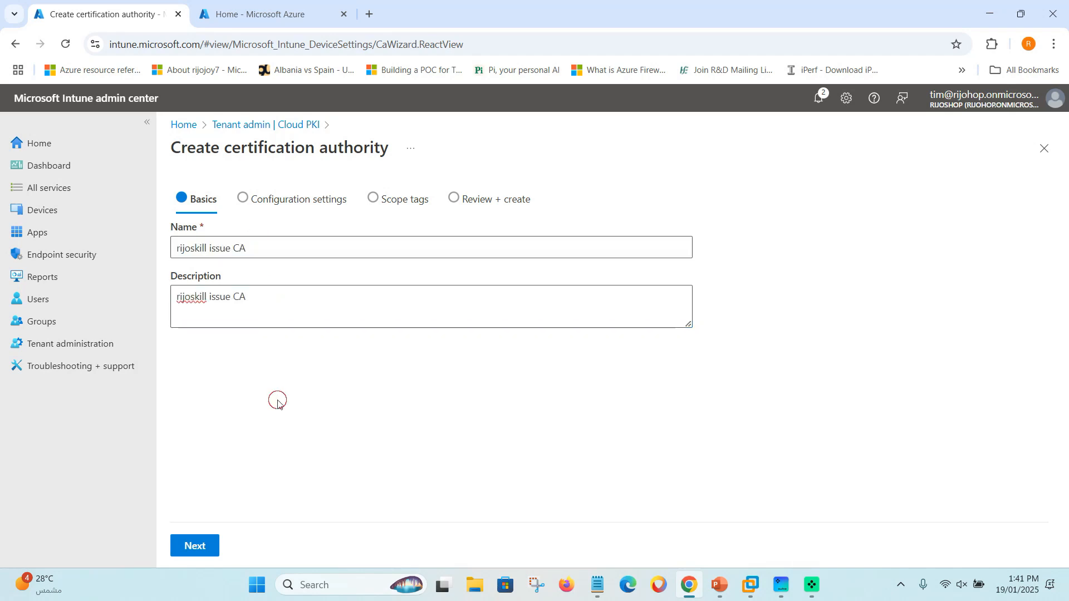
left_click(176, 298)
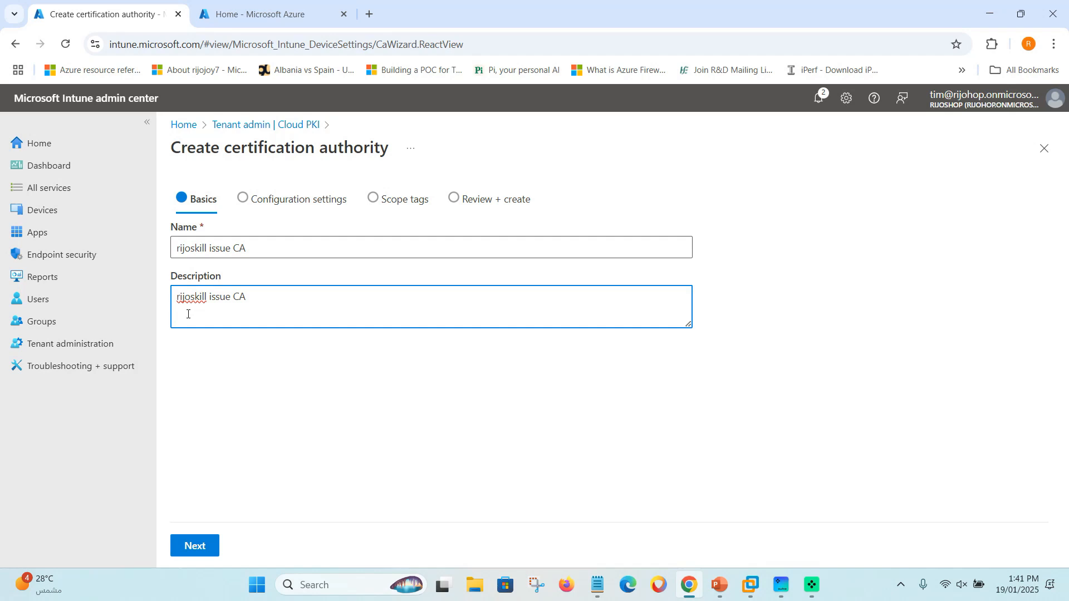
left_click(232, 365)
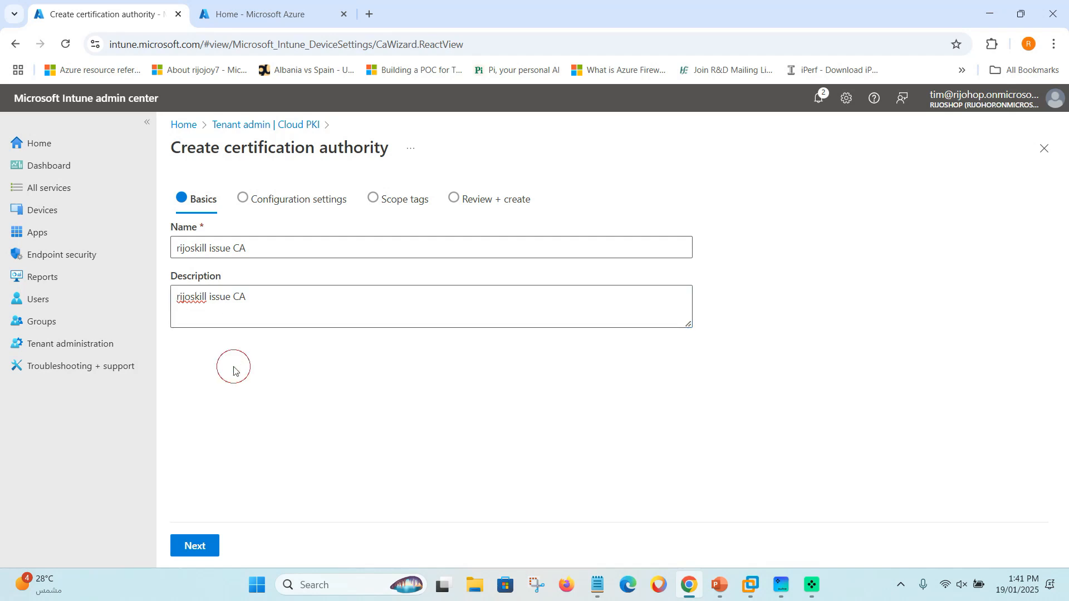
left_click(195, 544)
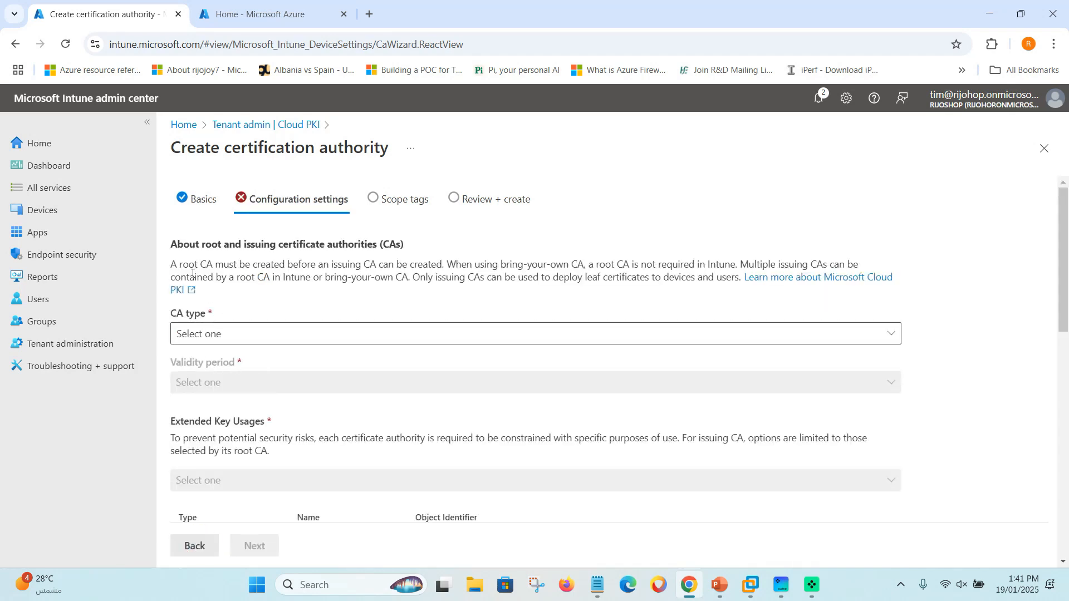
Make it an Issuing CA with root CA source Intune, chained to rijoskill root CA.
left_click(210, 334)
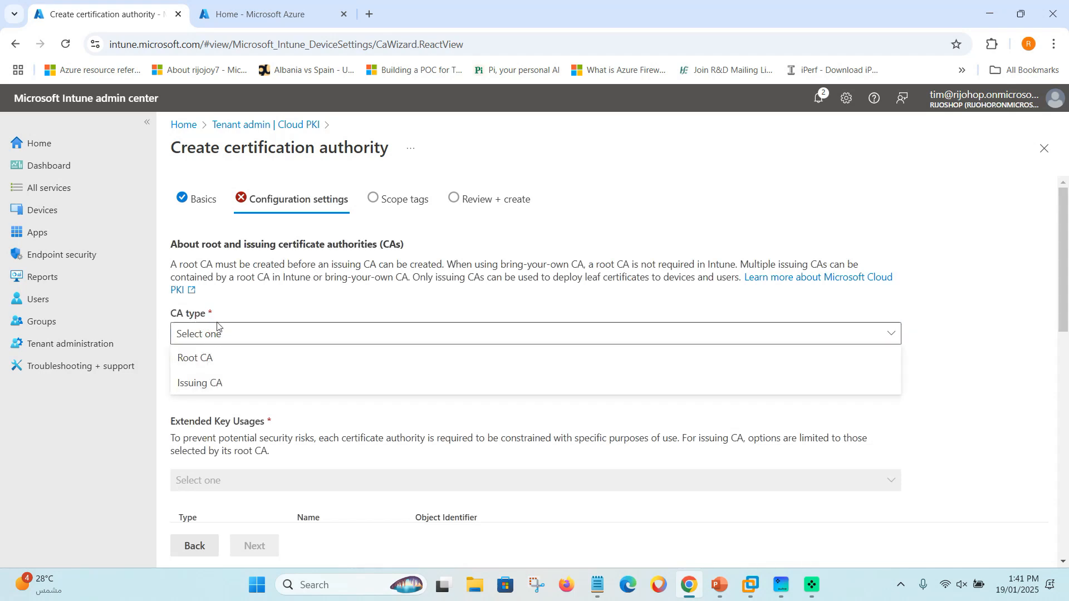
left_click(214, 384)
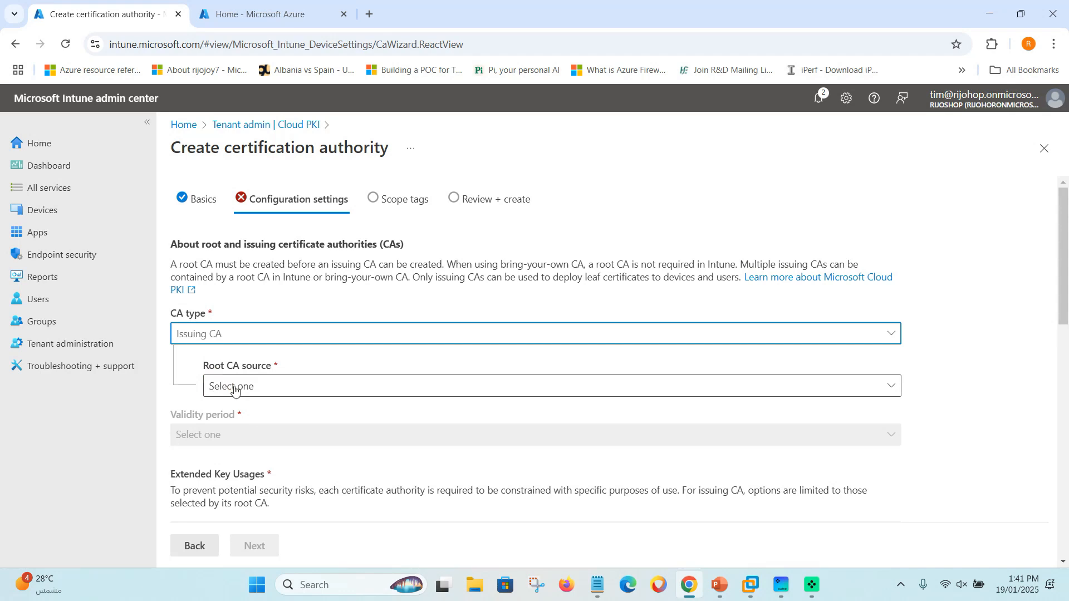
scroll(236, 393, "down", 1)
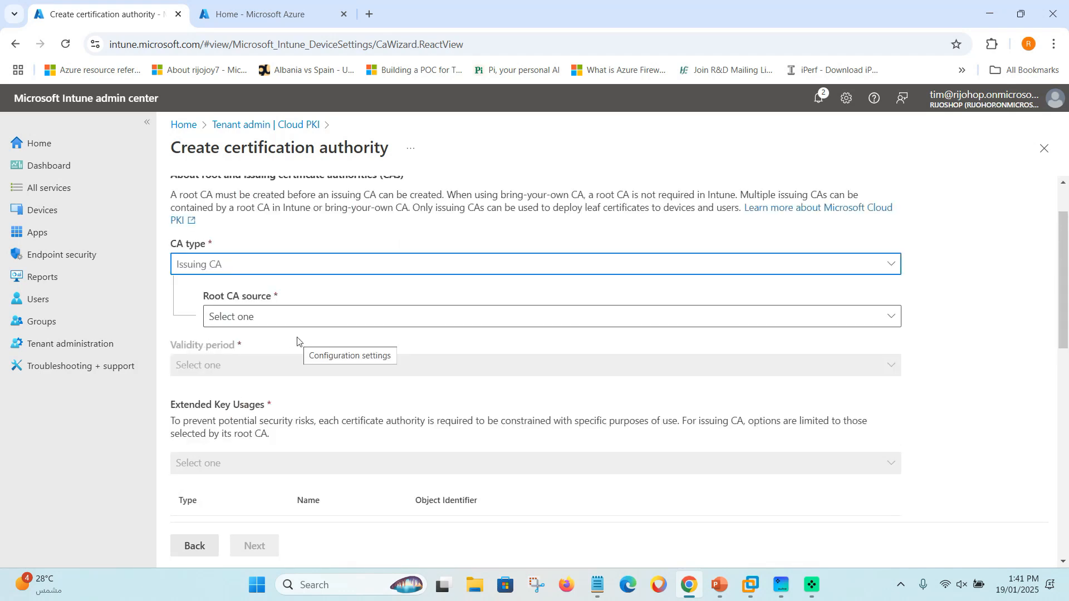
left_click(287, 317)
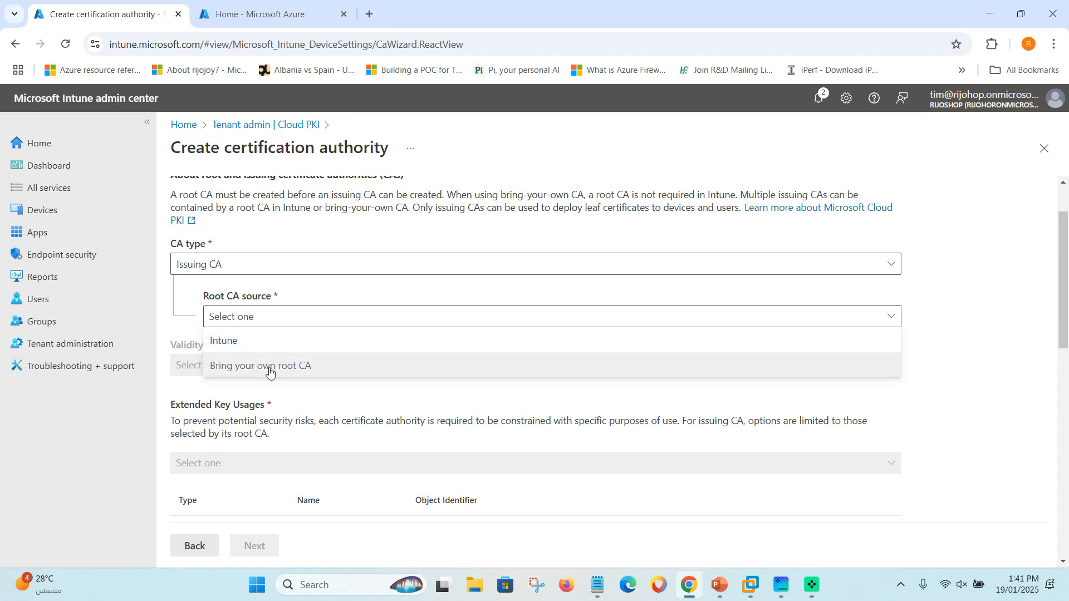
left_click(265, 312)
left_click(265, 312)
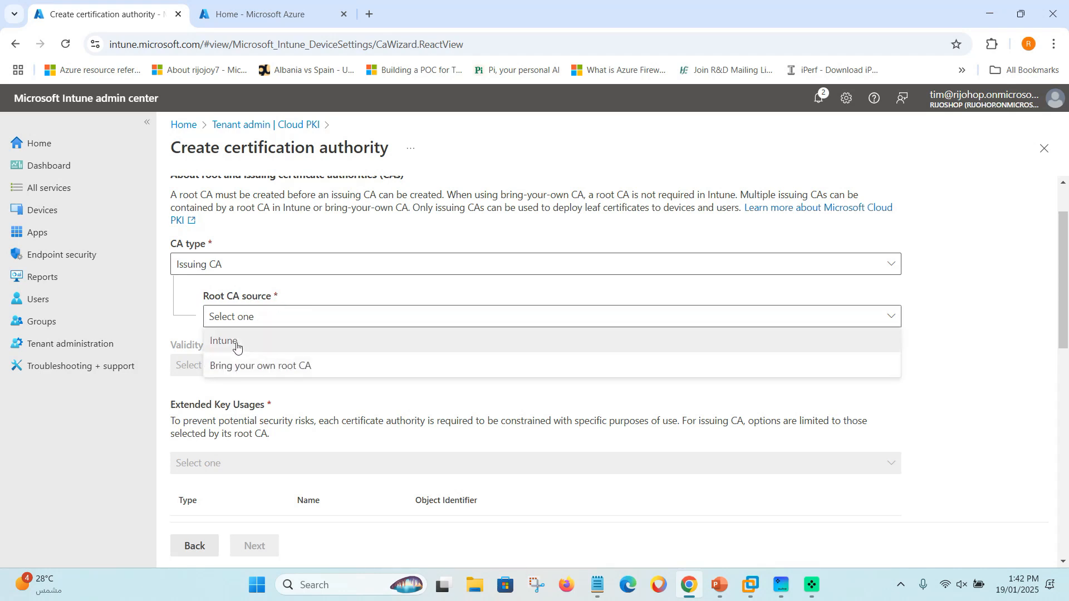
left_click(237, 347)
scroll(290, 410, "down", 1)
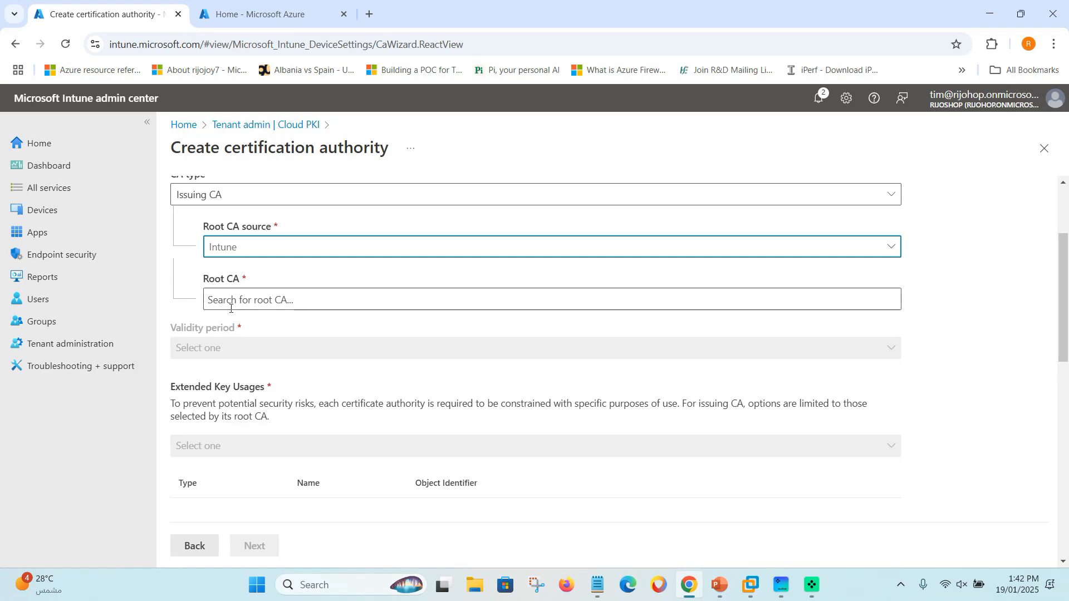
left_click(250, 300)
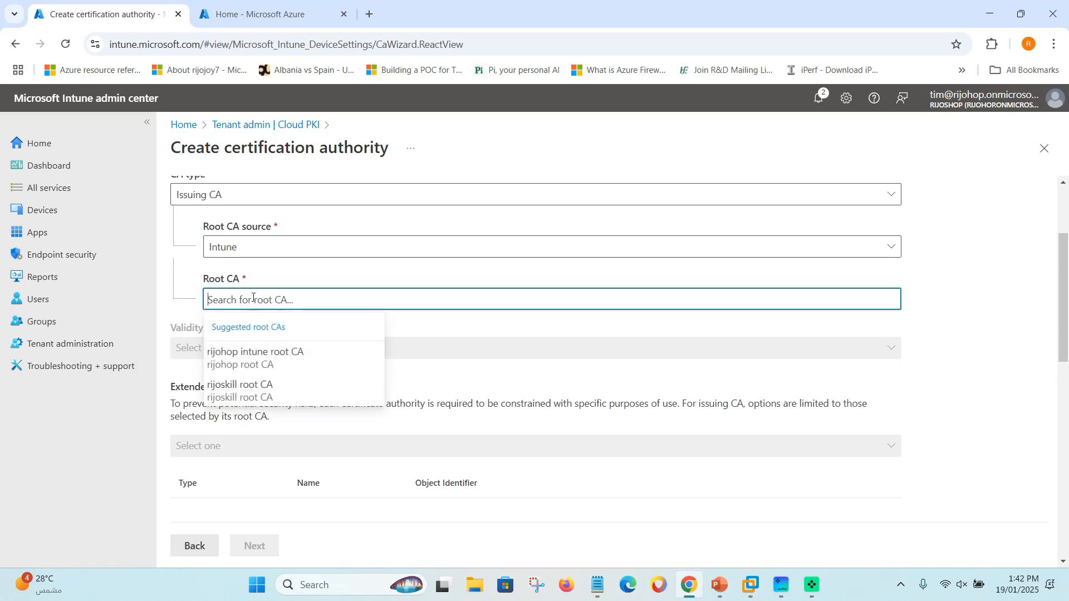
left_click(257, 395)
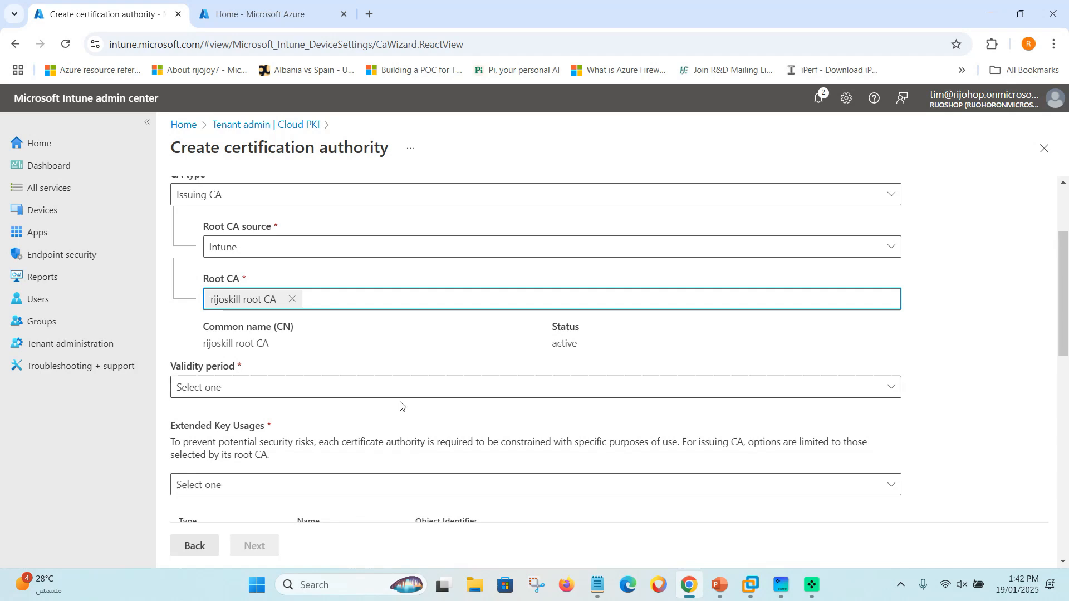
scroll(327, 433, "down", 1)
Set the issuing CA's validity period to 2 years.
left_click(221, 319)
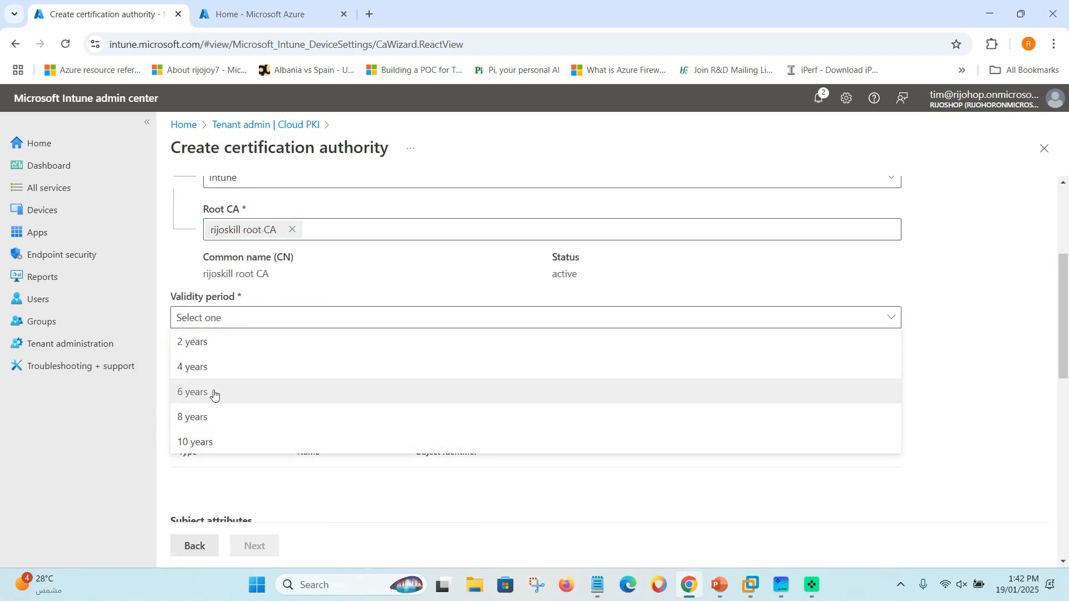
left_click(219, 345)
scroll(239, 449, "down", 1)
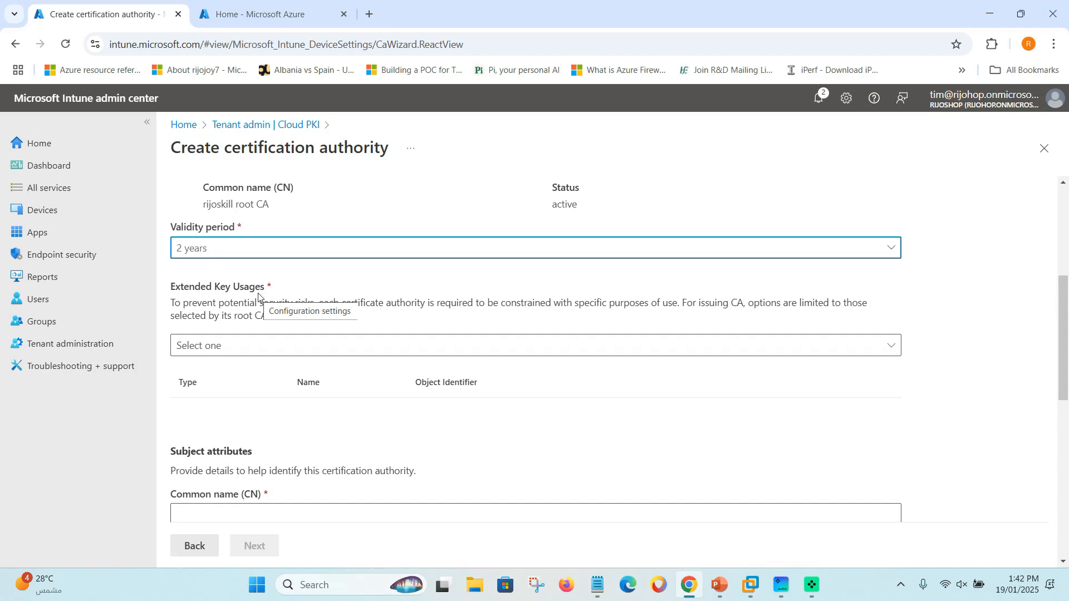
Add Server auth, Client auth, Code signing, Email protection, Time stamping and Mac address as extended key usages.
left_click(288, 323)
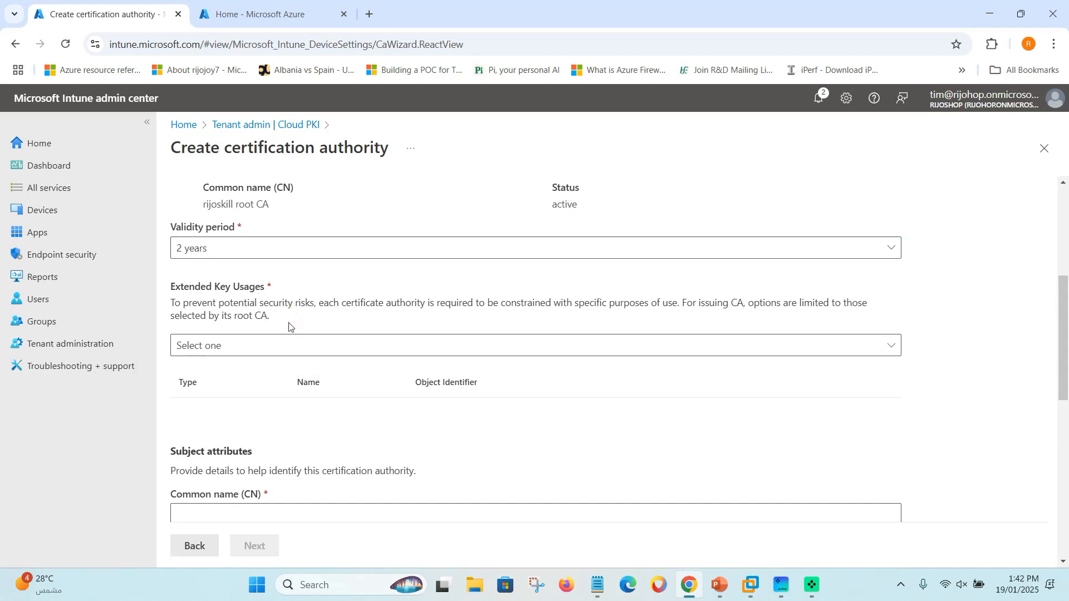
left_click(268, 349)
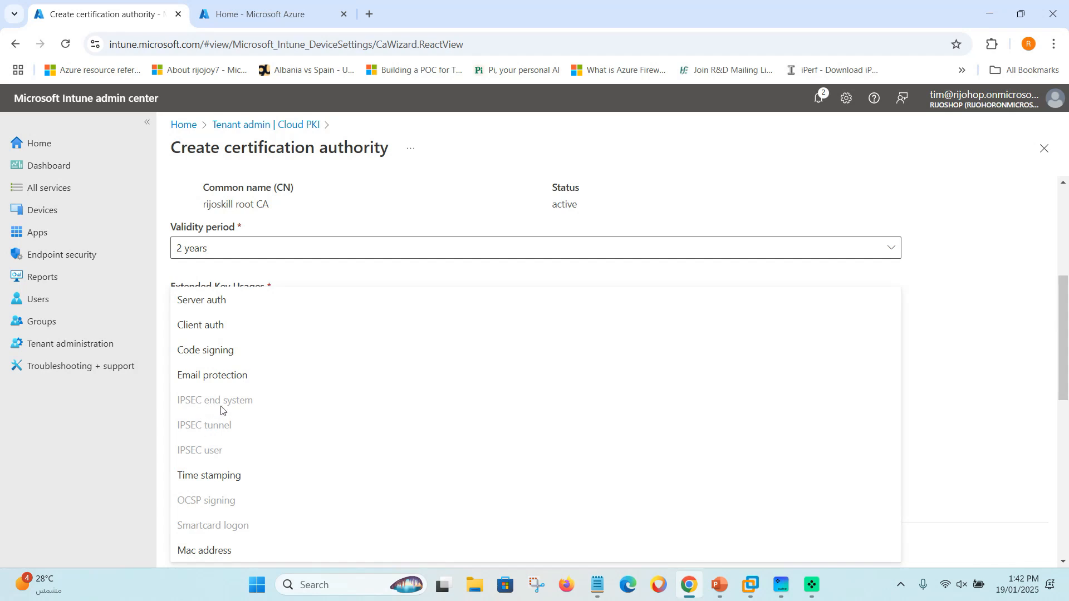
left_click(196, 300)
left_click(234, 344)
left_click(202, 326)
left_click(236, 348)
left_click(223, 351)
left_click(238, 344)
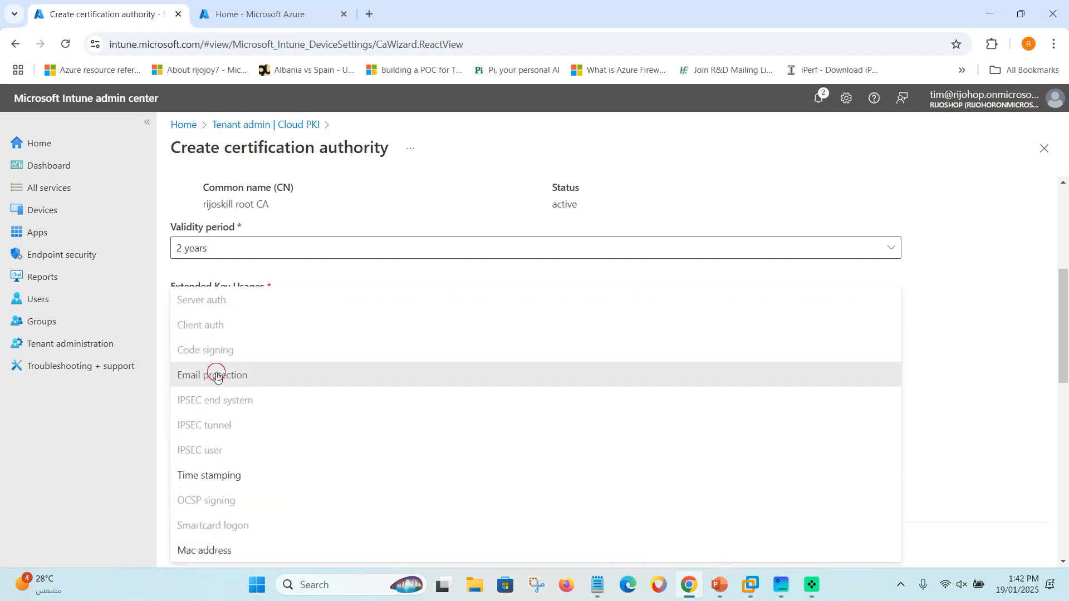
left_click(218, 375)
scroll(227, 398, "down", 1)
left_click(245, 277)
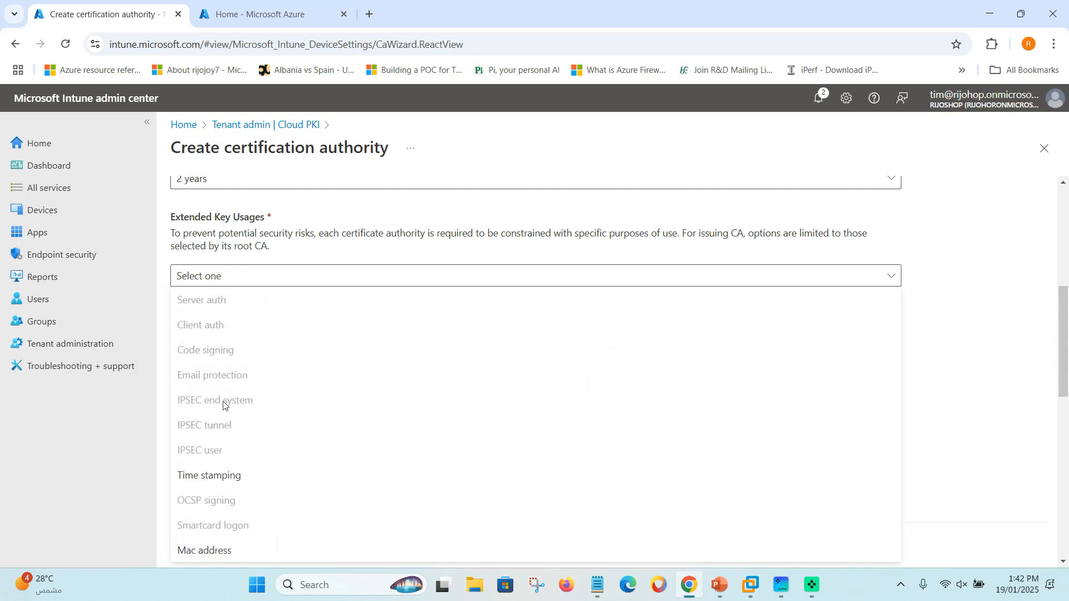
left_click(210, 477)
left_click(234, 277)
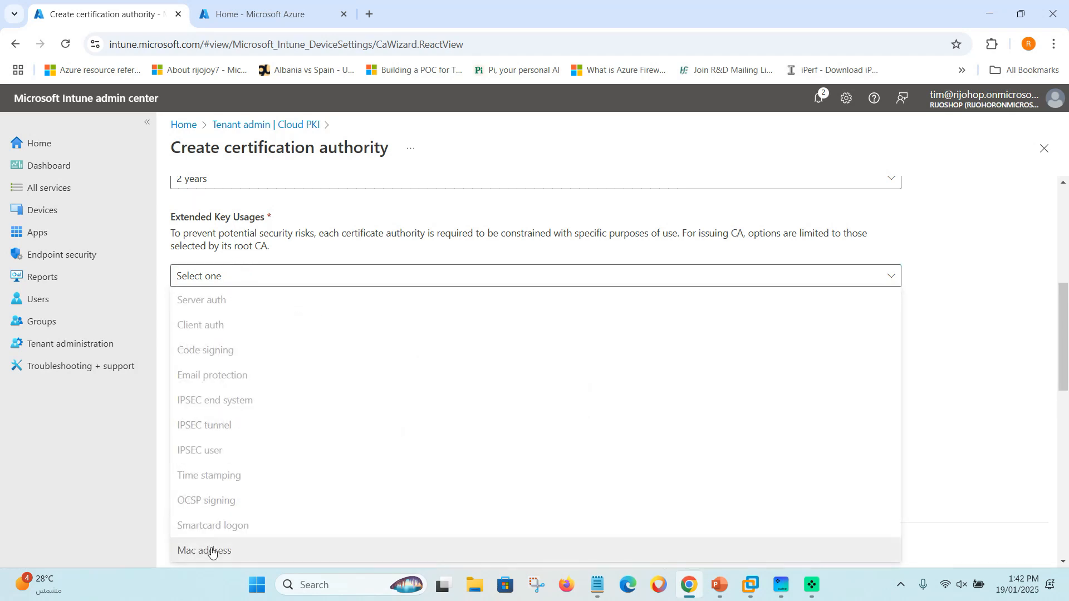
left_click(400, 467)
Paste 'rijoskill issue CA' as the CA's common name.
scroll(384, 418, "down", 2)
scroll(317, 358, "up", 2)
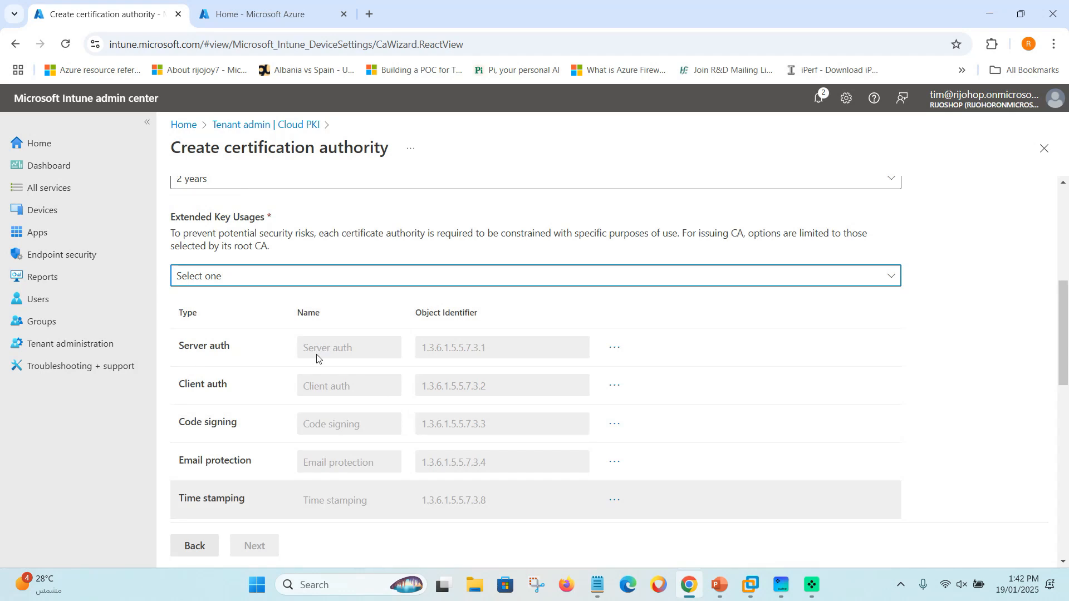
scroll(305, 318, "down", 1)
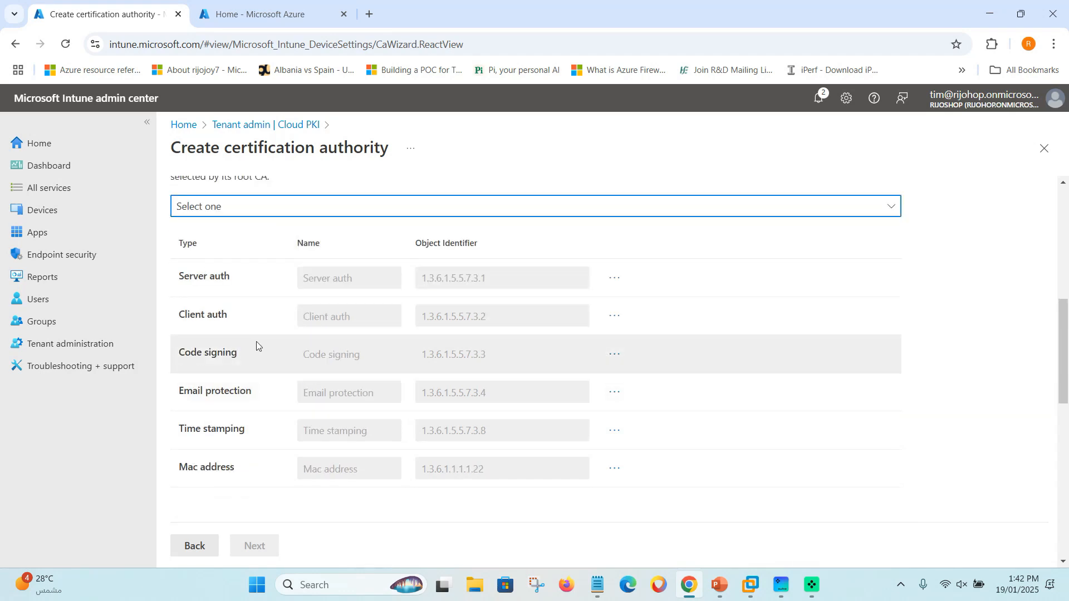
scroll(256, 342, "down", 4)
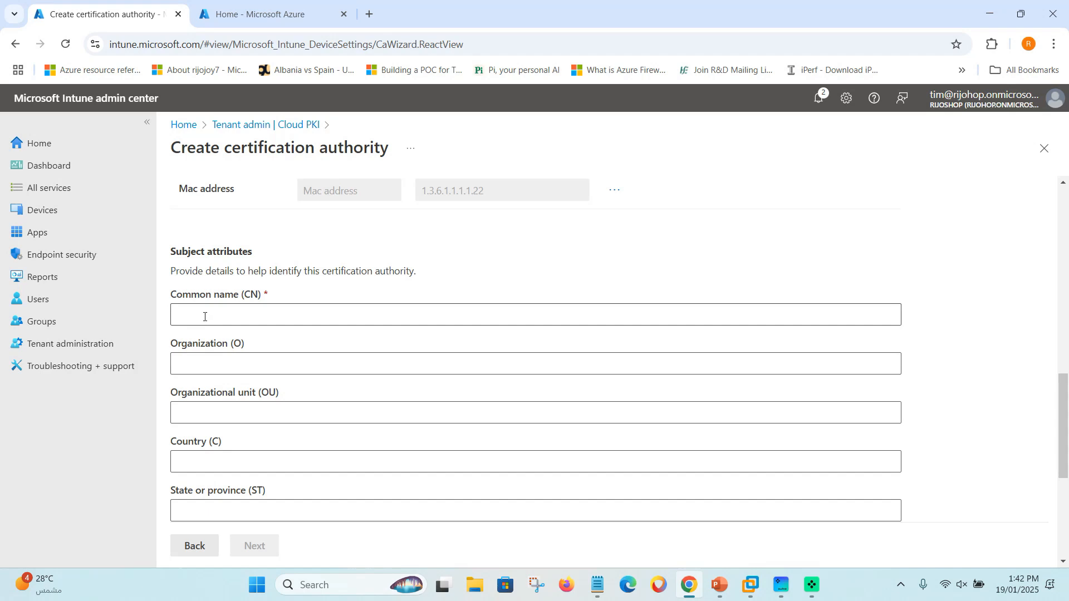
left_click(204, 316)
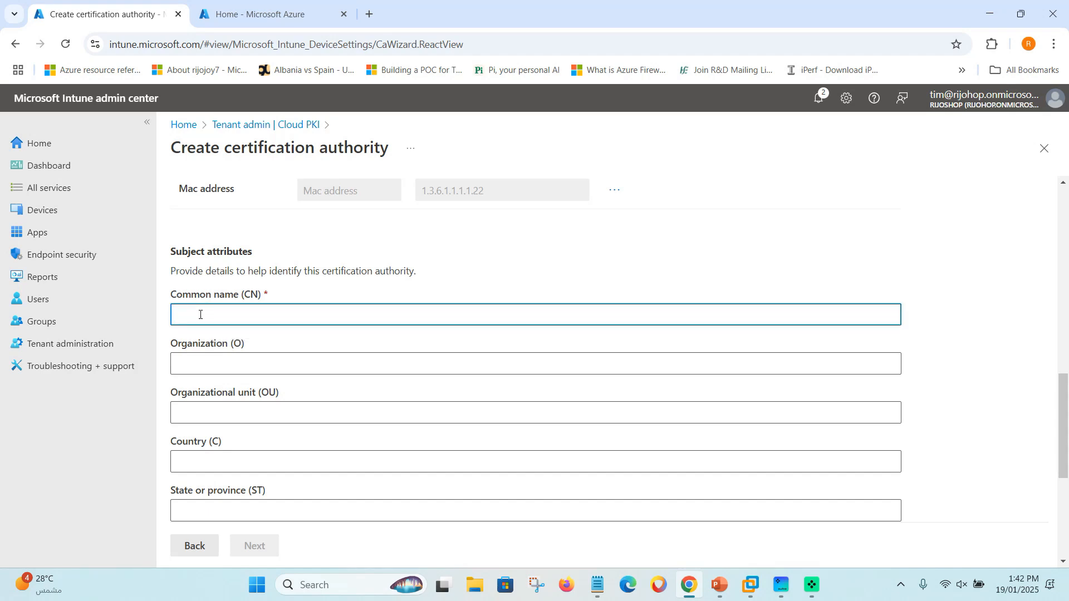
type("rijoskill issue CA")
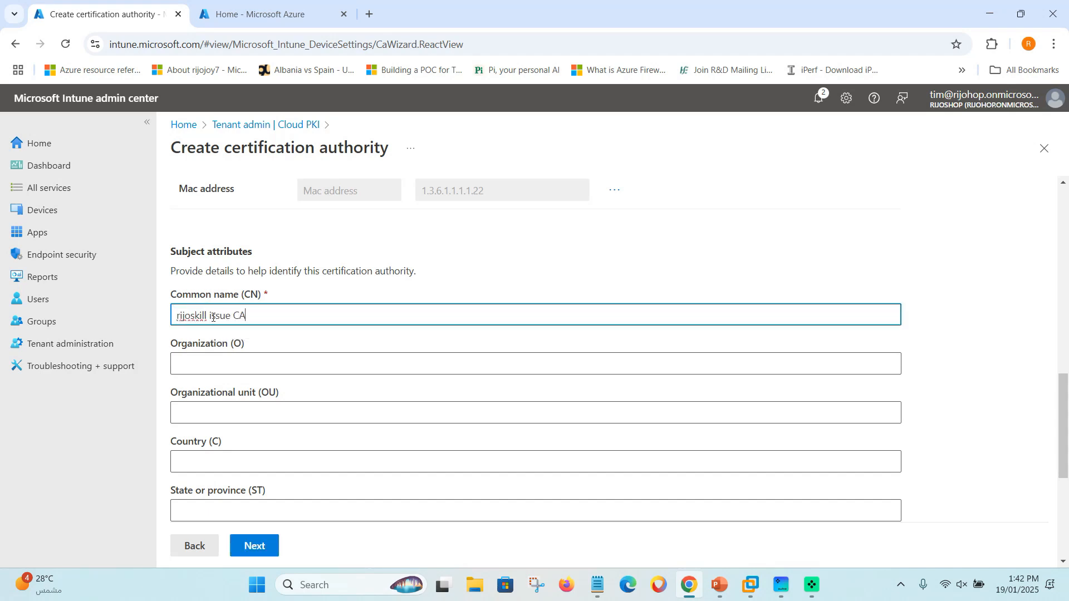
Enter rijoskill as the issuing CA's organization.
left_click(218, 373)
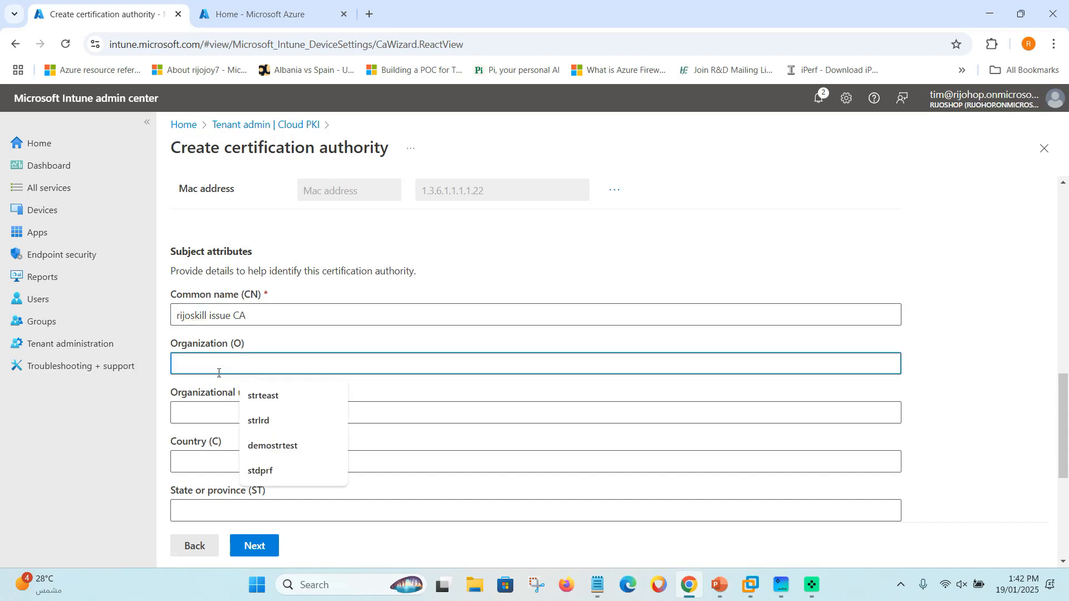
type("rijoskill")
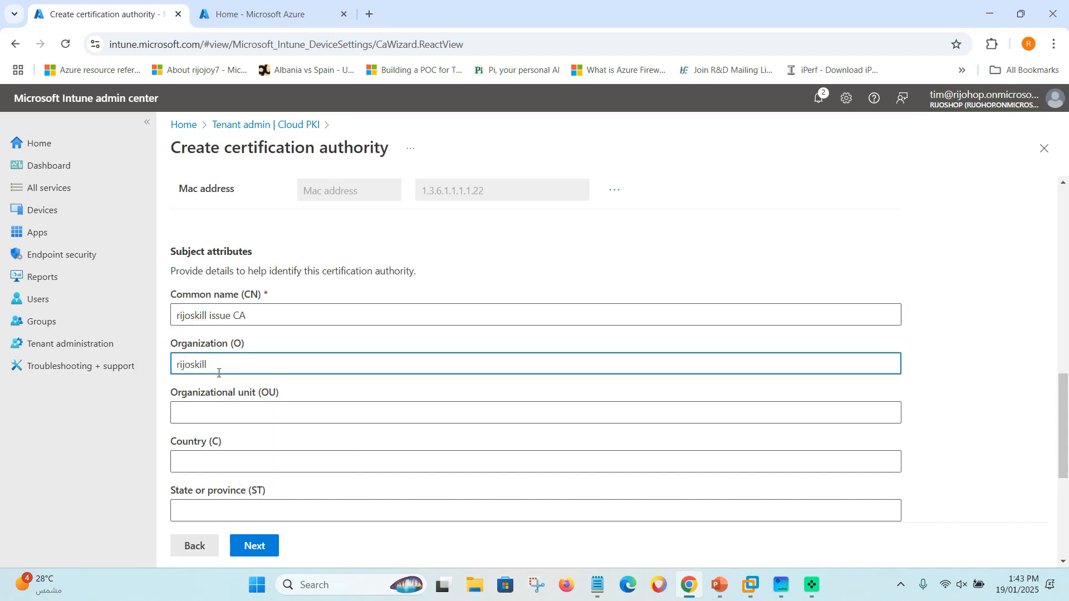
left_click(193, 408)
Set the country to SA and advance the wizard to Scope tags.
scroll(194, 407, "down", 1)
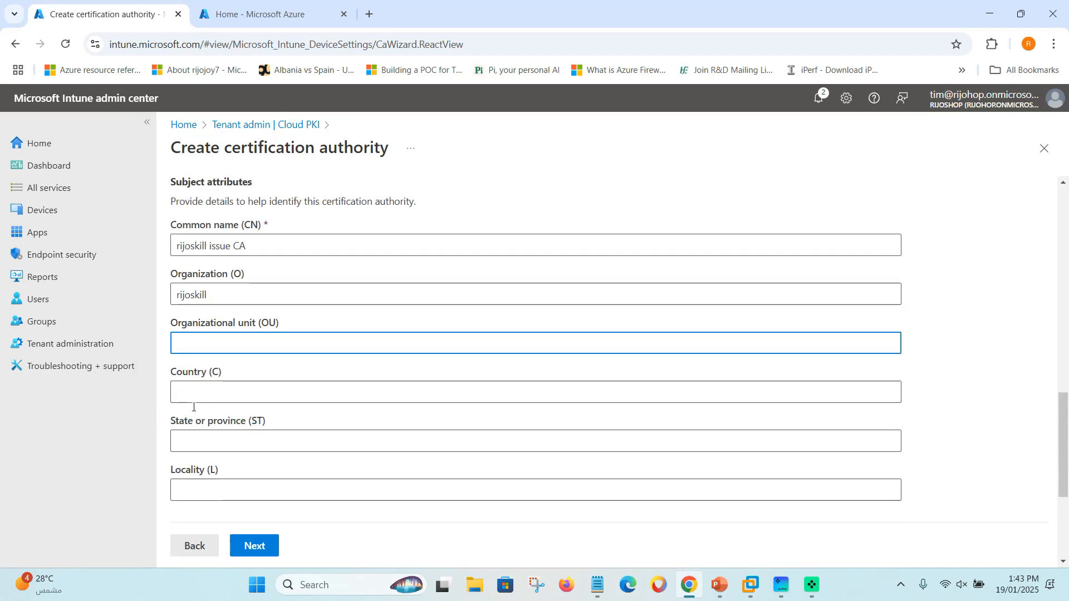
scroll(193, 408, "down", 2)
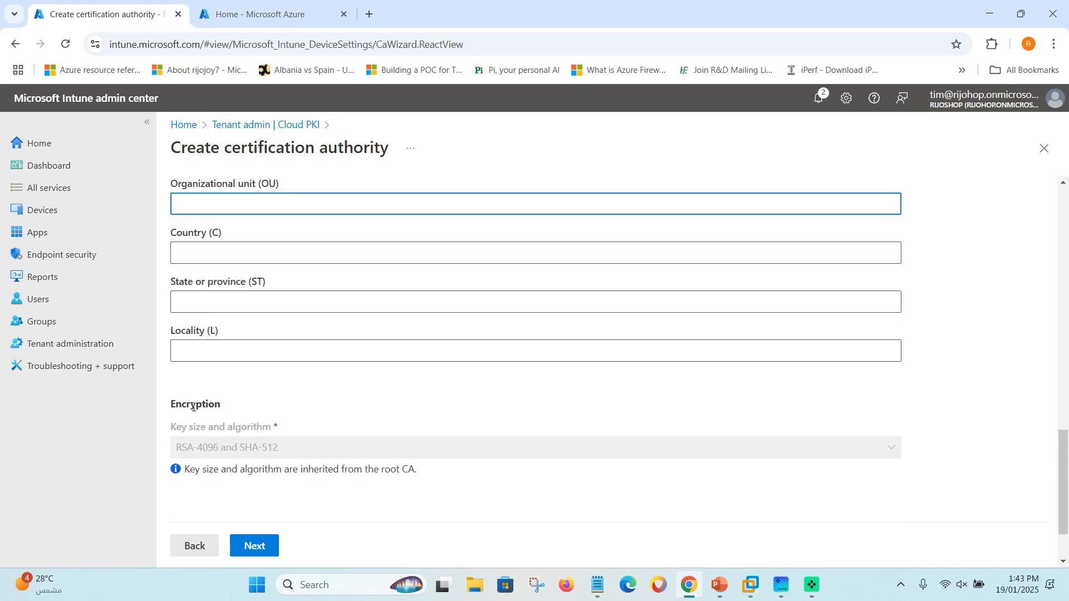
left_click(198, 248)
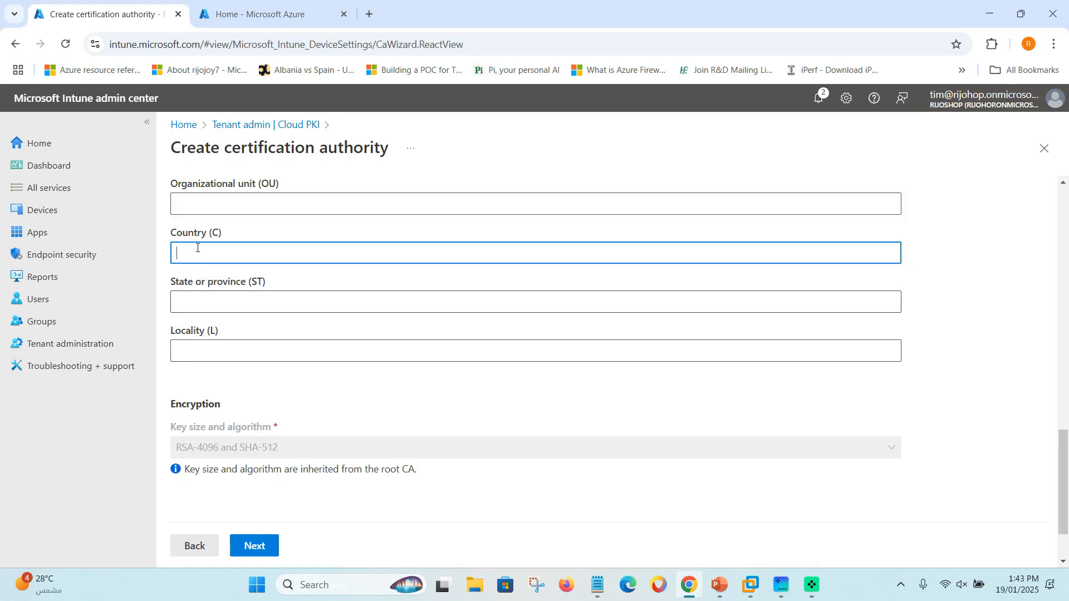
type("SA")
scroll(237, 367, "down", 2)
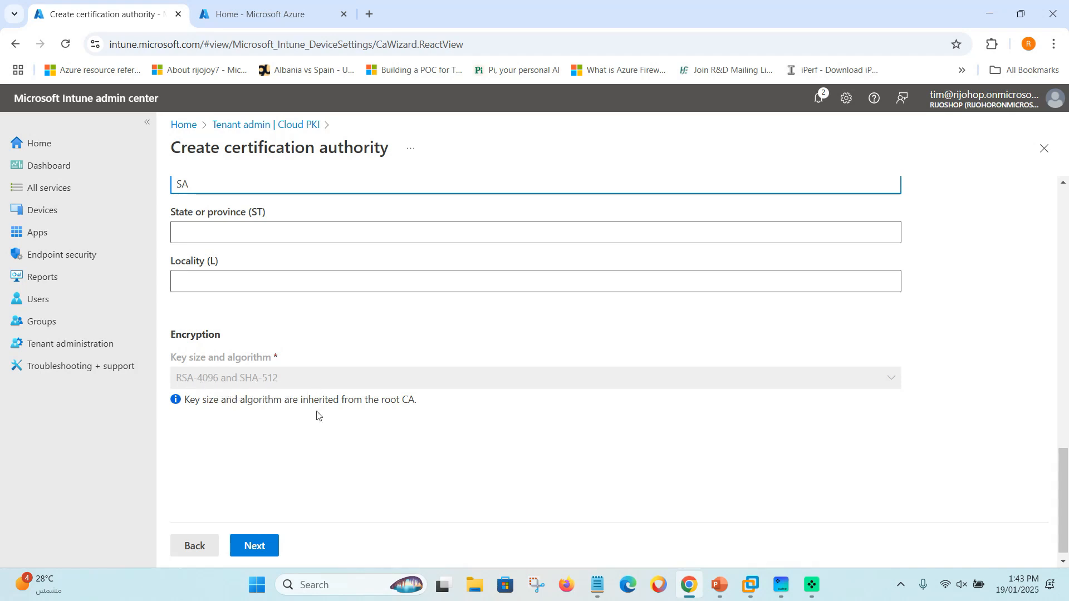
left_click(276, 442)
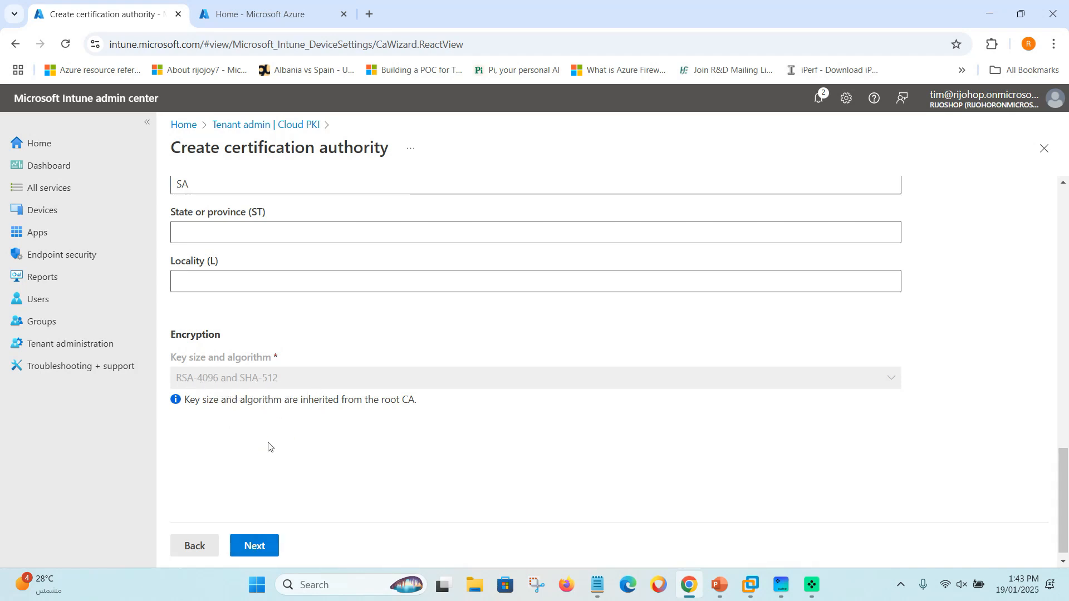
scroll(267, 443, "up", 4)
scroll(267, 444, "down", 2)
left_click(269, 547)
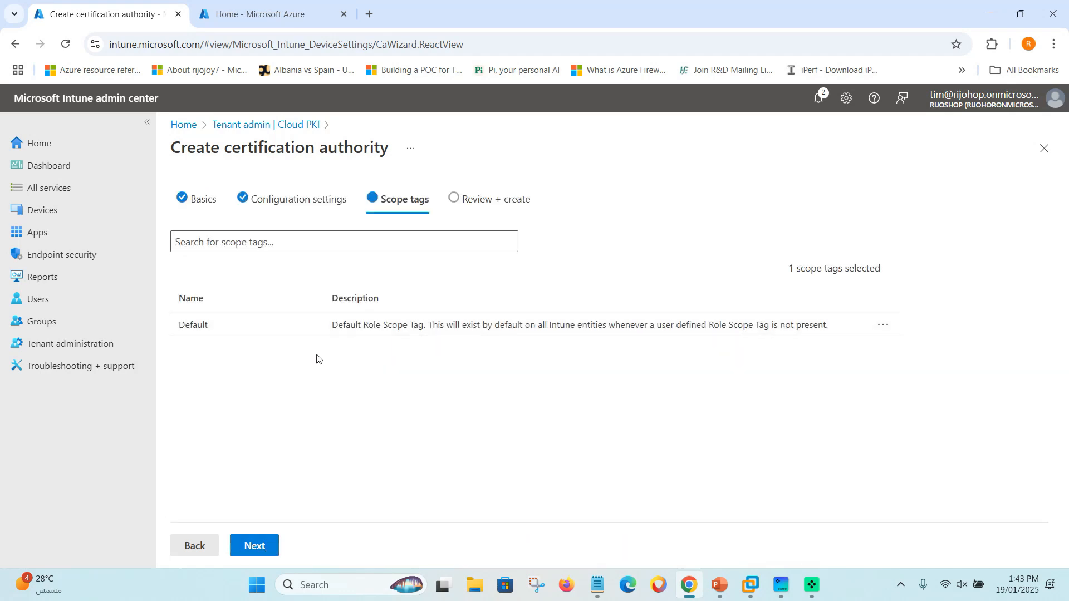
Keep the Default scope tag and create the rijoskill issue CA.
left_click(265, 549)
scroll(356, 373, "down", 3)
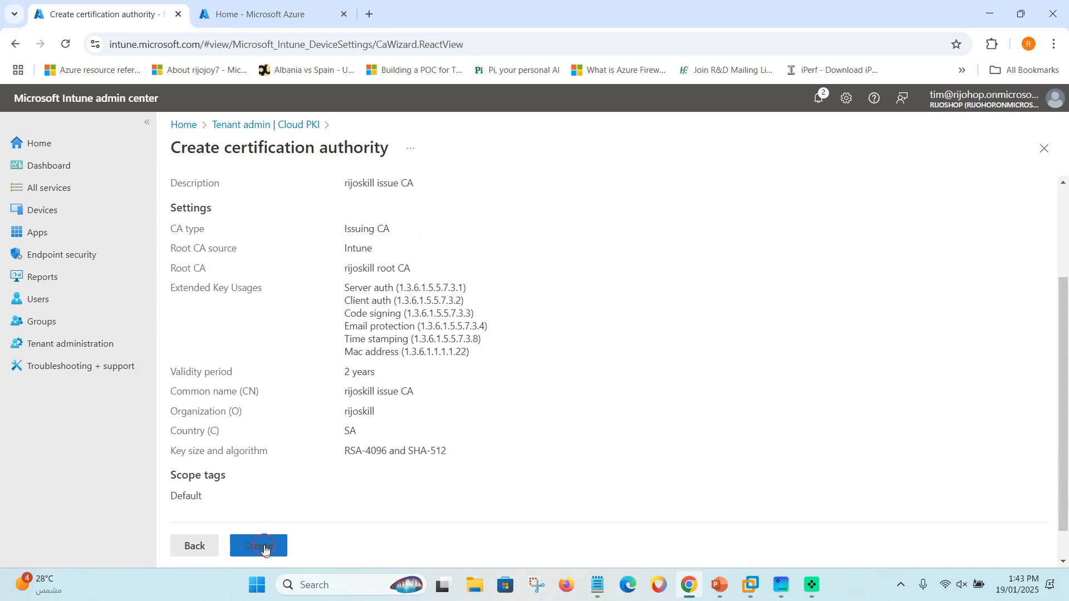
left_click(265, 549)
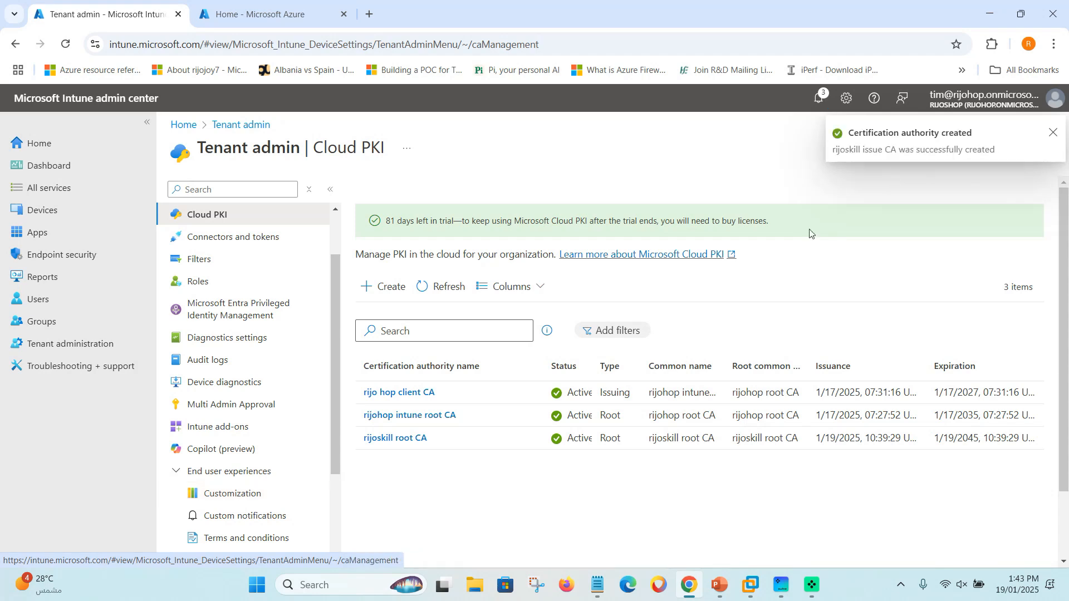
Refresh the Cloud PKI list and open the rijoskill issue CA details.
left_click(1053, 132)
left_click(454, 294)
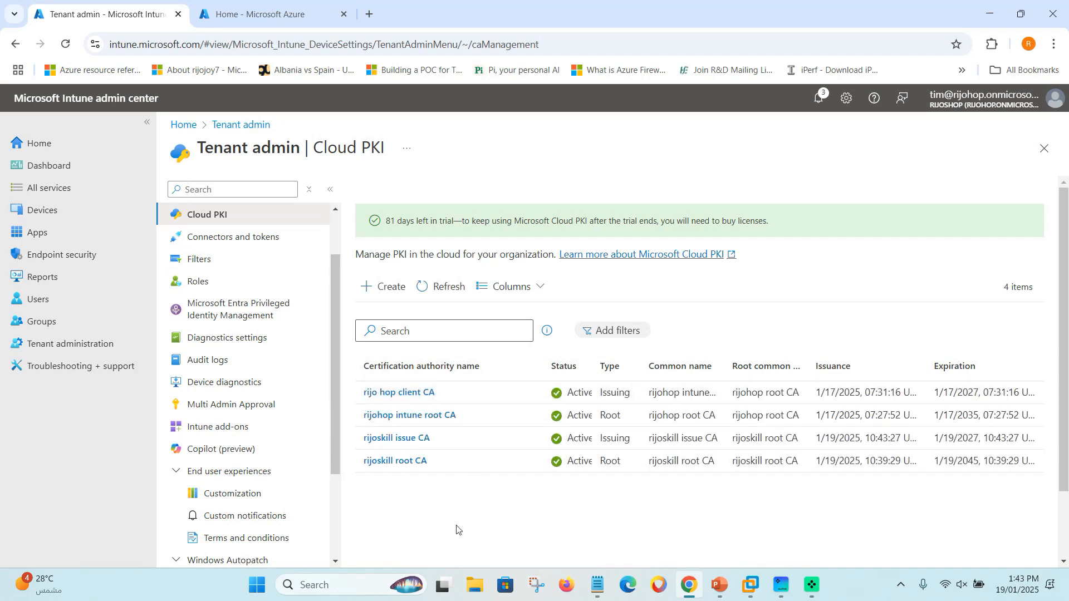
scroll(457, 529, "down", 1)
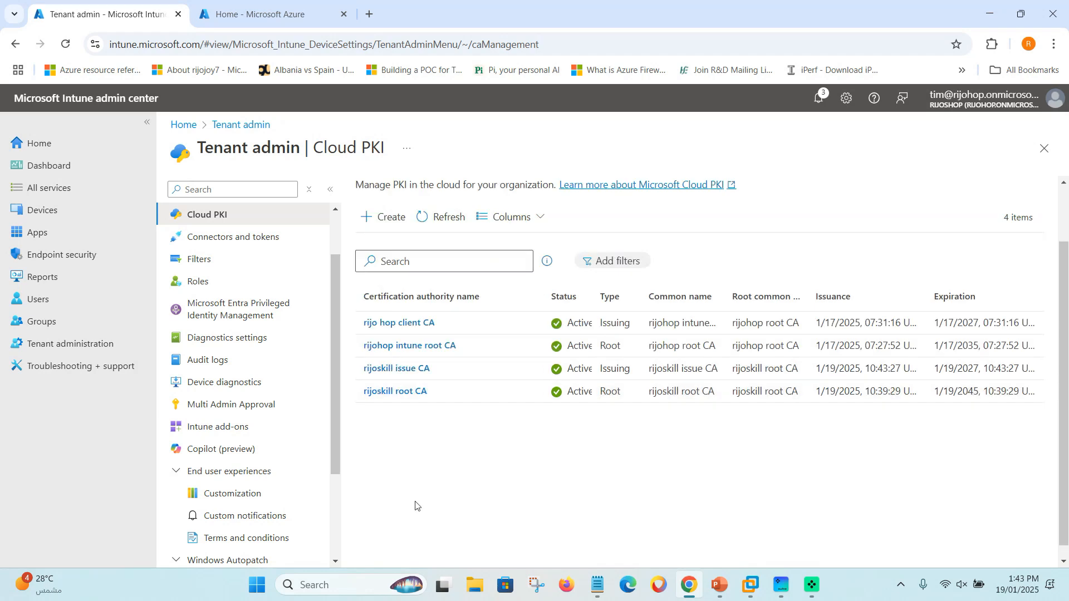
left_click(411, 369)
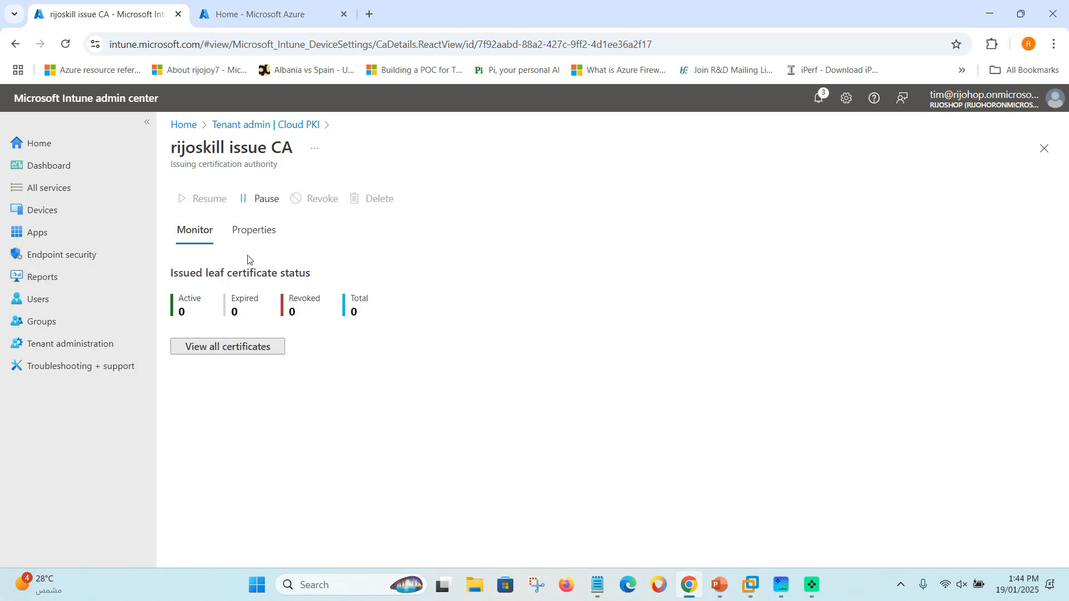
Review the issue CA's properties and SCEP URI, and return to the Cloud PKI list.
left_click(254, 230)
scroll(280, 378, "down", 5)
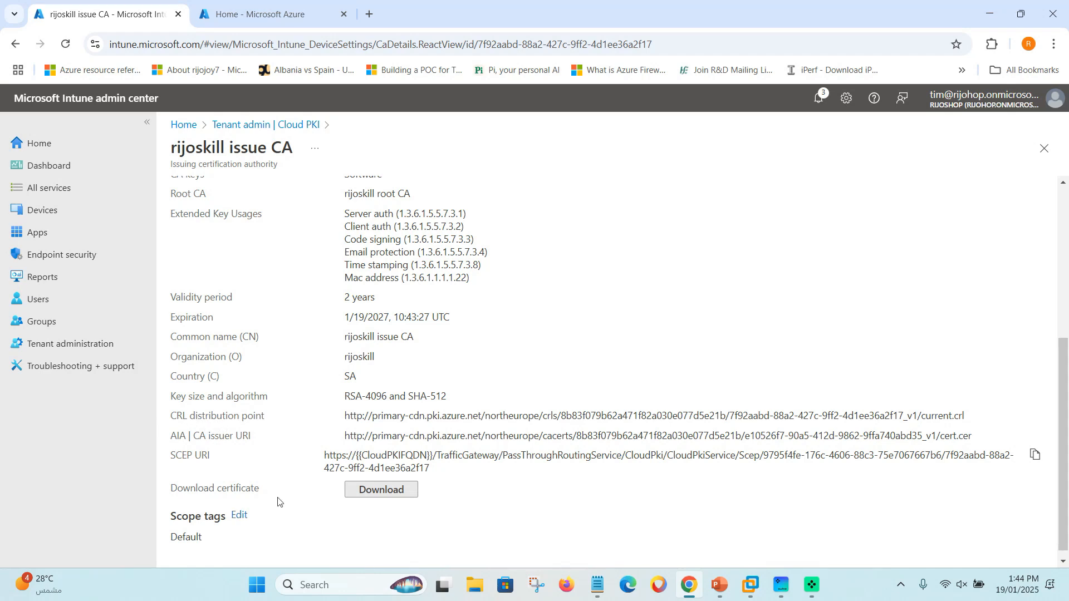
scroll(278, 502, "up", 5)
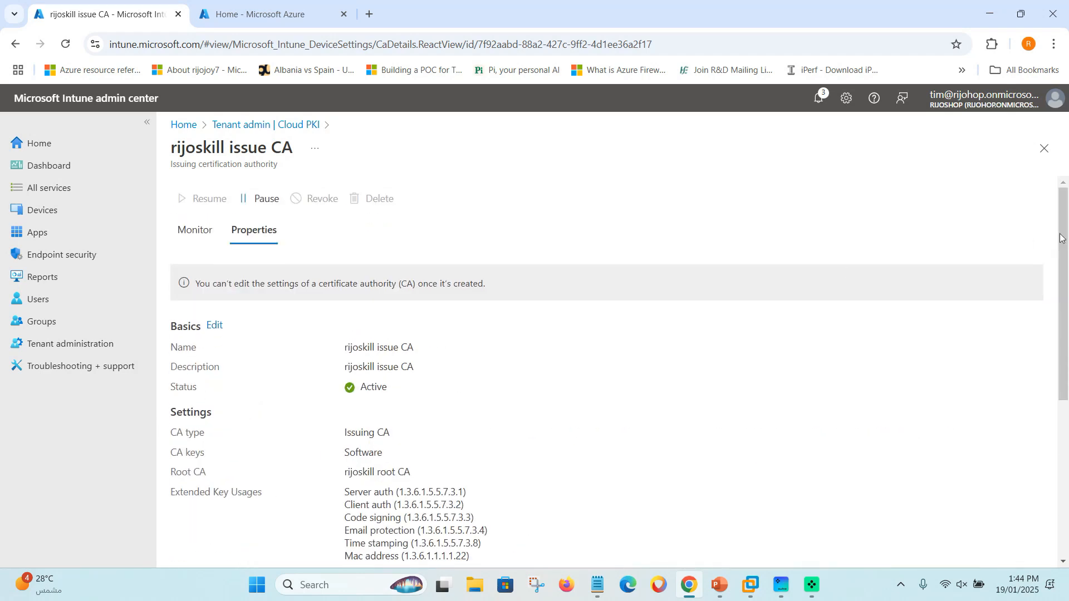
left_click(1044, 149)
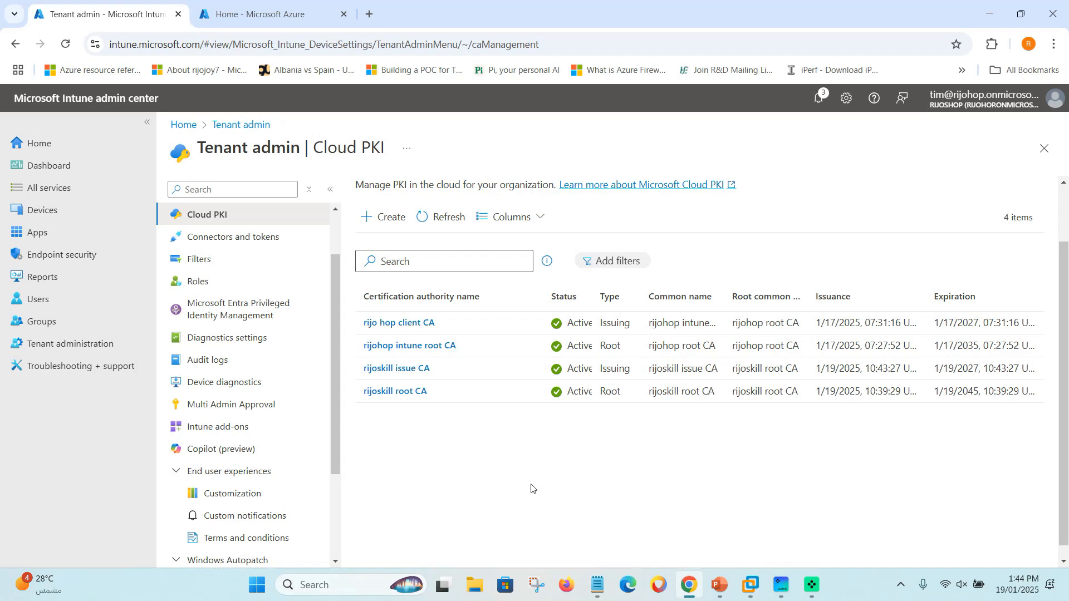
Open Groups in a new browser tab and start a new group from All groups.
right_click(42, 327)
left_click(83, 341)
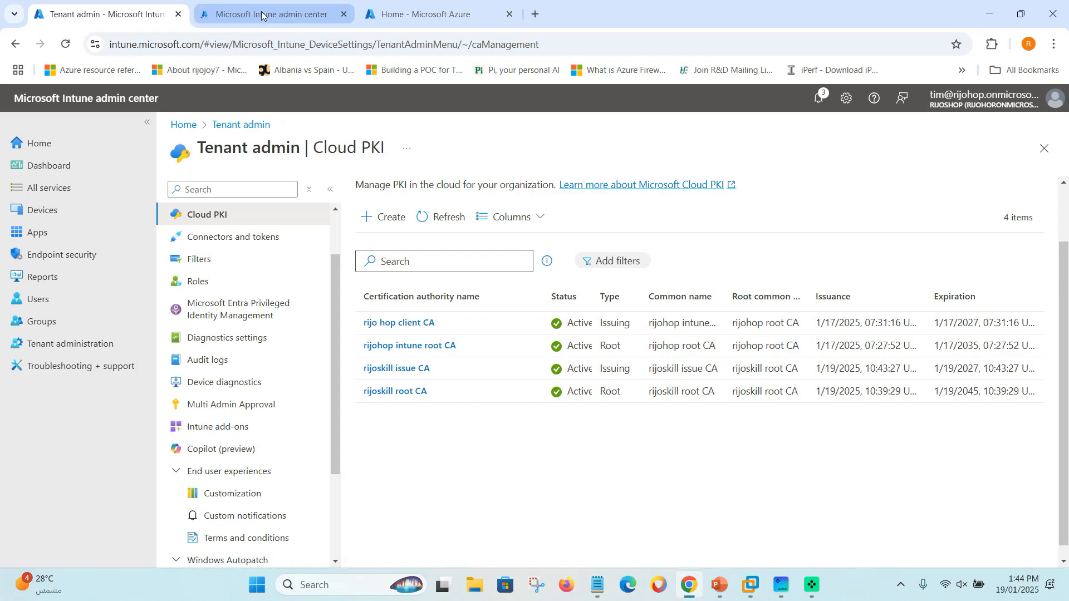
left_click(262, 15)
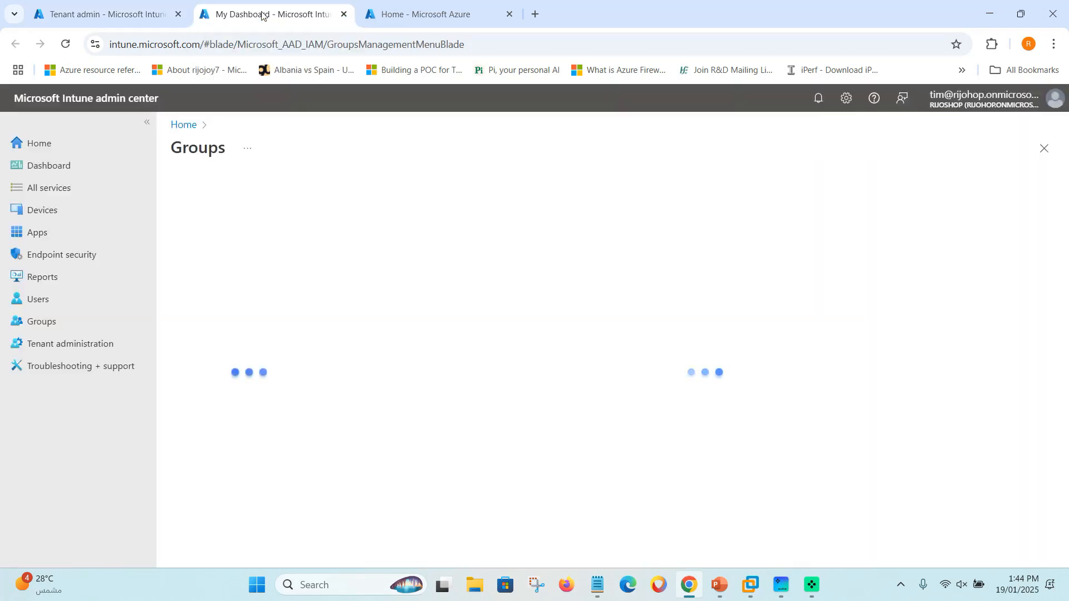
left_click(217, 239)
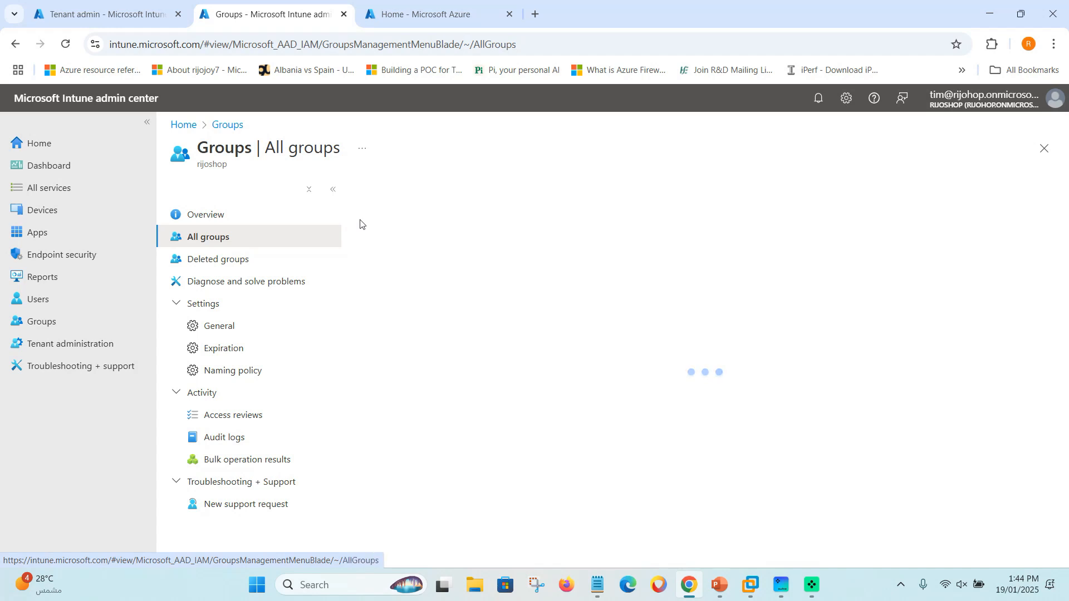
left_click(382, 195)
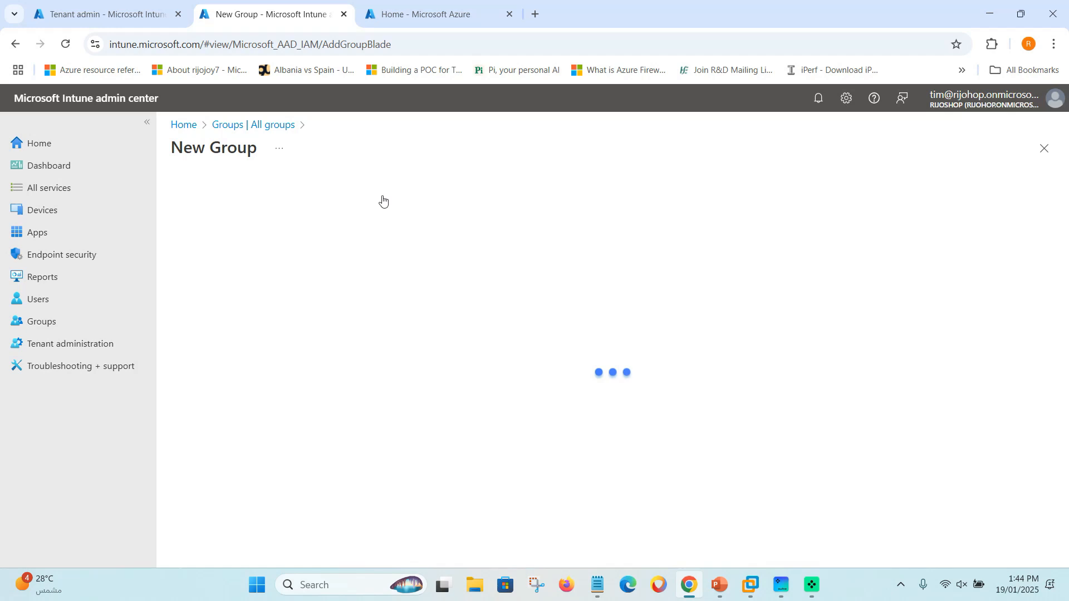
Create assigned security group 'Cert Authentication' with a matching description and one member.
left_click(213, 278)
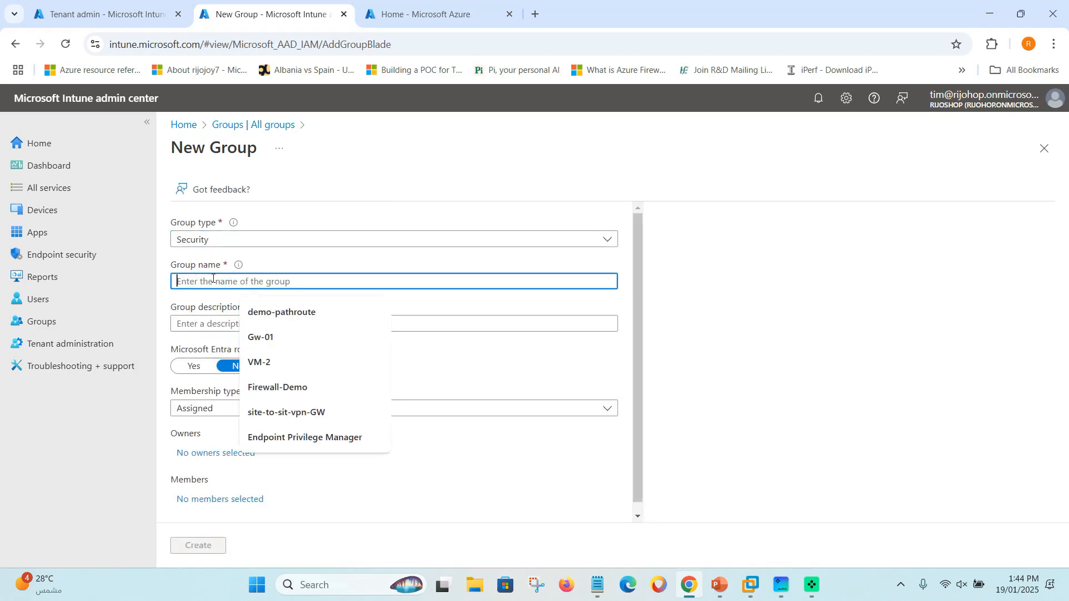
type("Cert")
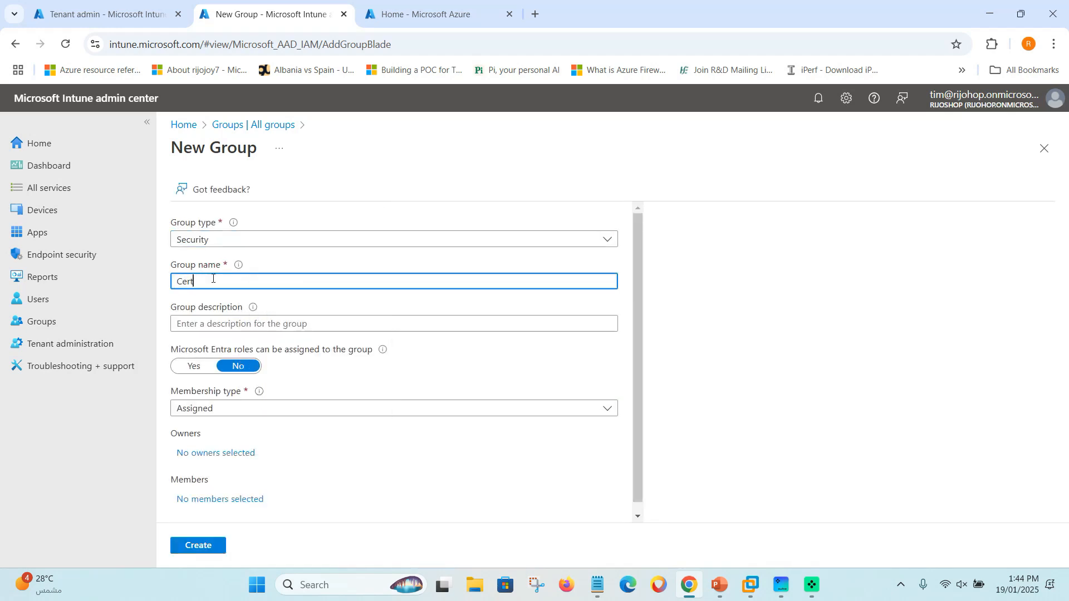
type(" Auth")
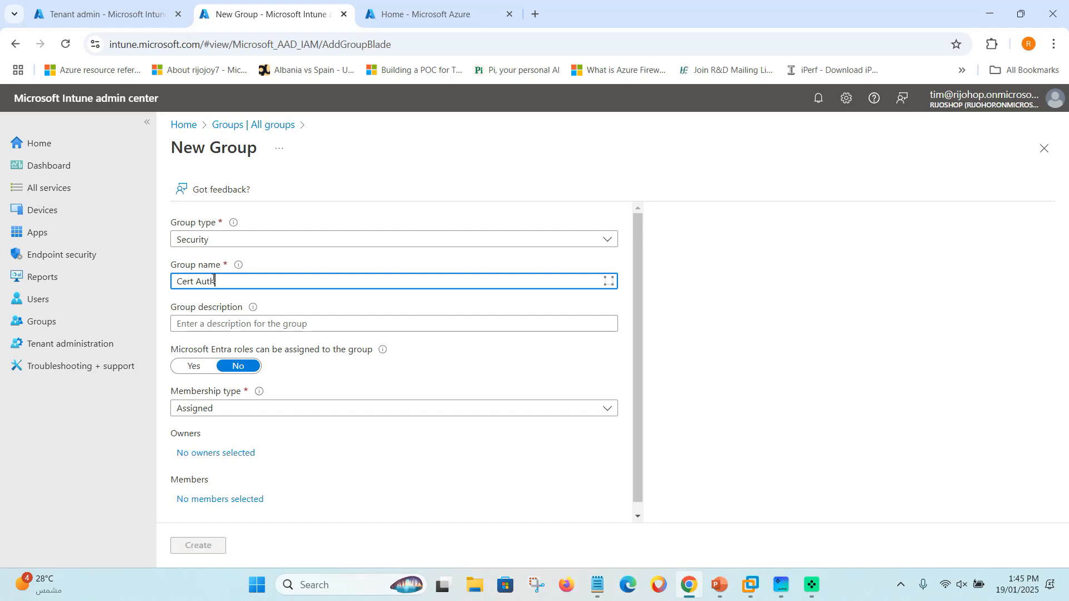
type("entication")
left_click_drag(272, 284, 138, 272)
key("ctrl+c")
left_click(222, 330)
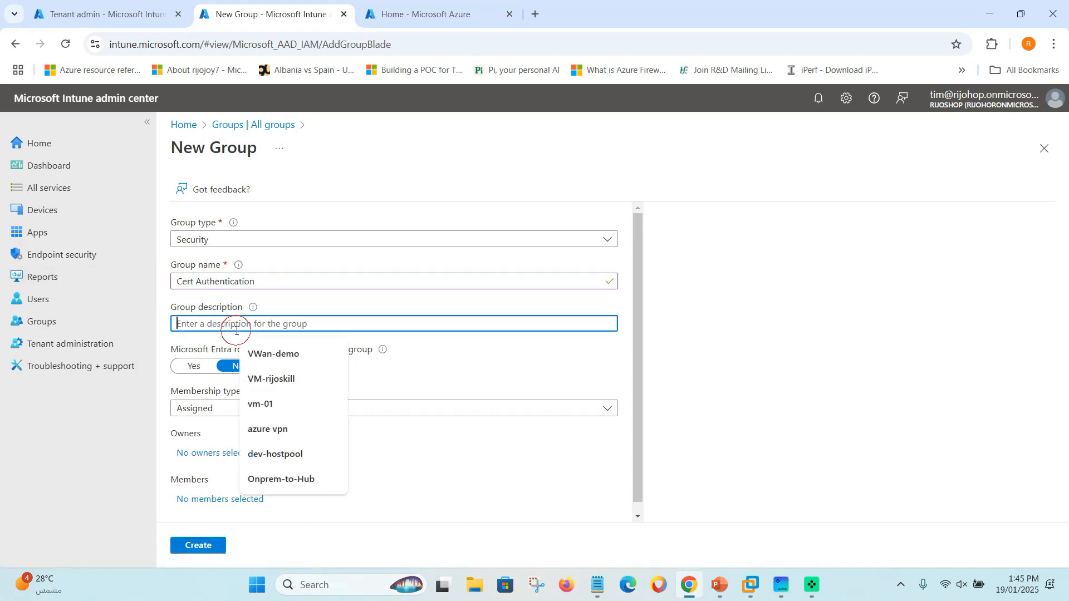
key("ctrl+v")
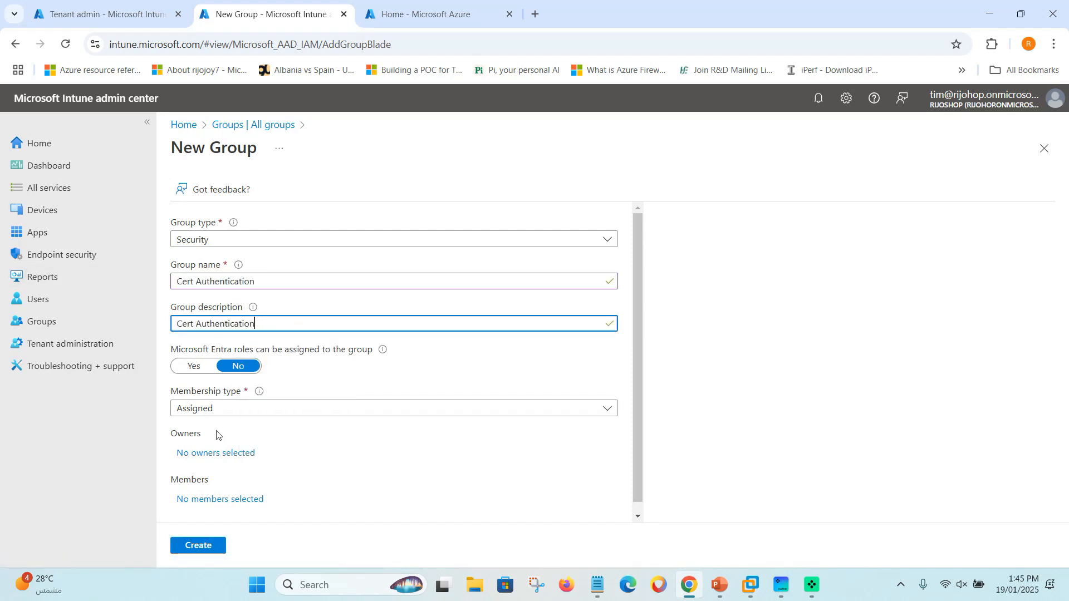
left_click(235, 407)
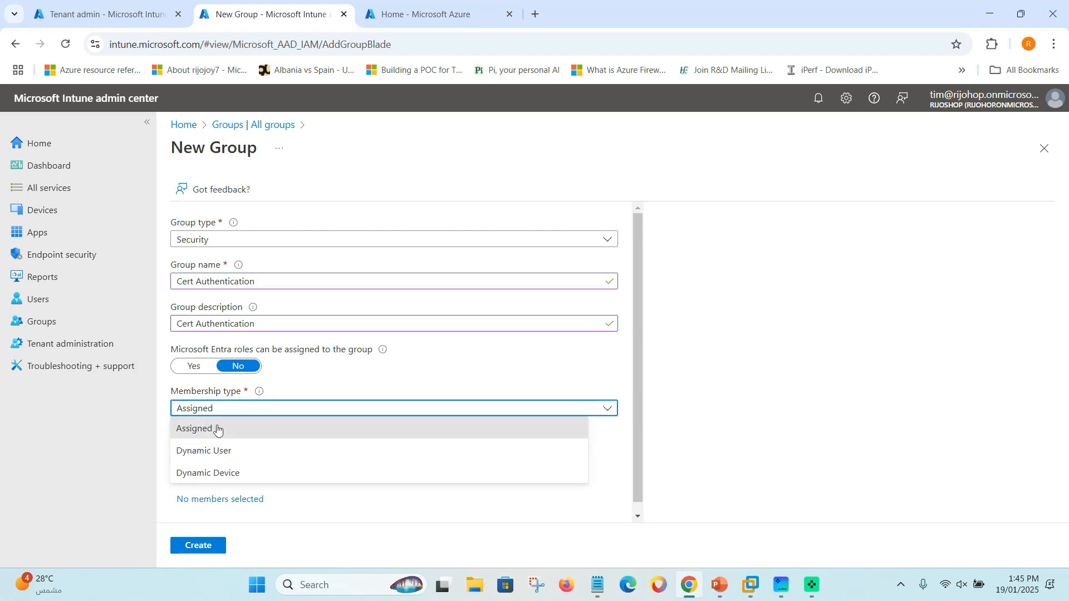
left_click(205, 432)
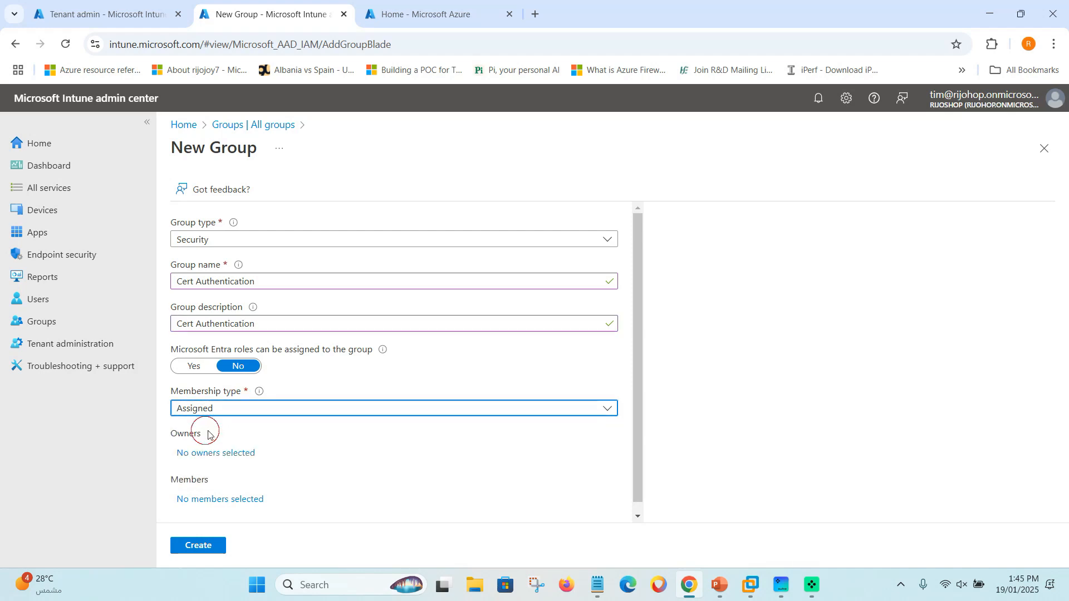
left_click(204, 492)
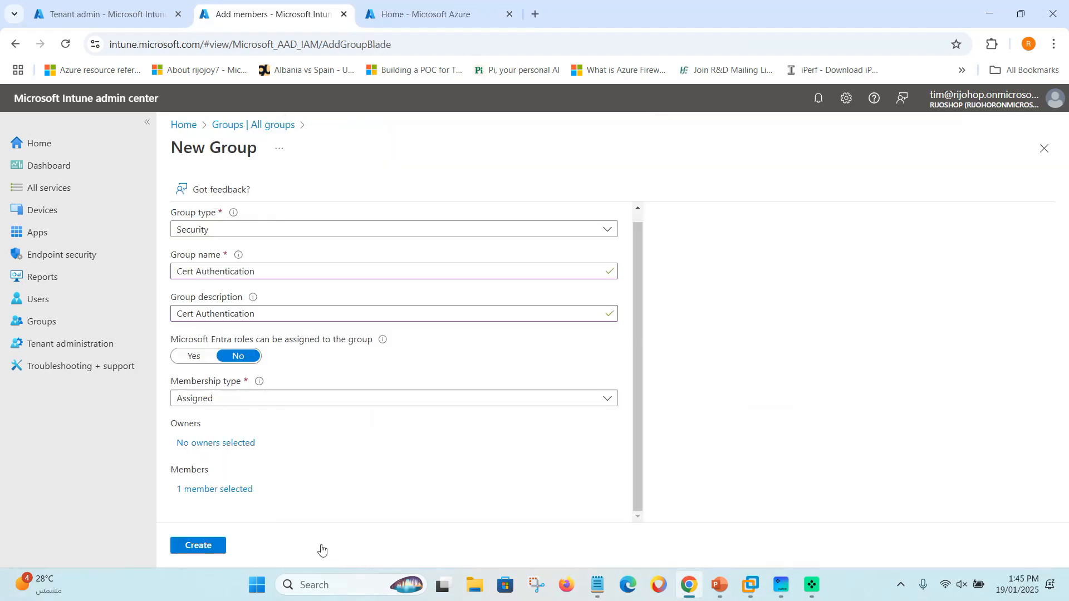
left_click(209, 546)
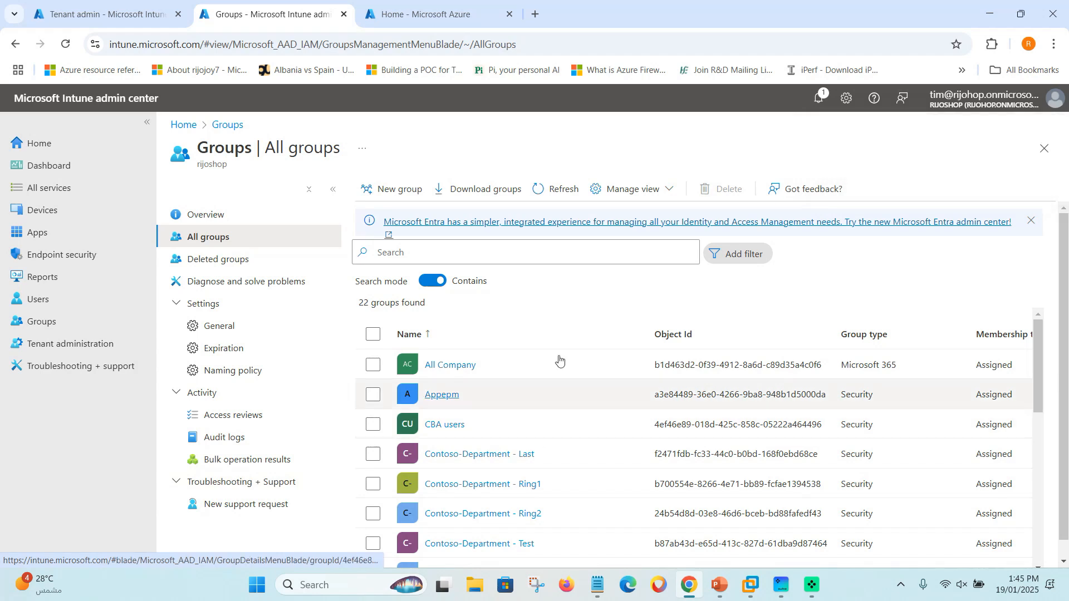
Start a new policy under Devices > Windows > Configuration.
scroll(506, 387, "down", 4)
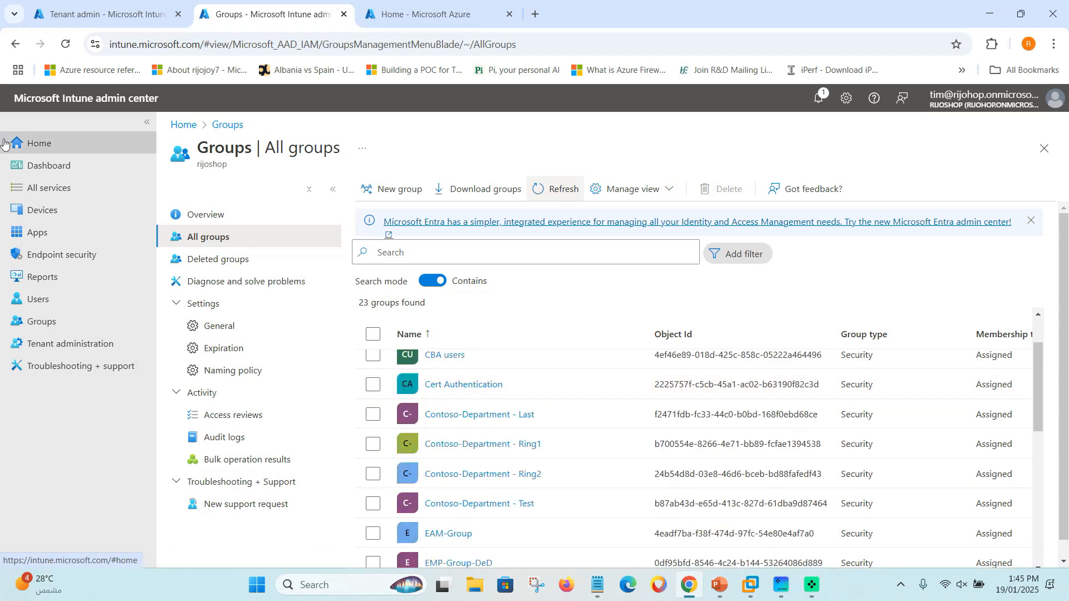
left_click(49, 211)
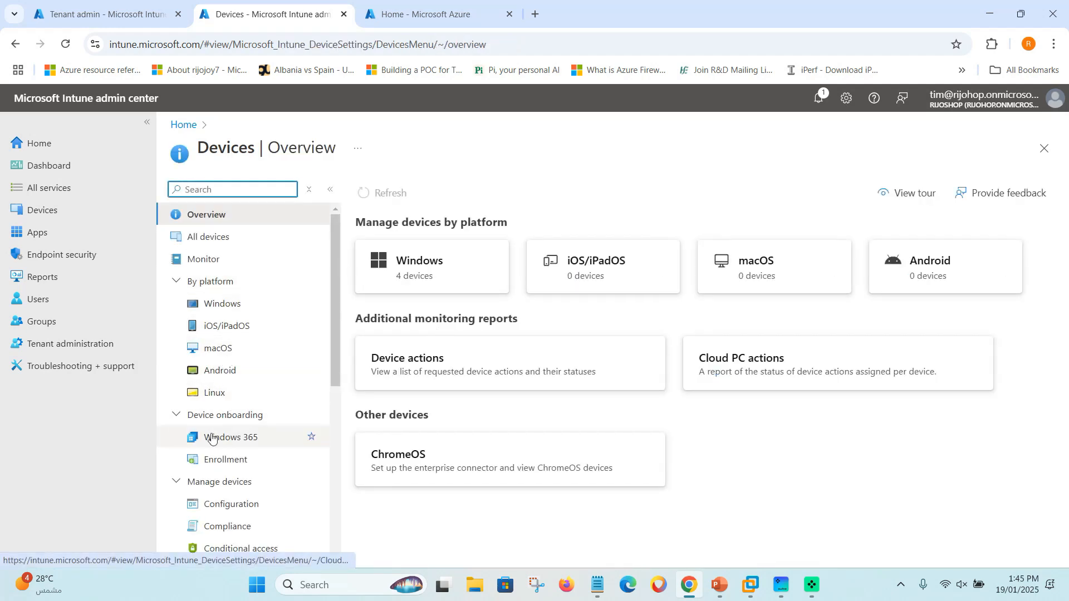
left_click(214, 314)
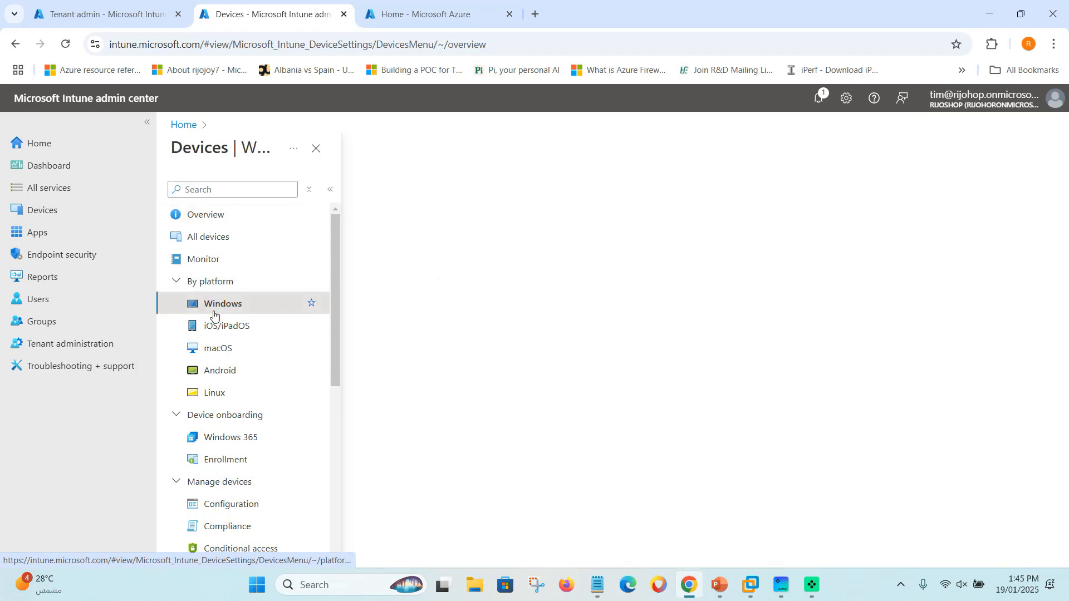
left_click(226, 348)
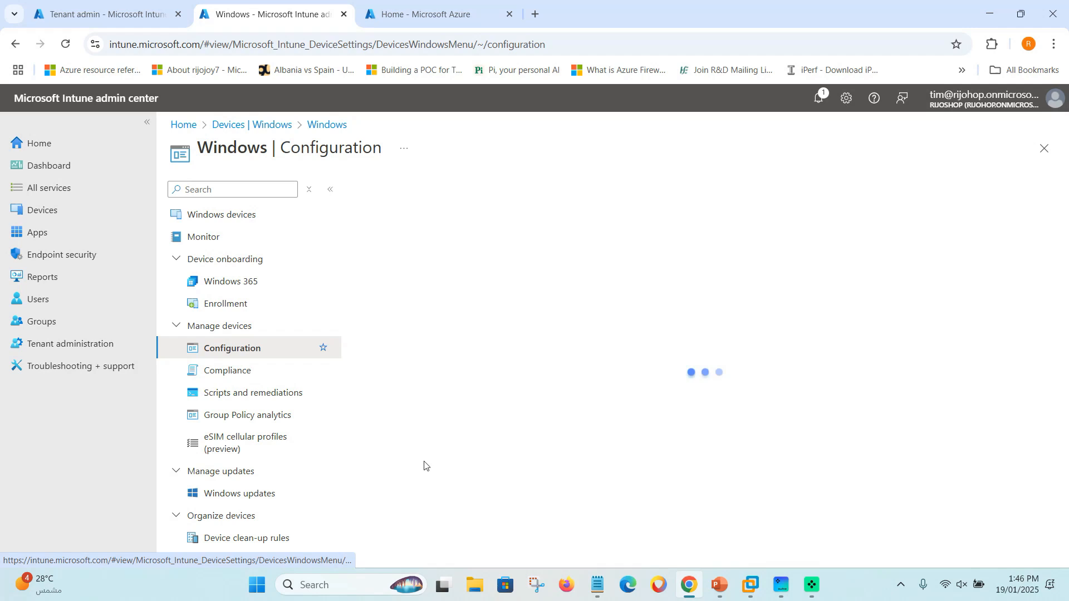
left_click(398, 240)
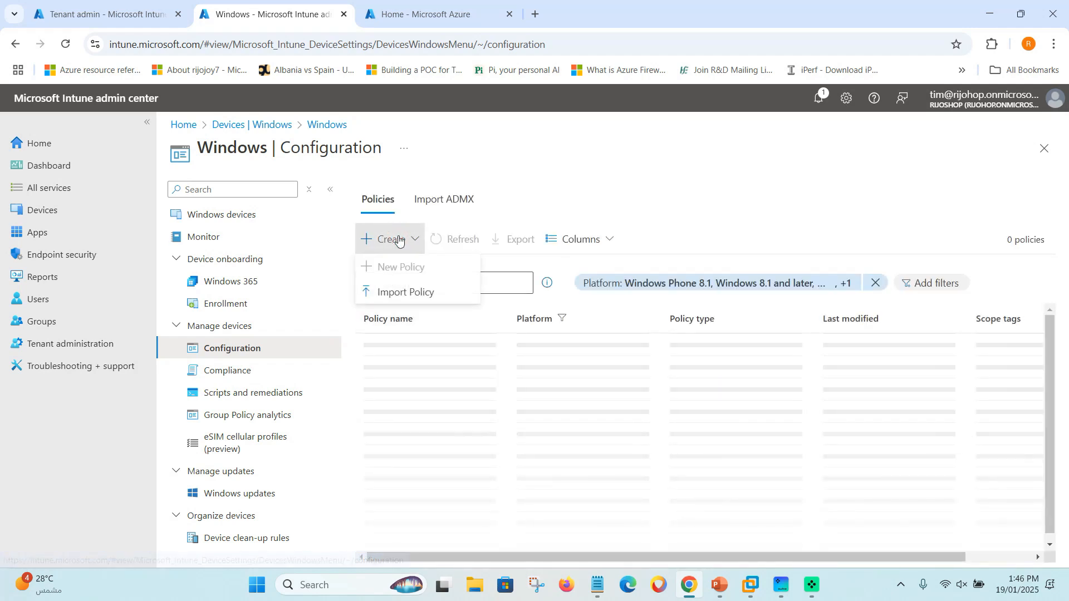
left_click(403, 269)
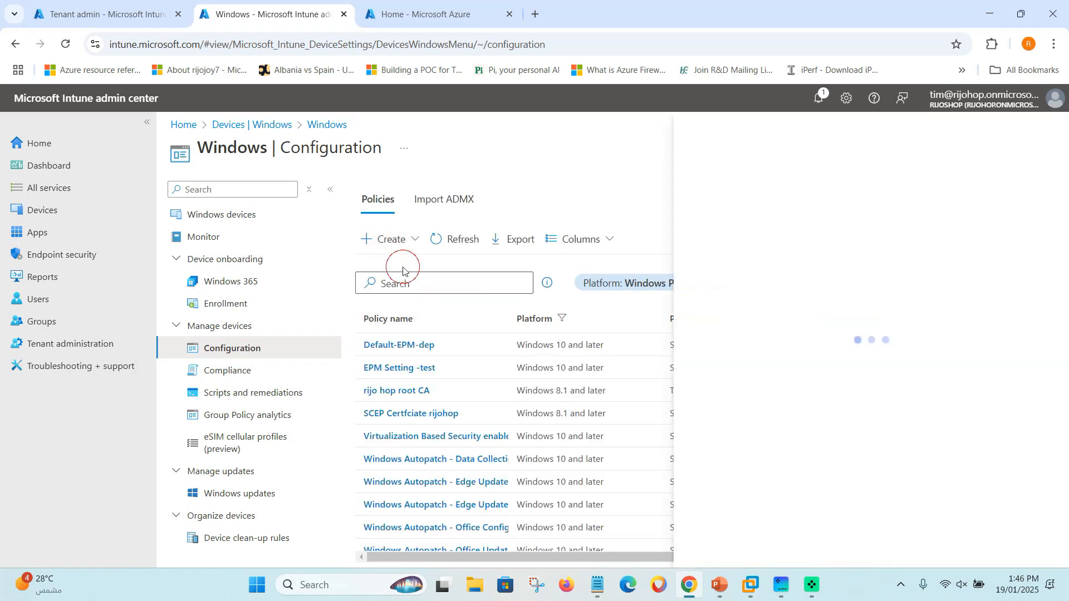
Create a Windows 10 and later Trusted certificate profile from Templates.
left_click(774, 194)
left_click(732, 214)
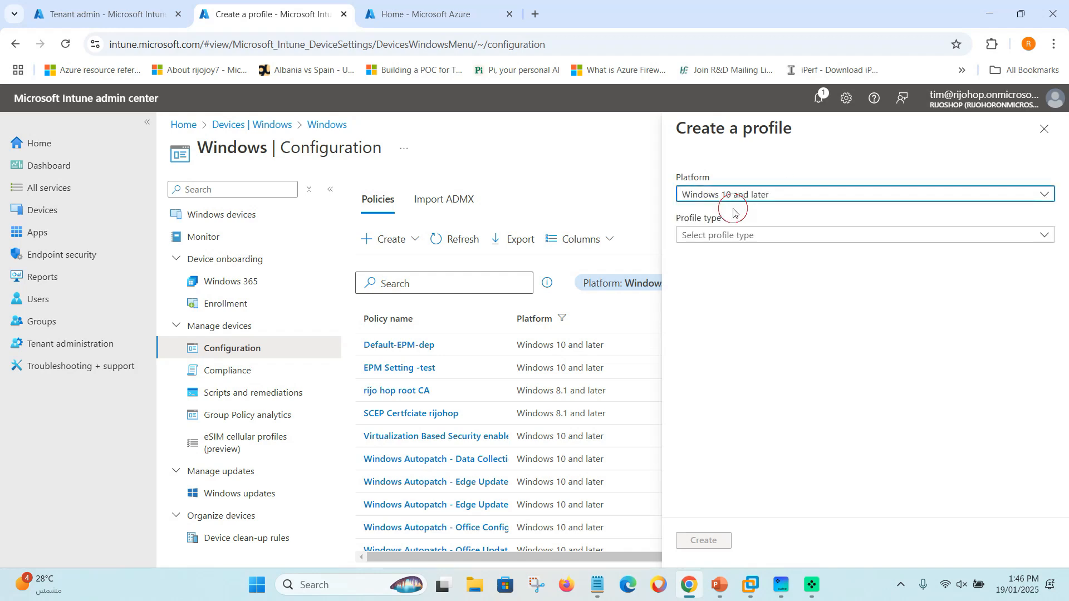
left_click(718, 235)
left_click(707, 301)
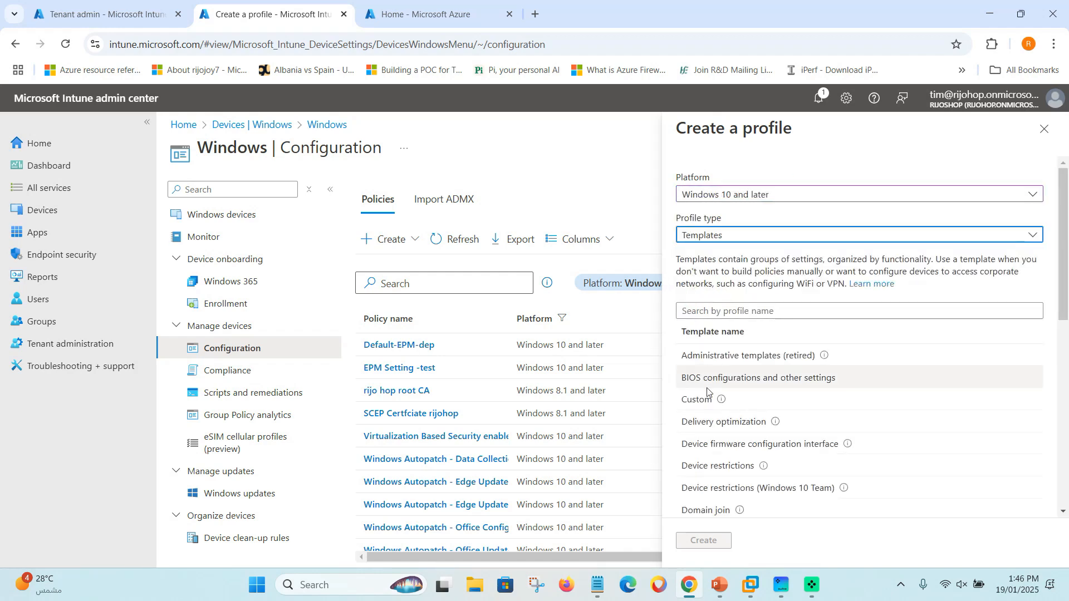
scroll(711, 411, "down", 7)
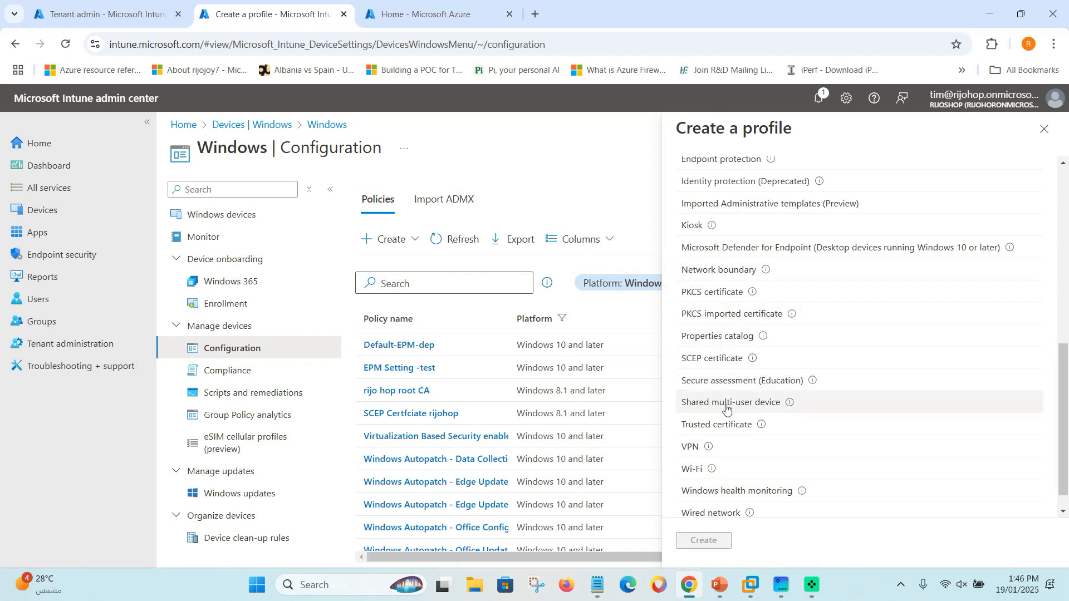
left_click(722, 427)
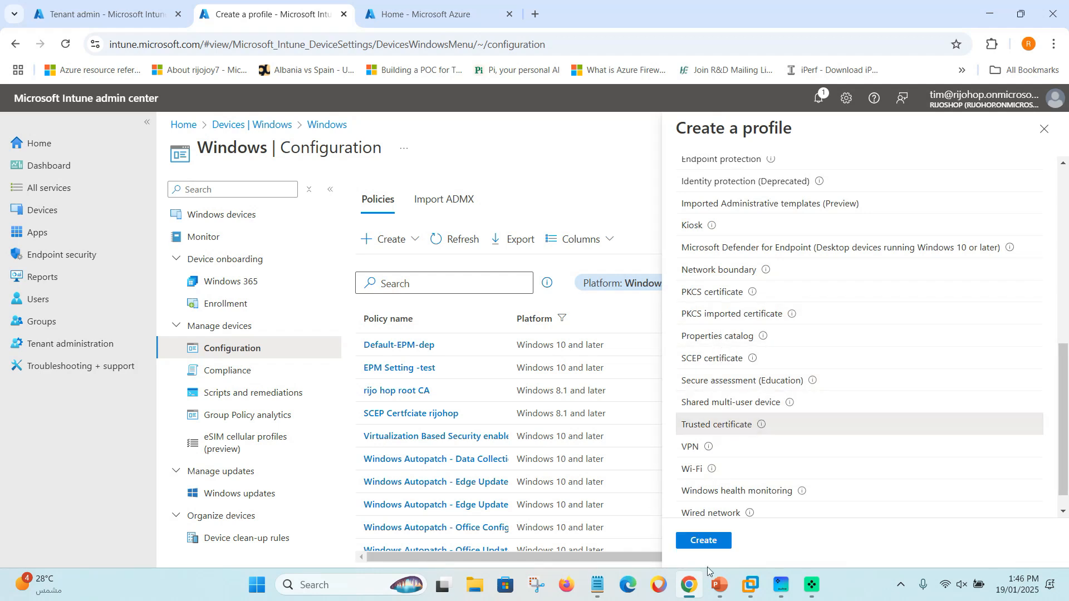
left_click(703, 540)
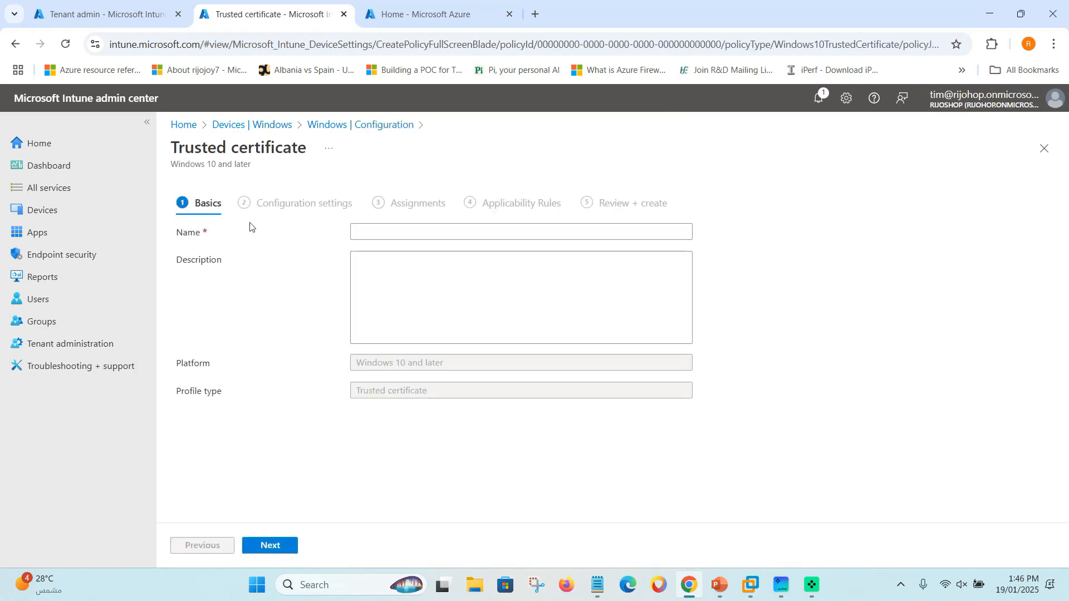
left_click(371, 232)
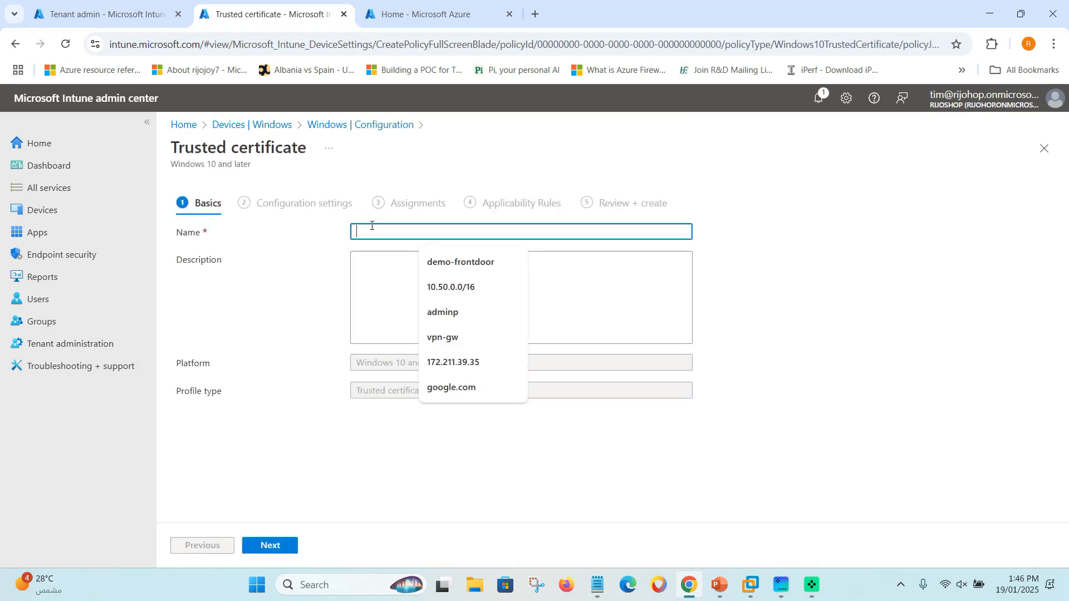
Name the profile 'rijoskill trust certficate', reuse the name as description, and continue.
left_click(325, 270)
left_click(389, 231)
type("rijoskill trust certficate")
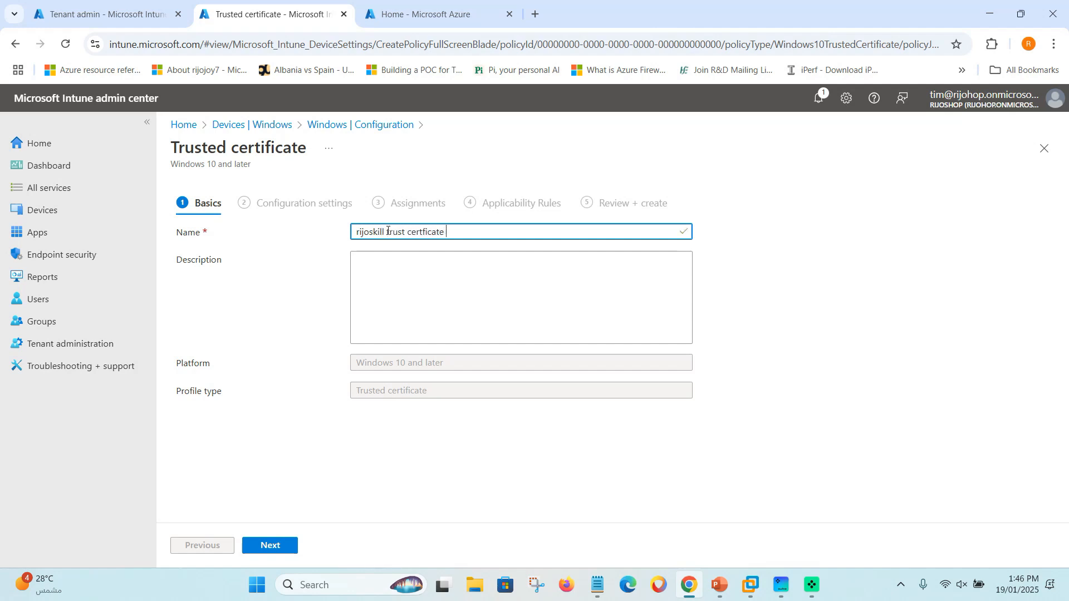
left_click_drag(460, 233, 327, 231)
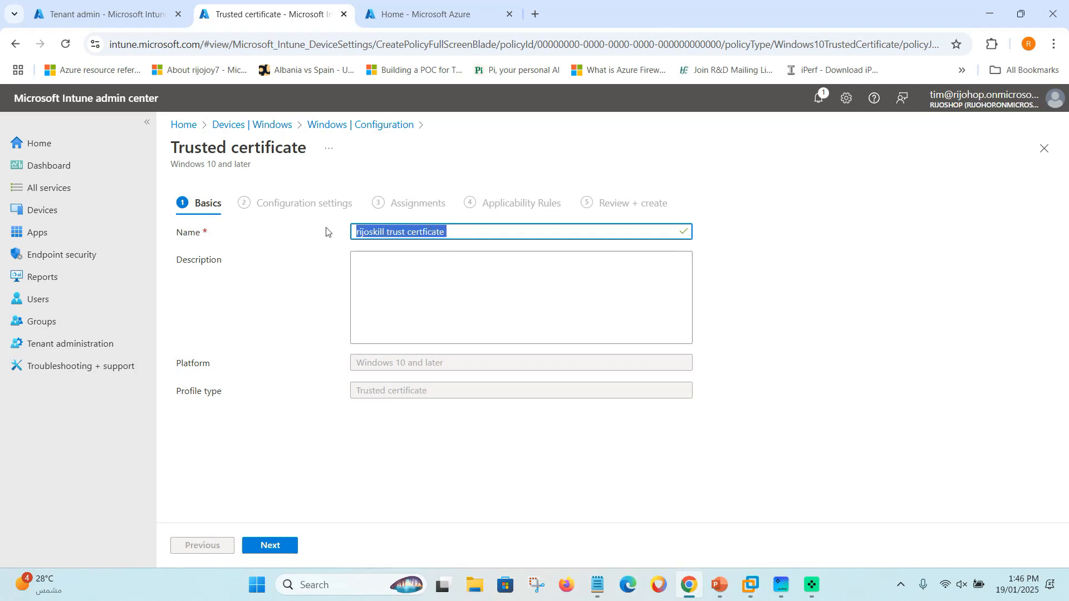
key("ctrl+c")
left_click(514, 310)
key("ctrl+v")
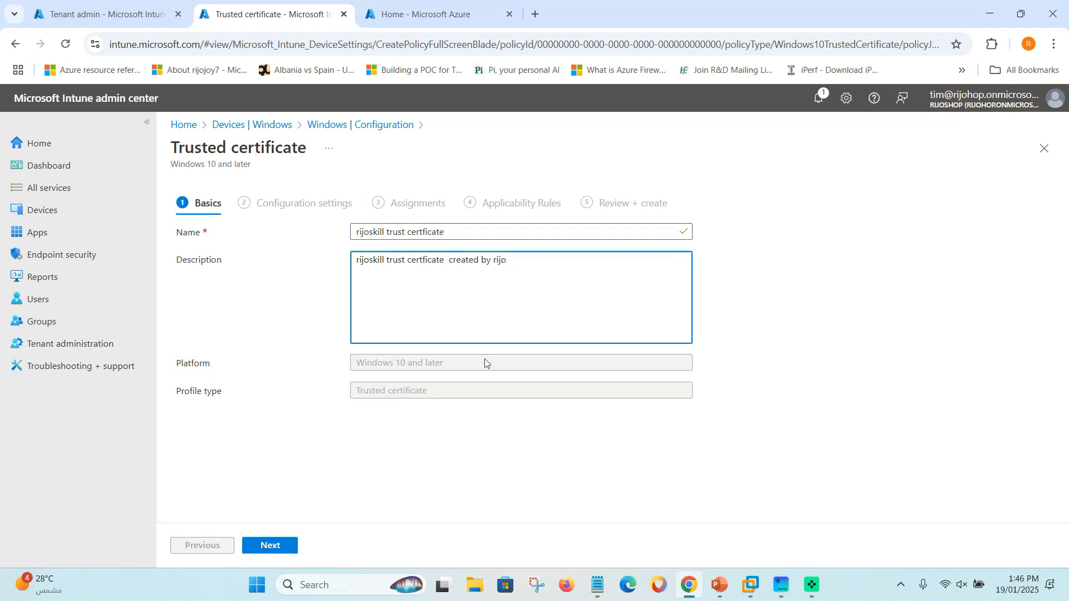
left_click(271, 546)
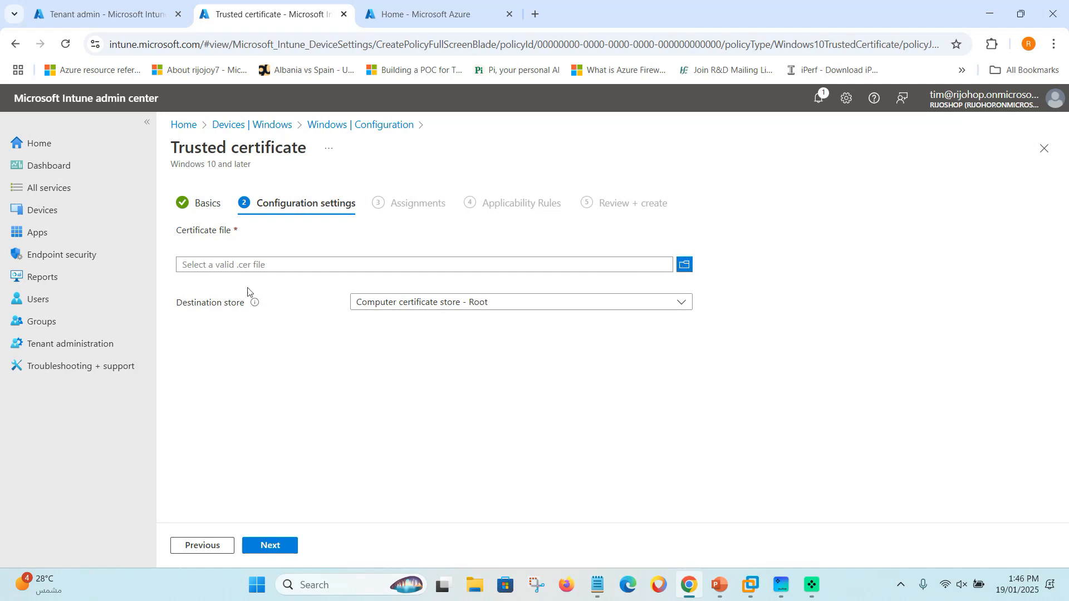
Download the rijoskill root CA certificate as 'rijoskill root CA.cer' from Cloud PKI.
left_click(418, 10)
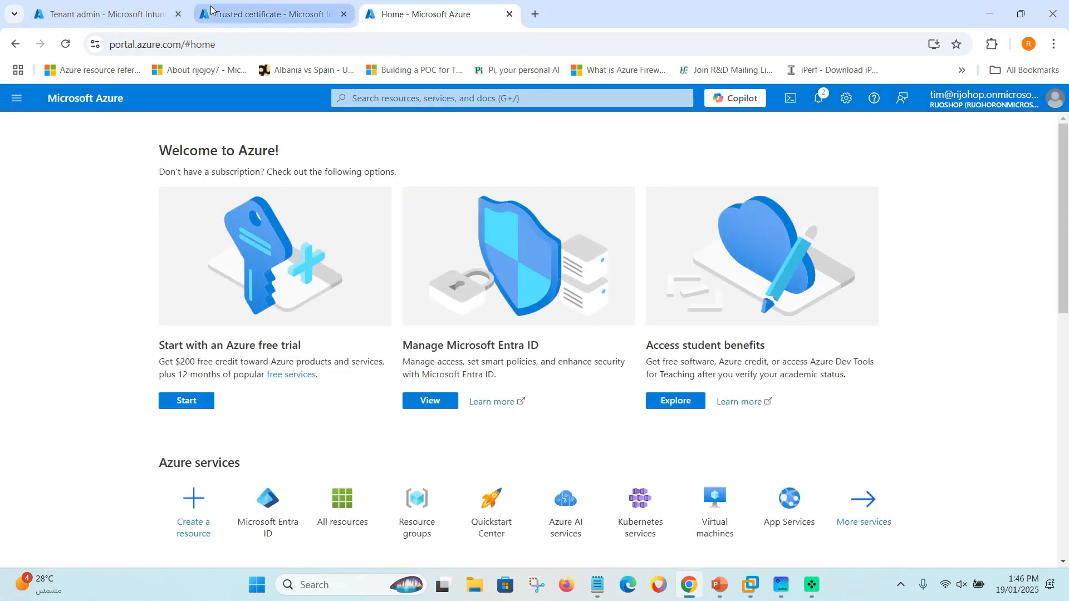
left_click(140, 22)
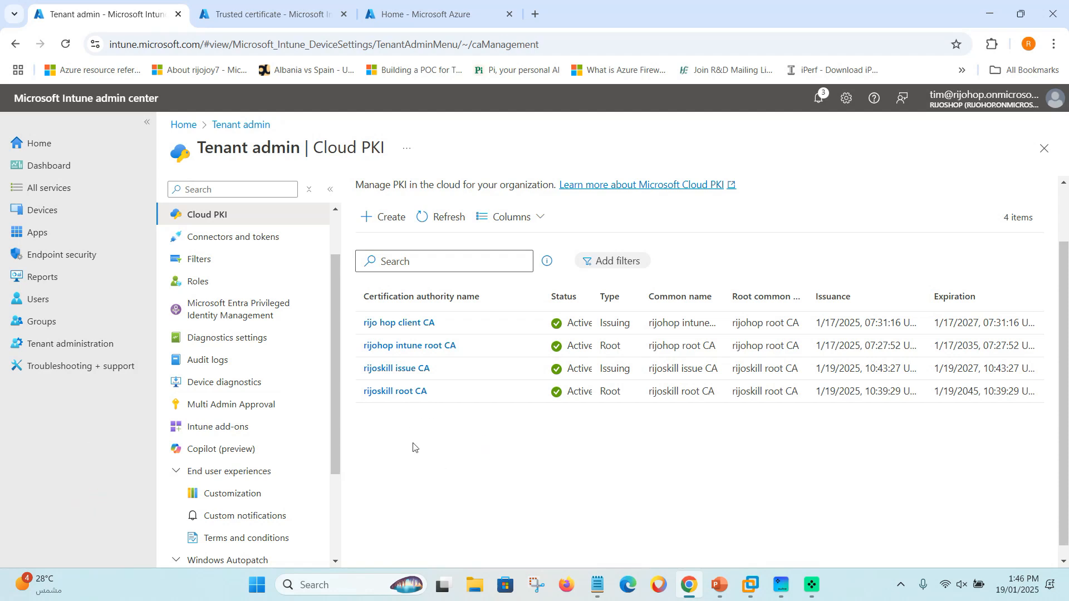
left_click(394, 392)
scroll(404, 355, "down", 5)
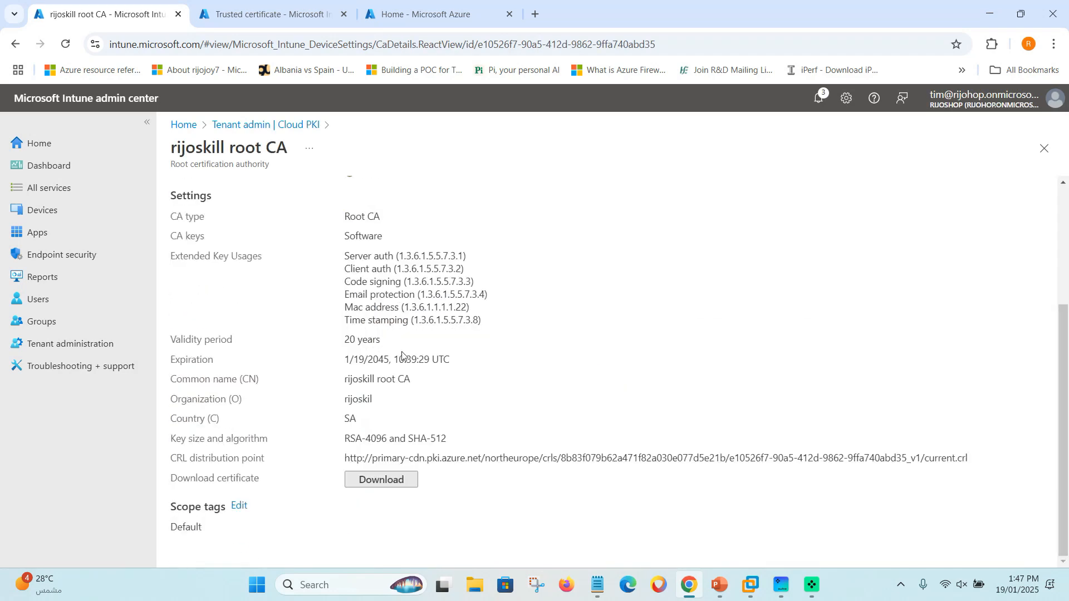
left_click(402, 480)
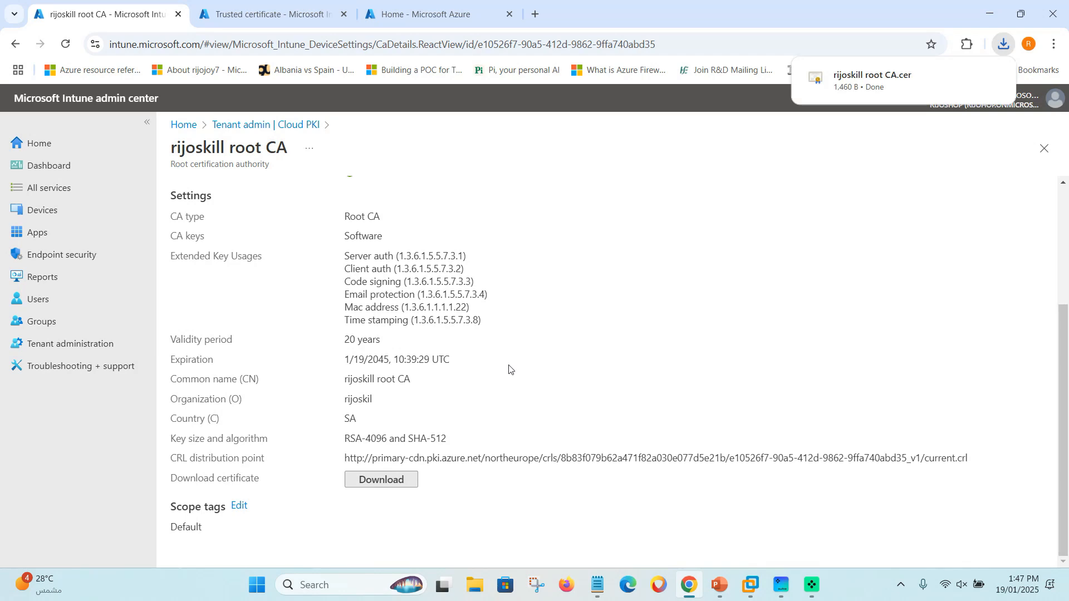
mouse_move(855, 100)
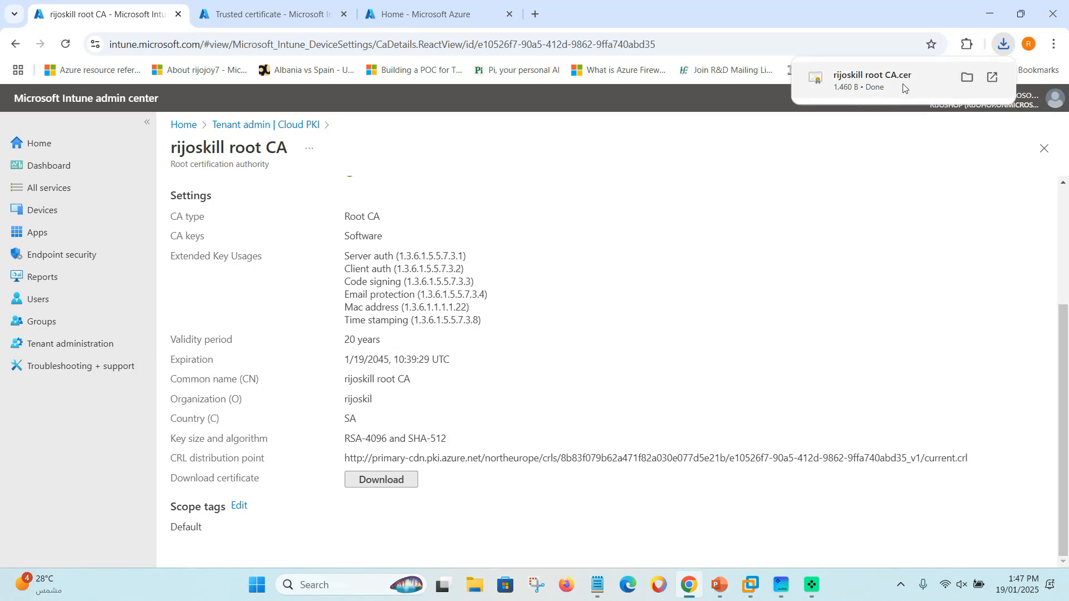
left_click(251, 20)
left_click(239, 385)
Upload 'rijoskill root CA.cer' from Downloads, targeting Computer certificate store - Root.
left_click(682, 265)
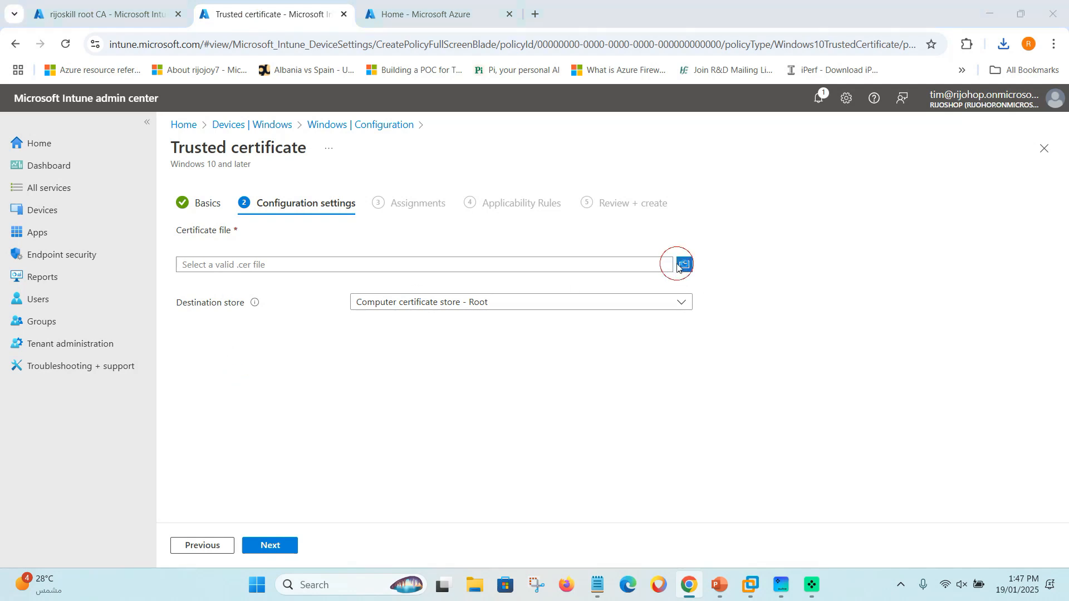
left_click_drag(105, 132, 106, 176)
left_click(44, 210)
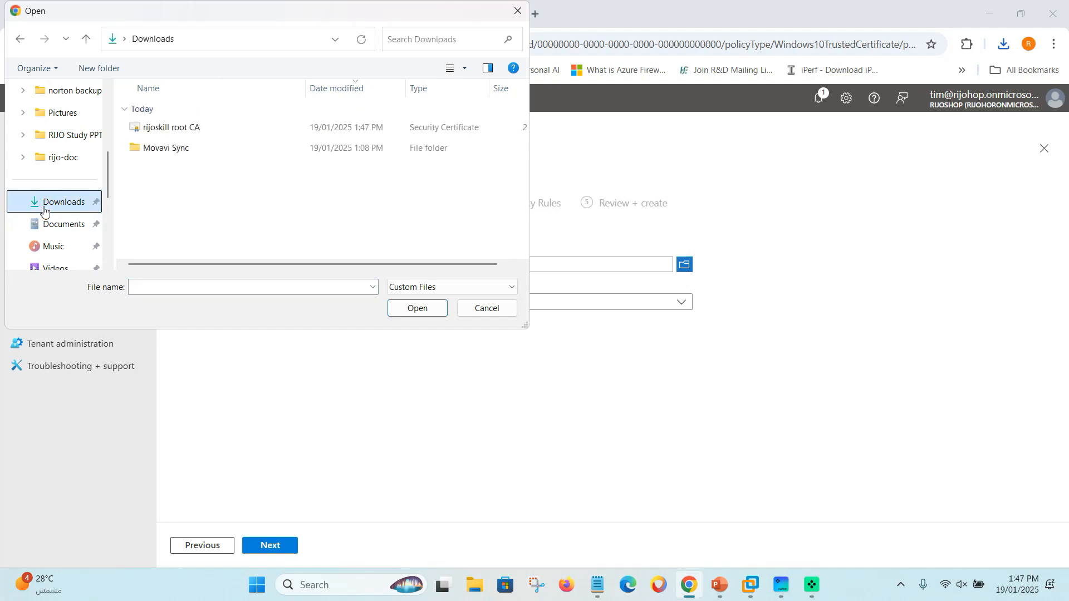
left_click(184, 132)
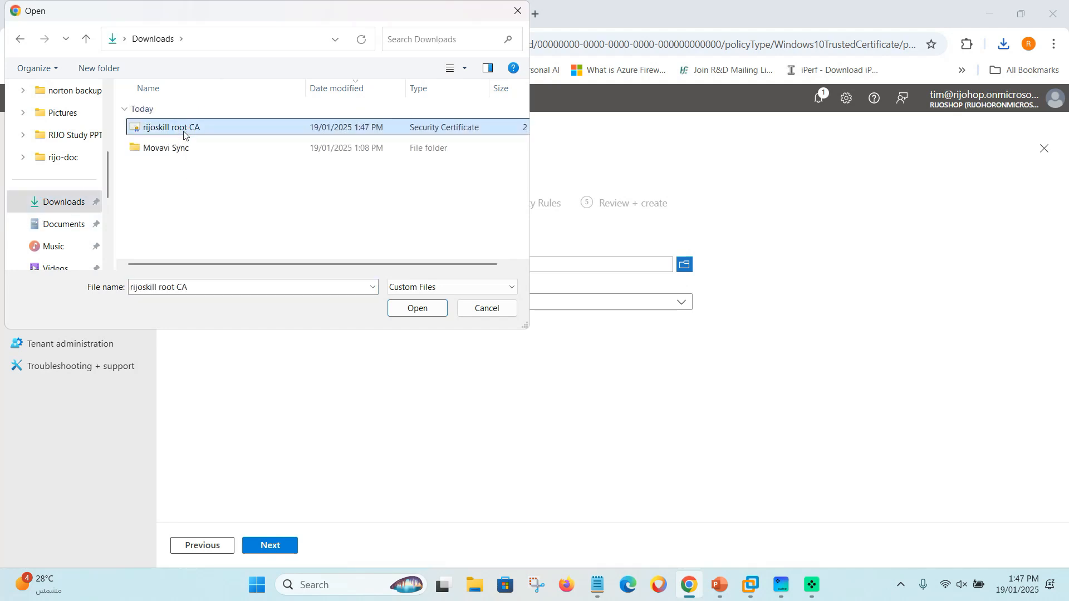
left_click(418, 309)
left_click(377, 306)
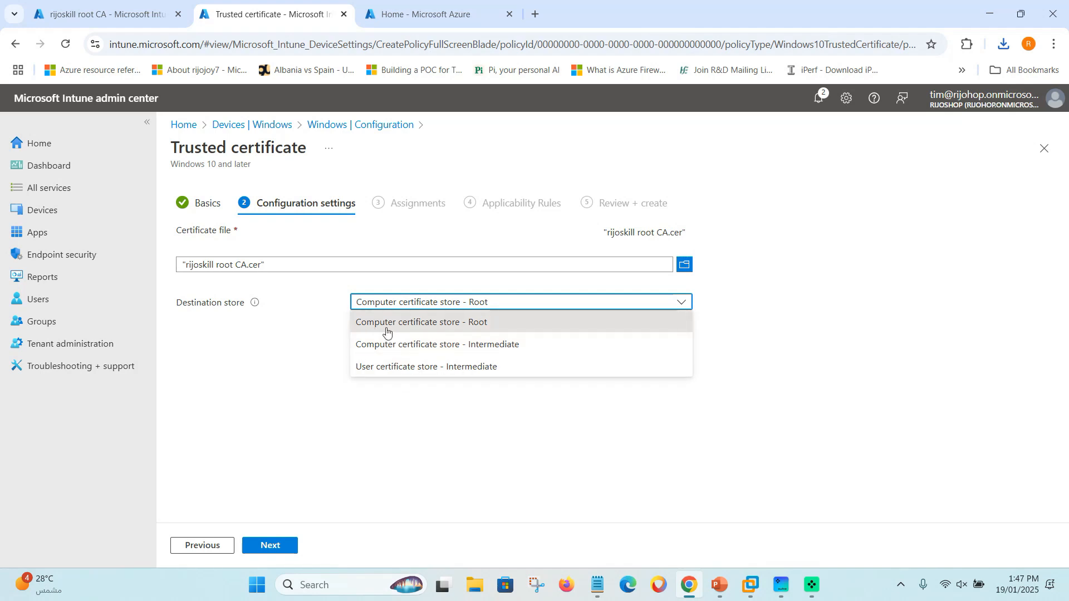
left_click(405, 324)
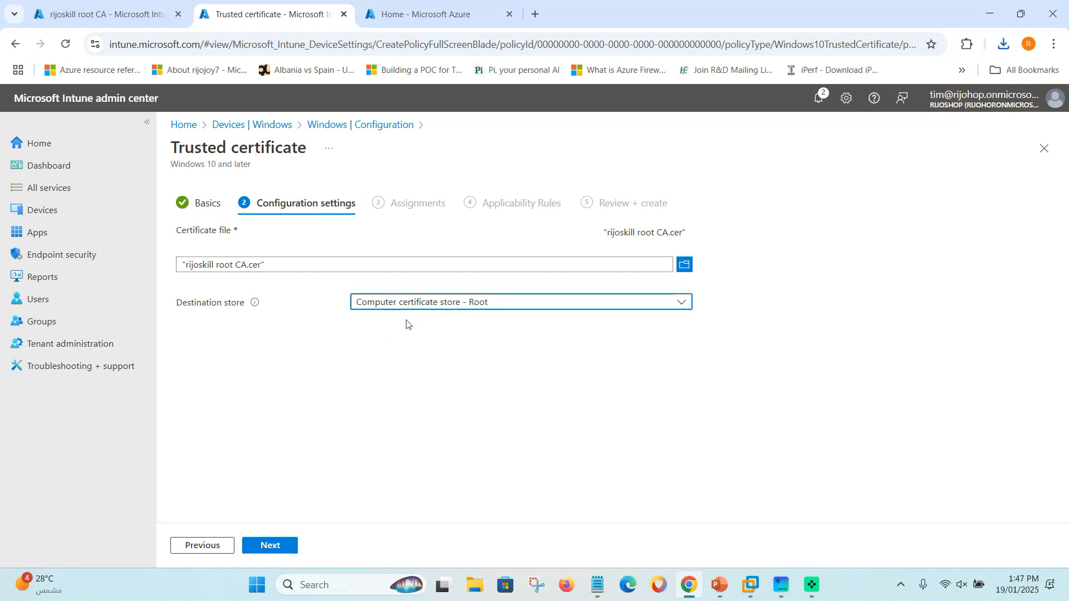
Assign the trusted certificate profile to the Cert Authentication group.
left_click(269, 545)
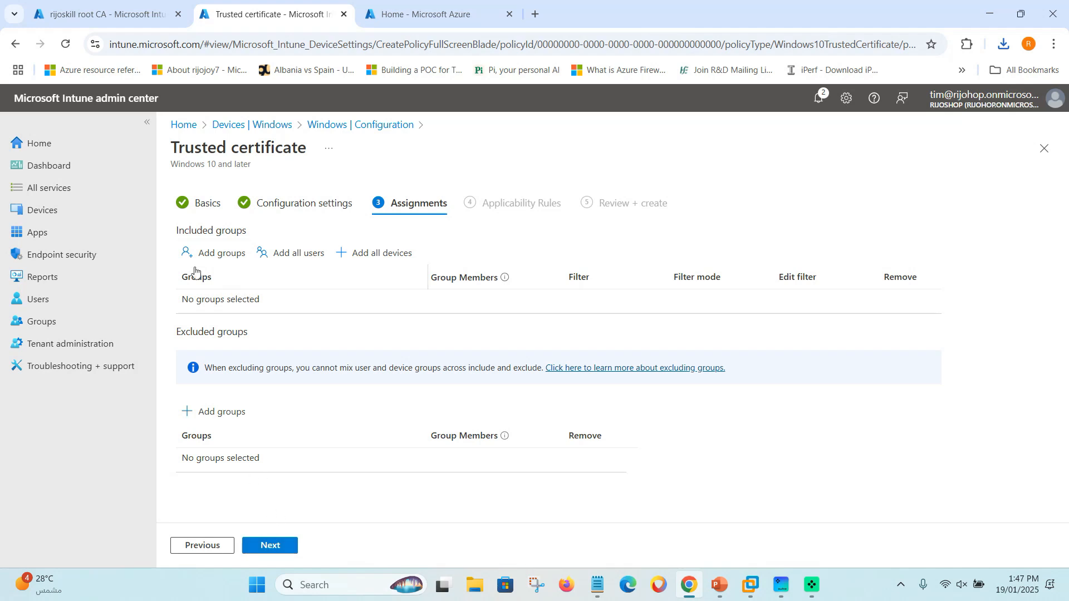
left_click(211, 253)
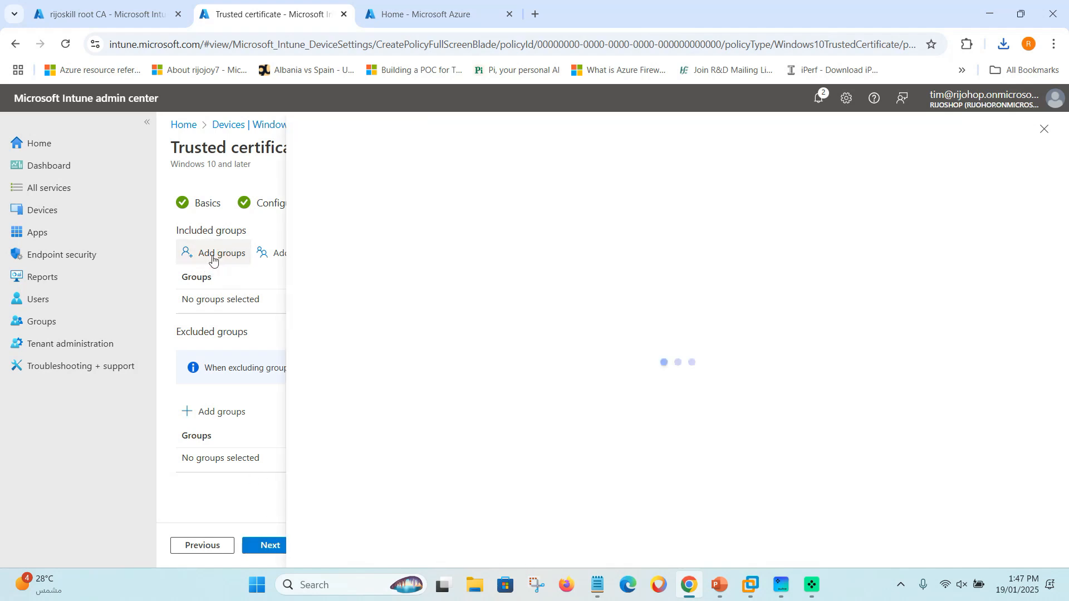
left_click(350, 269)
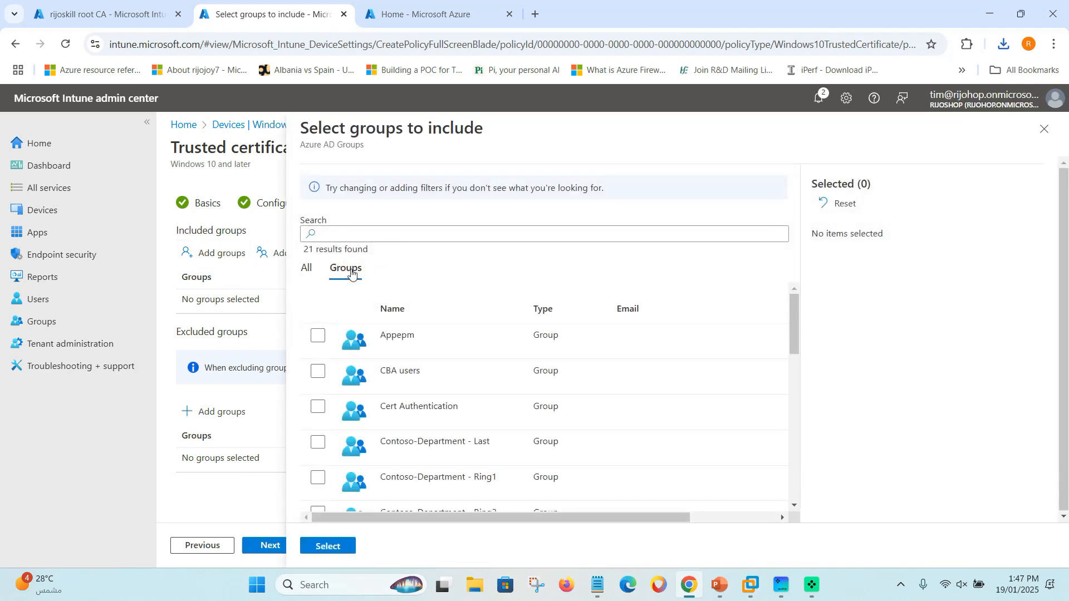
left_click(316, 408)
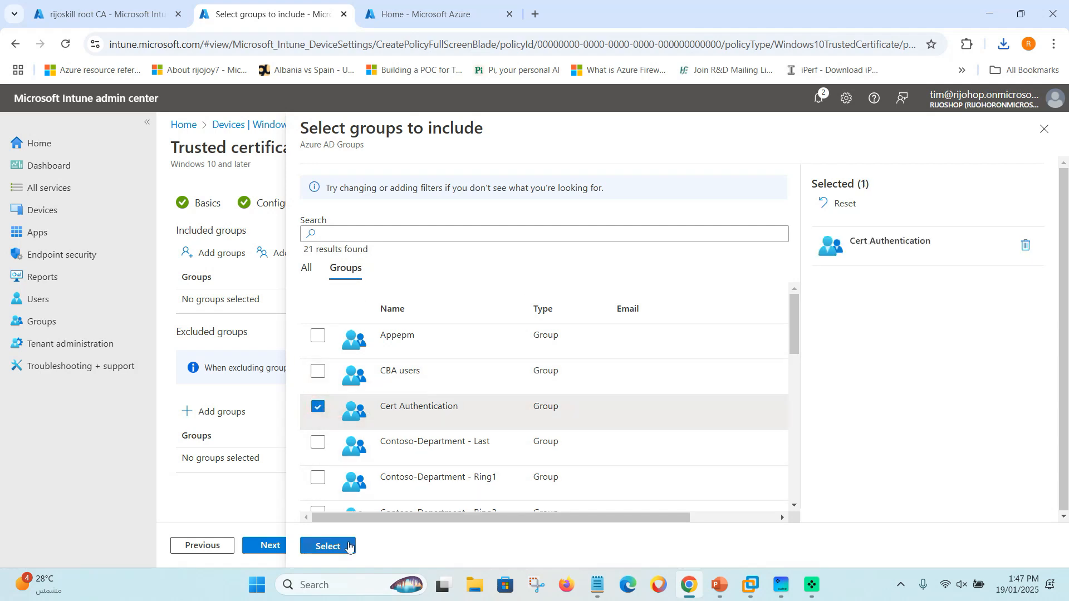
left_click(331, 546)
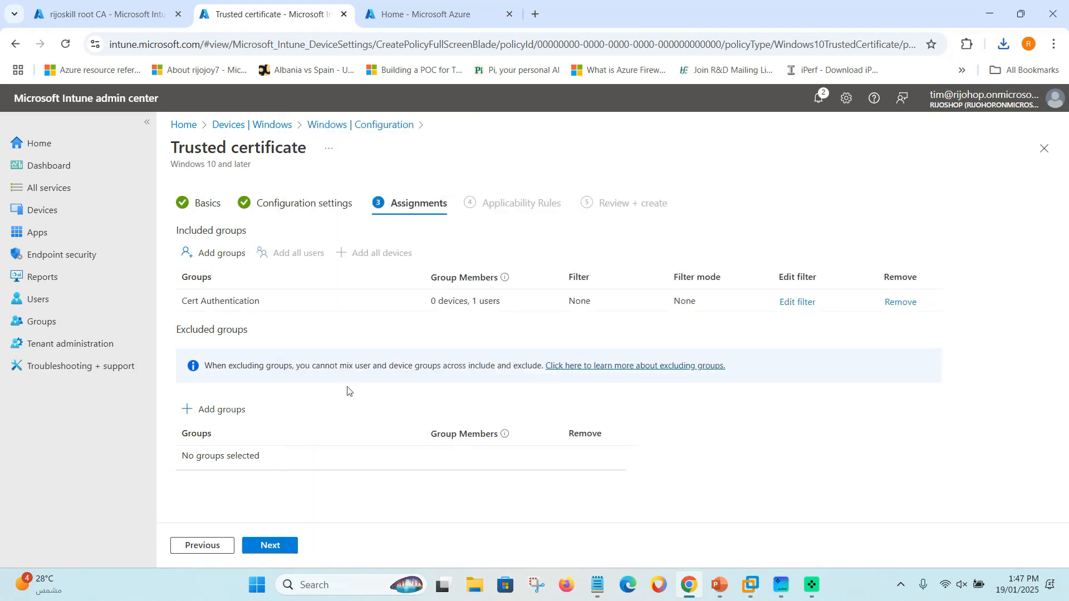
Leave applicability rules empty and create the profile from Review + create.
left_click(273, 545)
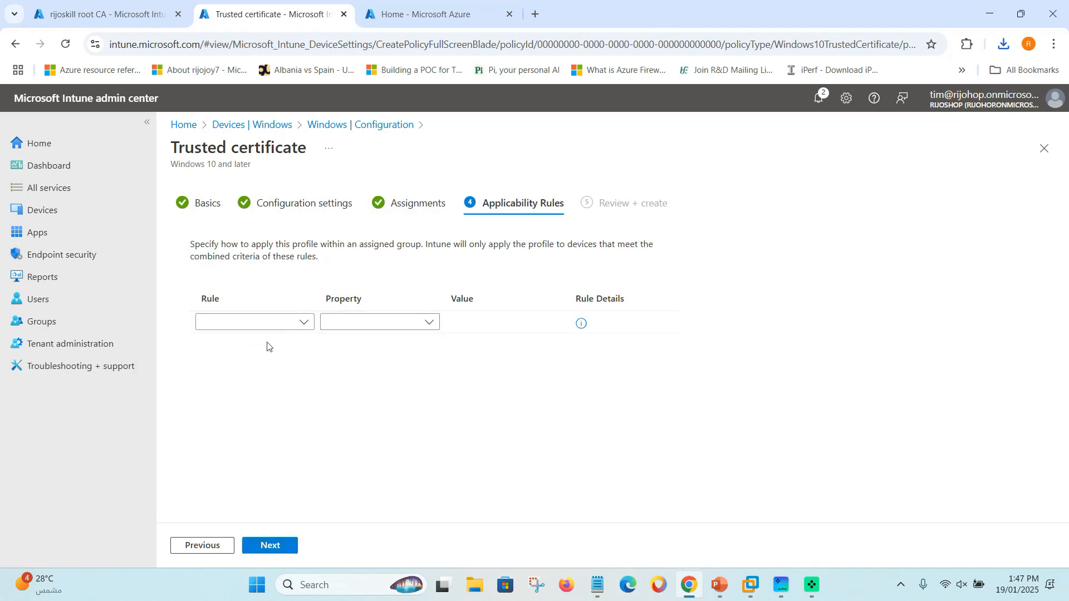
left_click(302, 323)
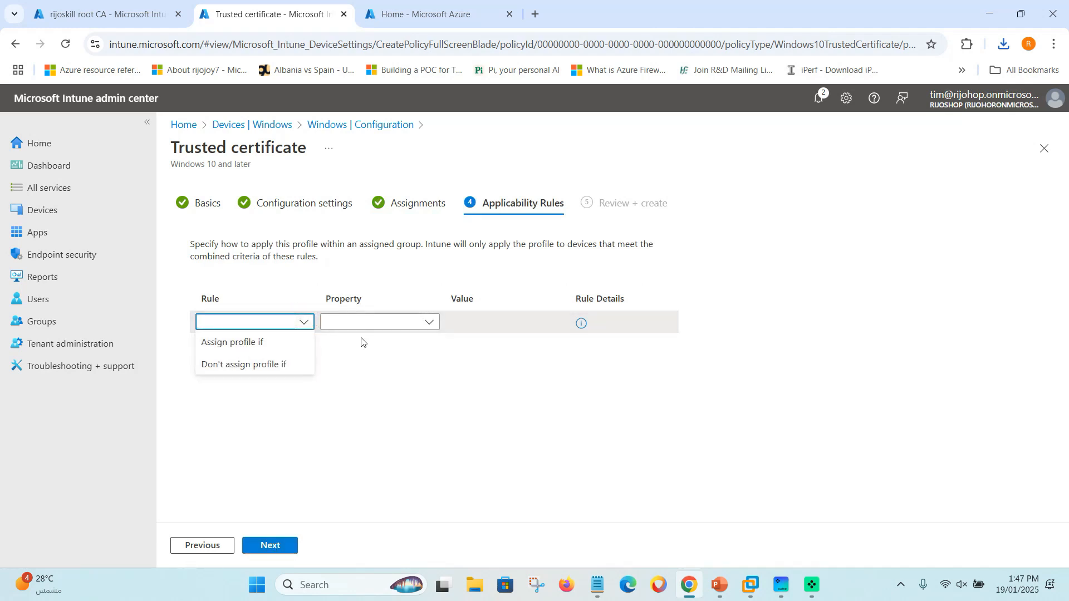
left_click(379, 372)
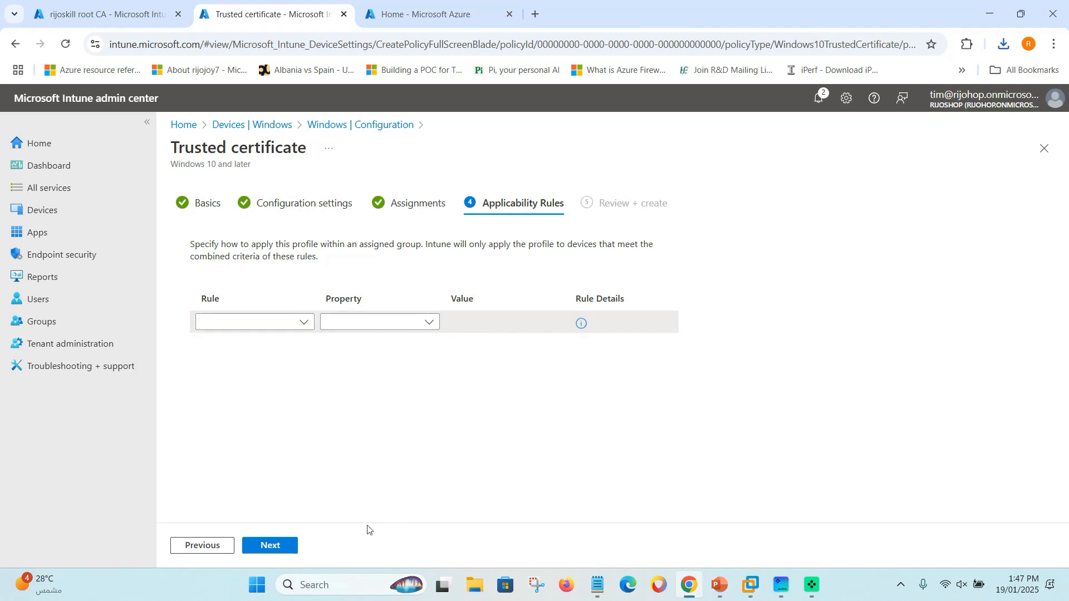
left_click(276, 548)
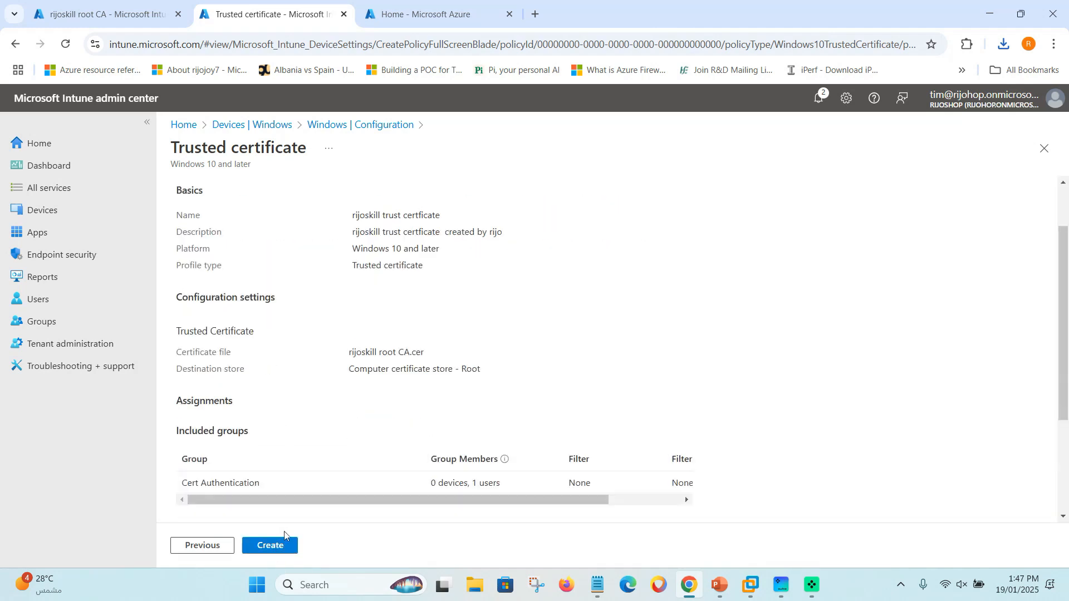
scroll(274, 474, "down", 2)
left_click(270, 545)
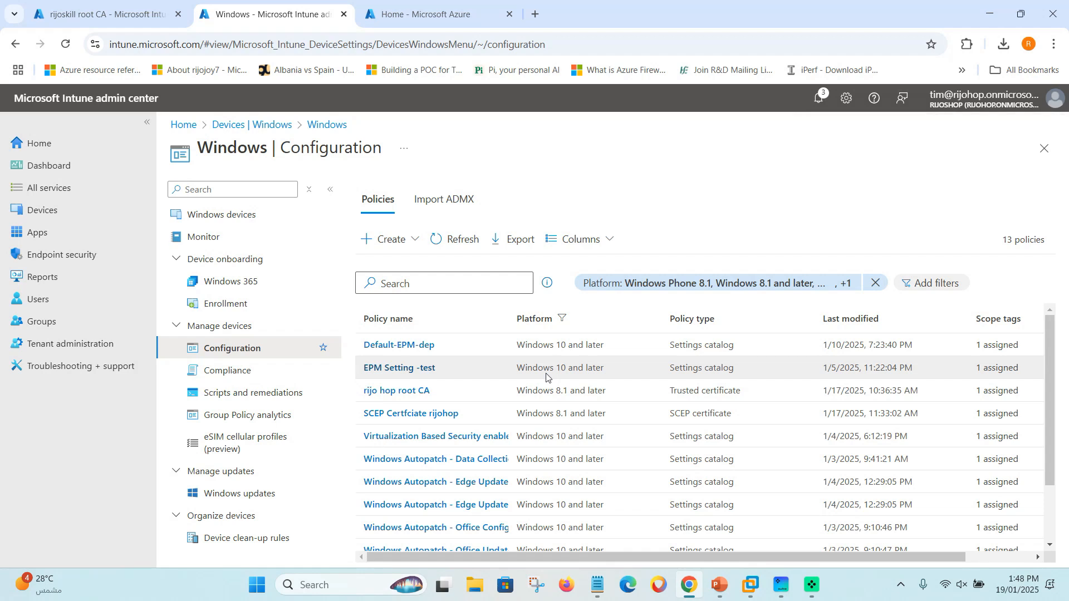
Refresh the Windows configuration list, check the rijoskill trust certficate policy's status, then go back.
left_click(457, 244)
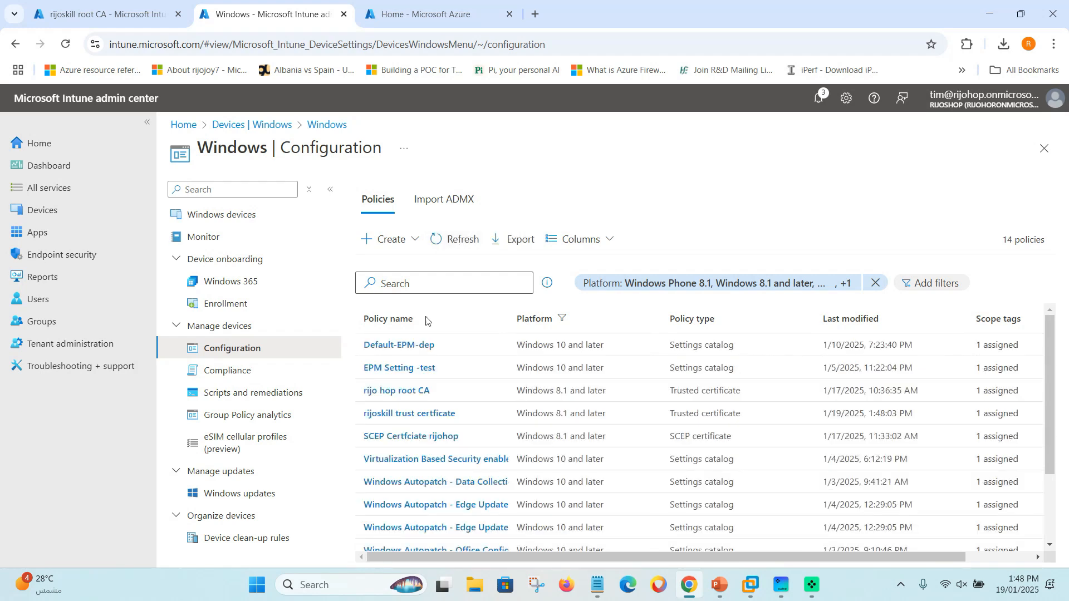
left_click(405, 414)
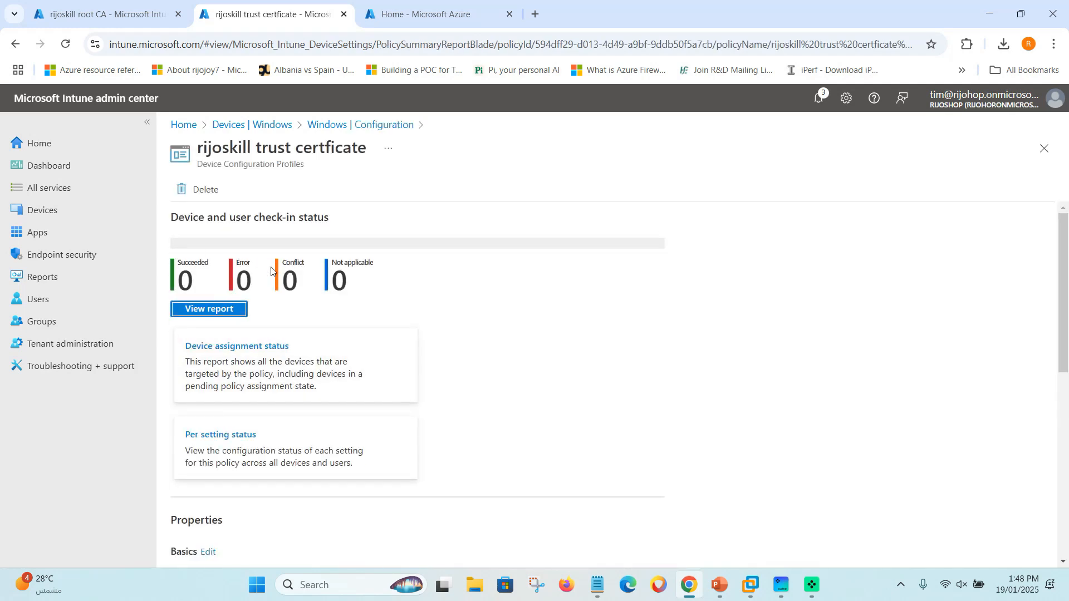
left_click(361, 311)
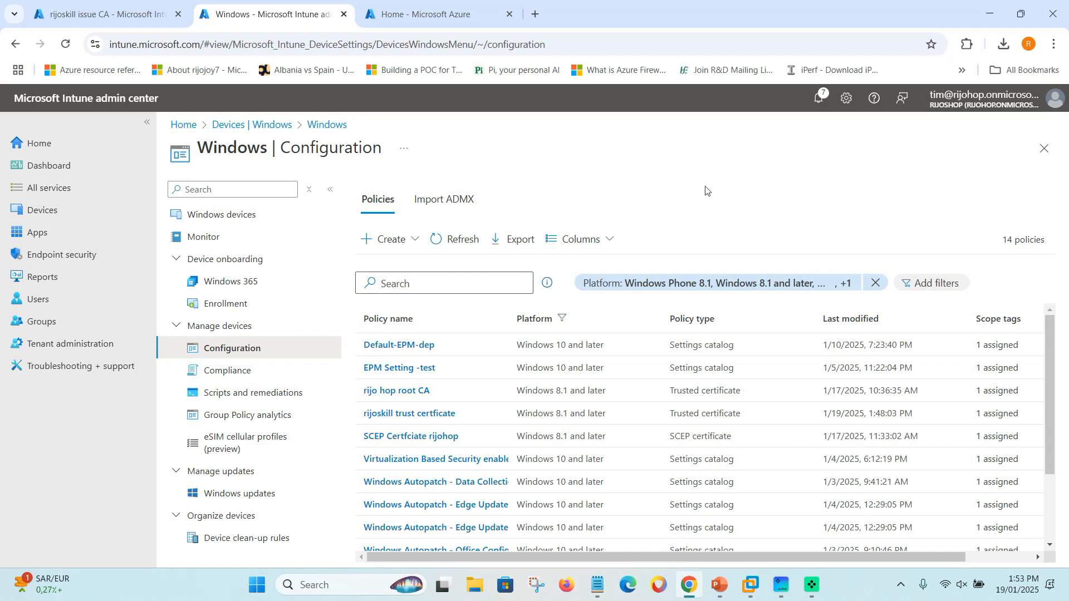
Start a new configuration profile for Windows 10 and later with the Templates profile type.
left_click(384, 239)
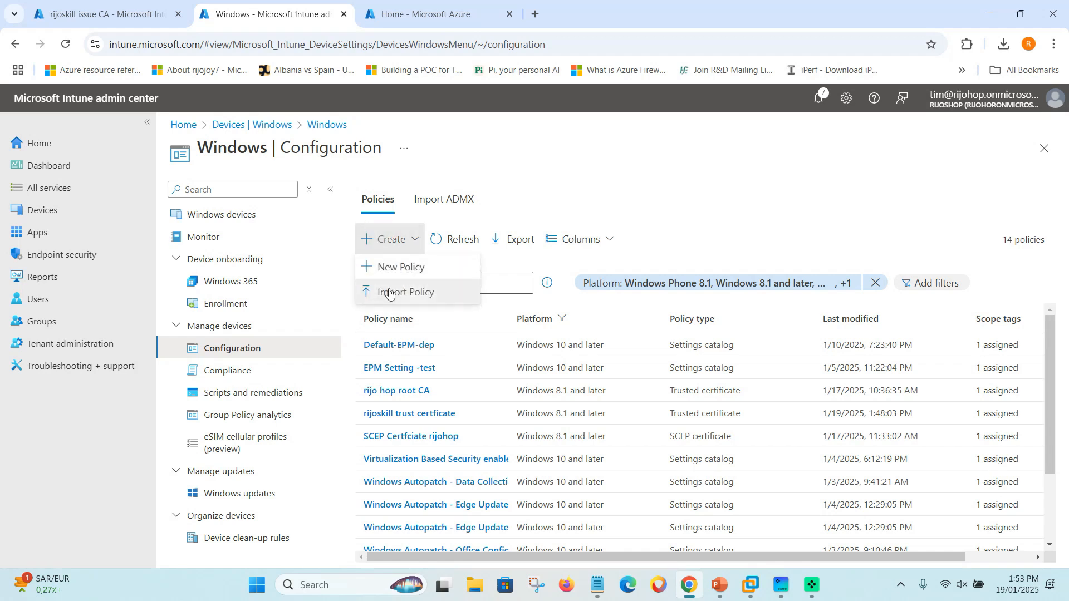
left_click(390, 267)
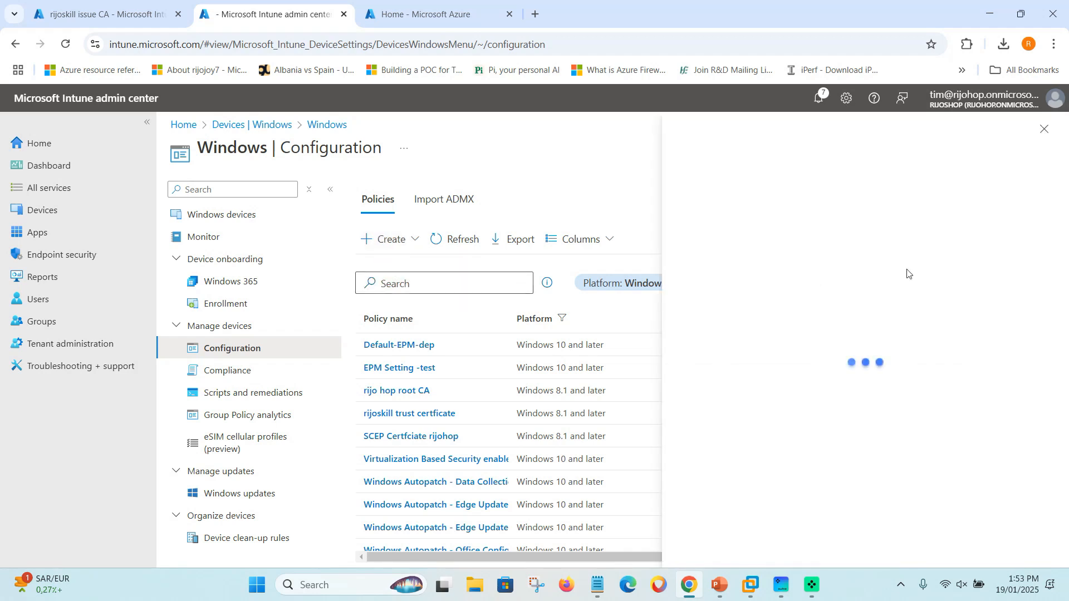
left_click(767, 194)
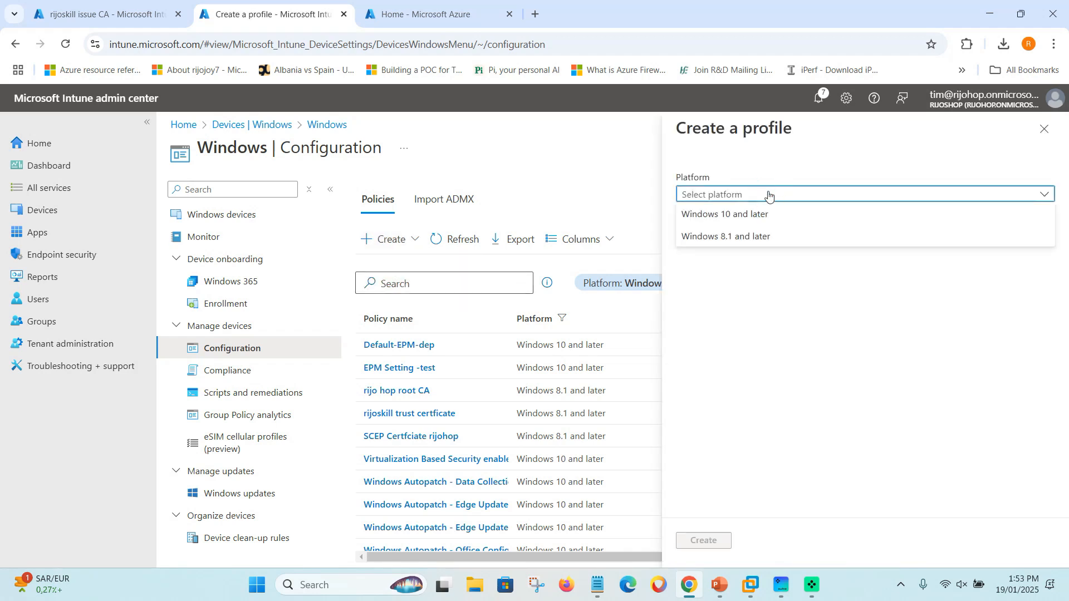
left_click(723, 215)
left_click(719, 235)
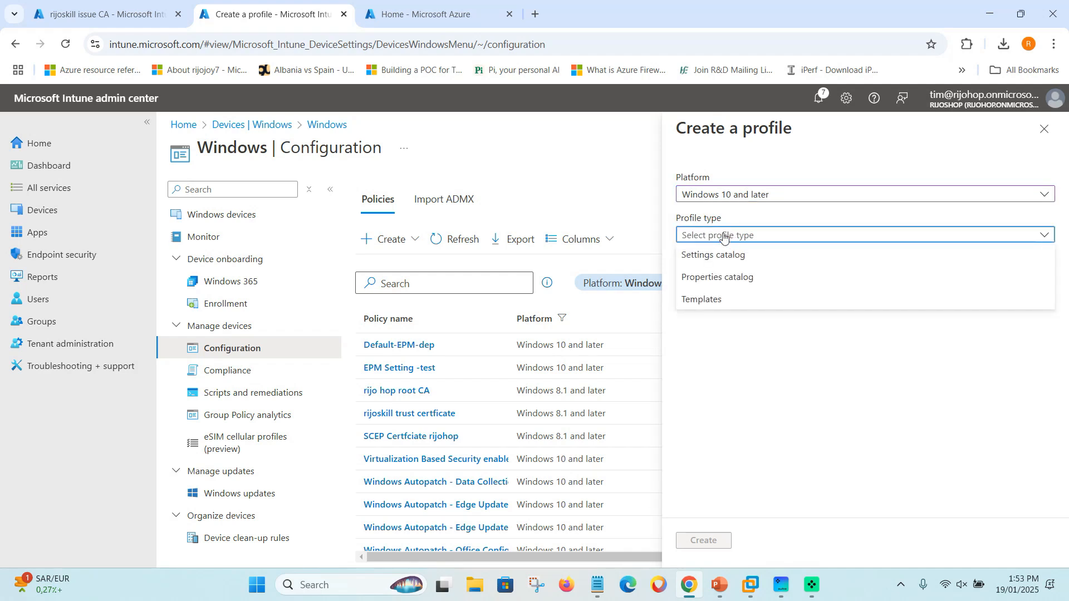
left_click(710, 301)
Pick the SCEP certificate template and create the profile.
scroll(739, 425, "down", 3)
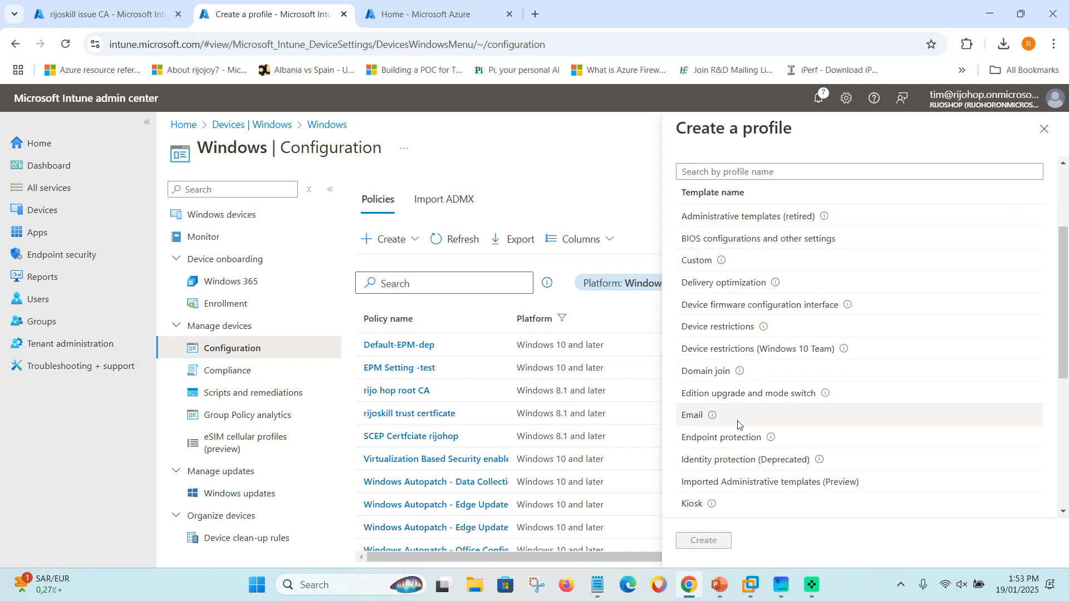
scroll(734, 421, "down", 1)
scroll(724, 426, "down", 2)
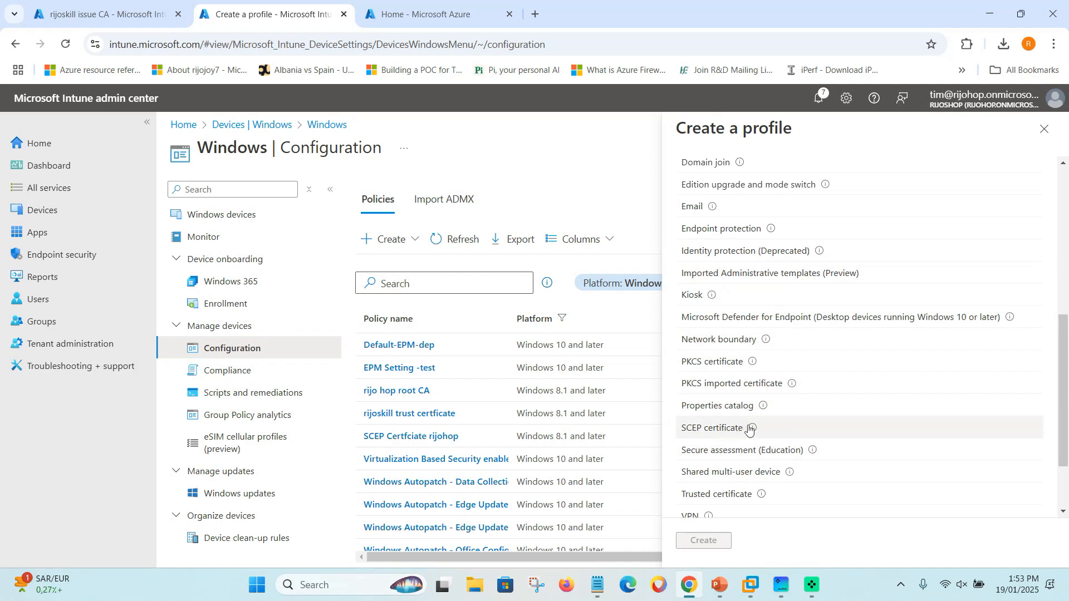
mouse_move(751, 429)
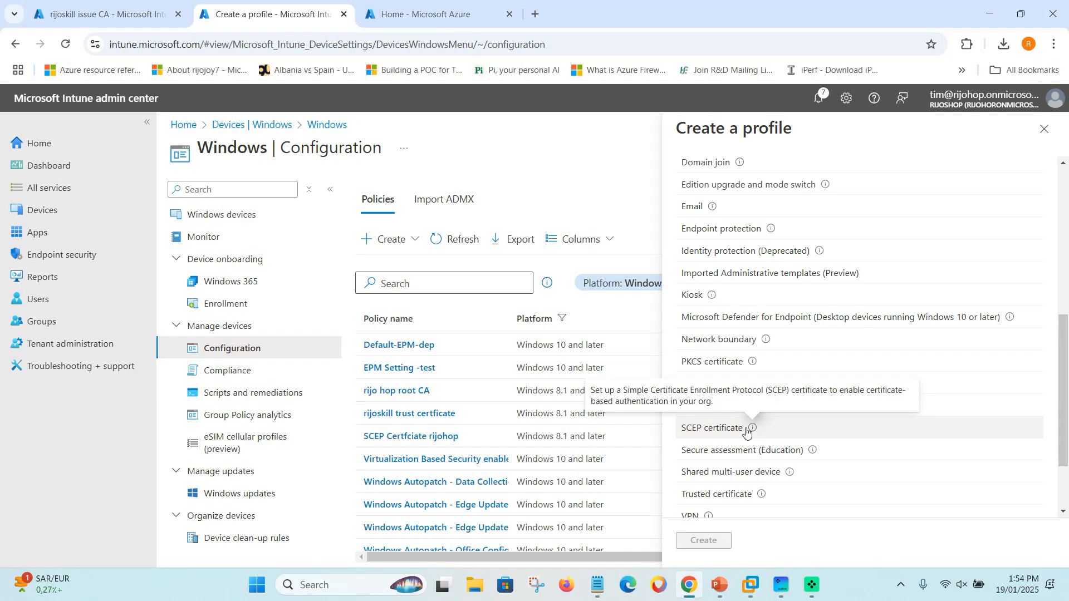
left_click(743, 430)
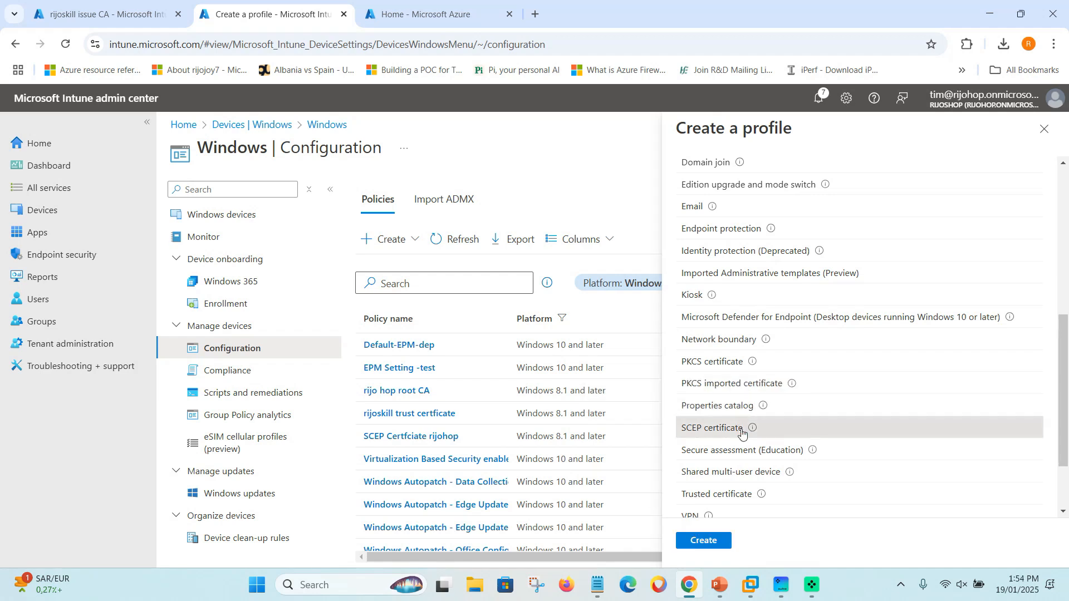
left_click(715, 543)
left_click(361, 231)
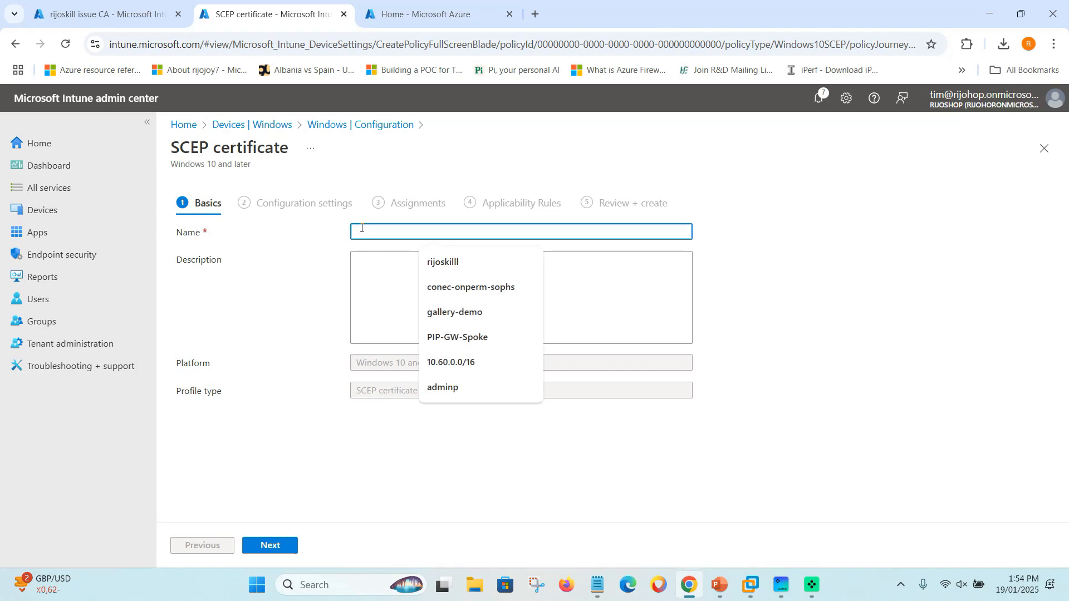
Name the profile 'rijoskill SCEP certficate', use the same text as Description, and continue to settings.
type("rijoskill SCEP certificate")
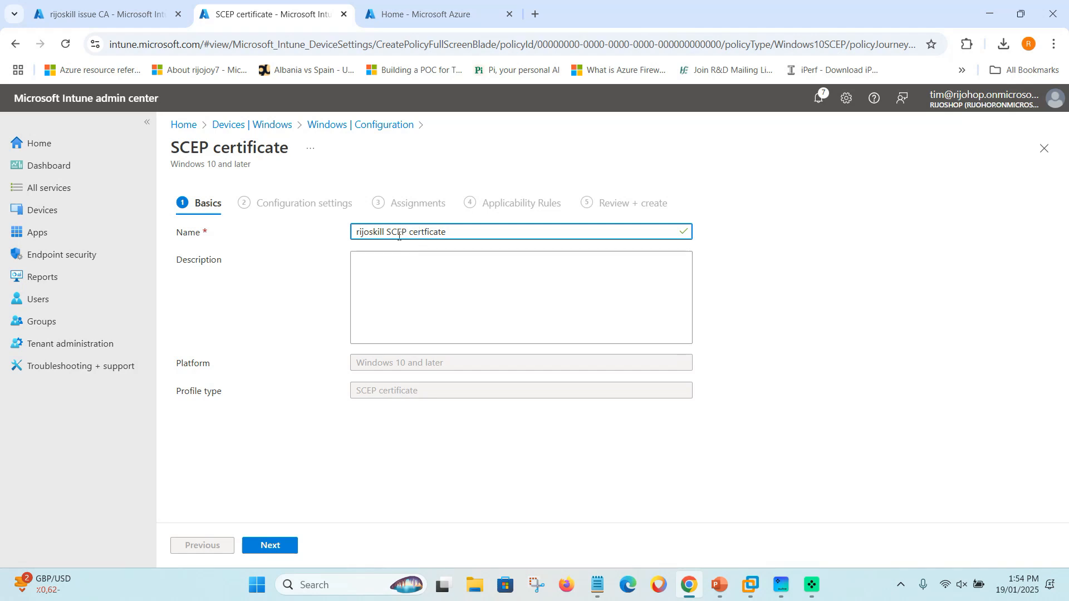
left_click(386, 277)
left_click_drag(476, 236, 271, 241)
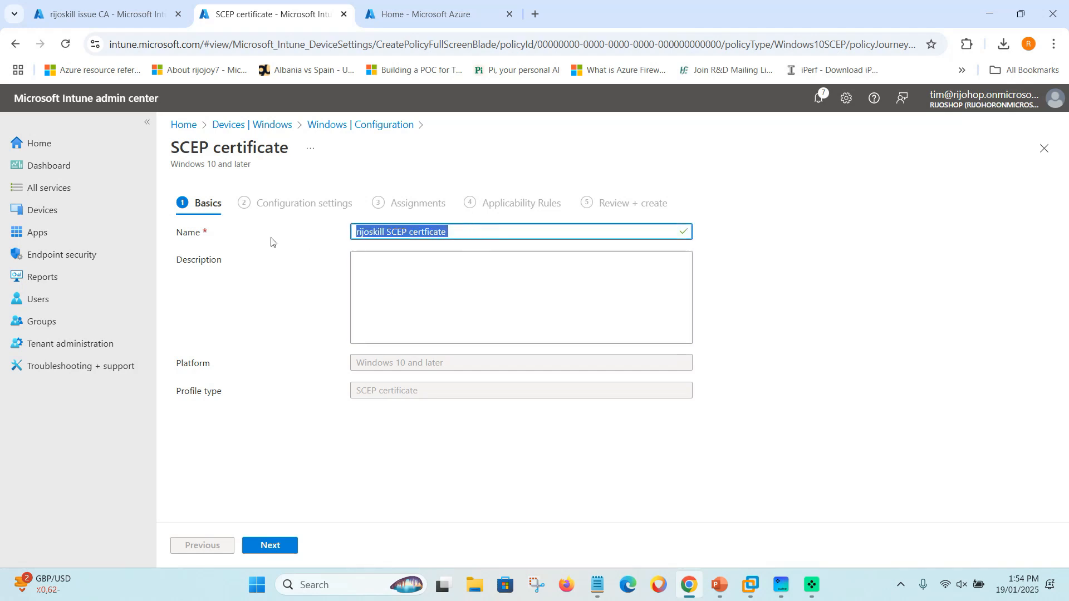
key("ctrl+c")
left_click(370, 278)
key("ctrl+v")
left_click(306, 459)
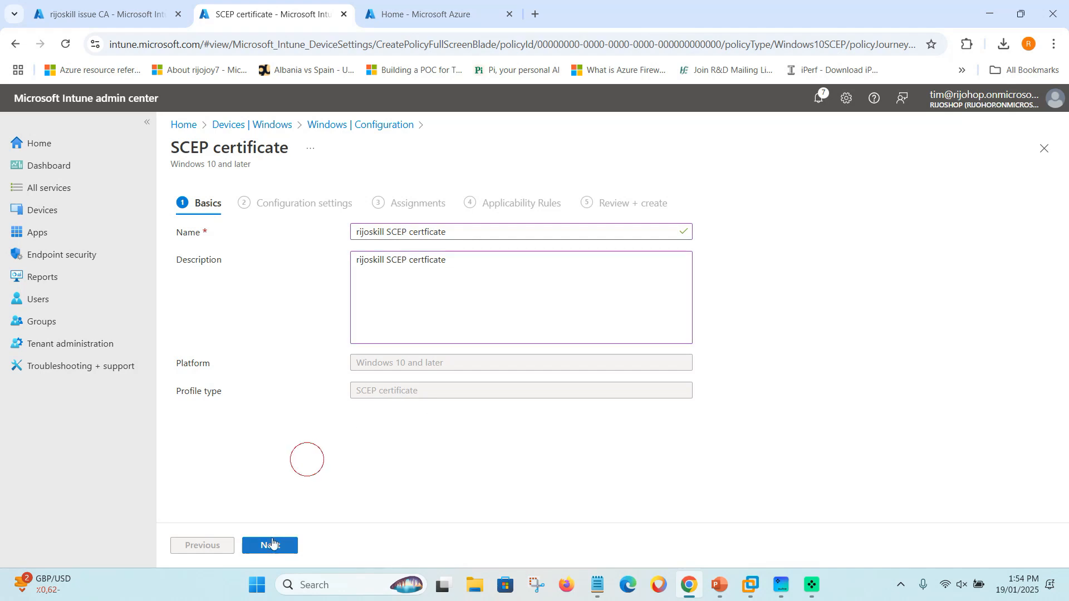
left_click(270, 546)
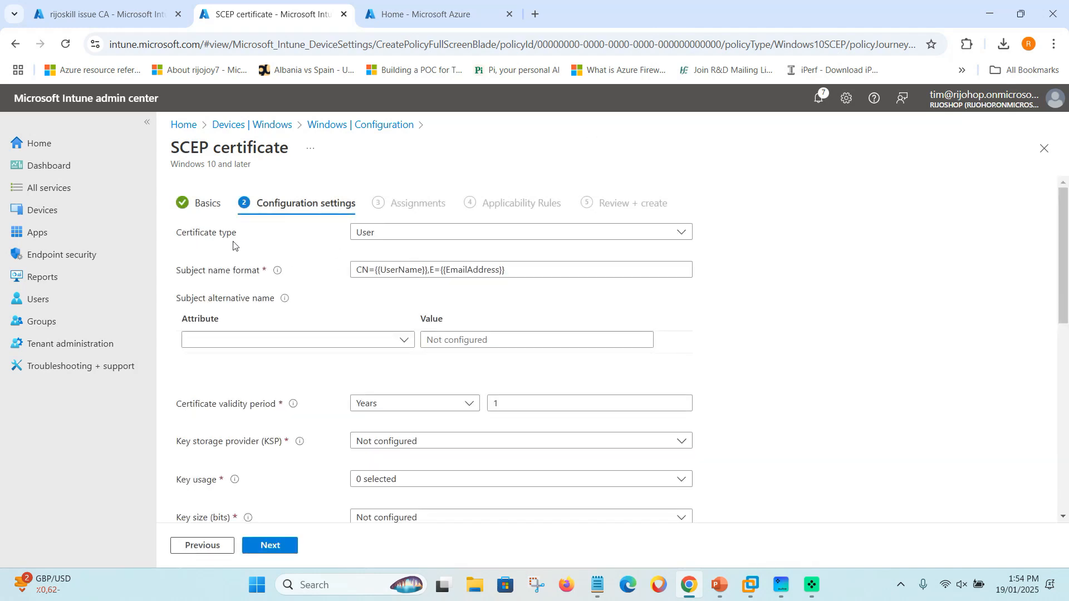
left_click(425, 234)
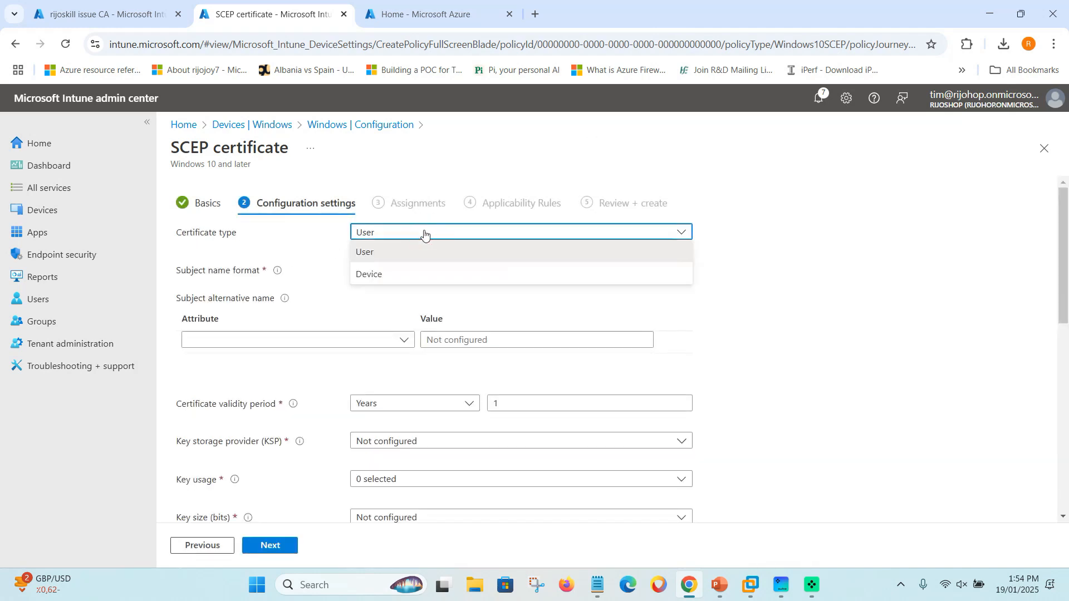
Keep User as certificate type and review the subject name and alternative name options.
left_click(308, 249)
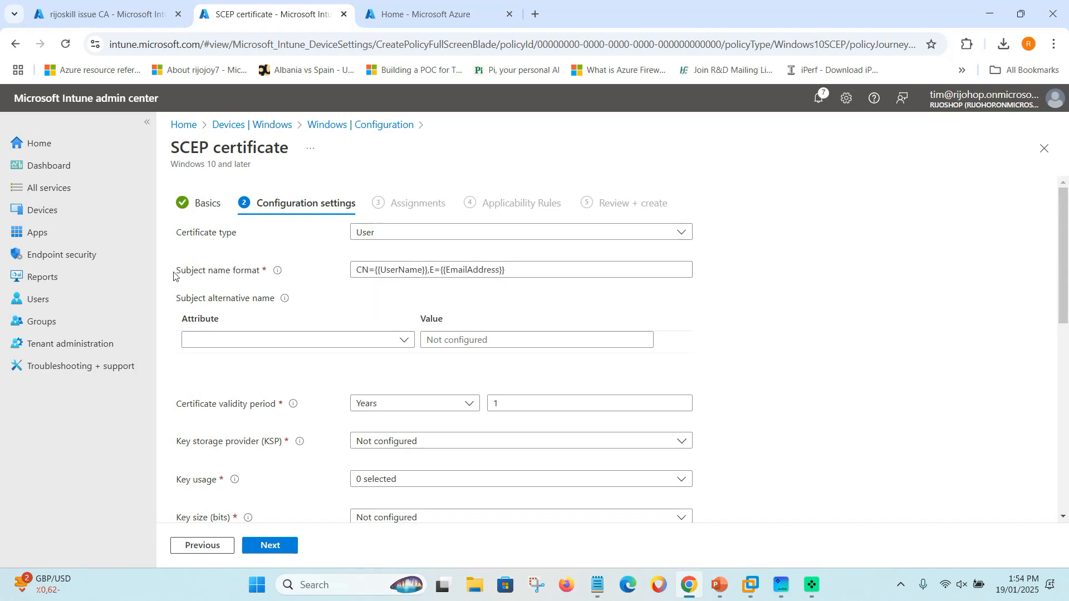
mouse_move(279, 273)
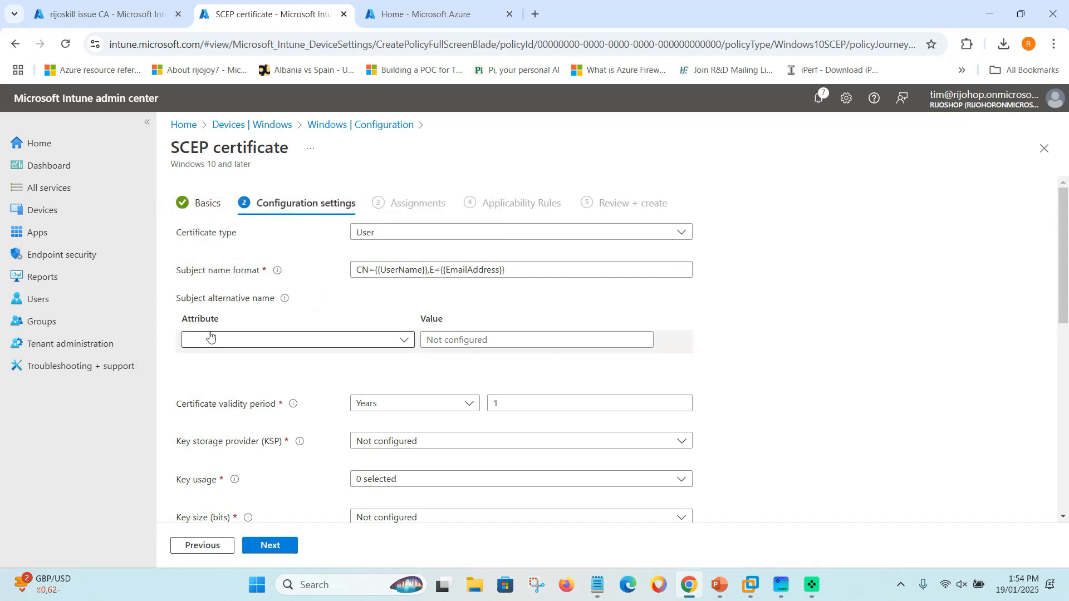
mouse_move(285, 303)
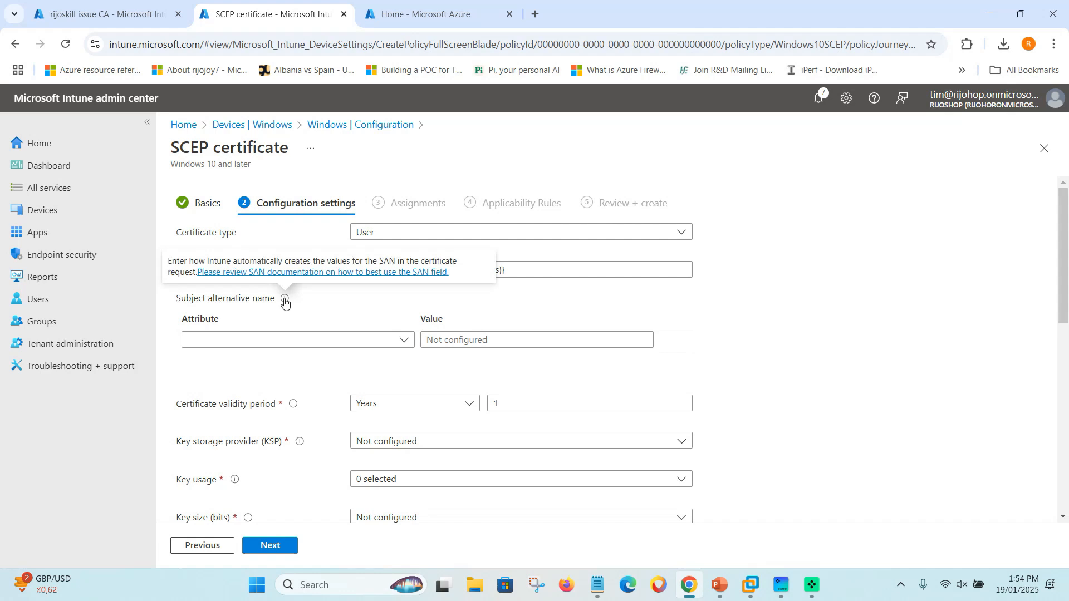
left_click(306, 342)
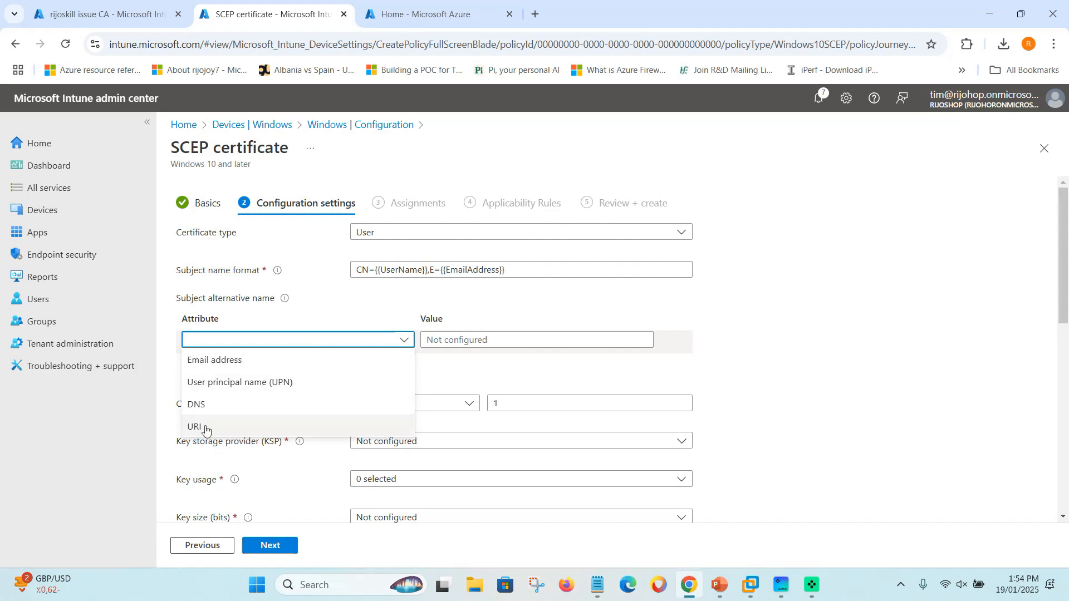
left_click(334, 318)
Keep the 1-year certificate validity period and list the key storage provider choices.
scroll(298, 382, "down", 1)
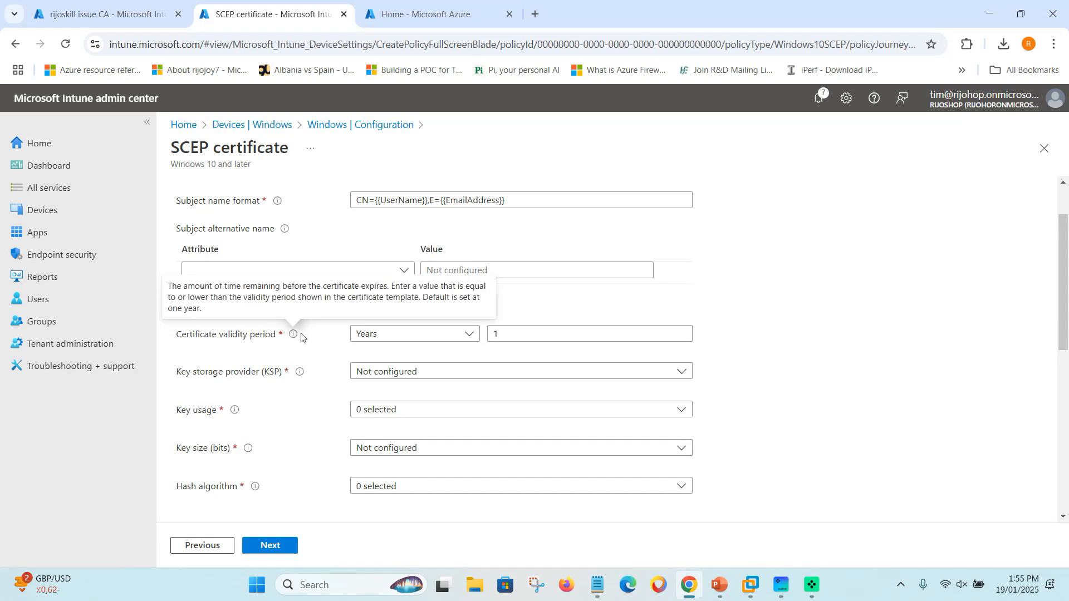
mouse_move(295, 338)
left_click(405, 335)
left_click(470, 304)
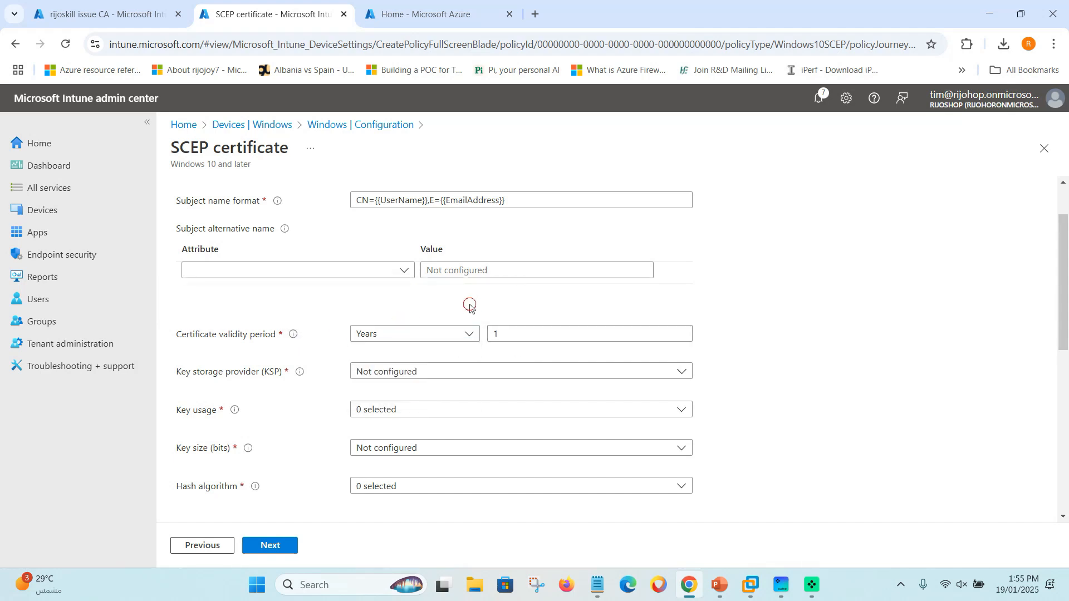
scroll(225, 396, "down", 1)
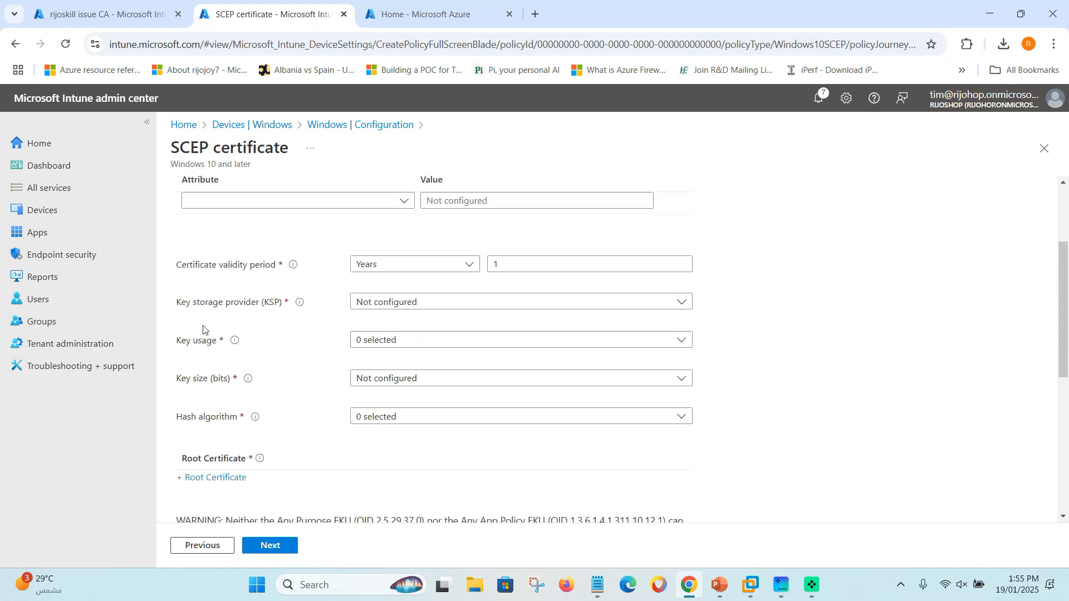
left_click(369, 302)
mouse_move(300, 306)
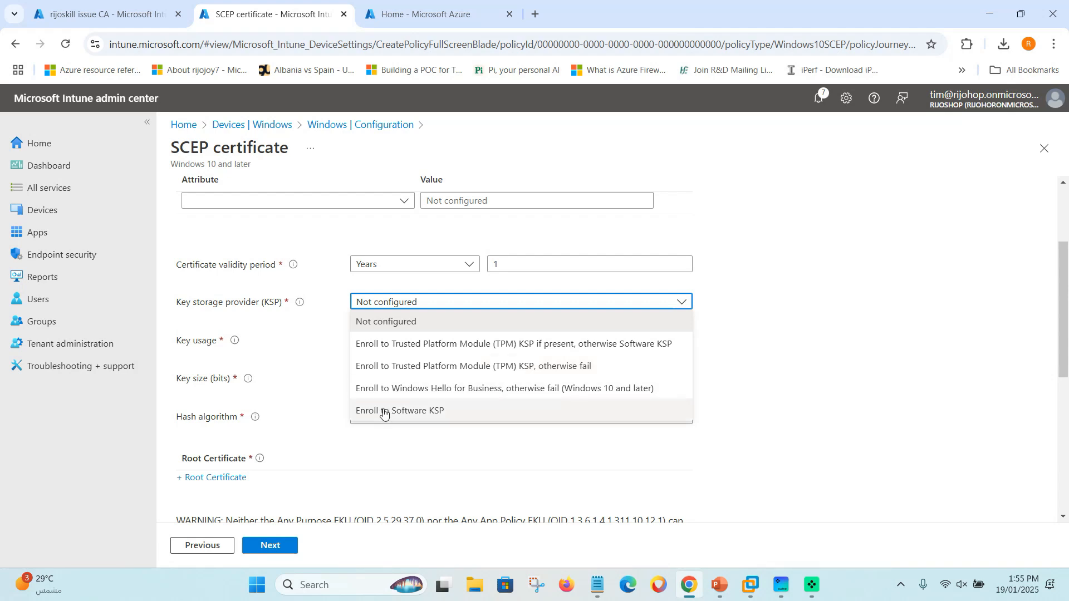
Use TPM-if-present key storage and add Digital signature and Key encipherment key usages.
left_click(392, 346)
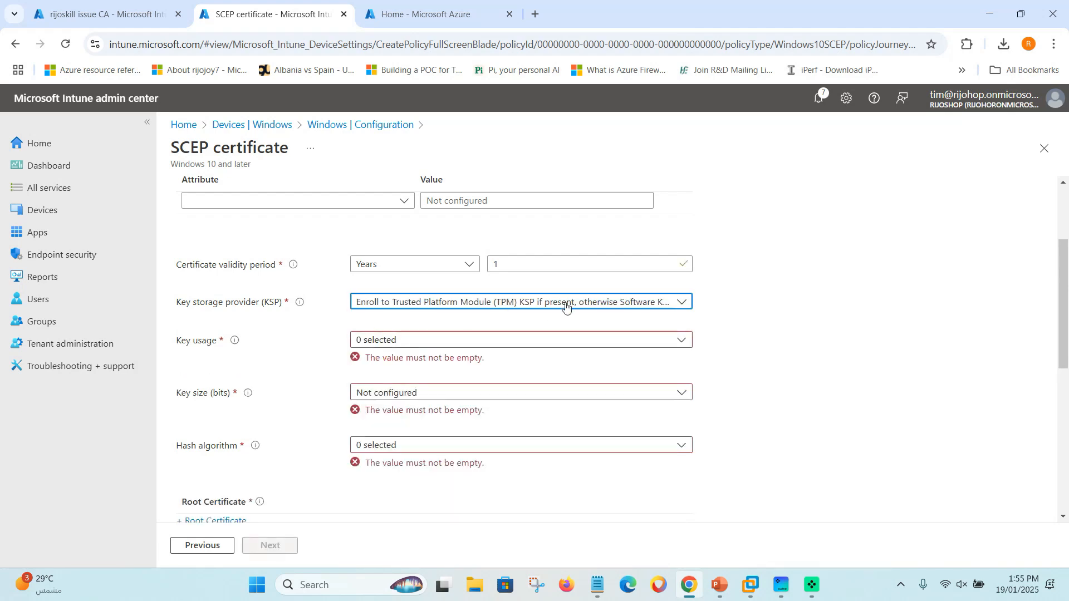
left_click(235, 349)
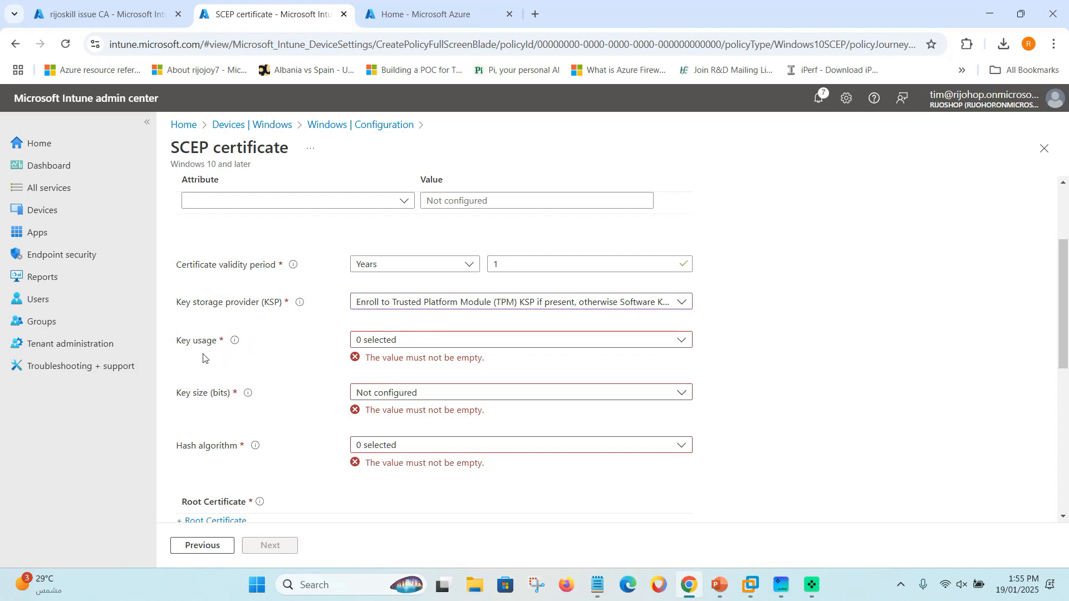
mouse_move(236, 344)
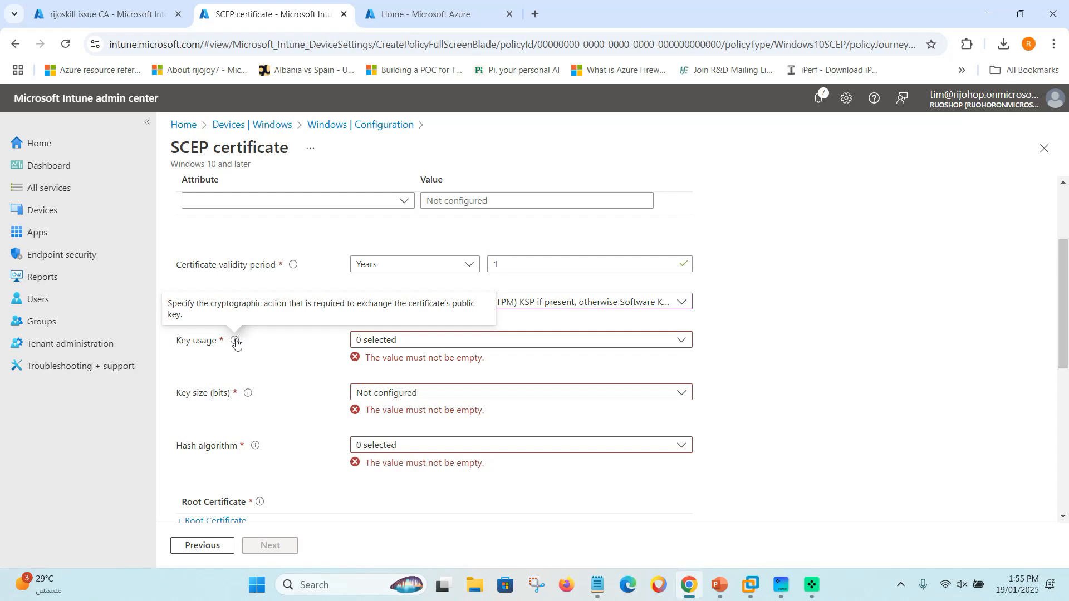
left_click(429, 340)
left_click(362, 361)
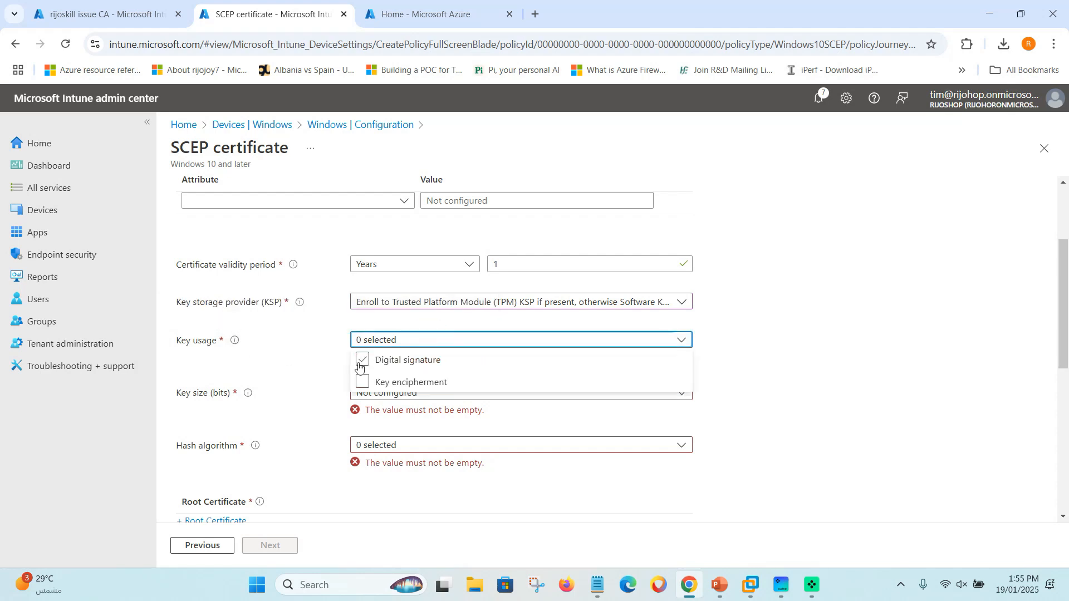
left_click(361, 382)
left_click(283, 383)
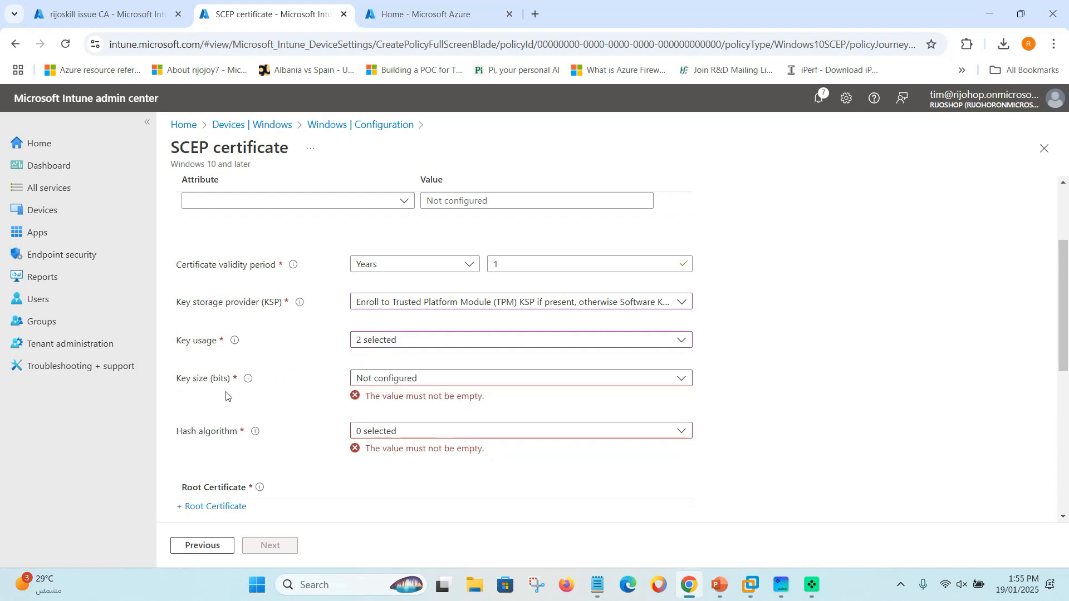
Set the key size to 2048 bits and the hash algorithm to SHA-2.
left_click(357, 379)
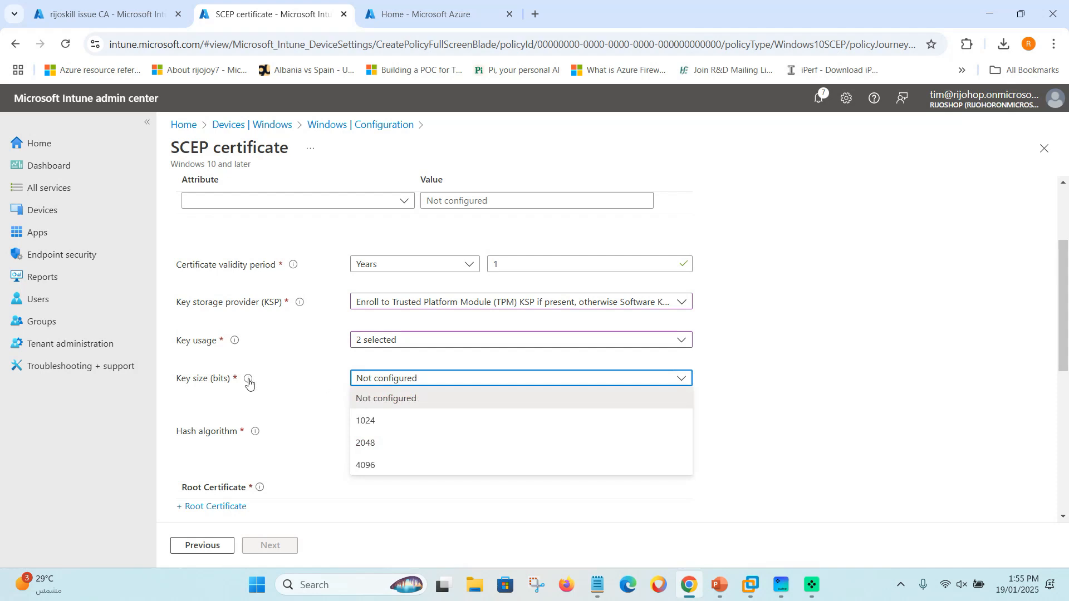
left_click(365, 442)
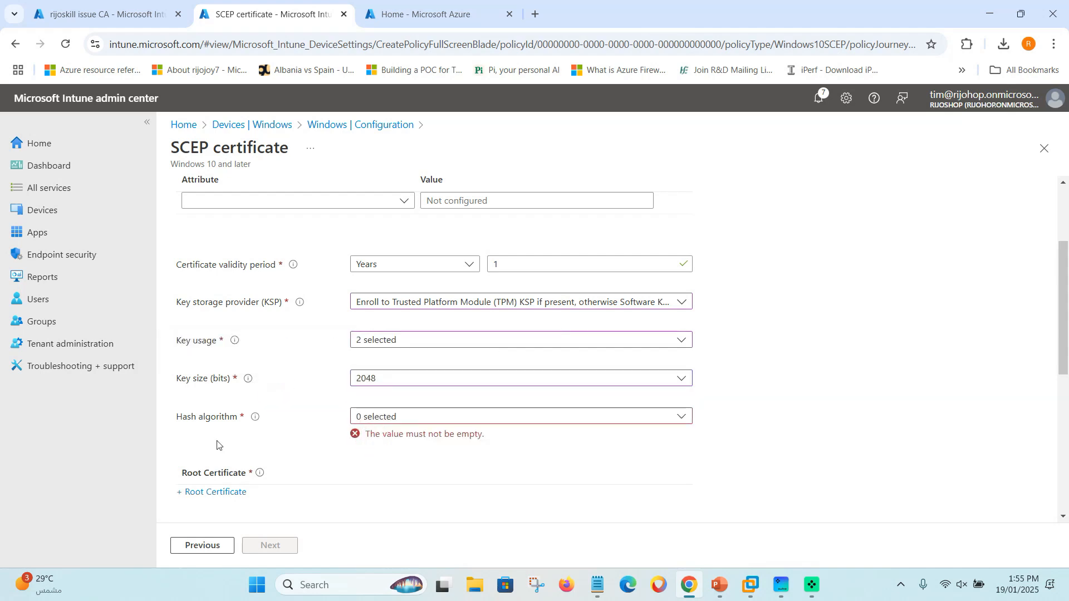
mouse_move(256, 423)
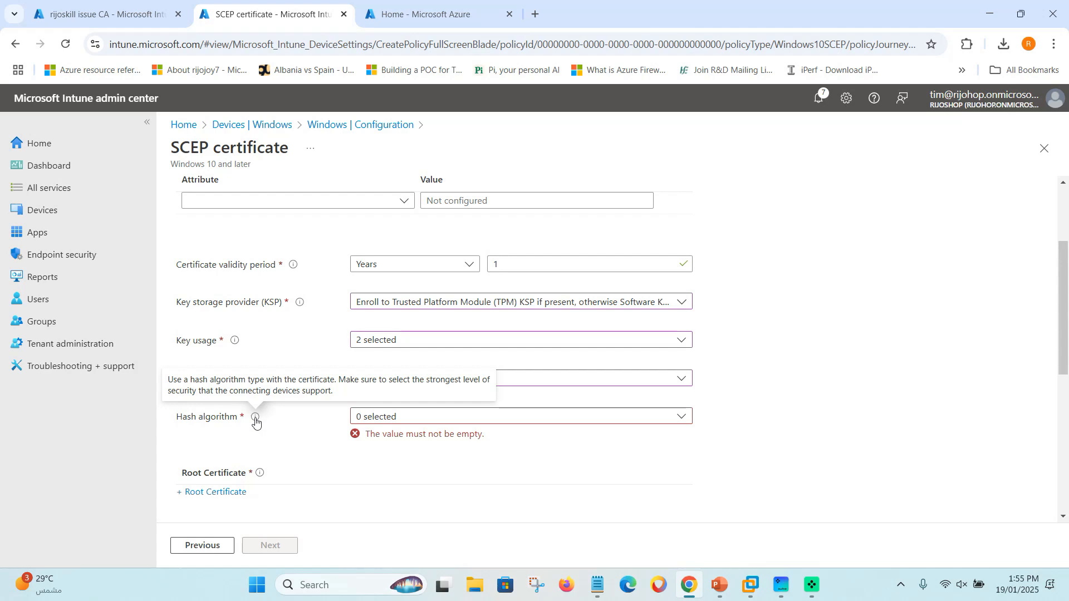
left_click(382, 416)
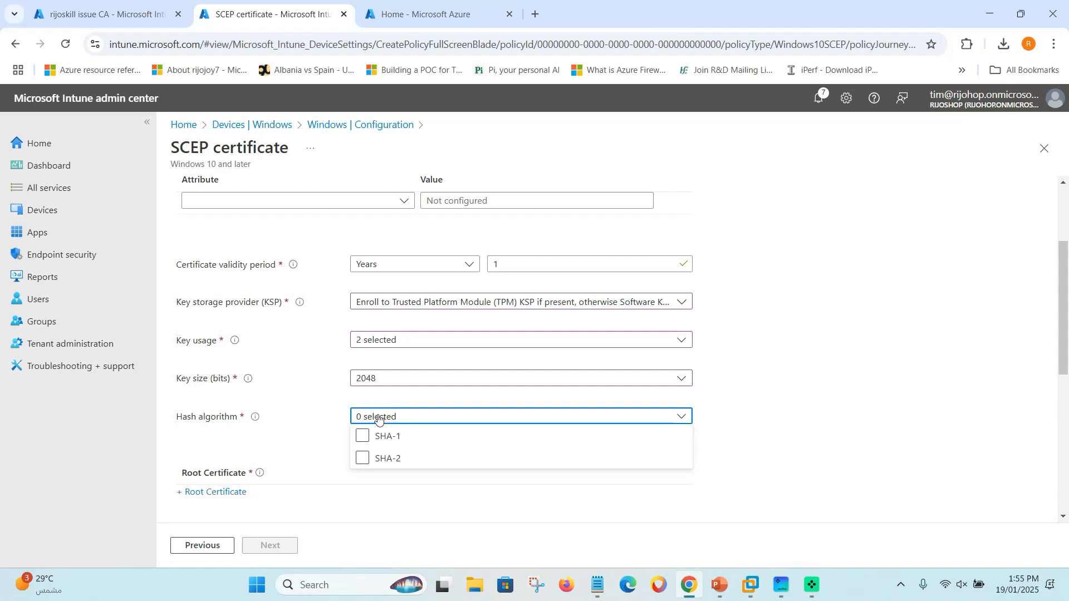
left_click(362, 458)
left_click(273, 437)
scroll(272, 436, "down", 1)
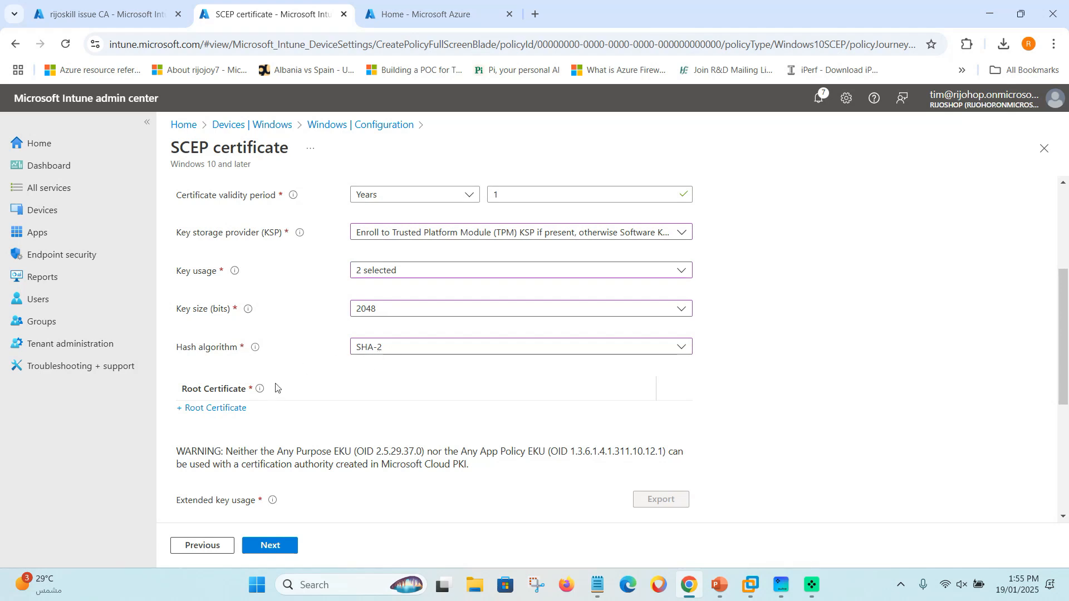
scroll(275, 382, "down", 1)
Select the rijoskill trust certficate profile as the root certificate.
mouse_move(261, 323)
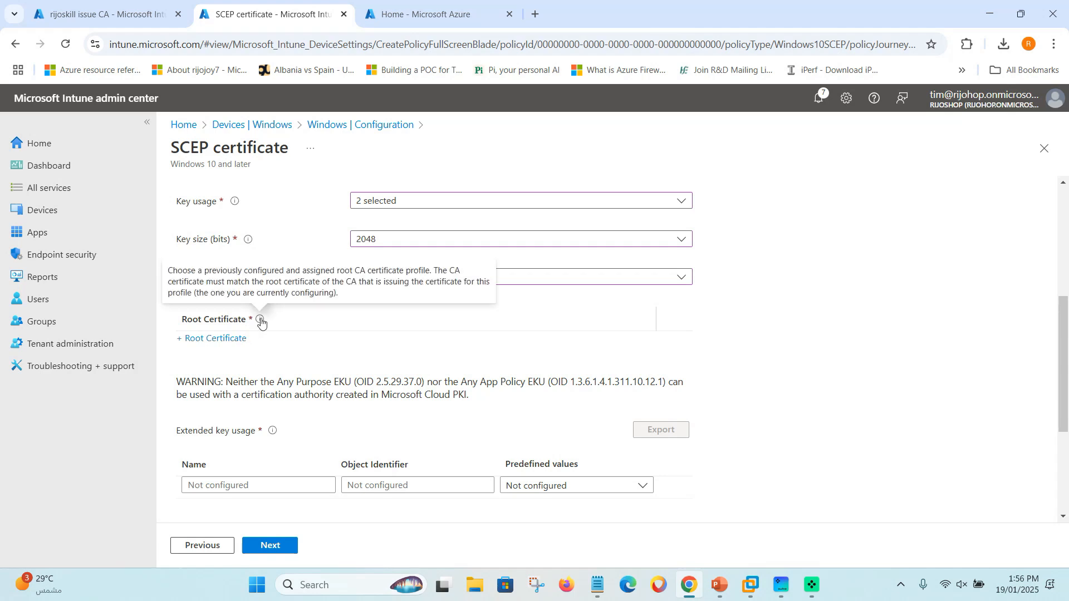
left_click(204, 341)
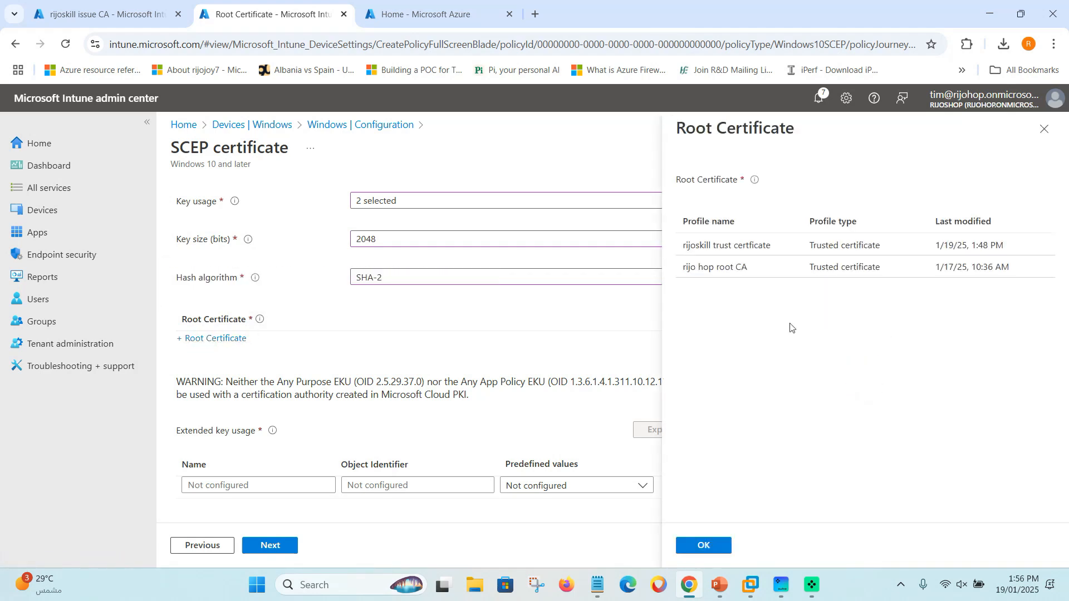
left_click(757, 249)
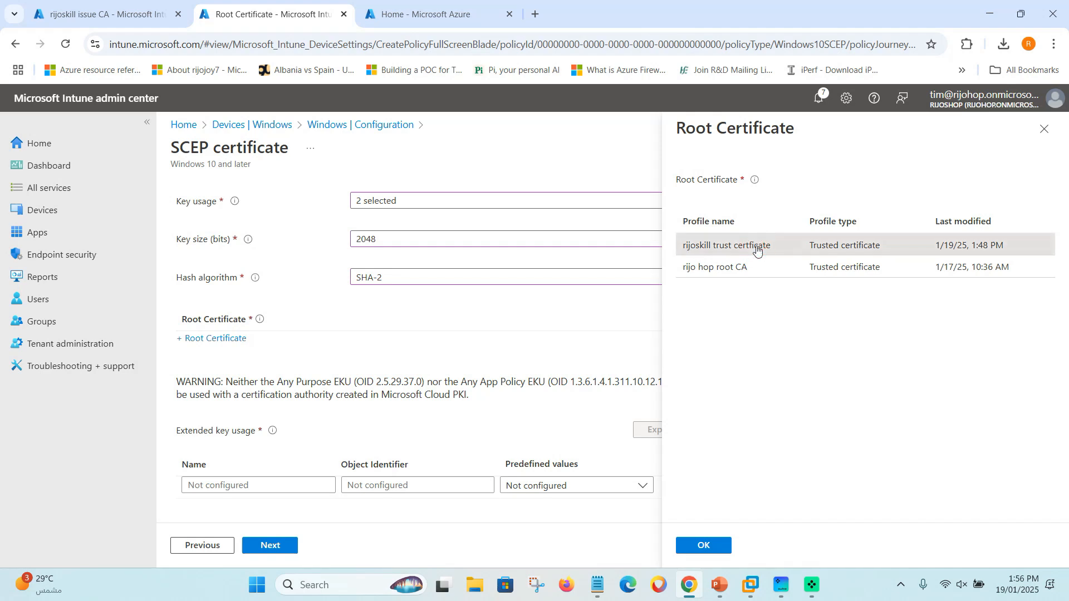
left_click(703, 546)
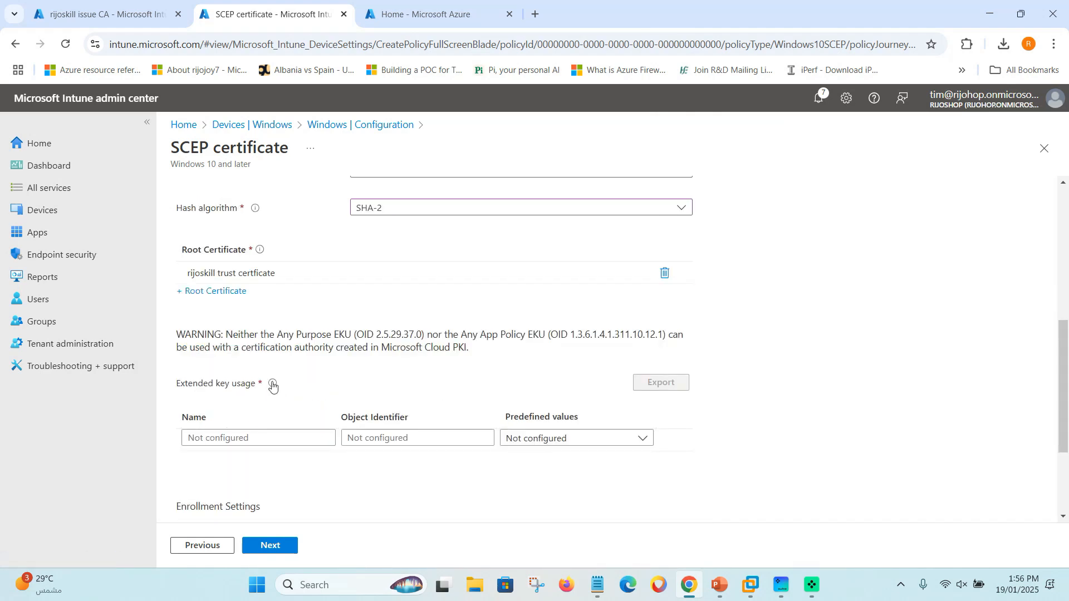
Add Client Authentication (OID 1.3.6.1.5.5.7.3.2) as the extended key usage.
mouse_move(272, 385)
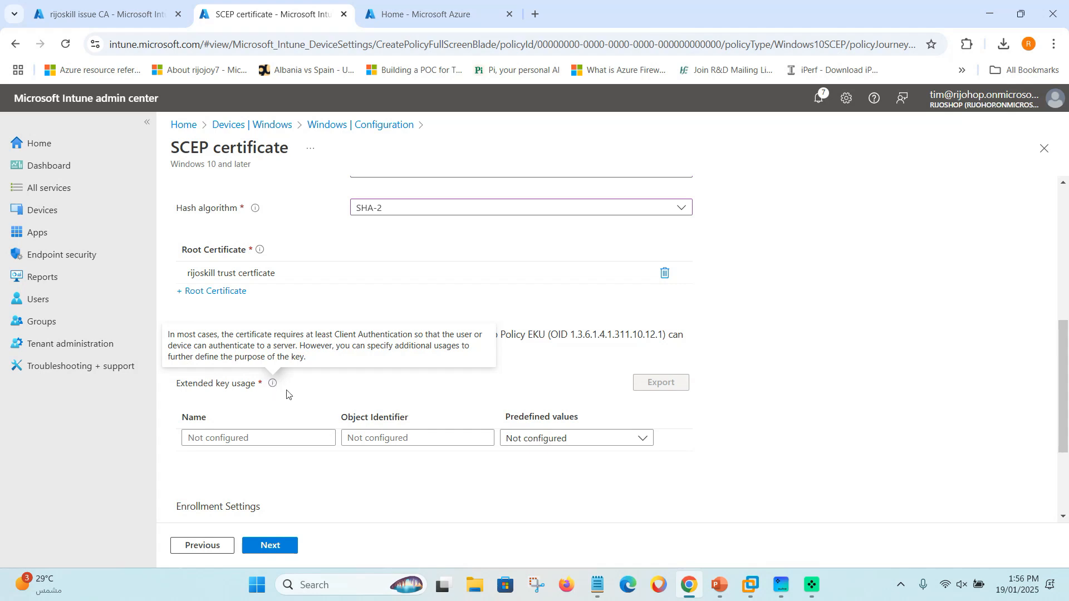
left_click(571, 438)
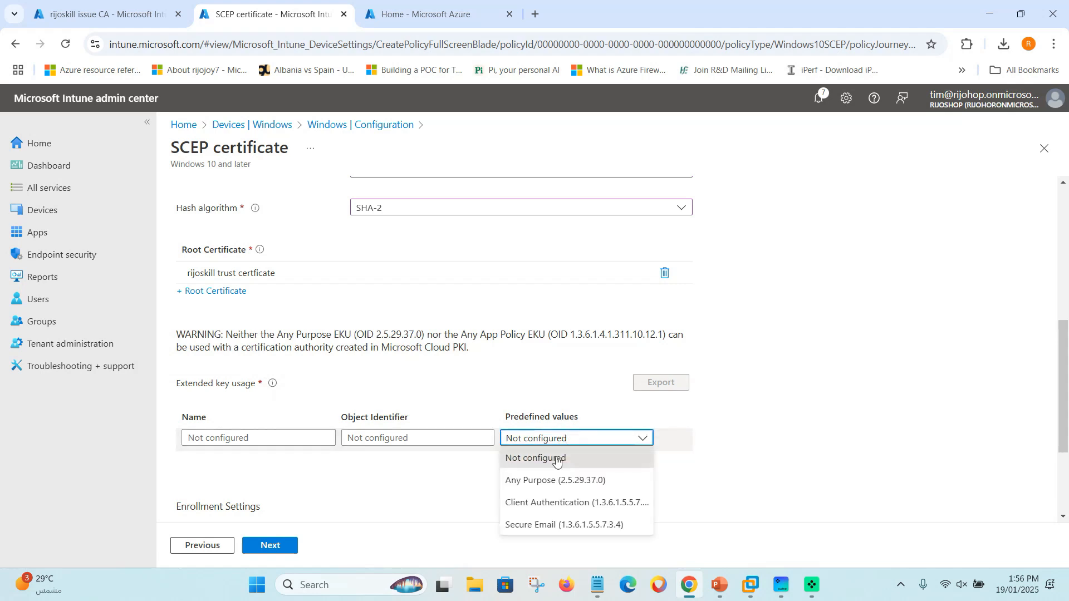
left_click(536, 503)
scroll(509, 473, "down", 1)
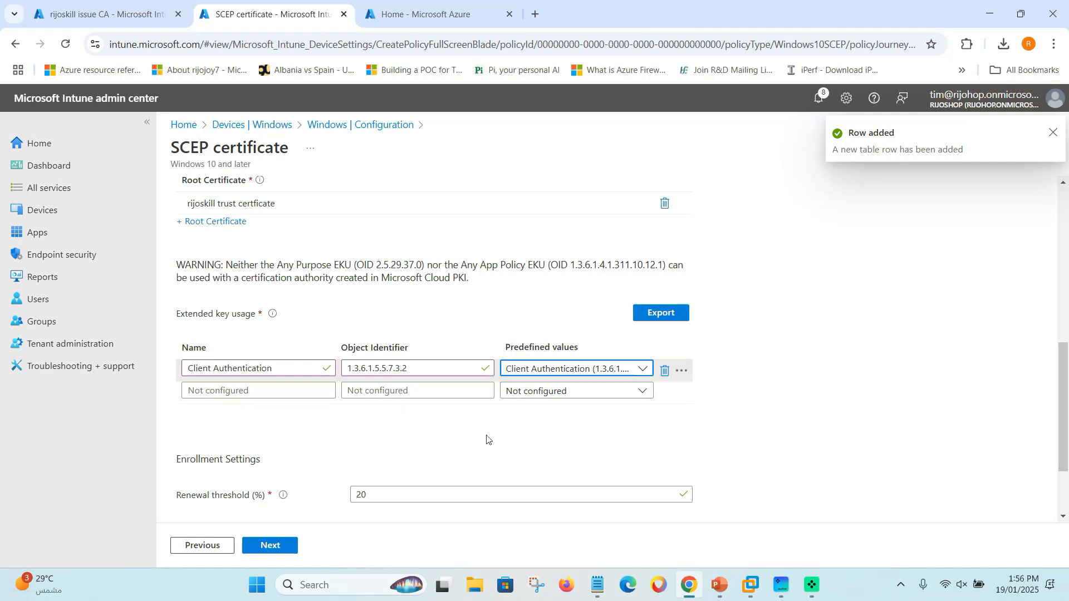
scroll(482, 428, "down", 2)
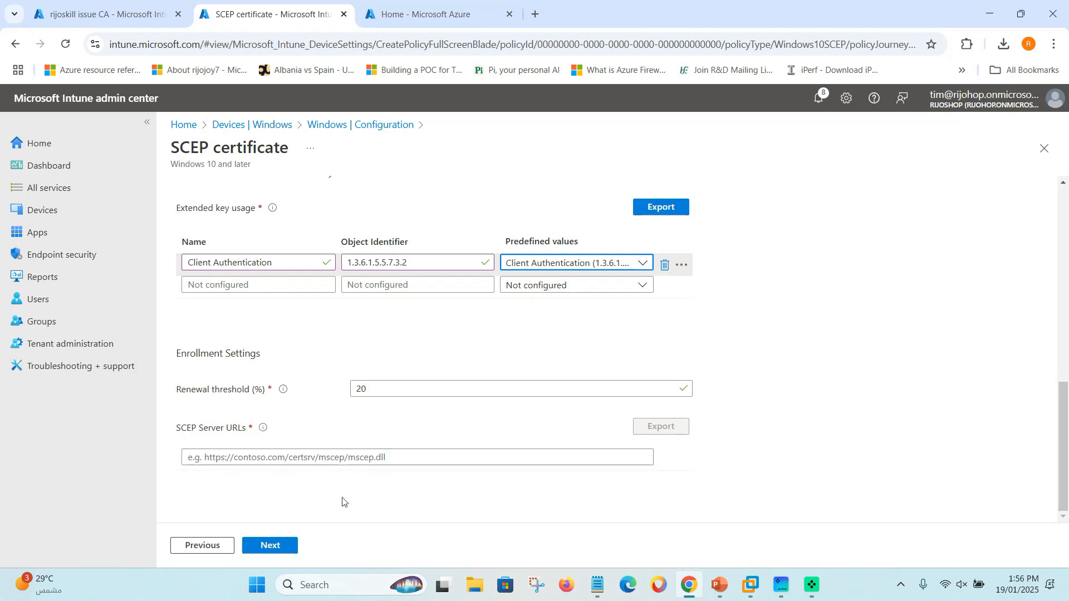
Copy the SCEP URI from the rijoskill issue CA's properties in Cloud PKI.
left_click(134, 14)
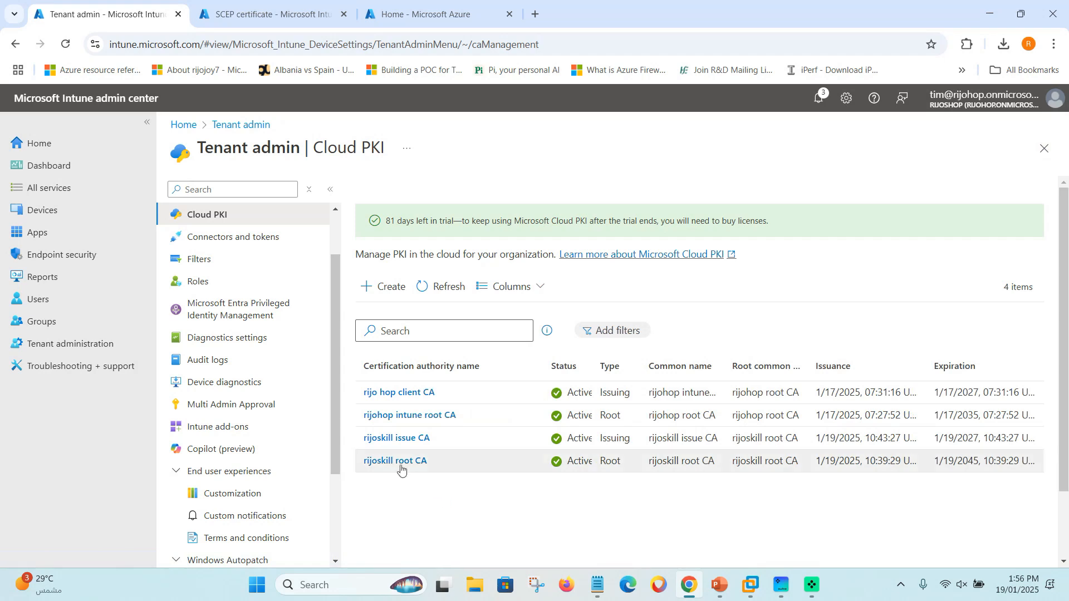
left_click(398, 440)
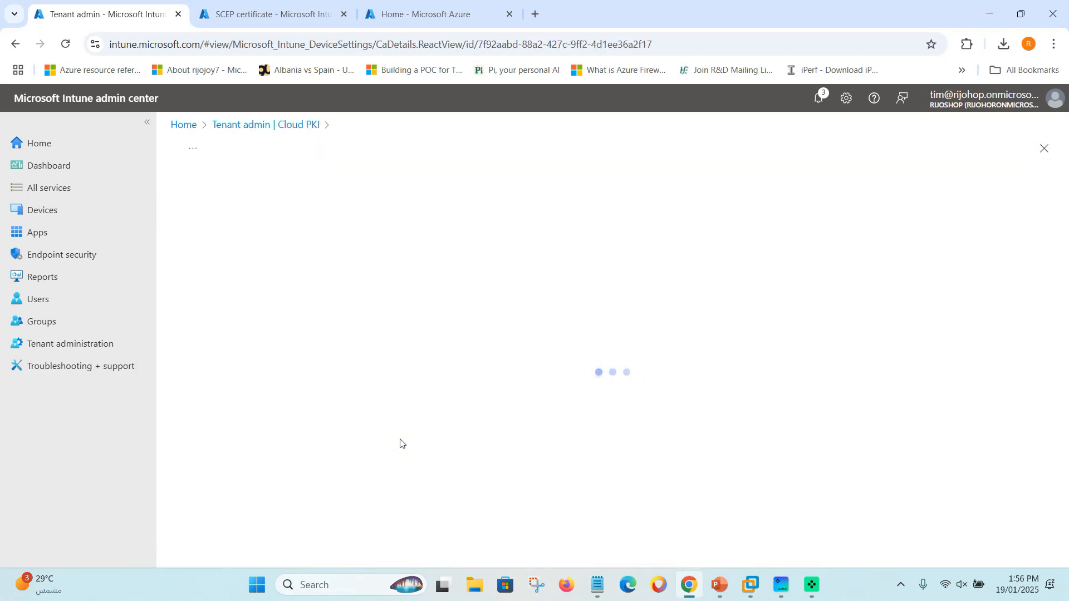
left_click(257, 232)
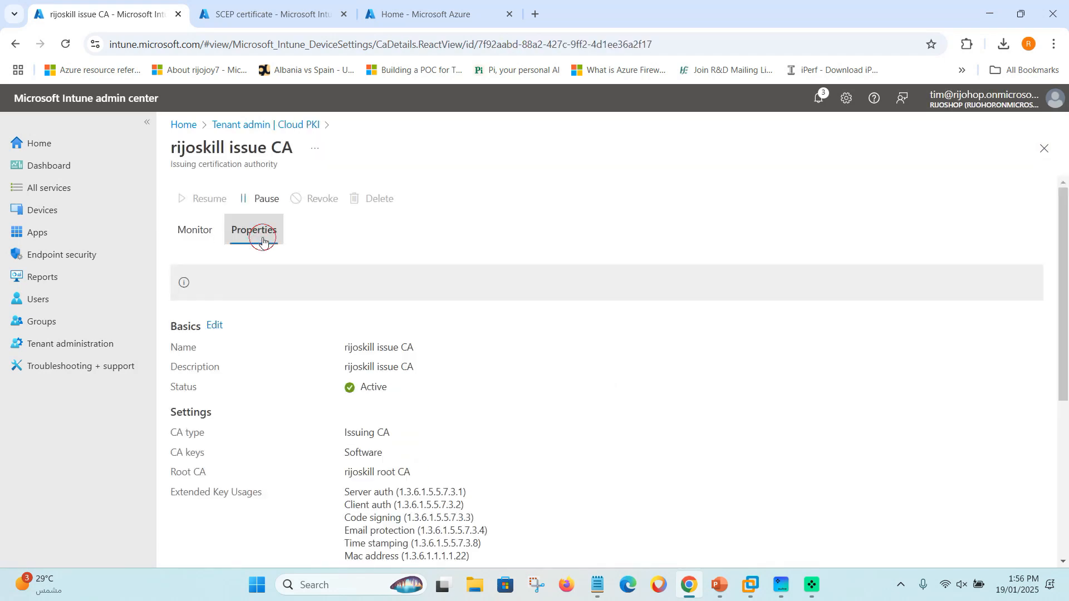
scroll(437, 488, "down", 1)
scroll(437, 487, "down", 3)
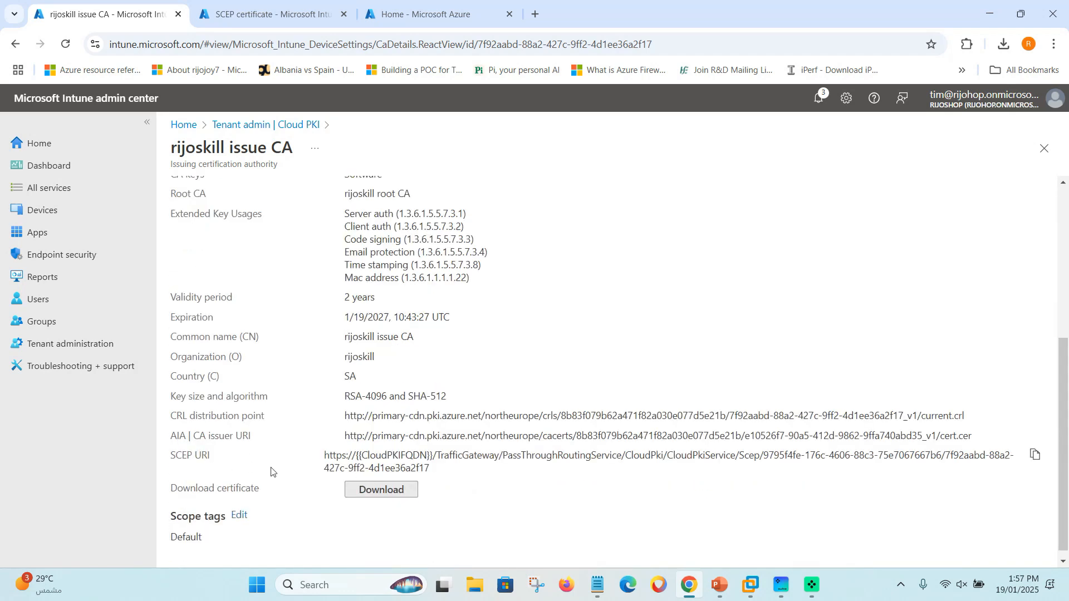
left_click(1036, 454)
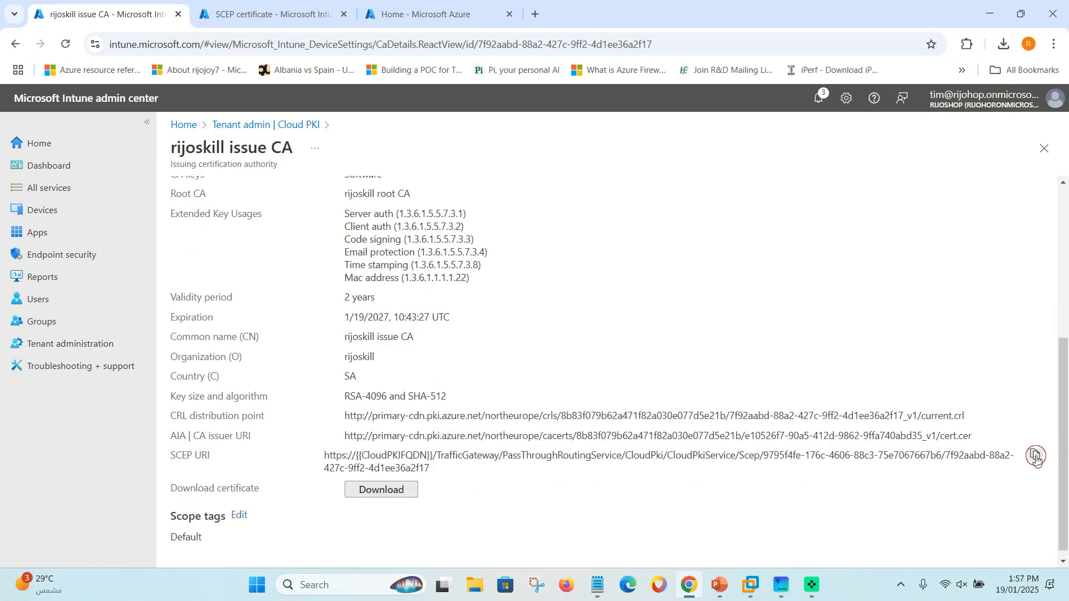
Paste the SCEP URI into SCEP Server URLs and continue to Assignments.
left_click(286, 18)
left_click(230, 455)
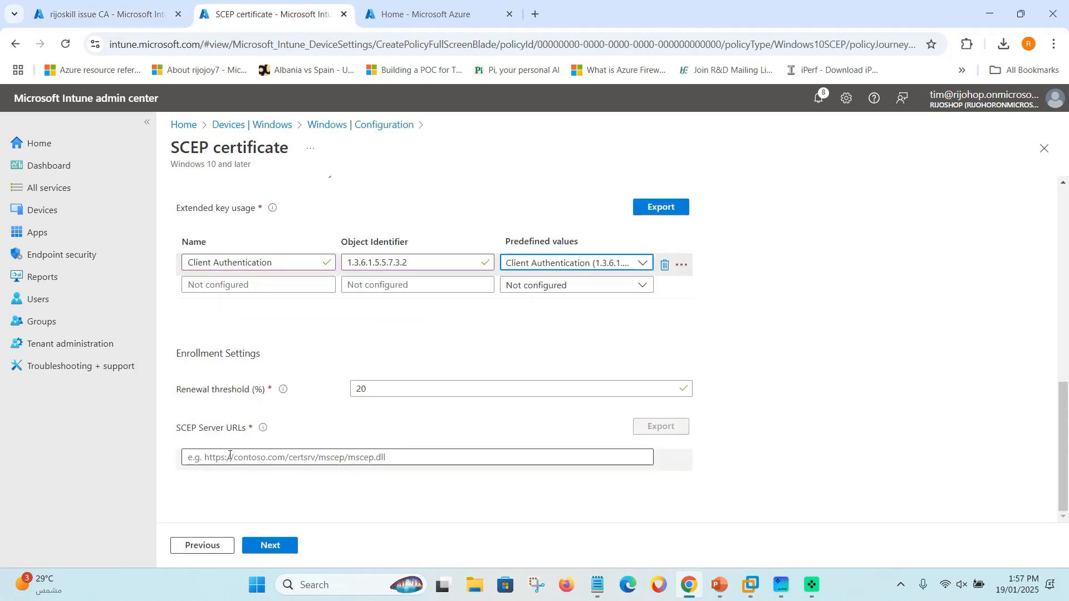
key("ctrl+v")
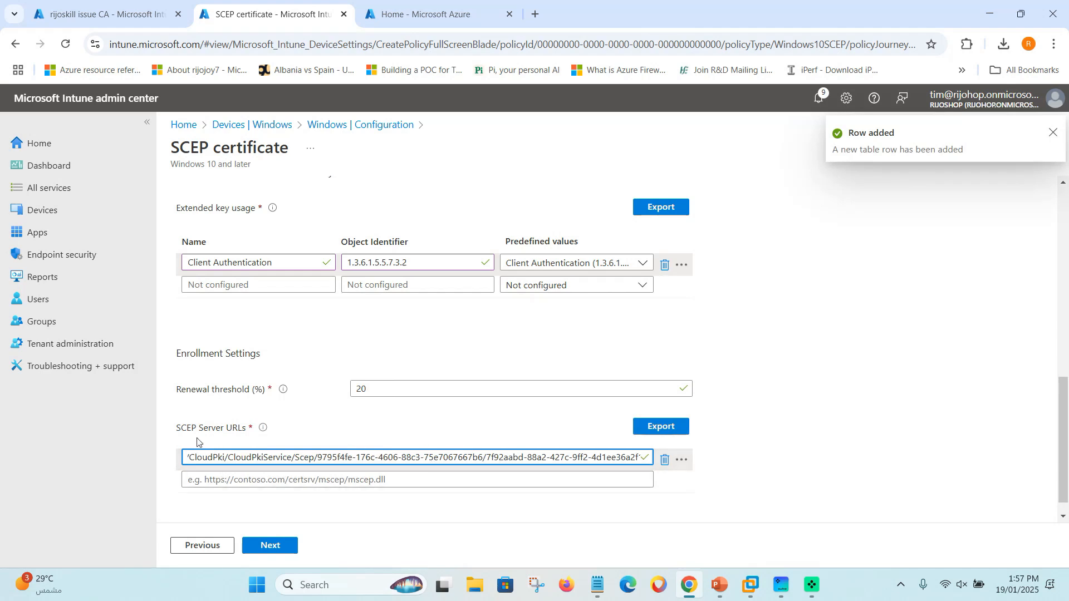
left_click(284, 550)
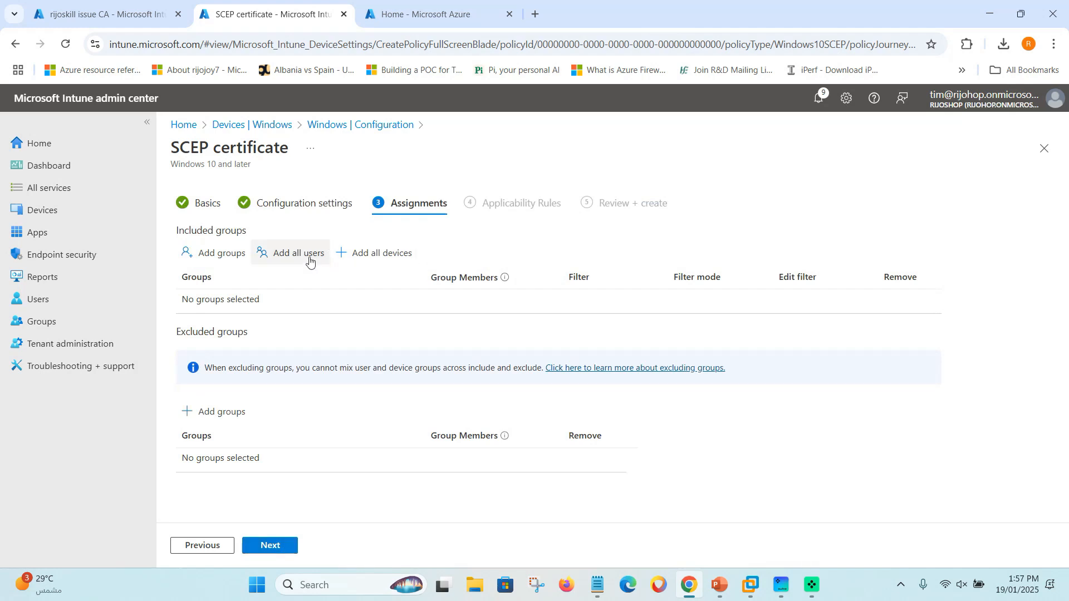
Include the Cert Authentication group in the profile's assignments.
left_click(210, 254)
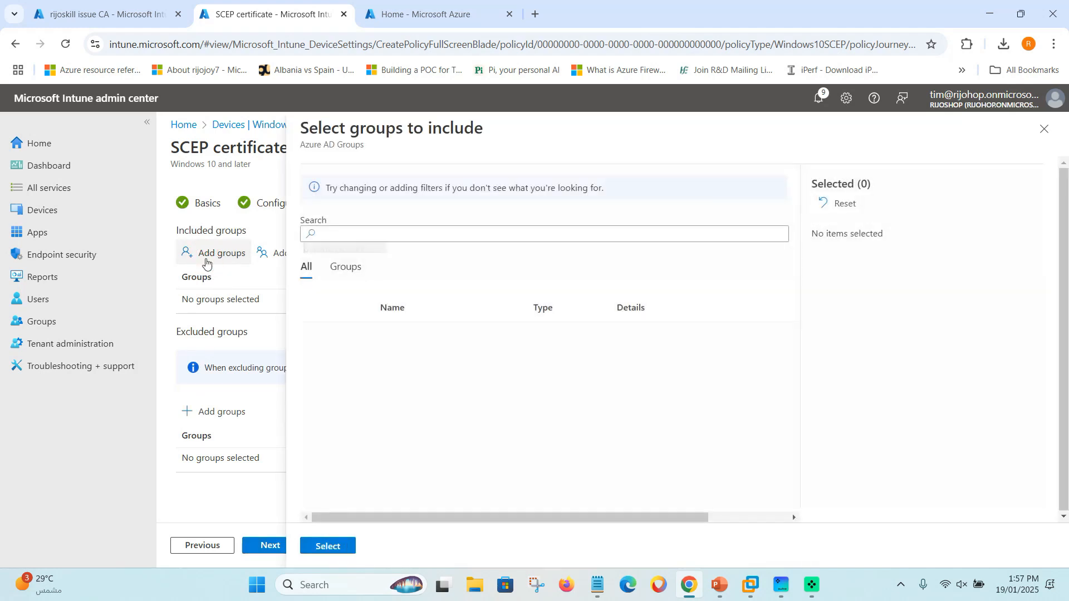
left_click(350, 270)
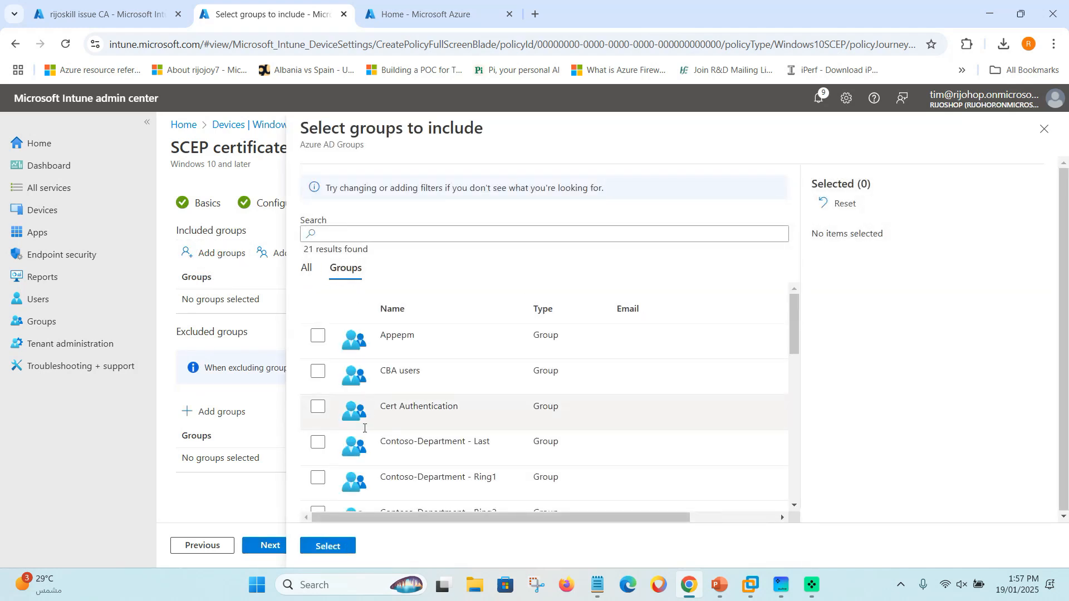
left_click(318, 408)
left_click(328, 547)
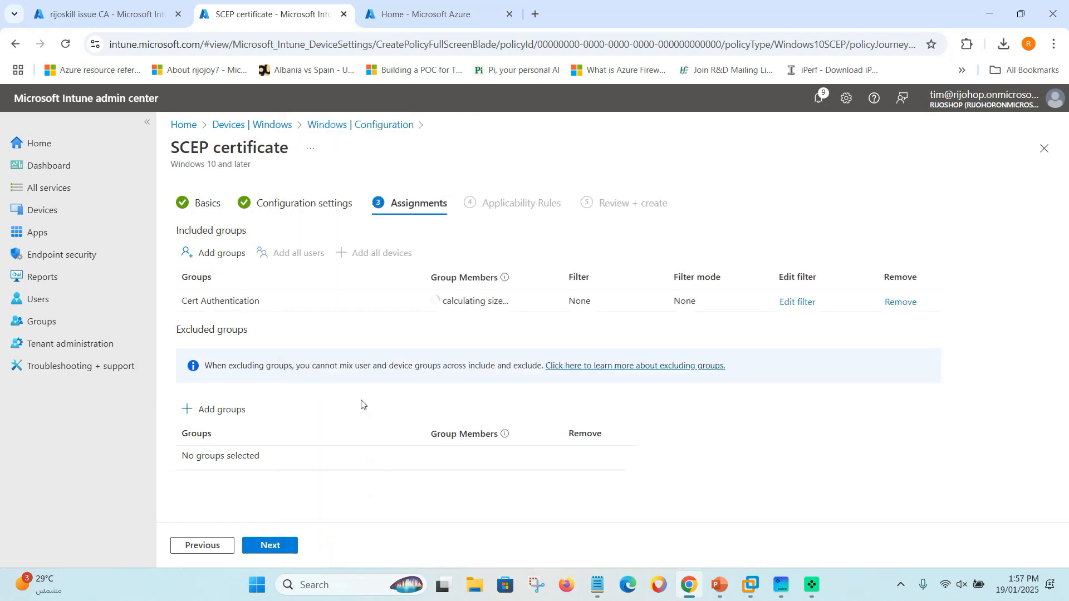
Skip applicability rules, review the summary, and create the SCEP profile.
left_click(287, 547)
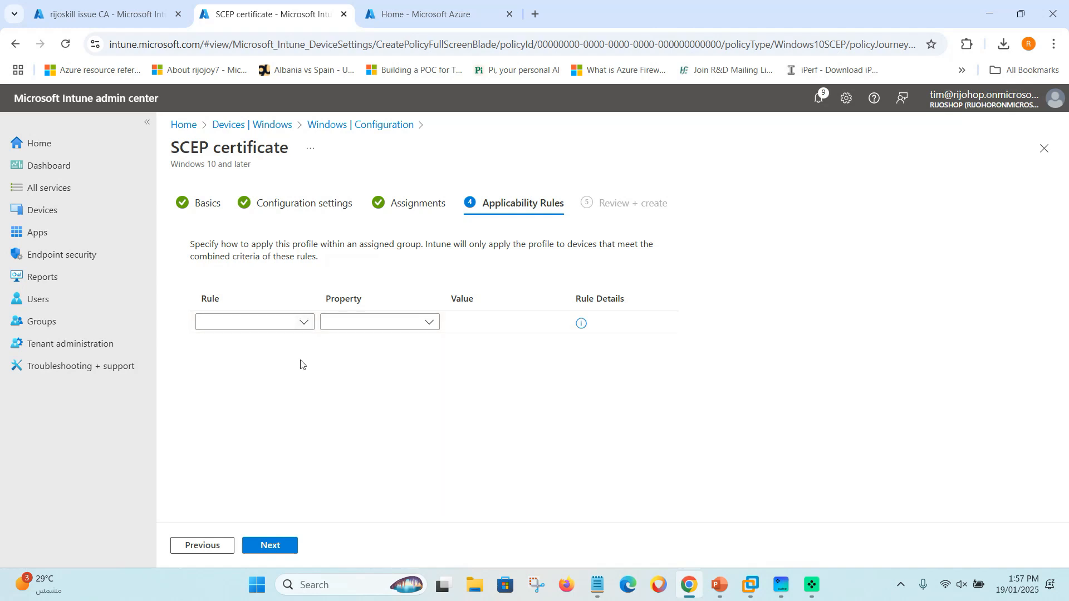
left_click(284, 547)
scroll(358, 389, "down", 3)
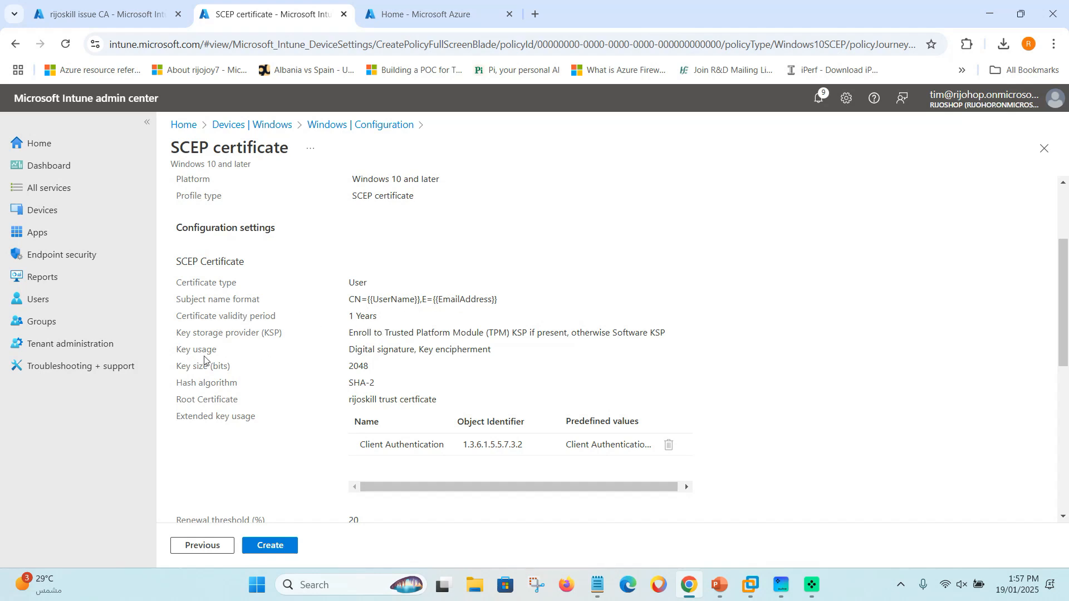
scroll(362, 347, "down", 1)
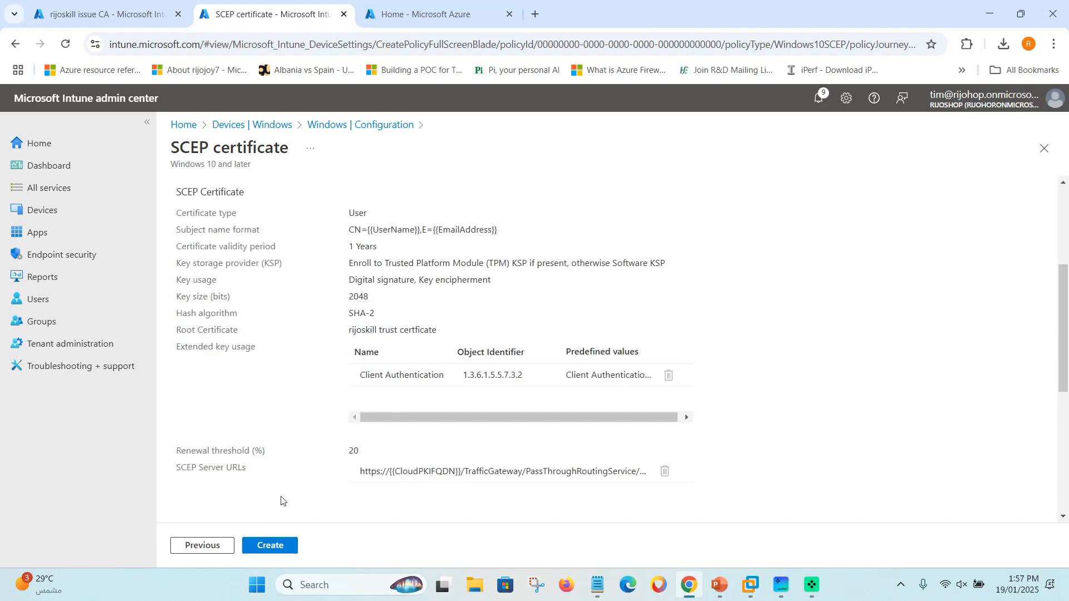
scroll(261, 536, "down", 1)
left_click(265, 544)
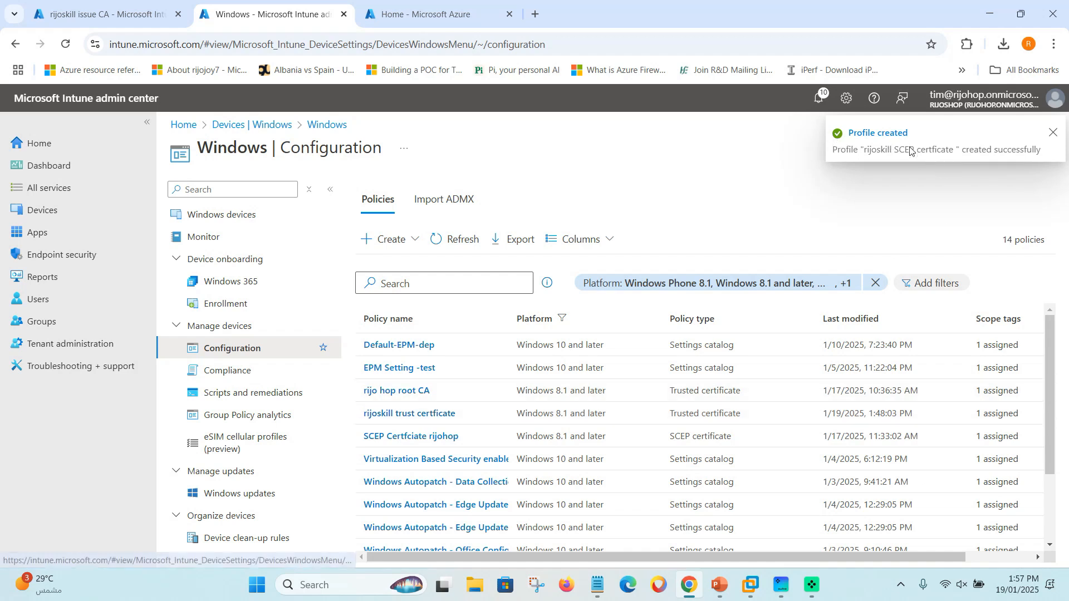
Refresh the policy list and inspect the rijoskill SCEP certficate and trust certficate profiles.
left_click(1051, 134)
left_click(455, 240)
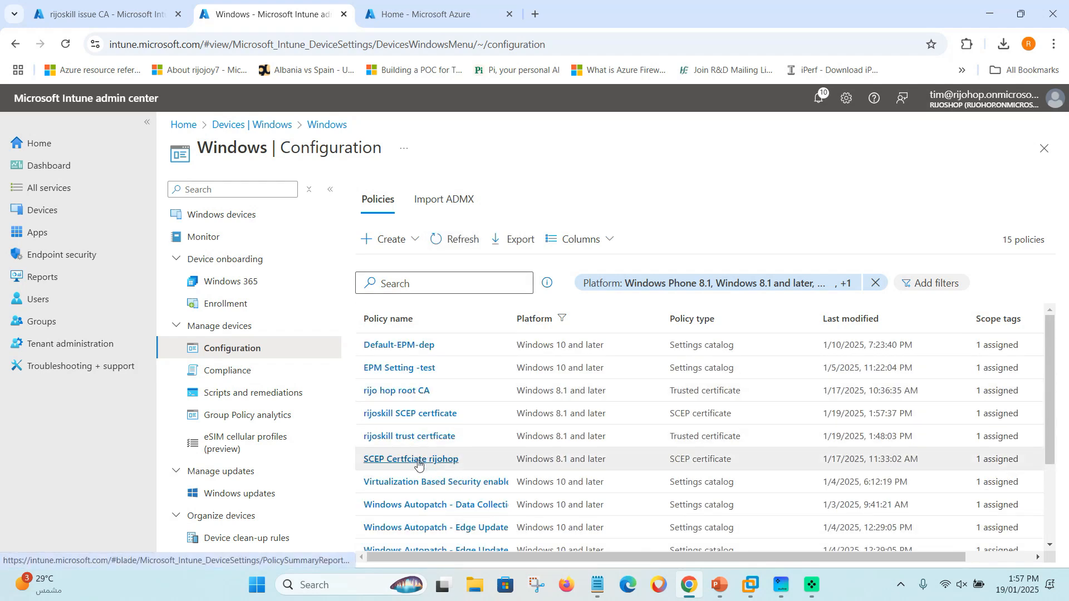
left_click(432, 417)
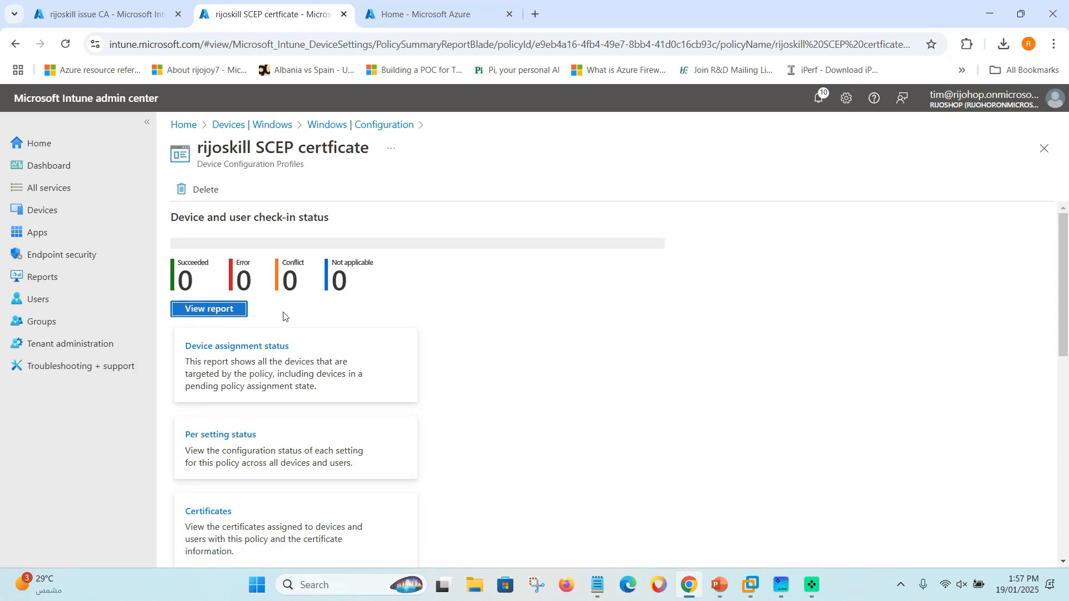
left_click(1043, 149)
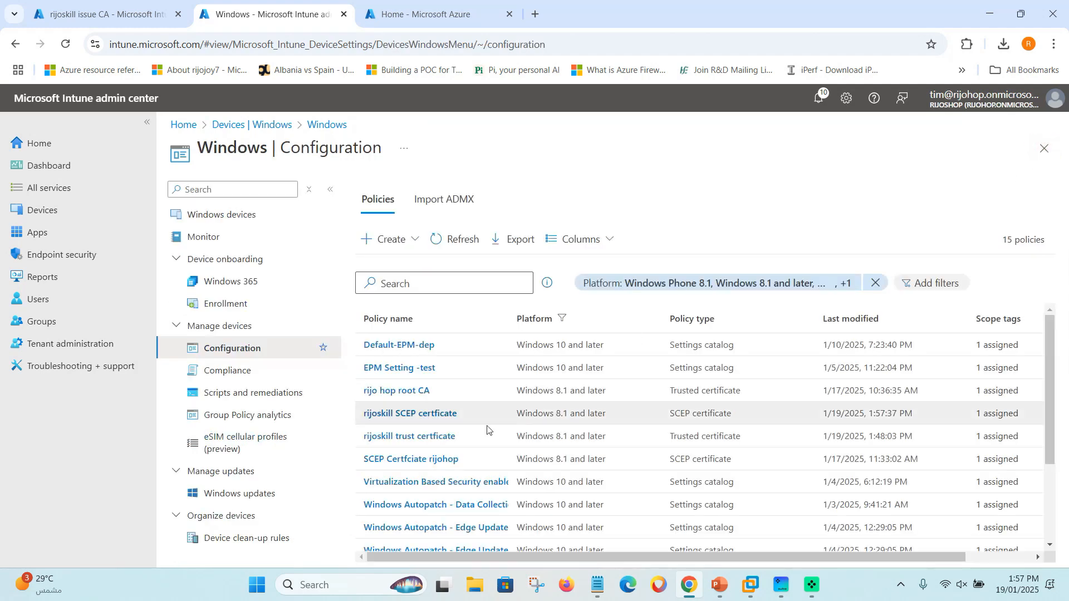
left_click(398, 440)
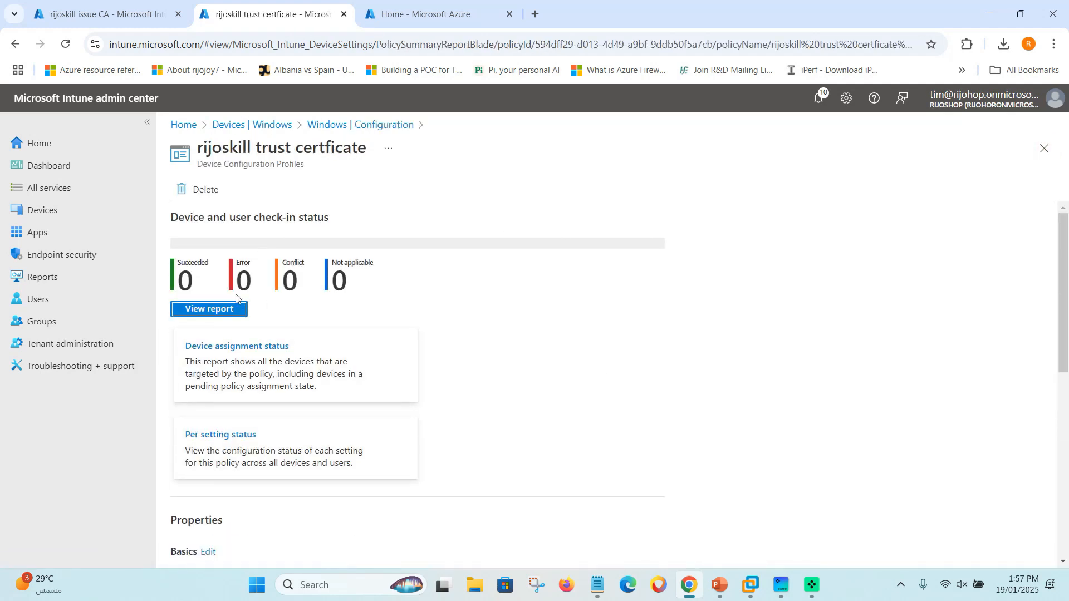
left_click(1044, 150)
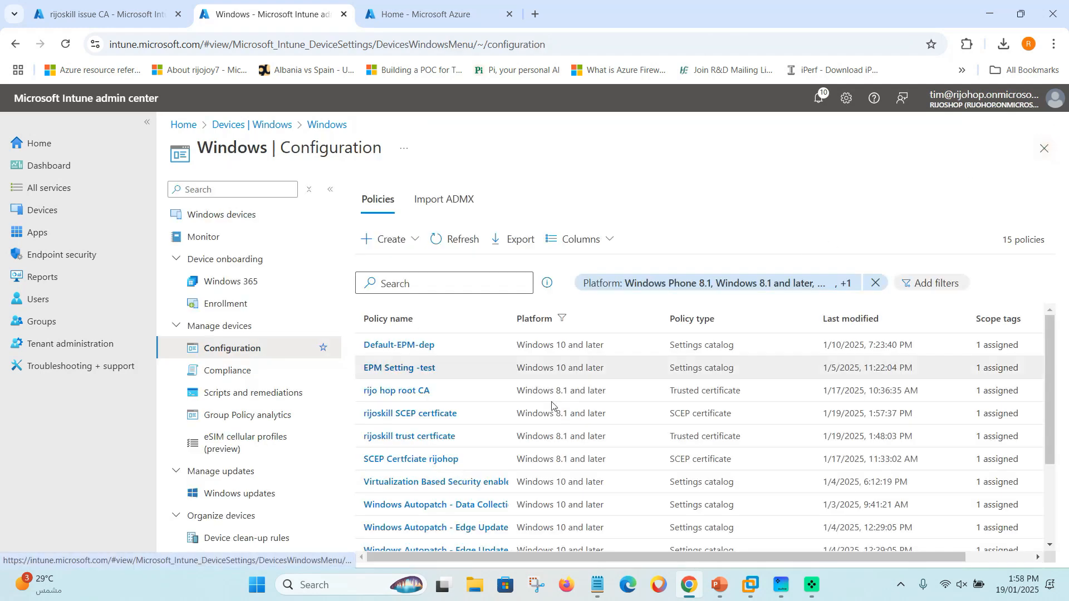
Sync the Windows 11 device from Devices > Windows, then bring VMware Workstation forward.
left_click(61, 211)
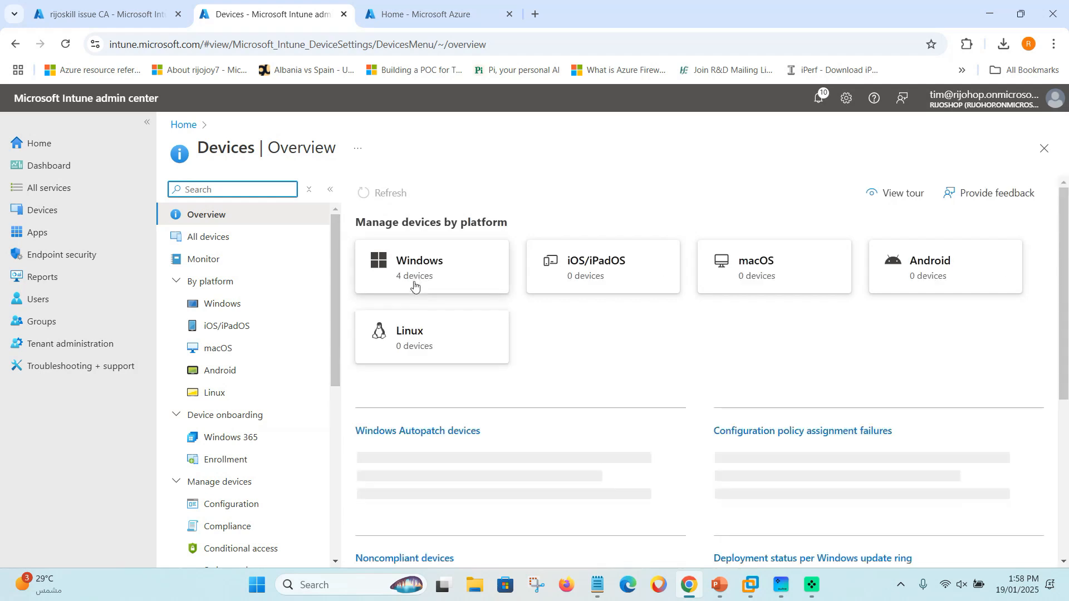
left_click(416, 270)
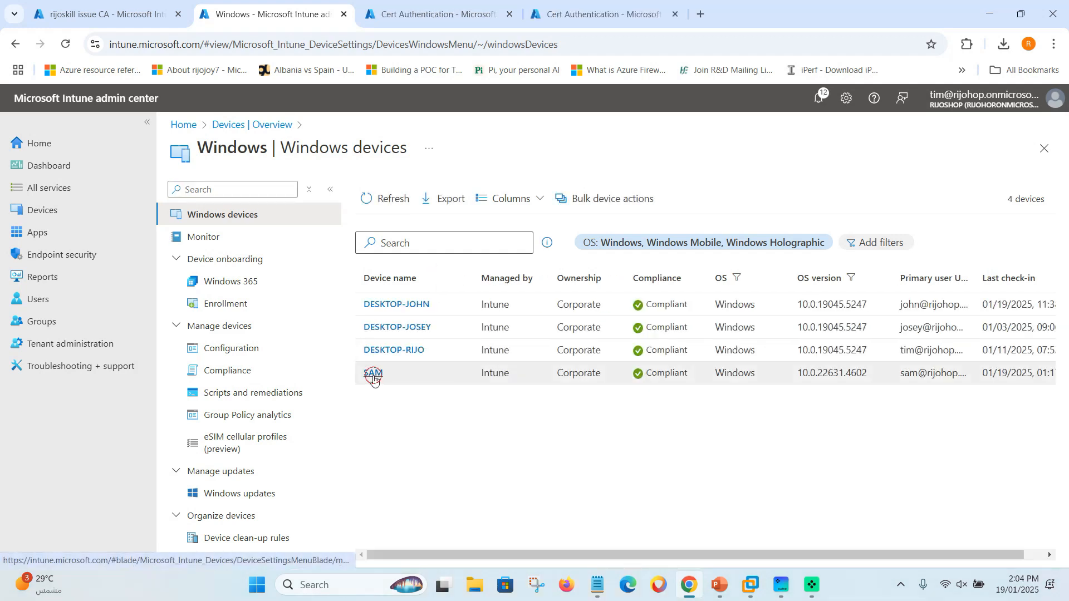
left_click(373, 373)
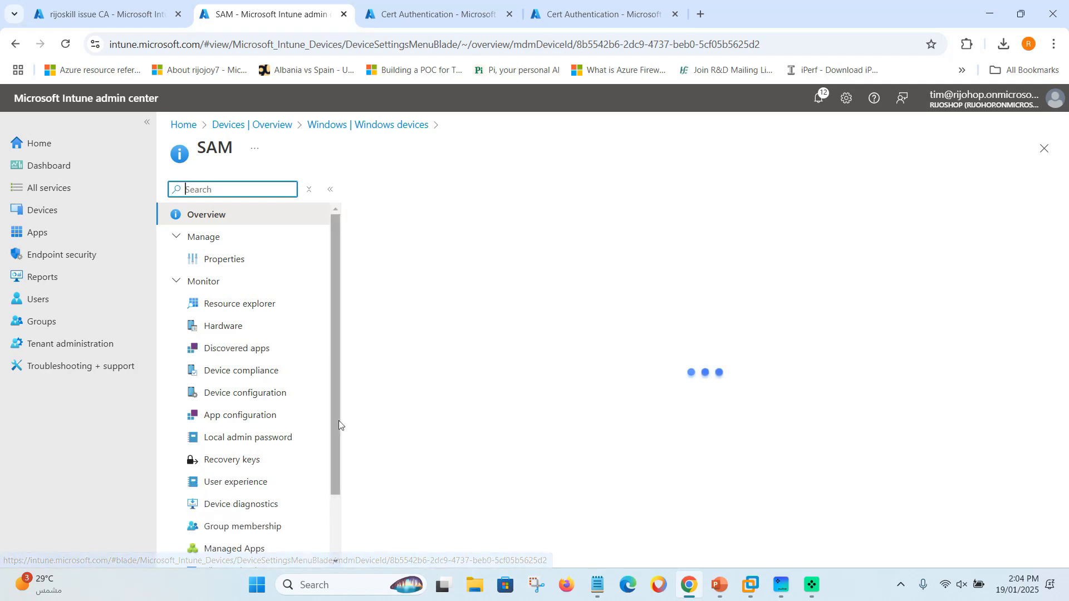
scroll(271, 480, "down", 1)
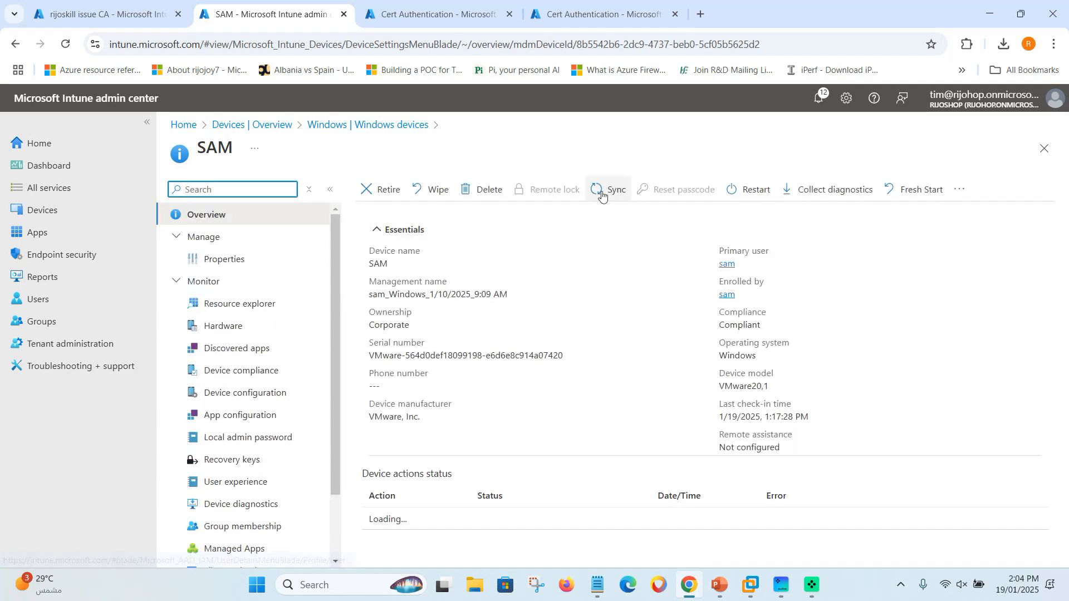
left_click(602, 196)
left_click(381, 274)
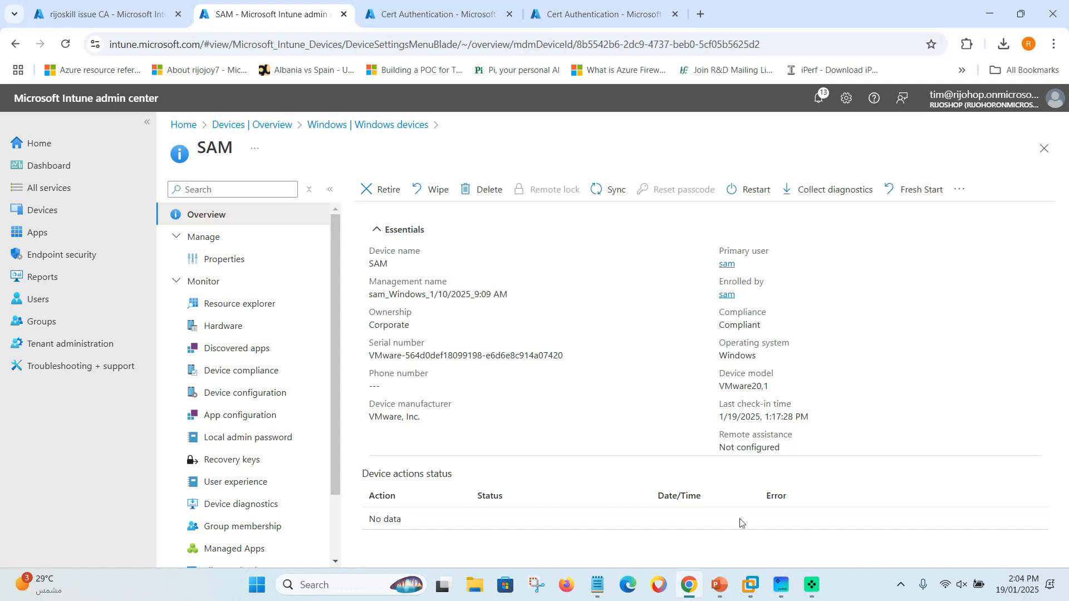
left_click(750, 584)
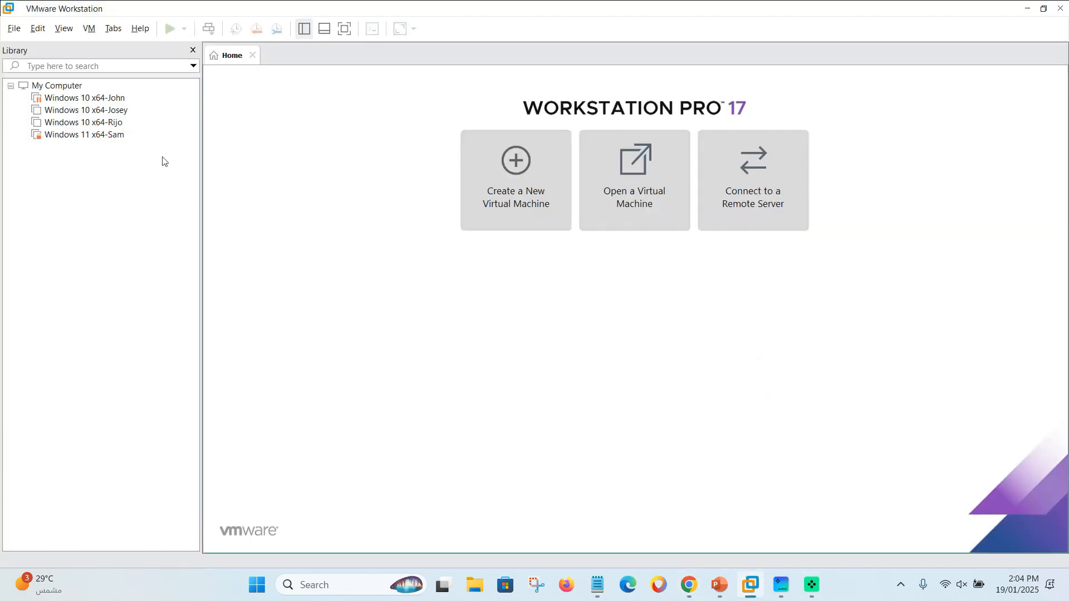
Power on the Windows 11 virtual machine and sign in with the PIN.
left_click(92, 141)
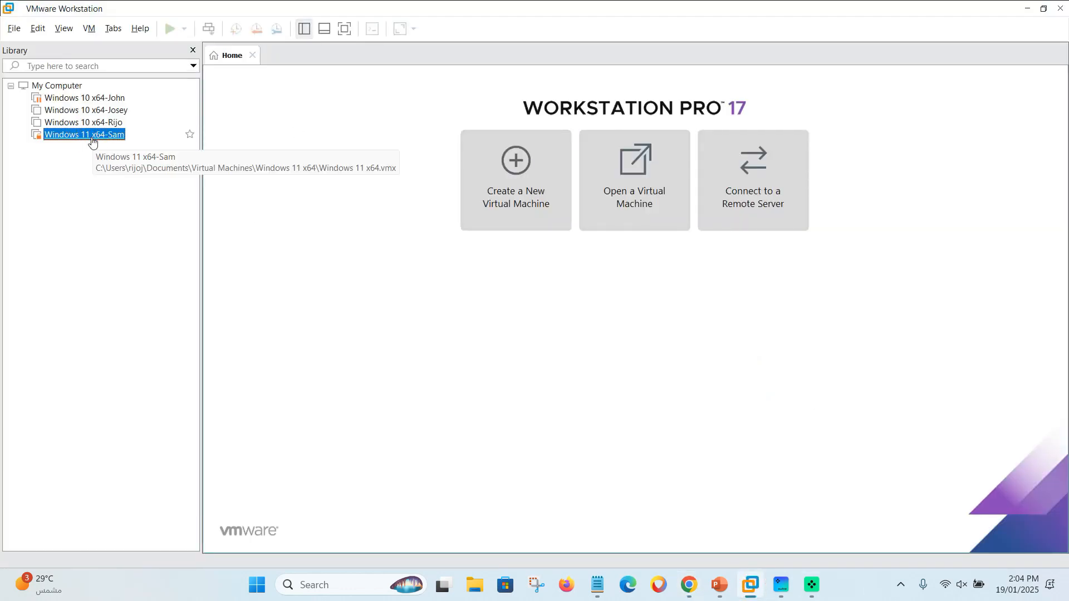
double_click(92, 140)
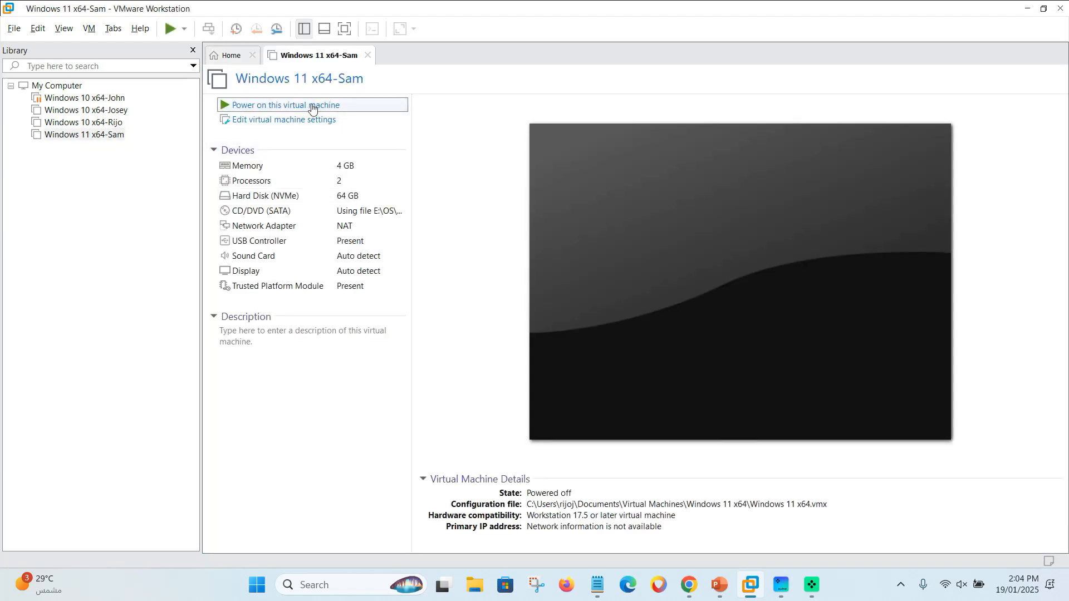
left_click(311, 106)
left_click(626, 340)
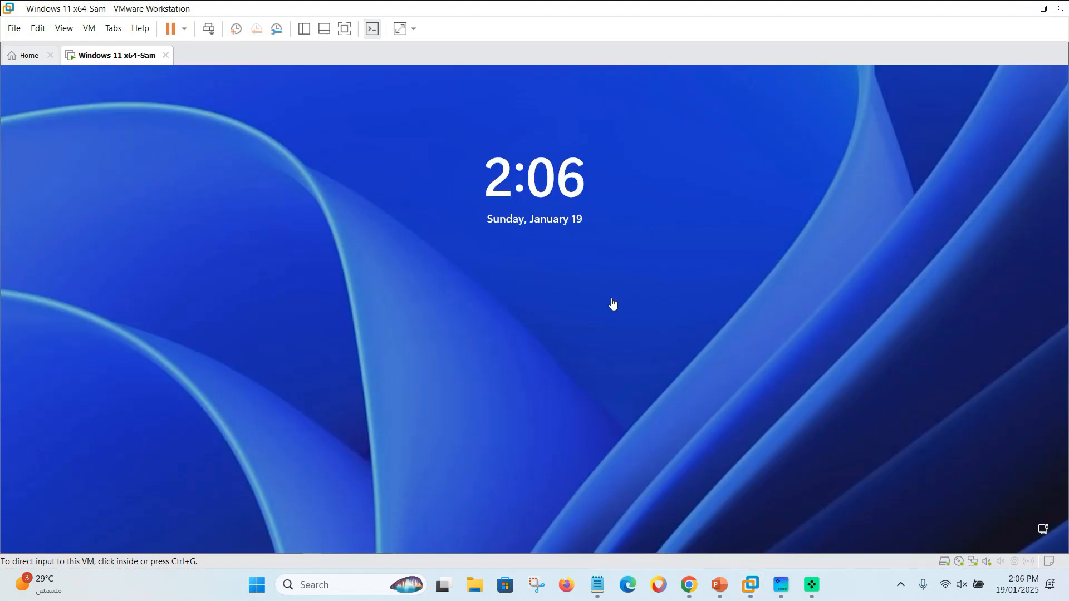
left_click(513, 280)
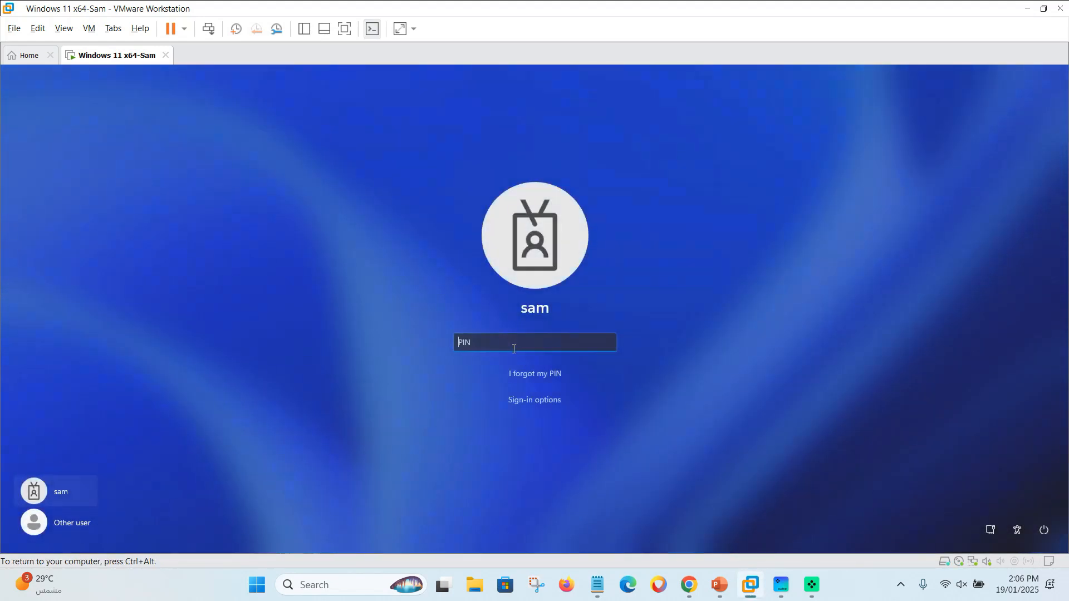
type("1")
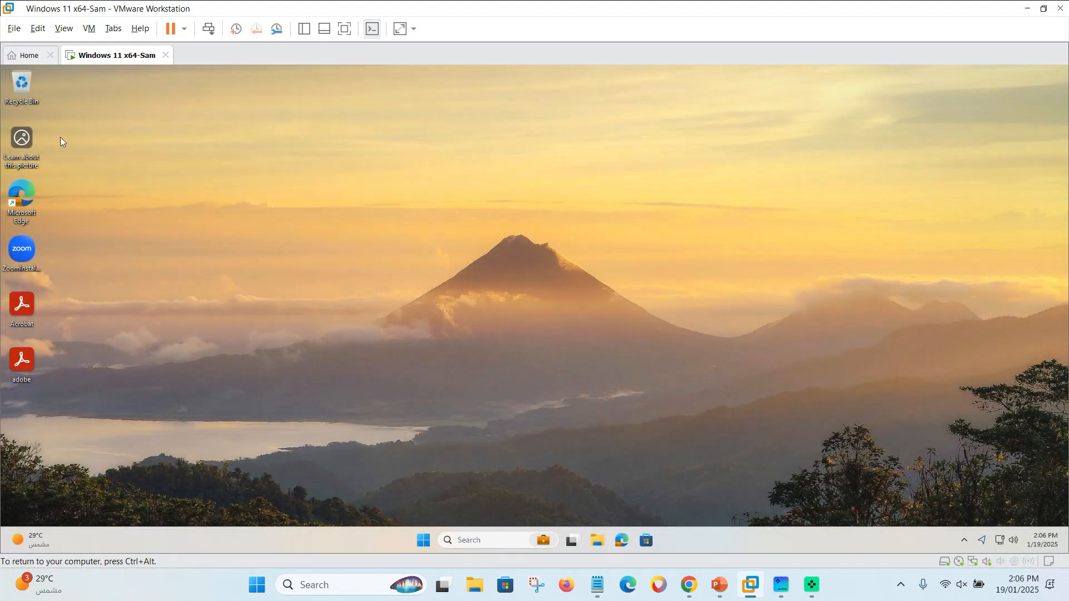
Open the user certificate manager via 'cert' search and list the Personal and Trusted Root certificates.
left_click(457, 543)
type("cert")
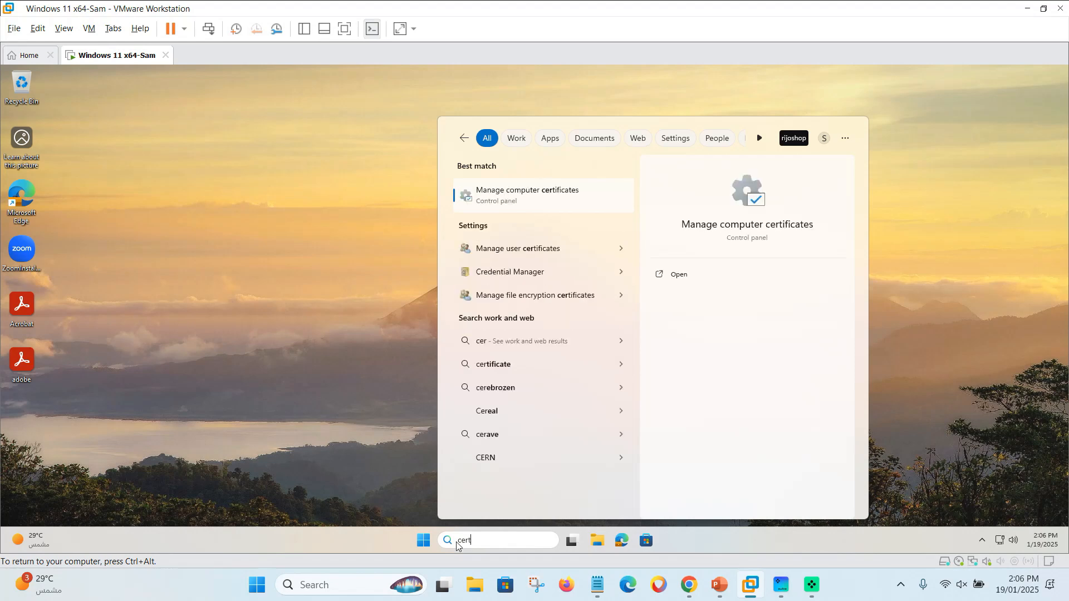
left_click(530, 199)
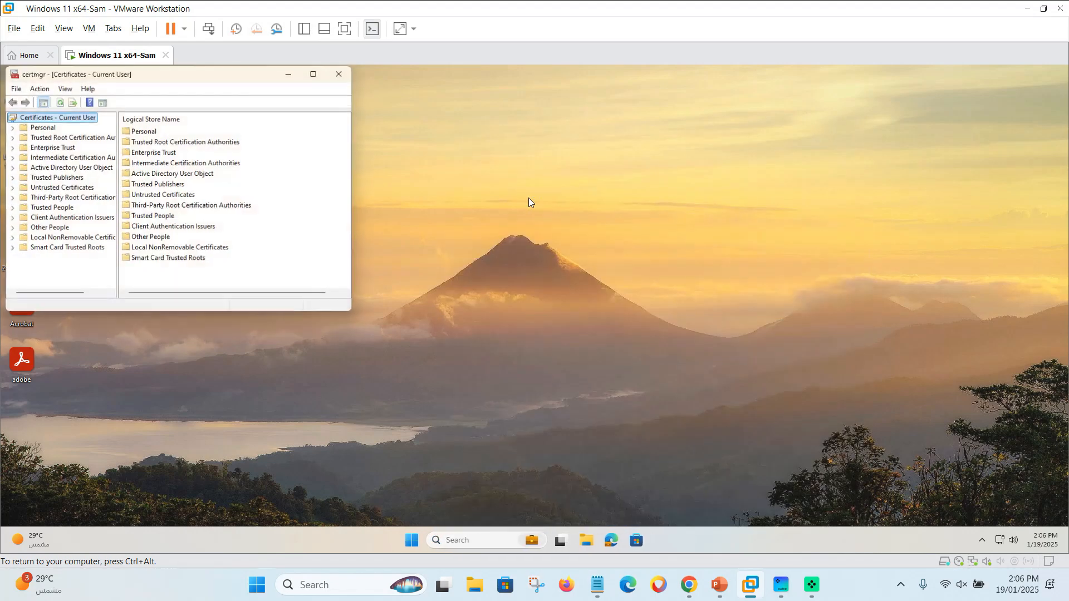
left_click_drag(244, 82, 475, 152)
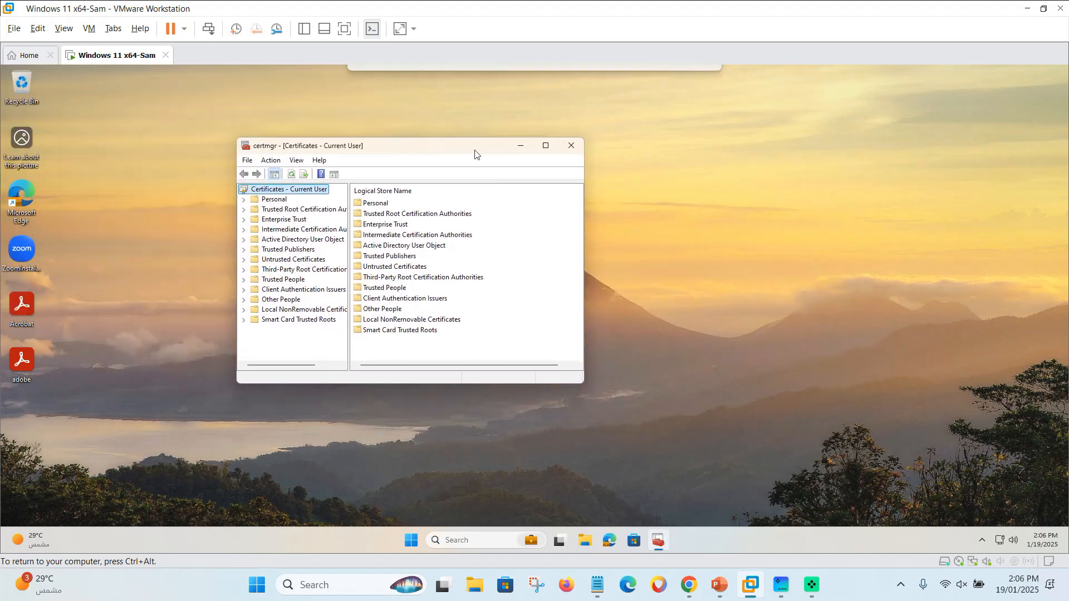
left_click(244, 200)
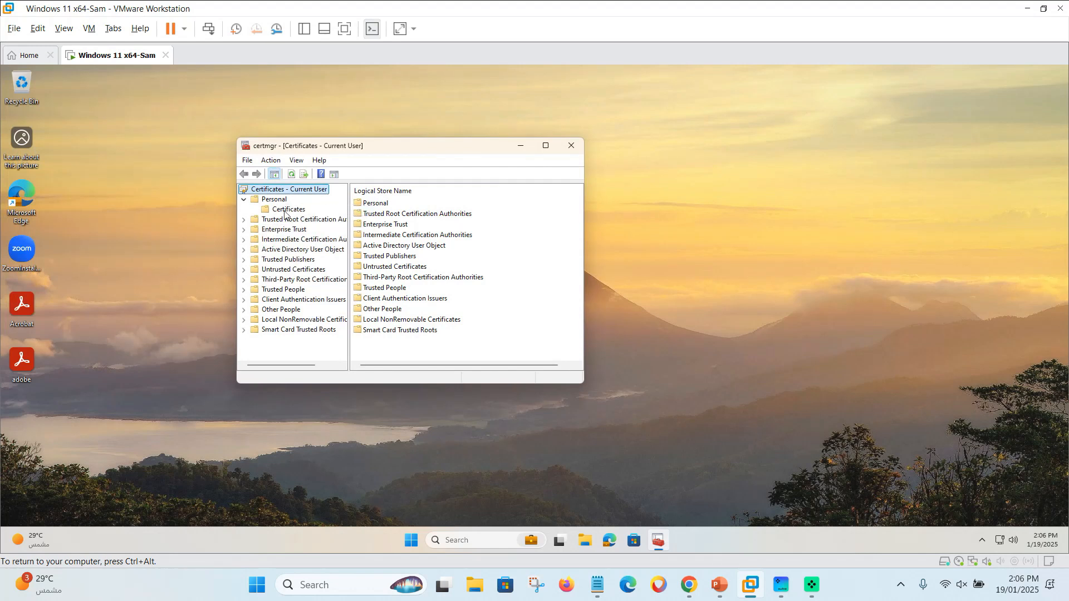
left_click(288, 209)
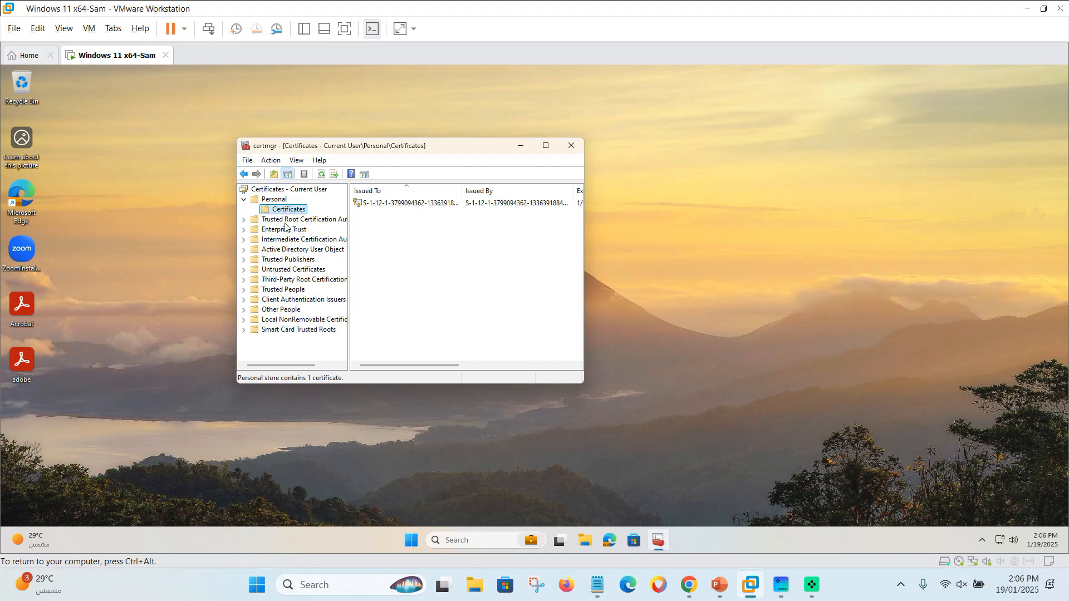
left_click(243, 219)
left_click(288, 230)
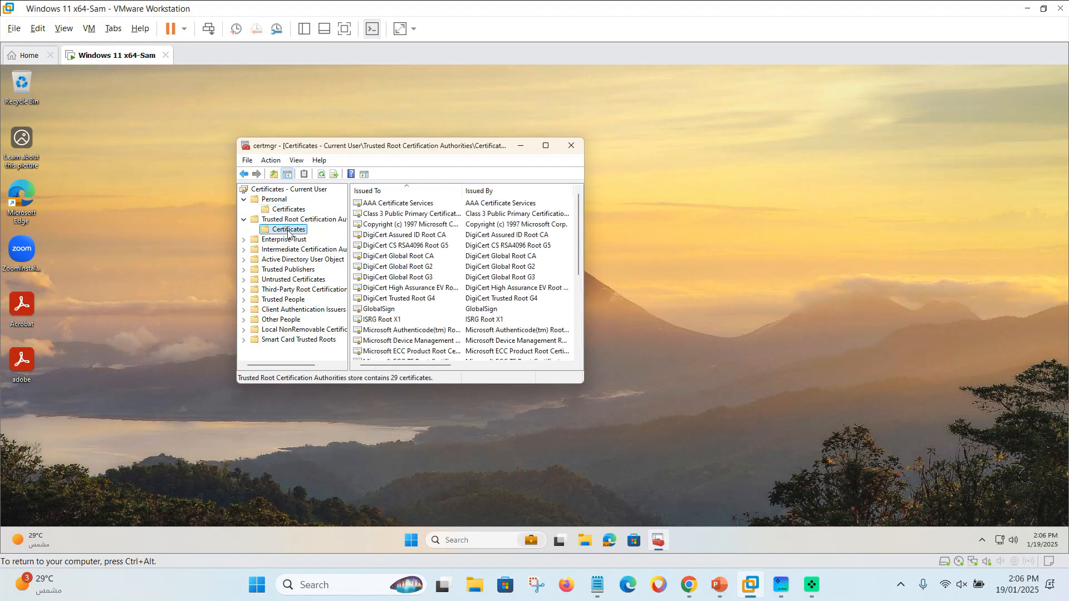
left_click(545, 146)
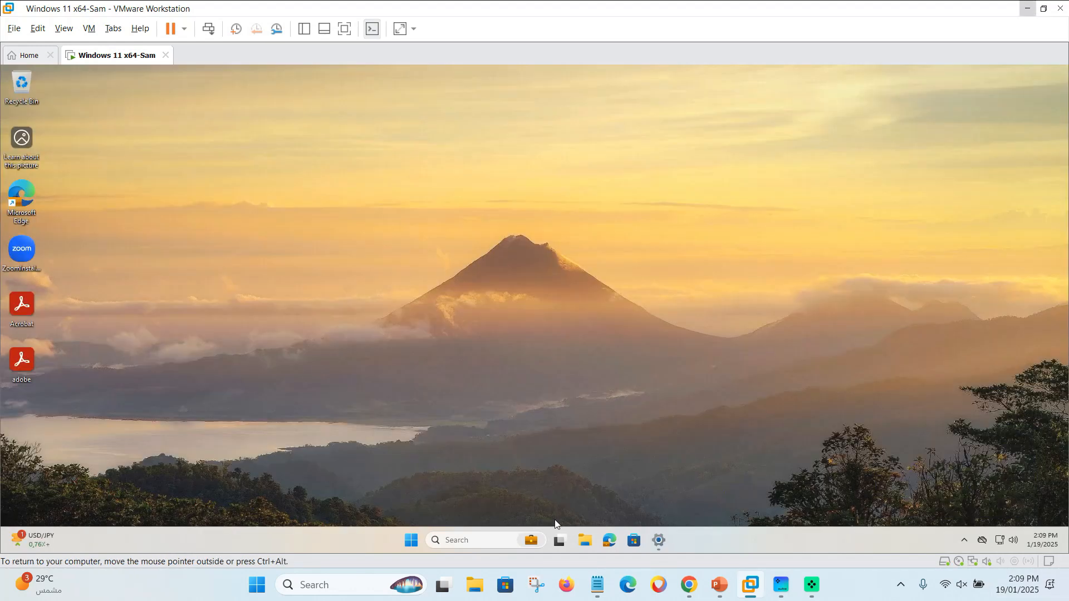
Reopen the user certificate manager full screen and list the Trusted Root Certification Authorities certificates.
left_click(486, 541)
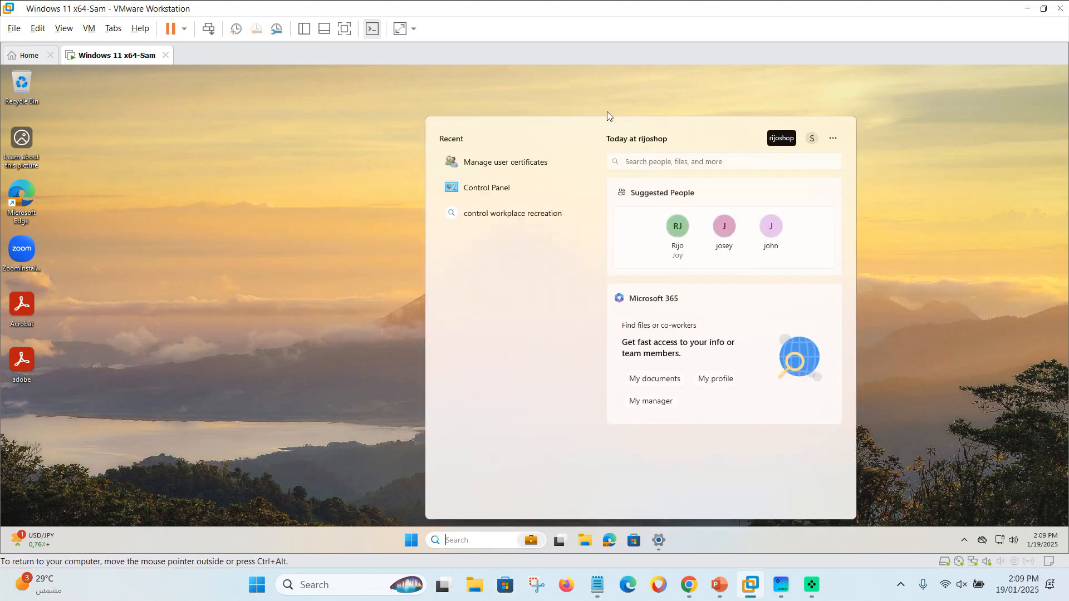
left_click(512, 165)
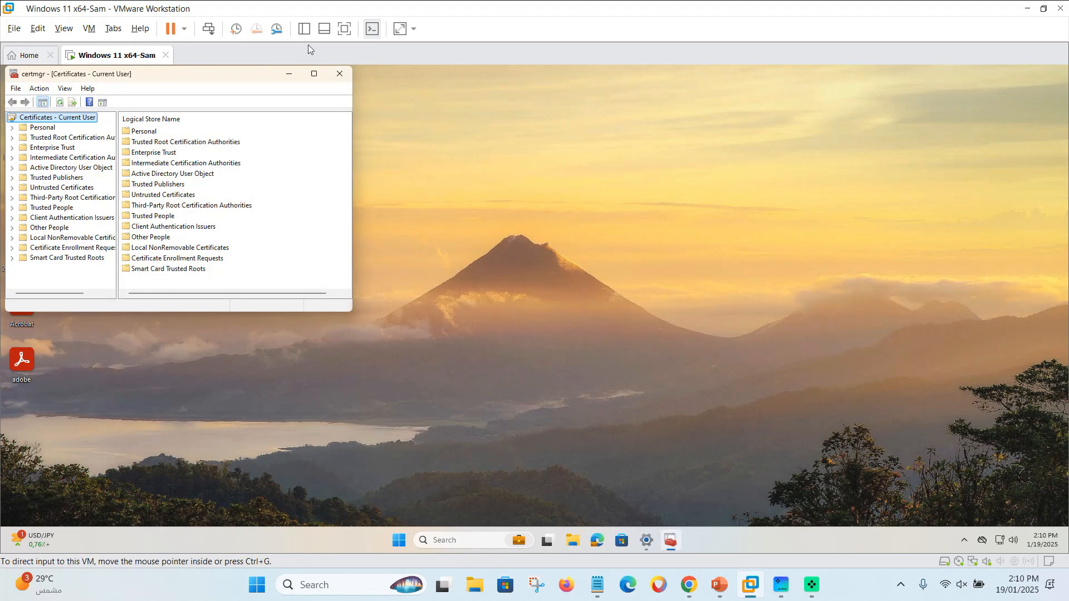
left_click(314, 73)
left_click(8, 132)
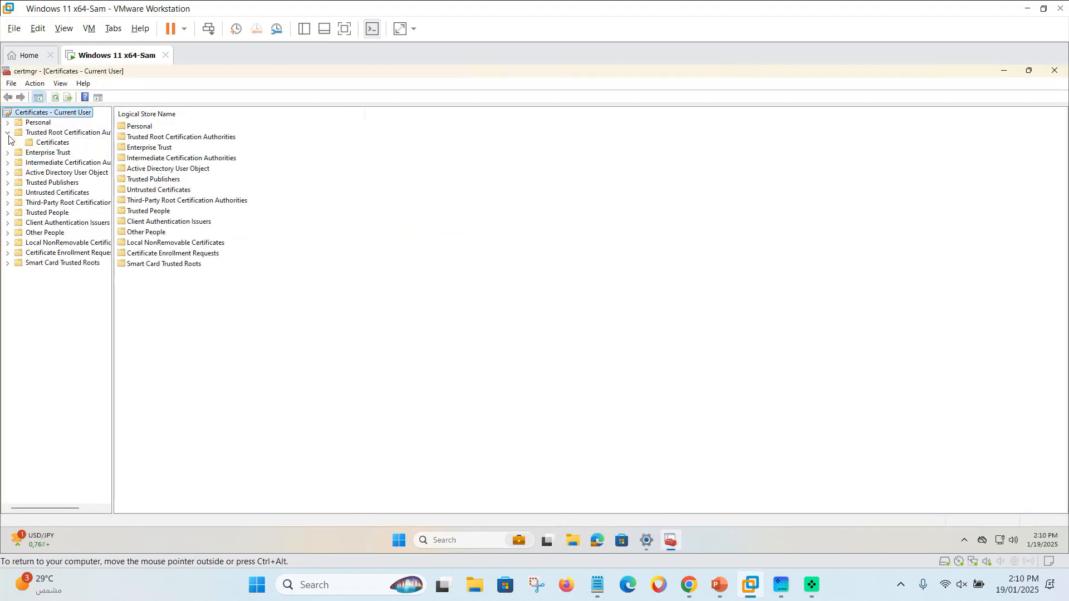
left_click(46, 142)
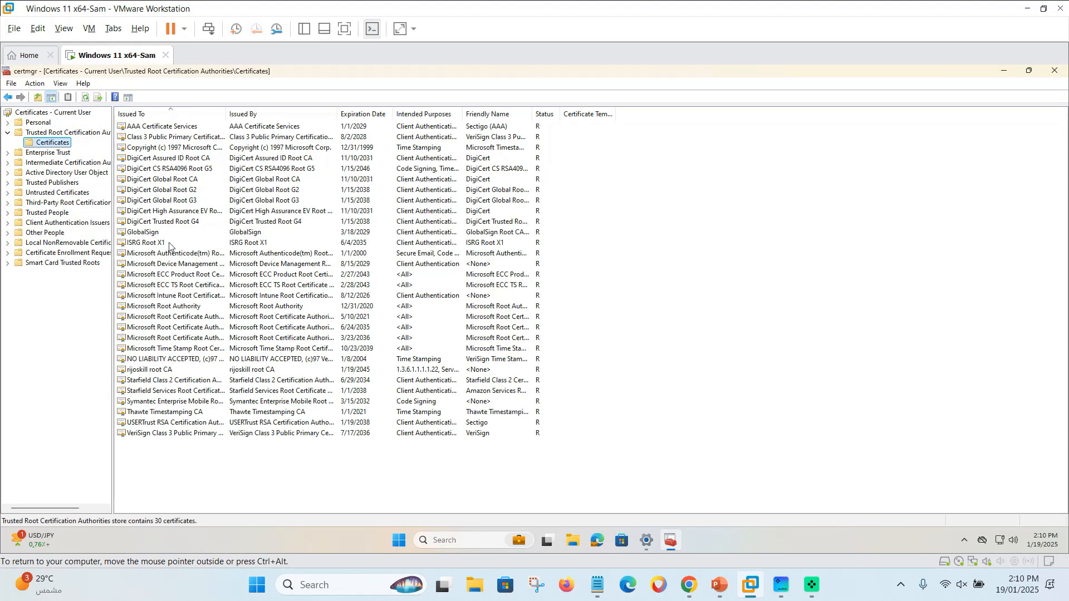
Inspect the rijoskill root CA certificate's details and confirm its certification path status is OK.
double_click(151, 373)
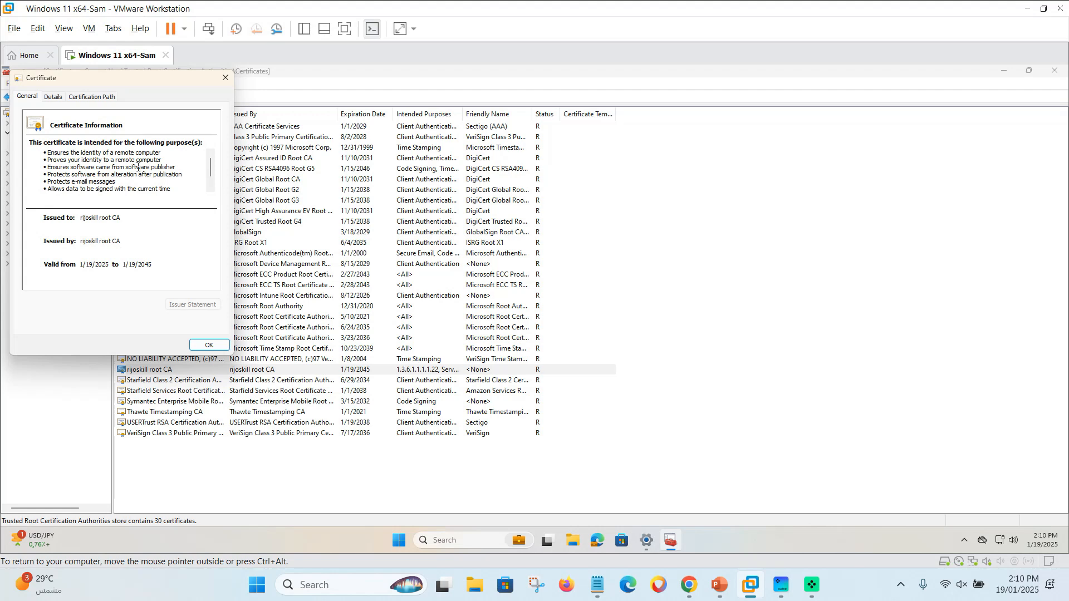
left_click(53, 98)
scroll(52, 165, "down", 3)
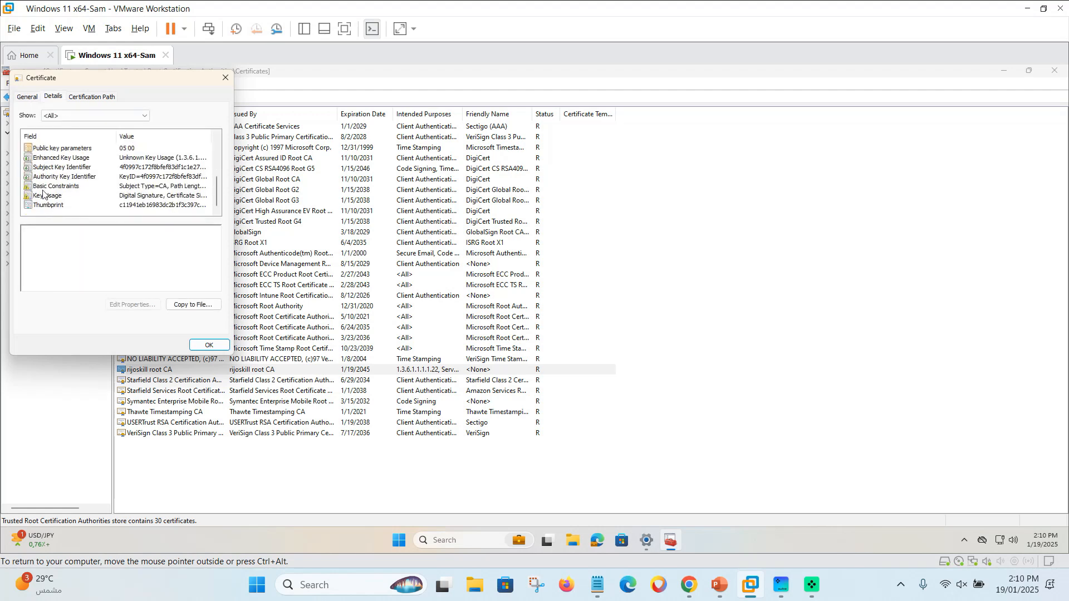
left_click(91, 97)
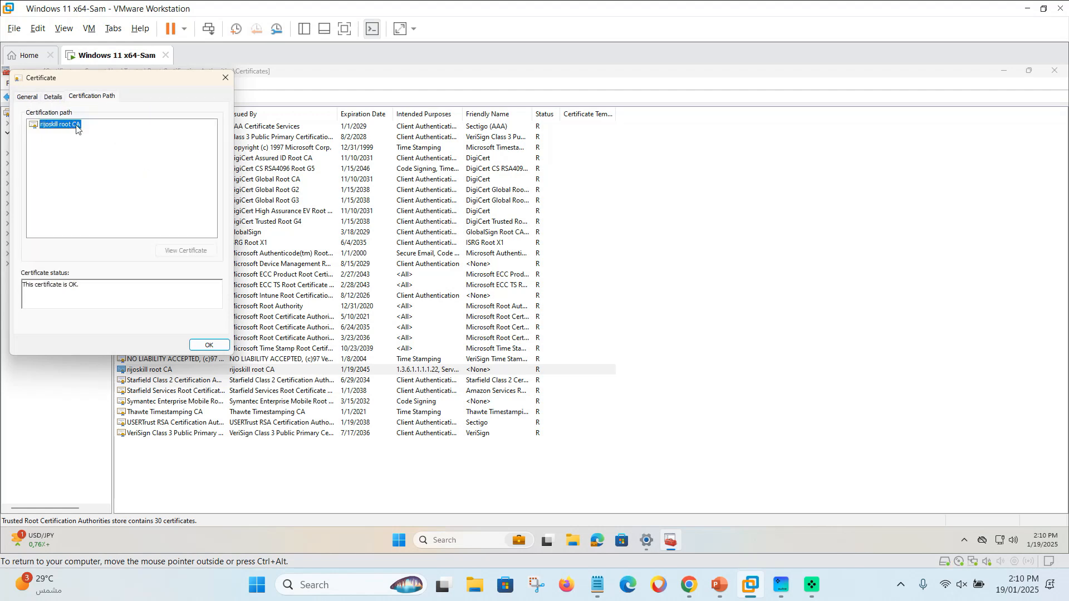
left_click(227, 79)
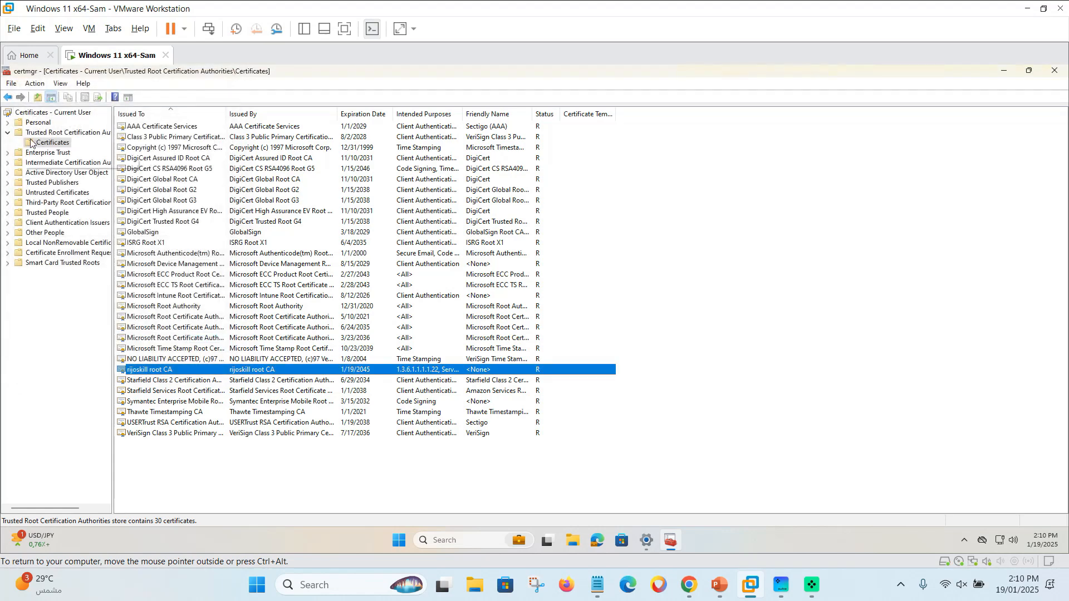
left_click(52, 151)
Verify the personal Client Authentication certificate chains rijoskill root CA → rijoskill issue CA, then close certmgr.
left_click(52, 133)
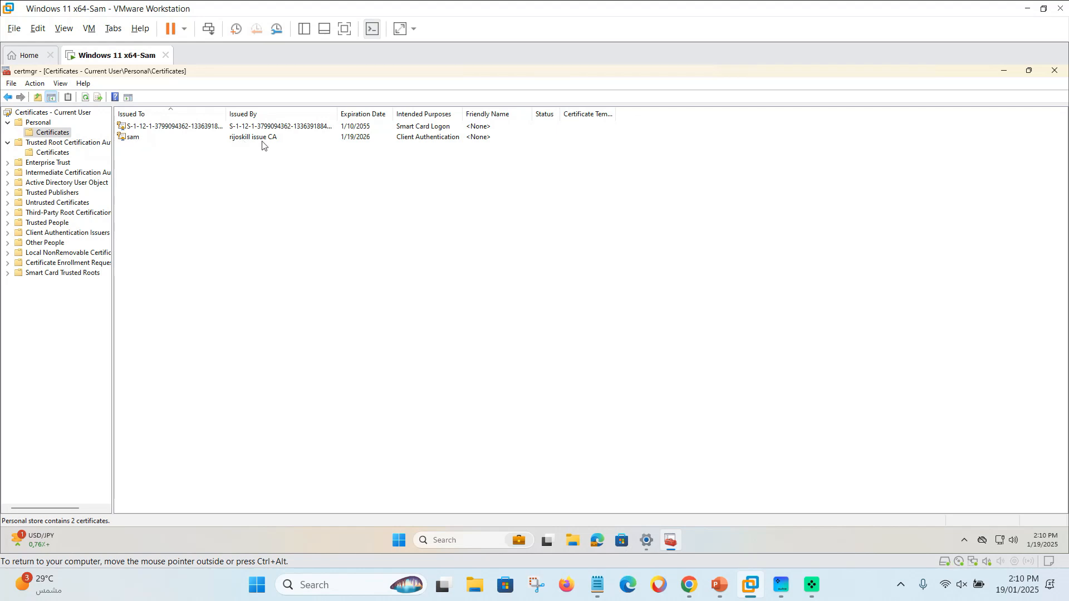
double_click(147, 140)
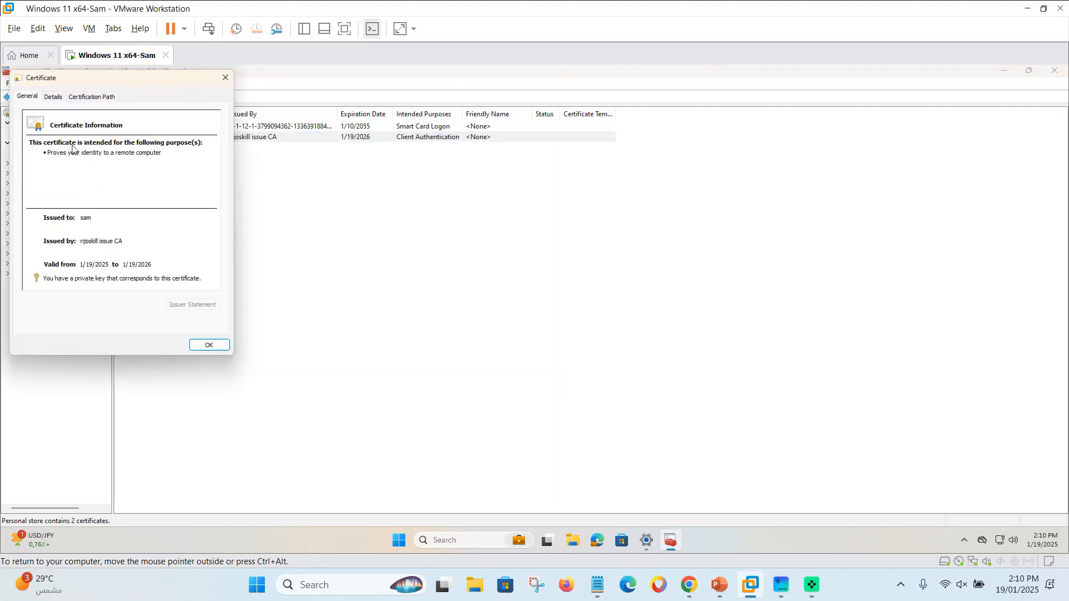
left_click(56, 97)
scroll(75, 176, "down", 5)
scroll(75, 176, "up", 3)
left_click(84, 98)
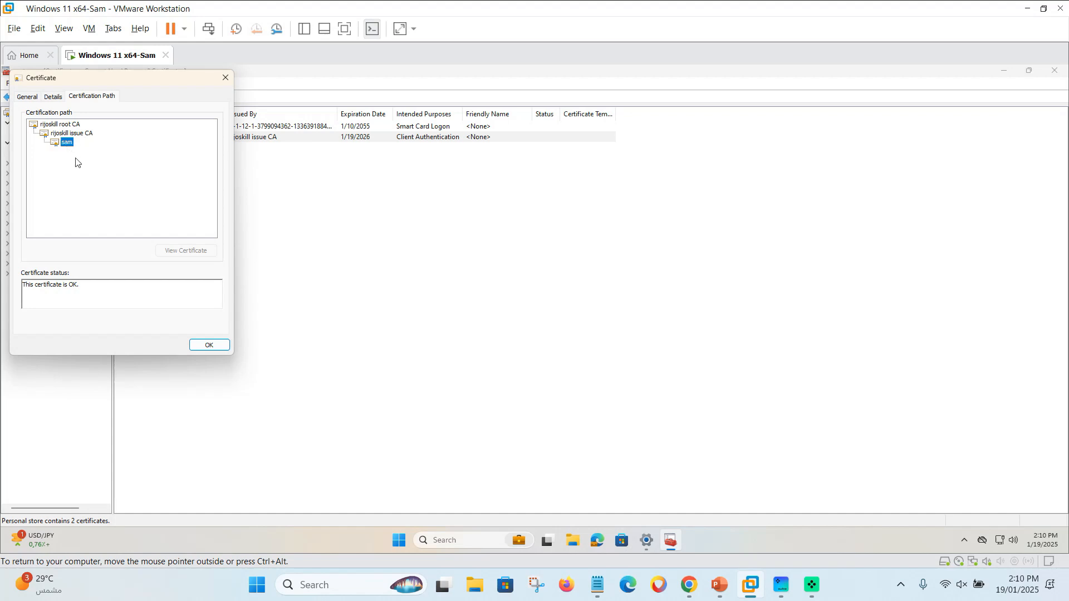
left_click(228, 84)
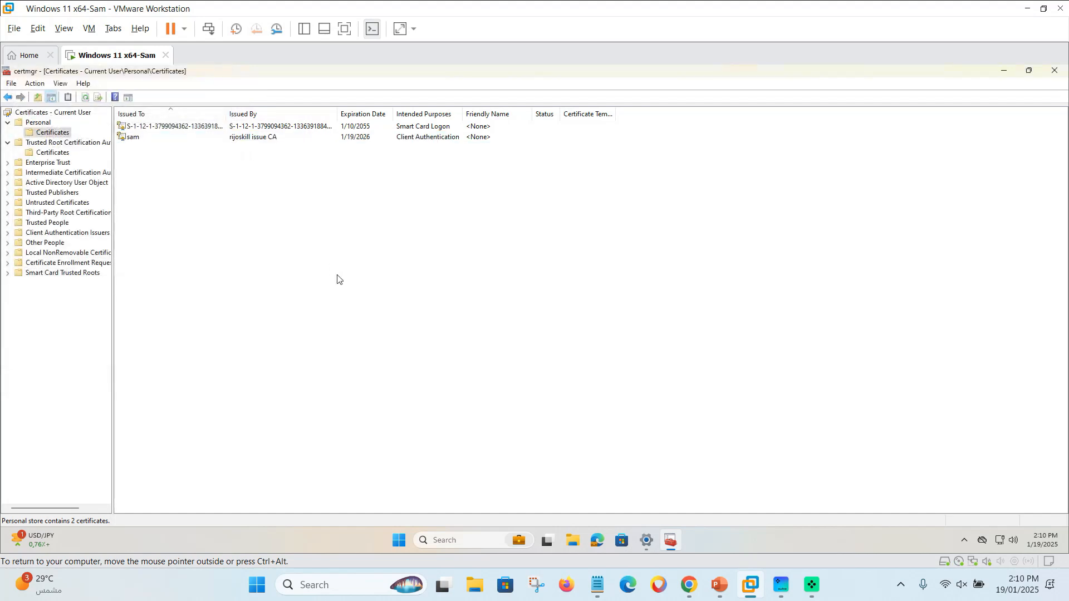
left_click(1054, 71)
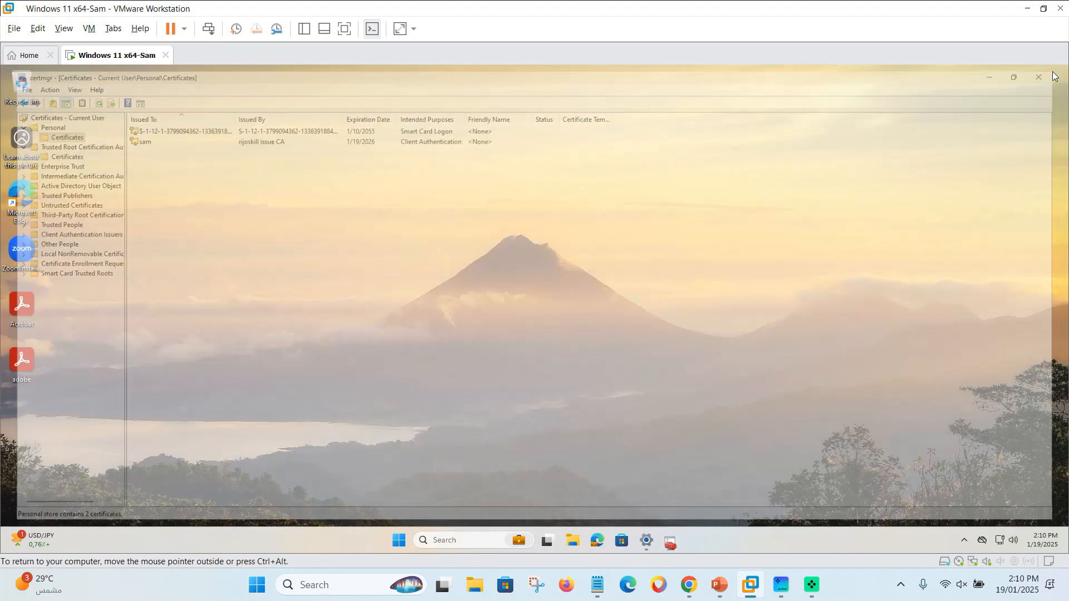
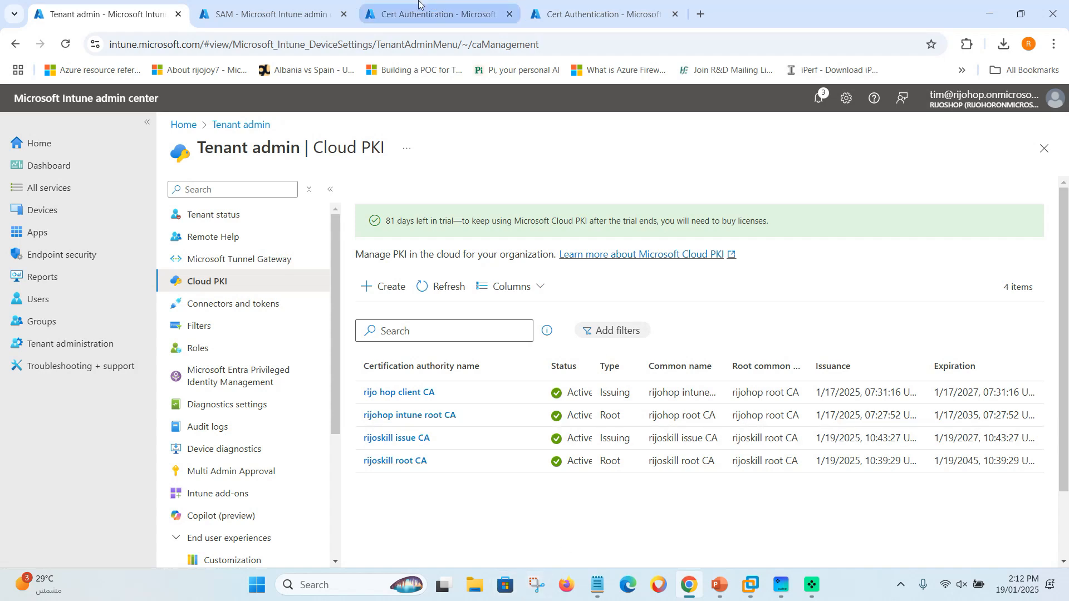
In the Azure portal, go to Microsoft Entra ID > Security > Public key infrastructure (Preview).
left_click(596, 14)
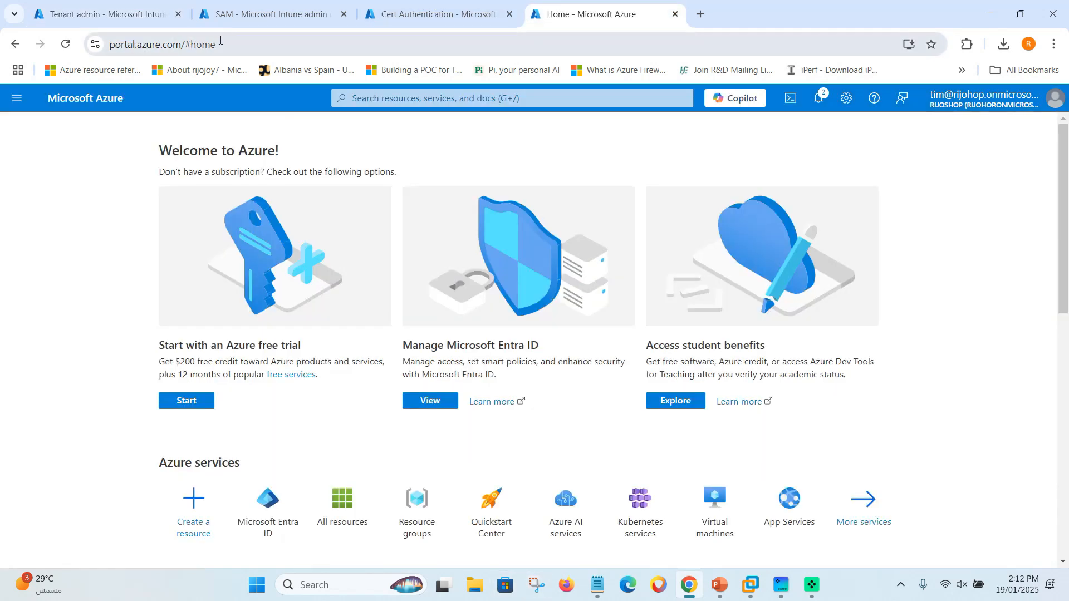
scroll(162, 410, "down", 1)
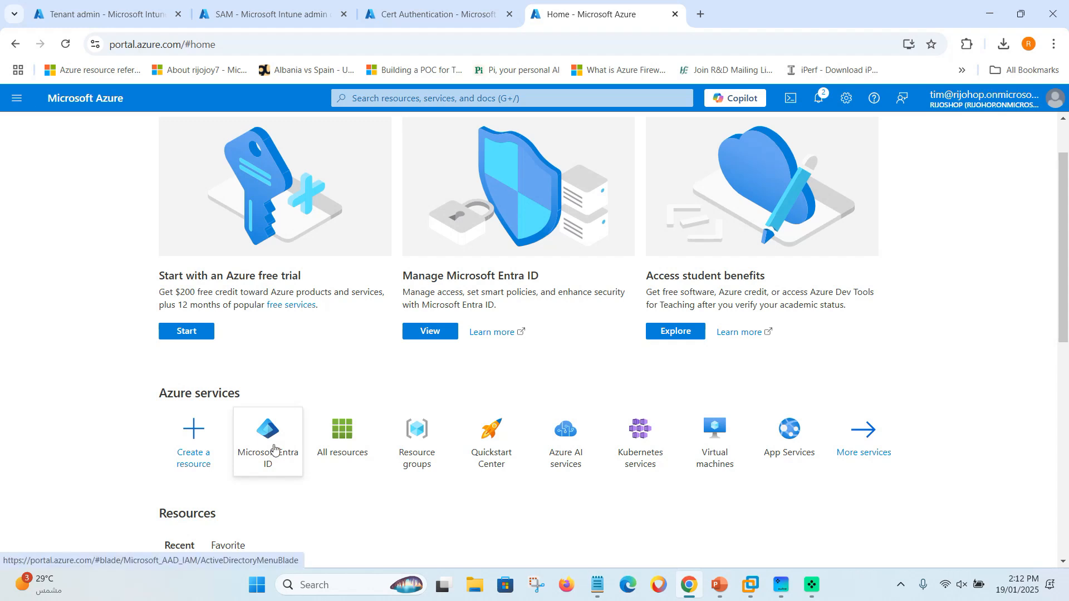
left_click(273, 449)
scroll(106, 355, "down", 2)
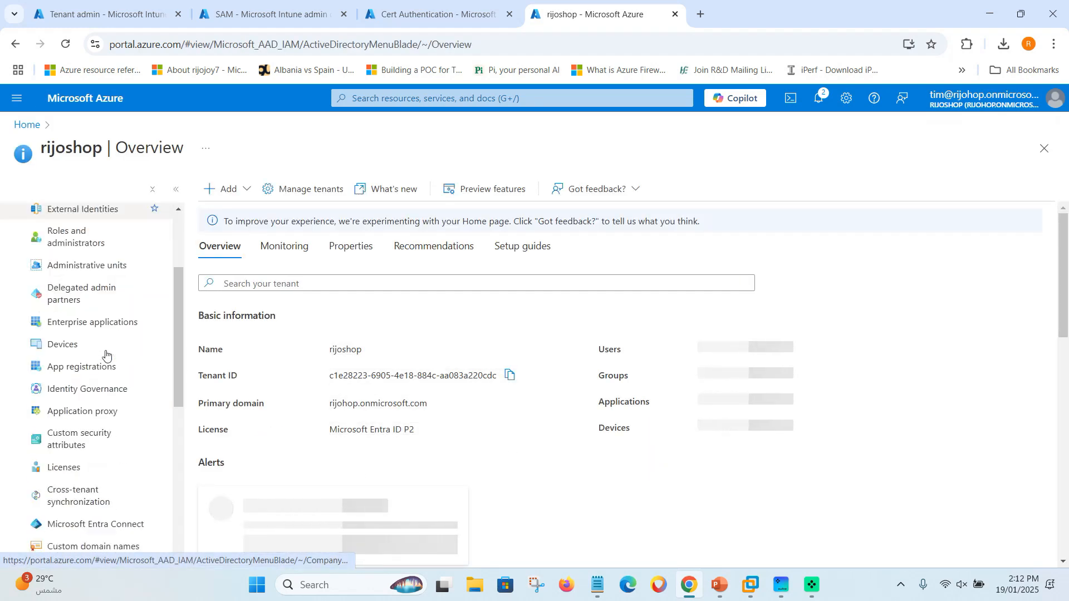
scroll(106, 354, "down", 3)
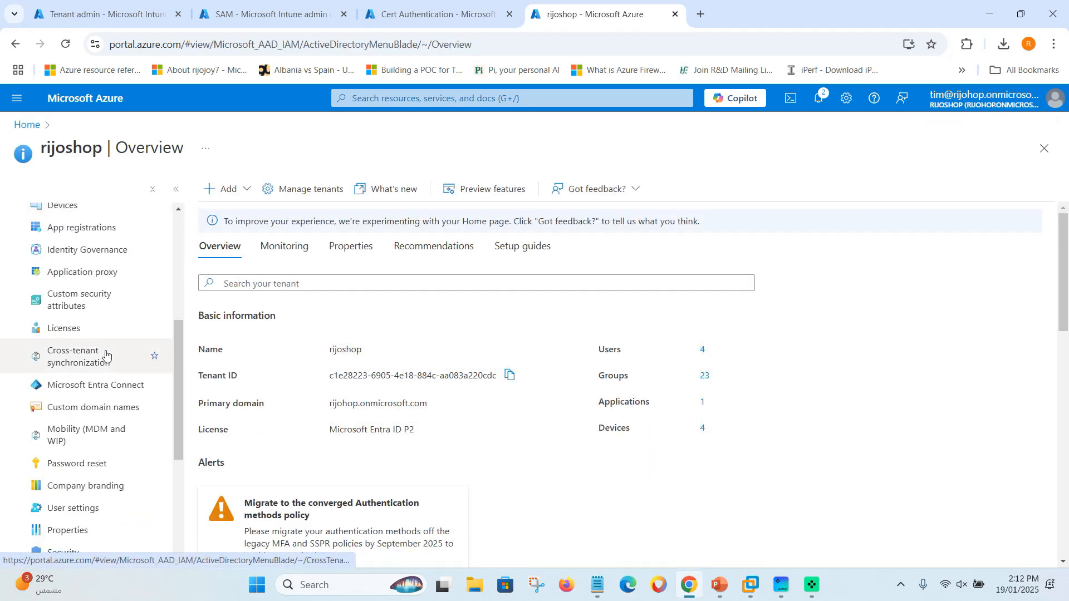
scroll(79, 429, "down", 1)
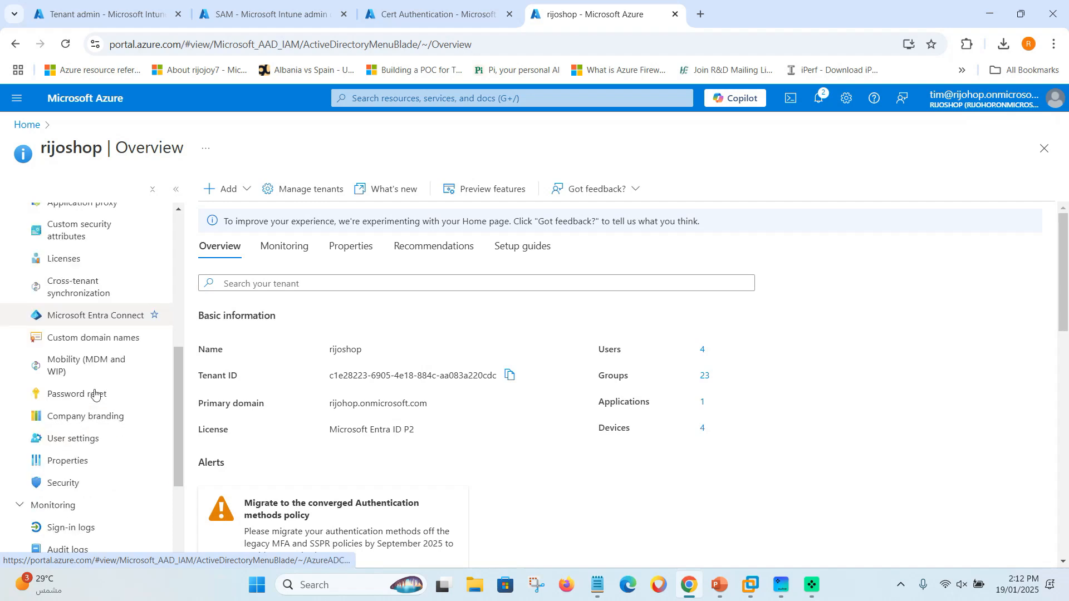
left_click(67, 485)
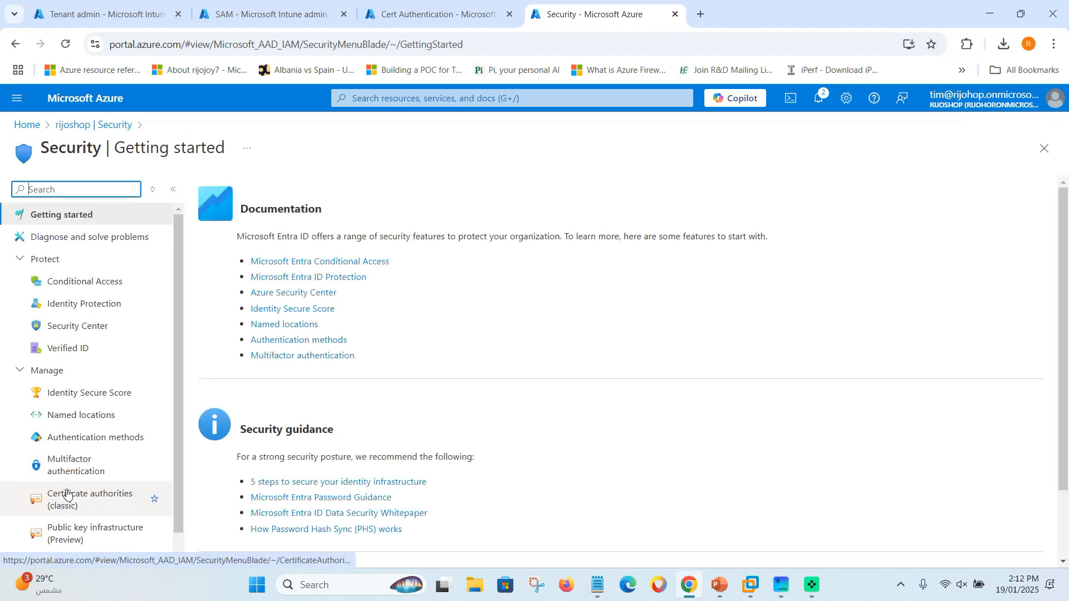
scroll(90, 323, "down", 1)
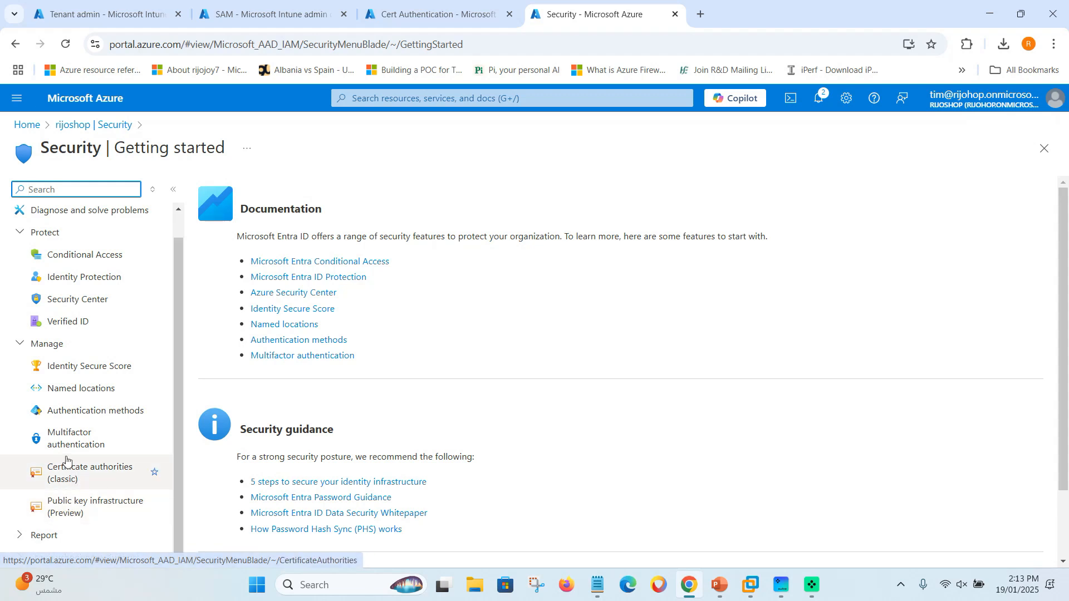
left_click(86, 512)
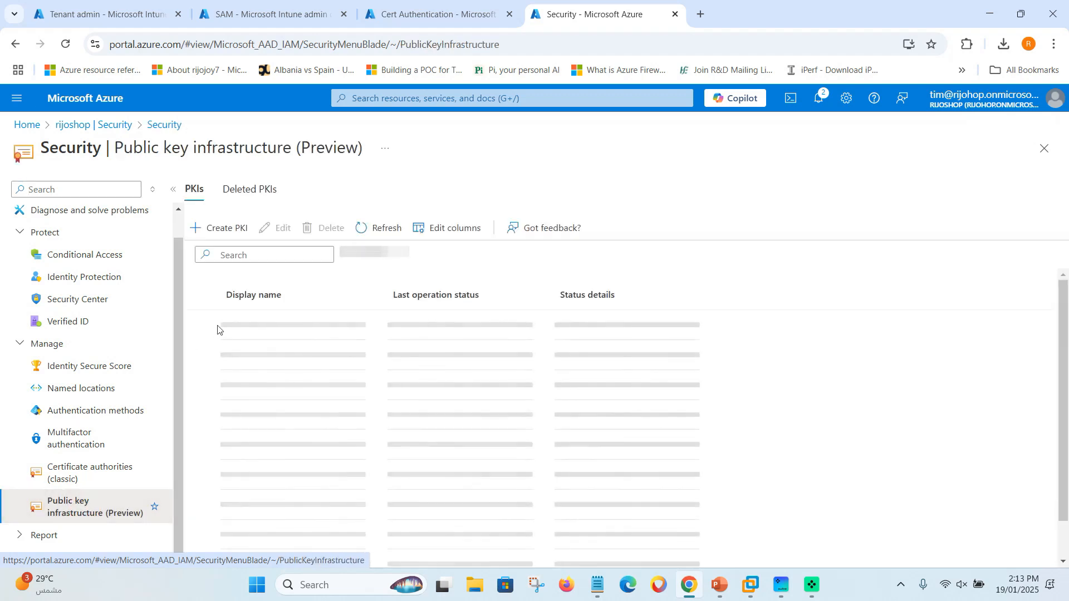
Create a PKI named 'rijoskill cert authenticaton' and open it.
left_click(229, 235)
left_click(559, 404)
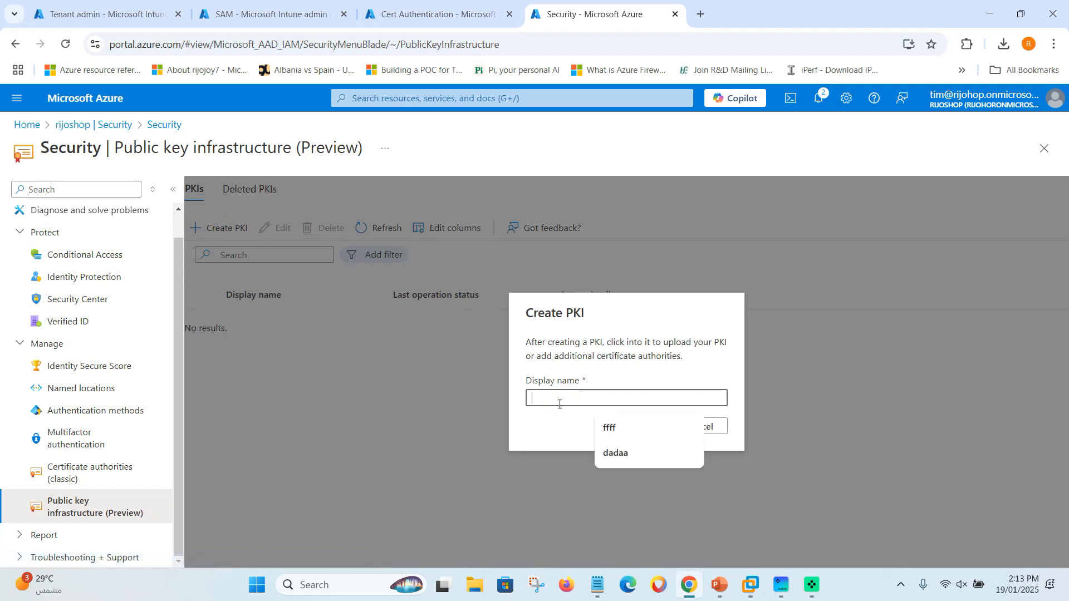
type("rijoskill cert authenticaton")
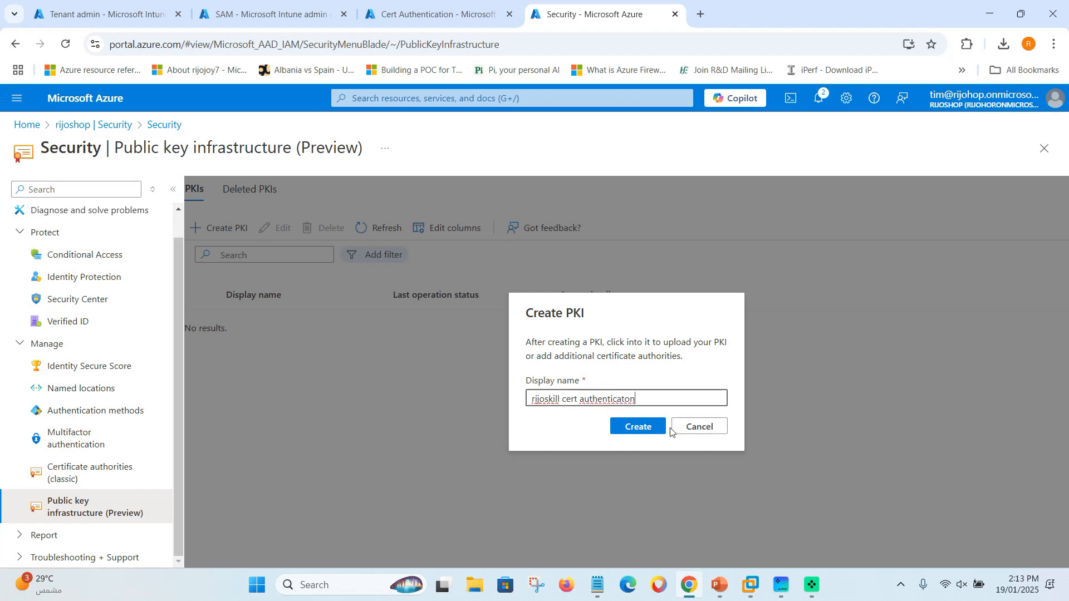
left_click(641, 429)
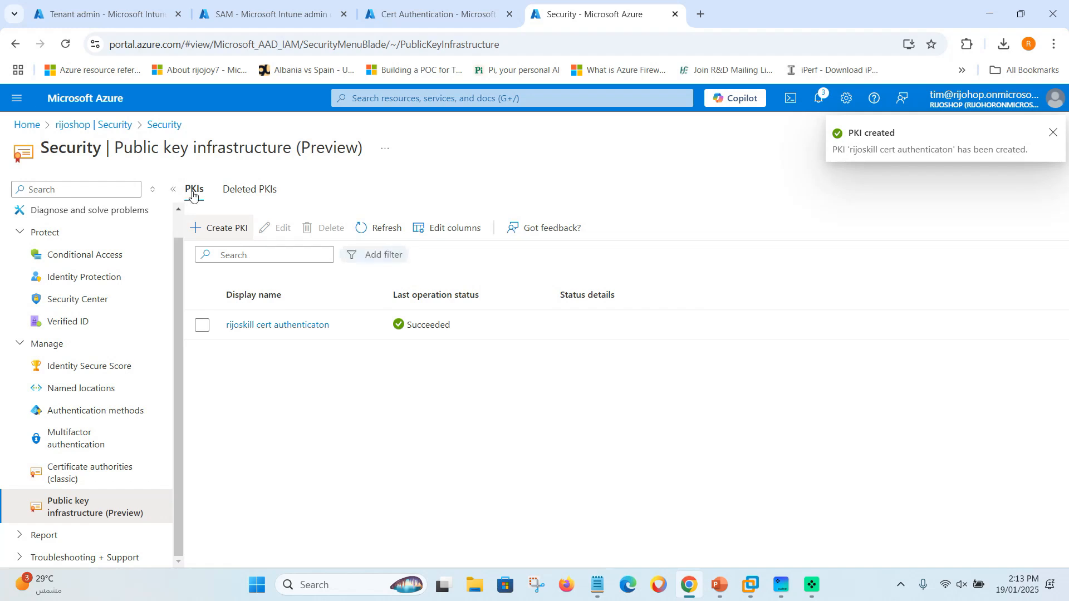
left_click(270, 327)
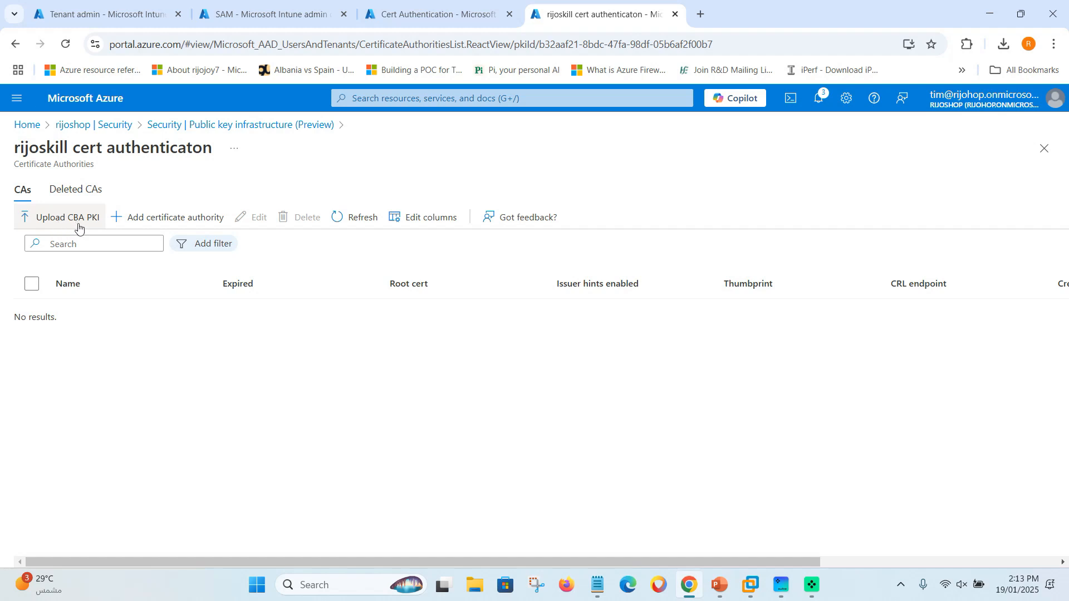
Add a certificate authority from 'rijoskill root CA.cer' in Downloads and mark it as root.
left_click(155, 223)
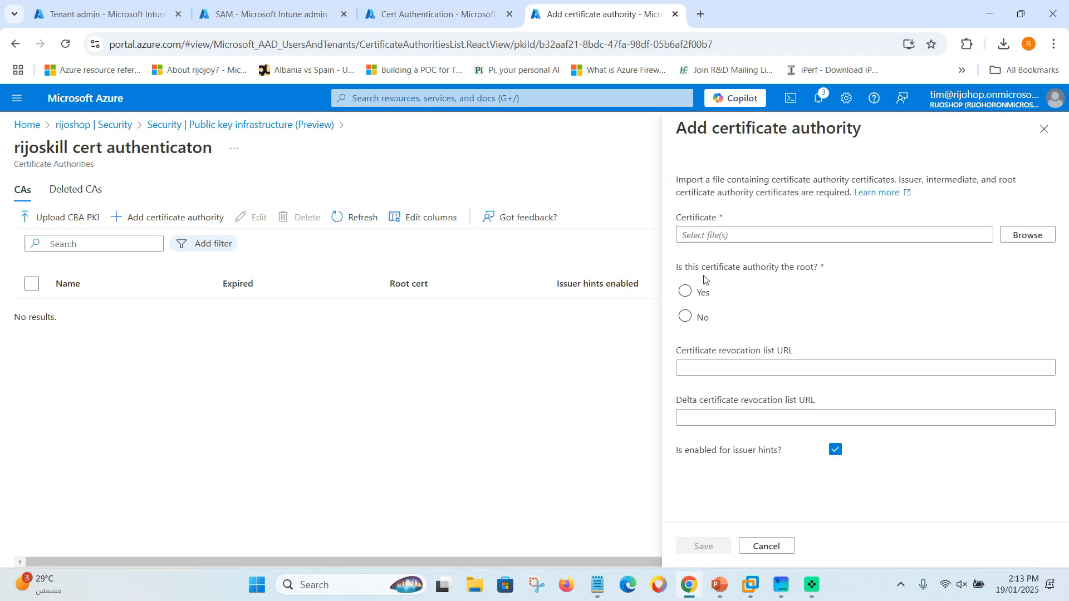
left_click(1012, 239)
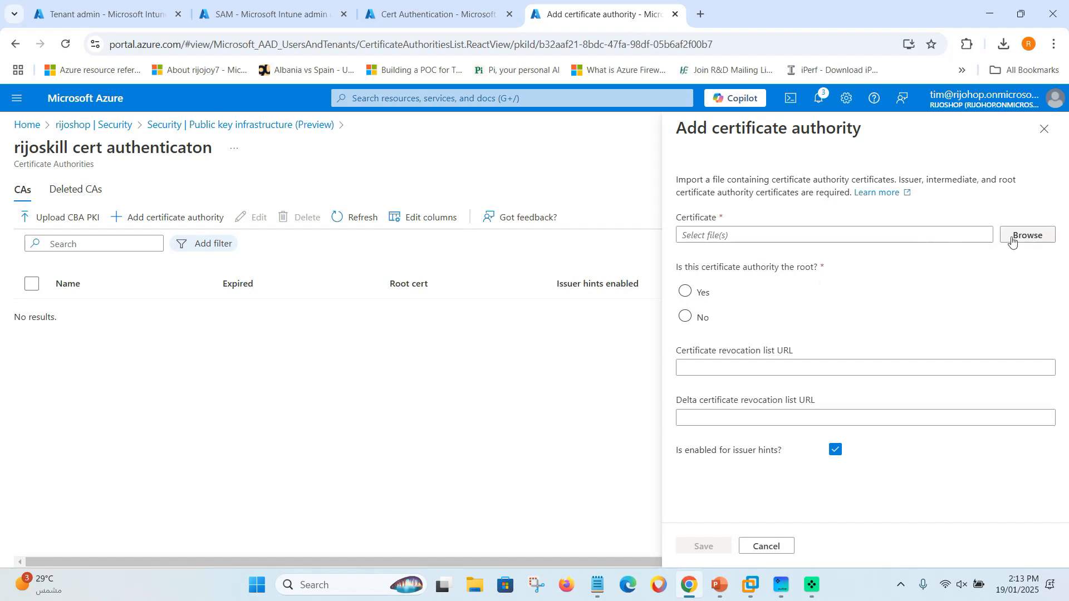
left_click(167, 130)
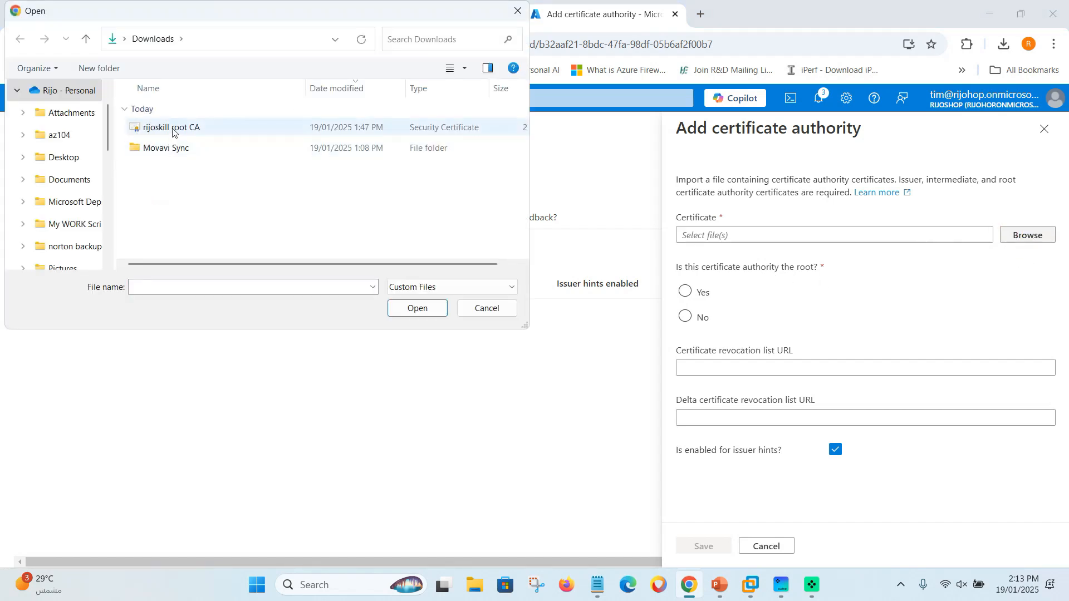
left_click(415, 309)
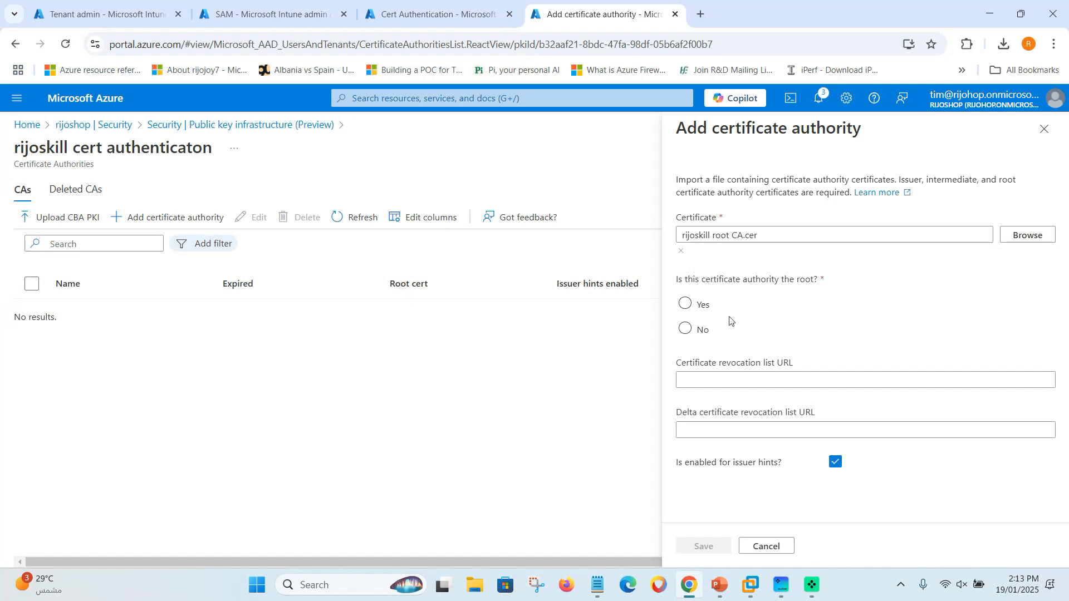
left_click(686, 304)
left_click(703, 379)
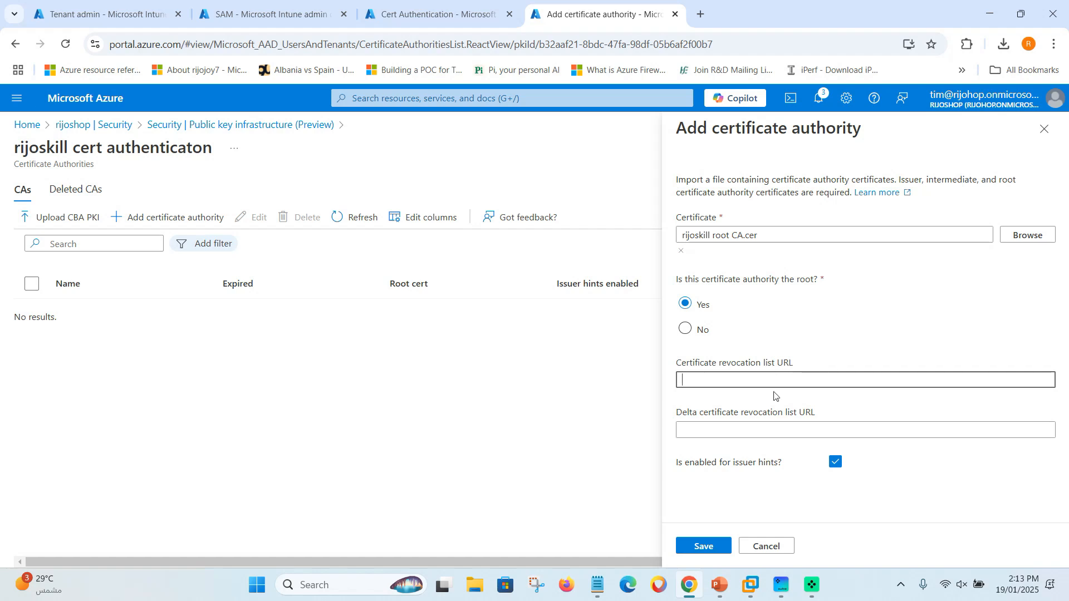
Copy the rijoskill root CA's CRL distribution point URL from Intune Cloud PKI.
left_click(110, 17)
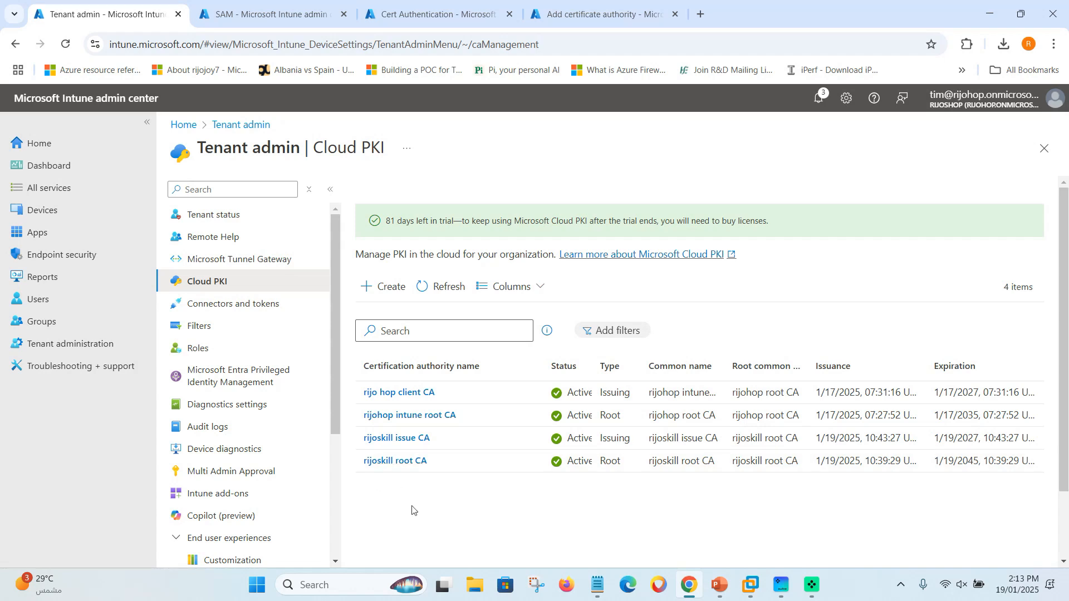
left_click(396, 462)
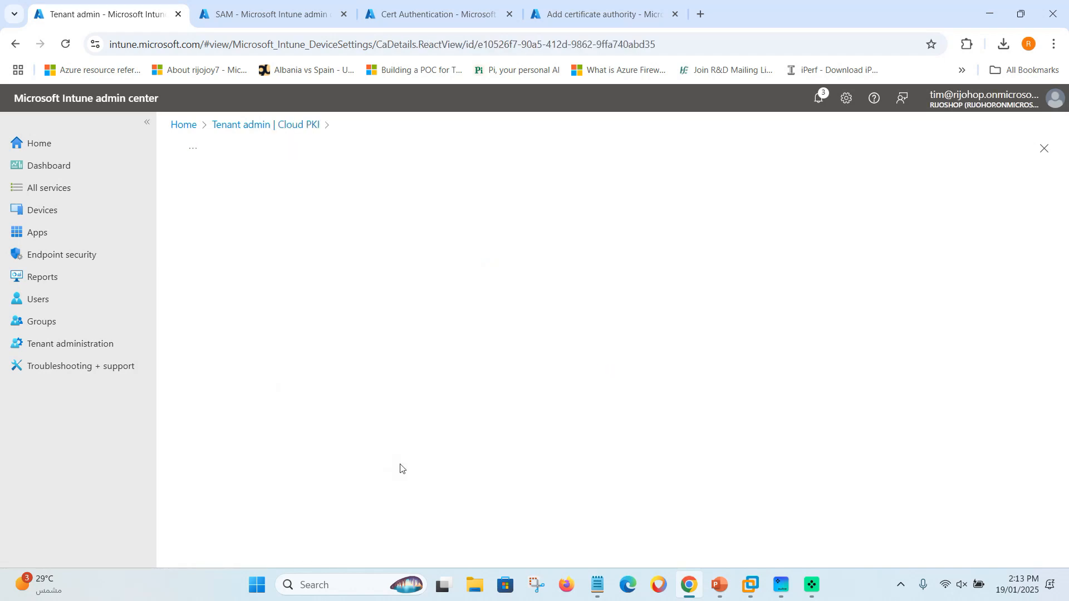
scroll(351, 438, "down", 3)
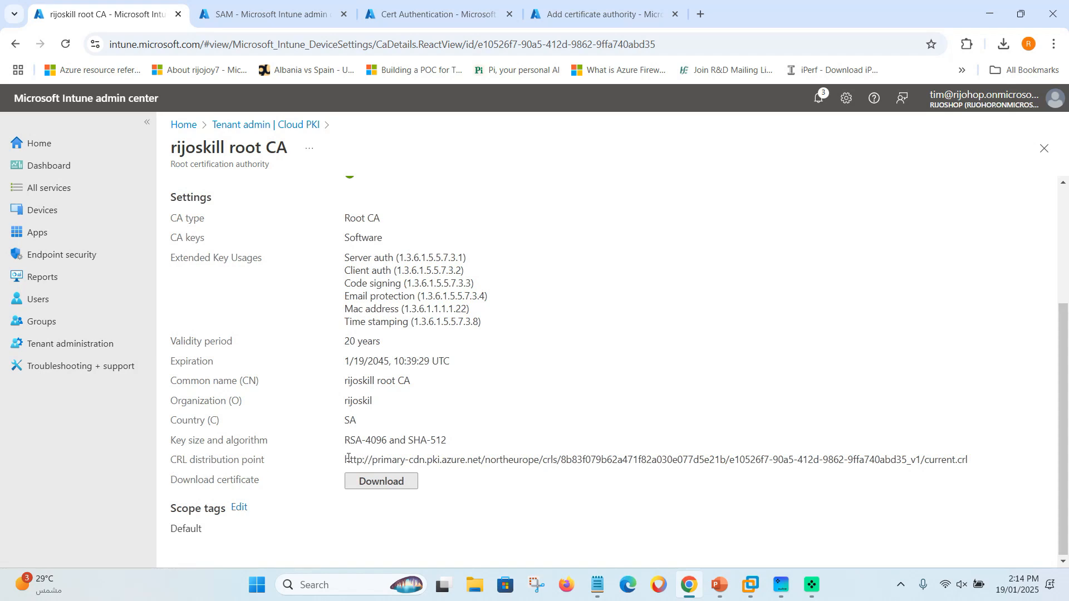
left_click_drag(349, 460, 978, 463)
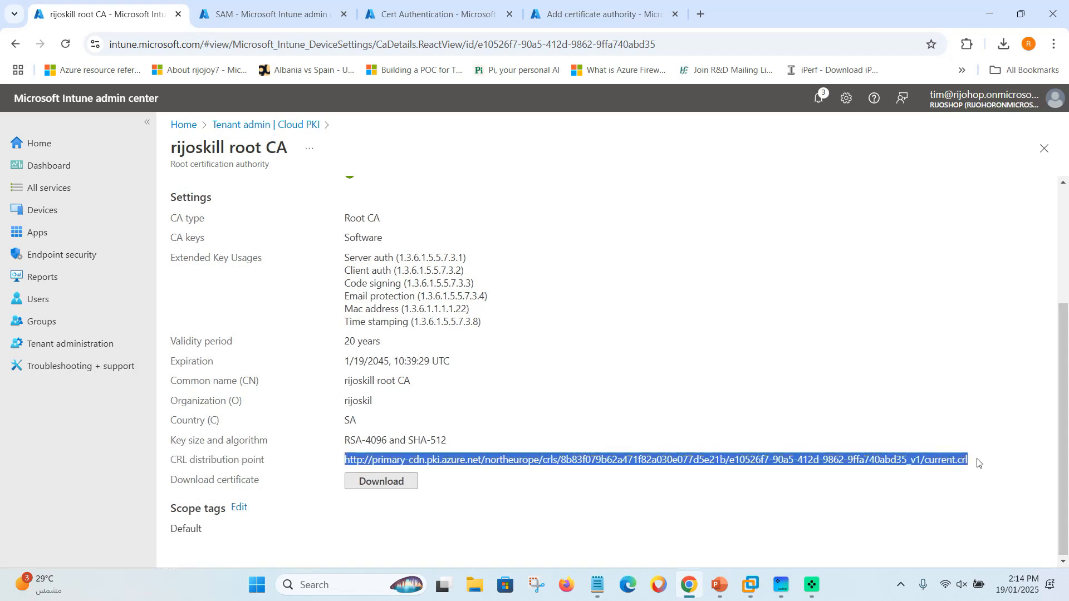
right_click(913, 461)
left_click(697, 282)
left_click(599, 14)
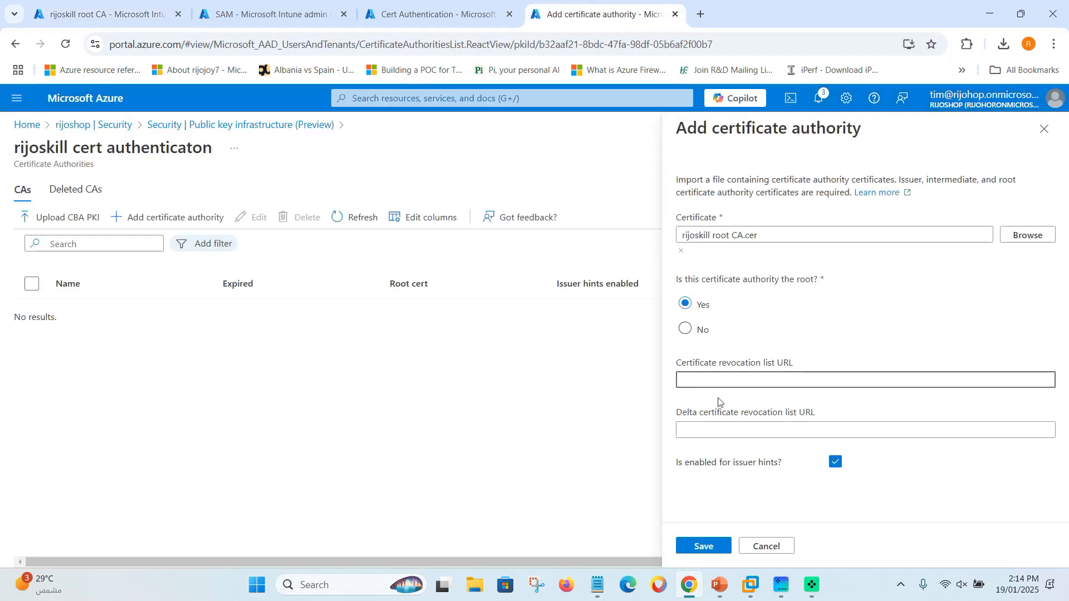
Paste the copied URL as the certificate revocation list URL and save the root CA.
key("ctrl+v")
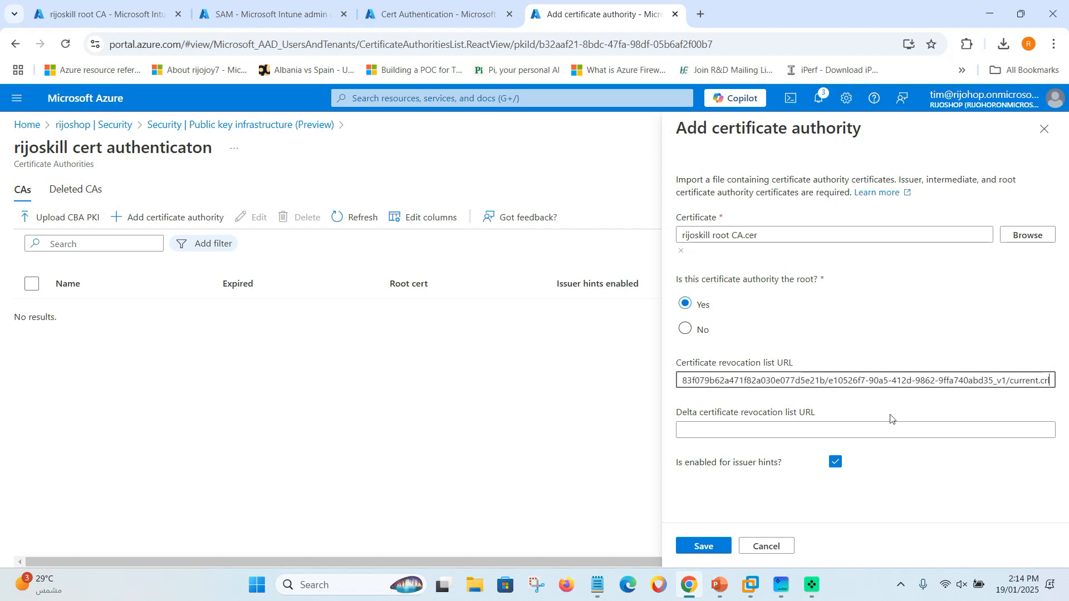
left_click(747, 477)
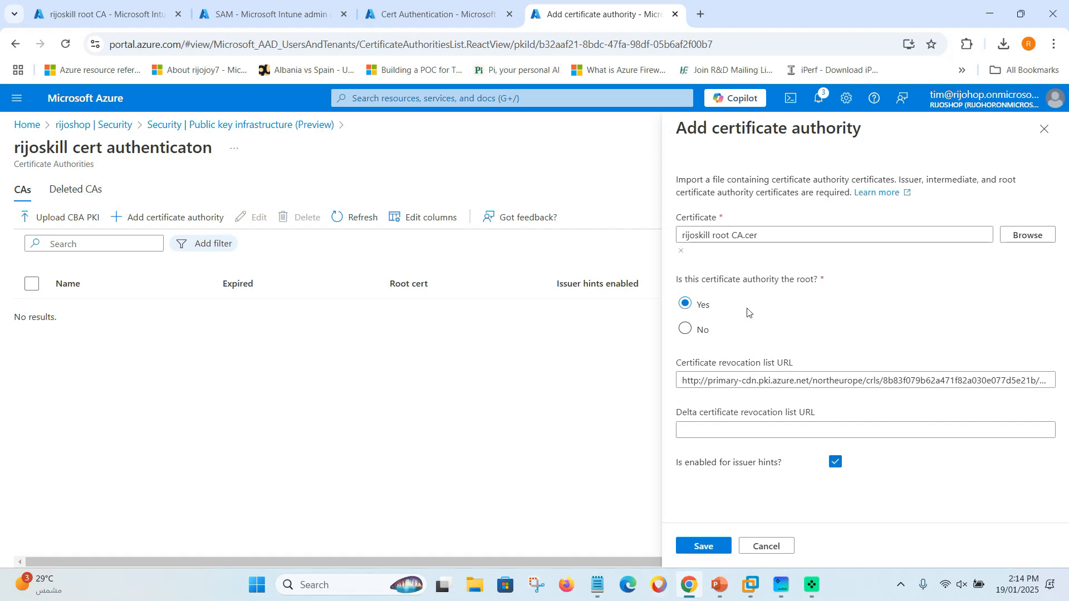
left_click(703, 546)
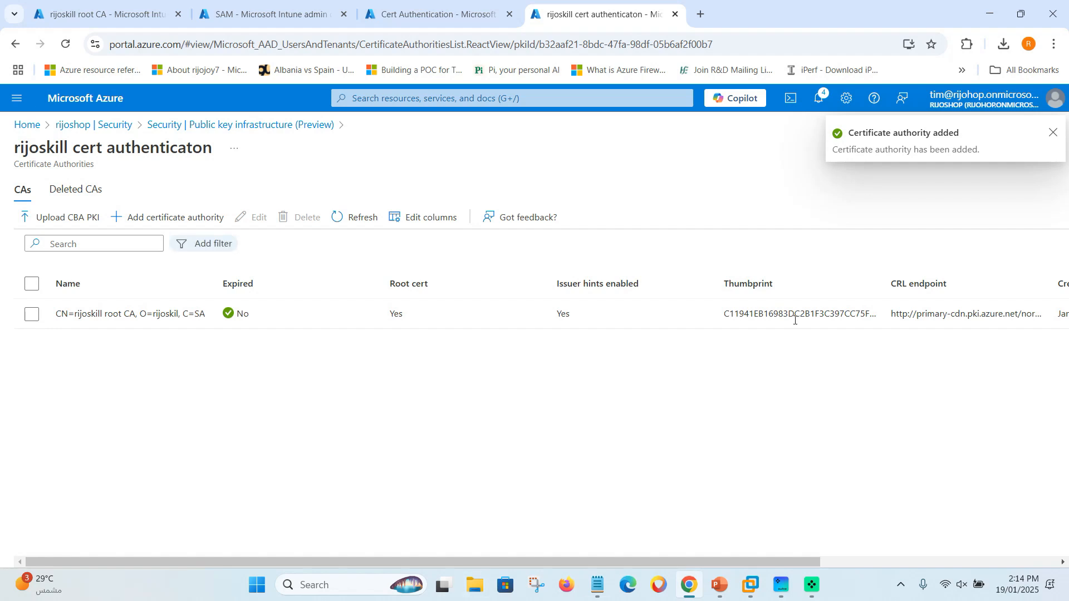
left_click(106, 14)
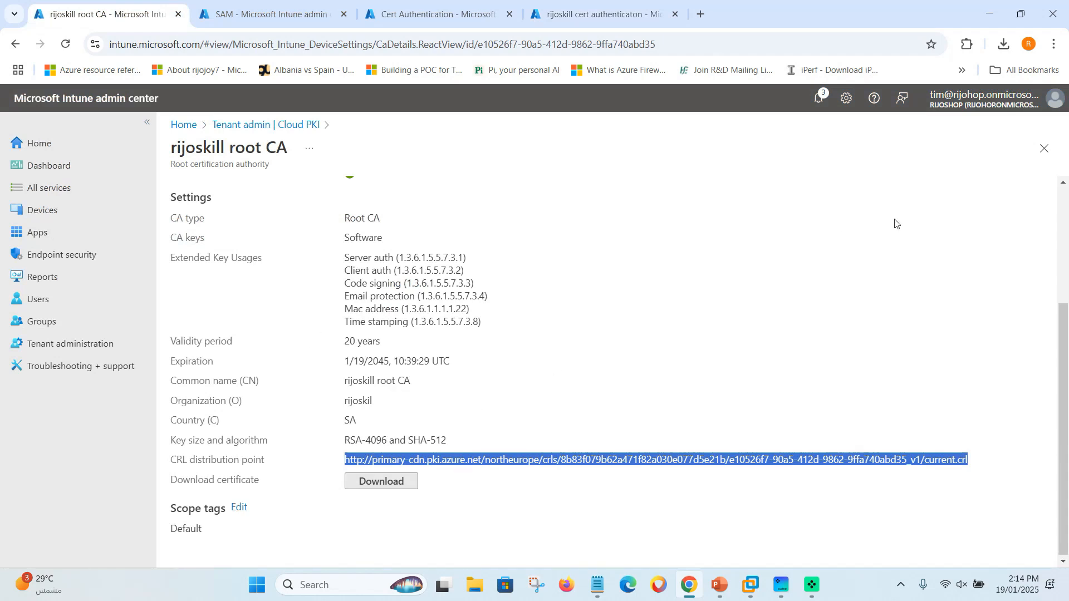
Download 'rijoskill issue CA.cer' from the issuing CA's Properties in Intune Cloud PKI.
left_click(1044, 149)
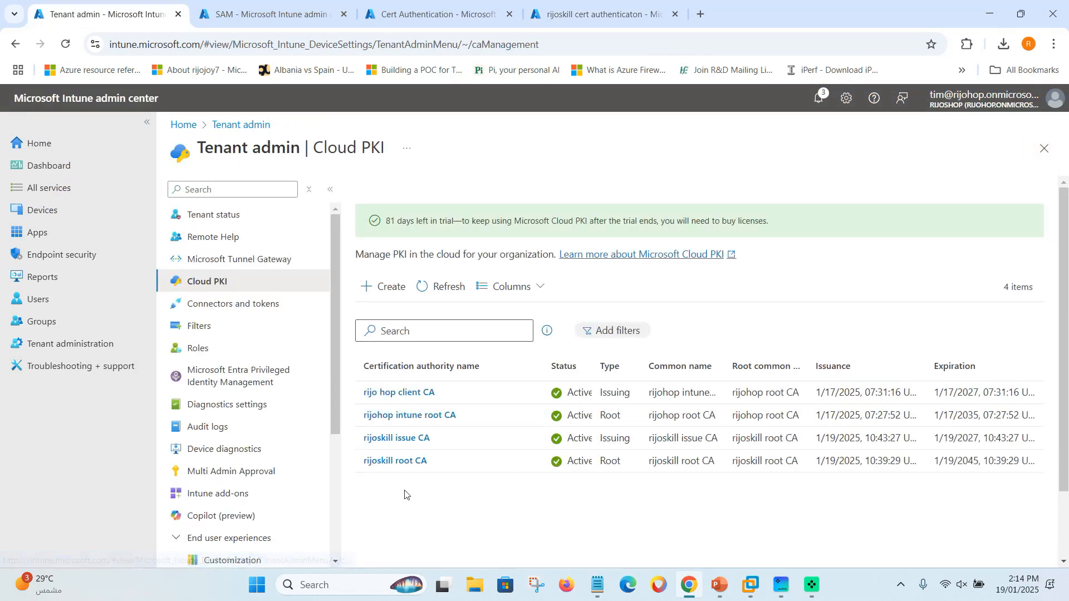
left_click(403, 441)
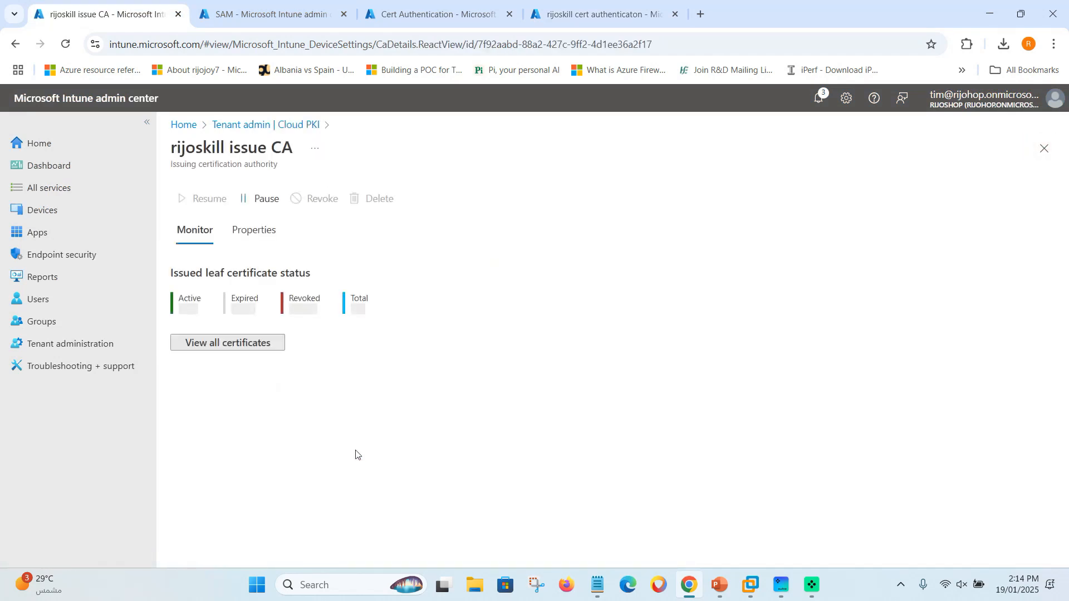
left_click(252, 230)
scroll(327, 521, "down", 5)
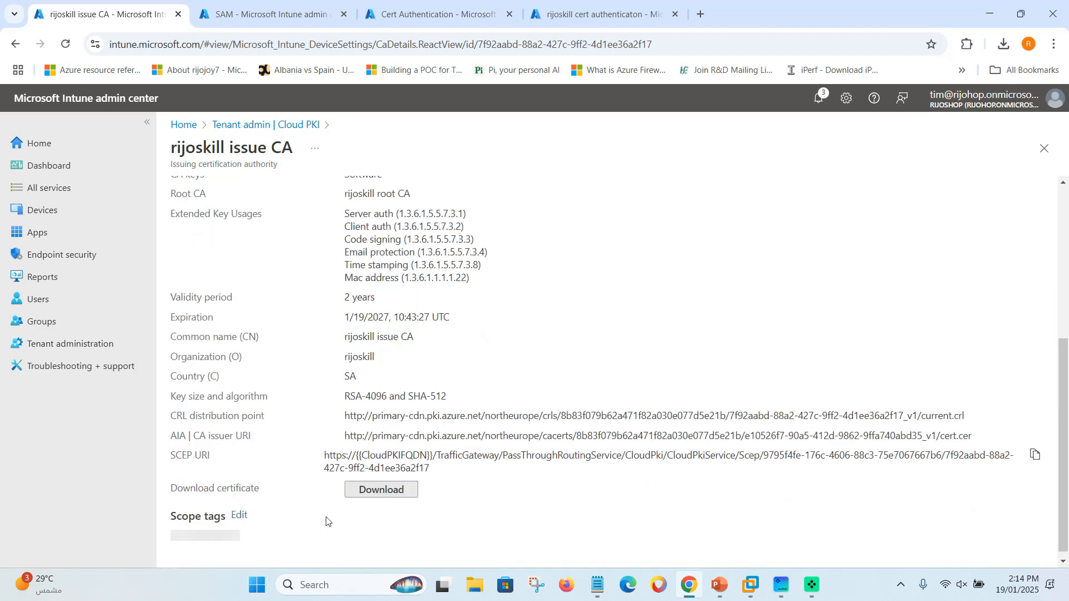
left_click(381, 490)
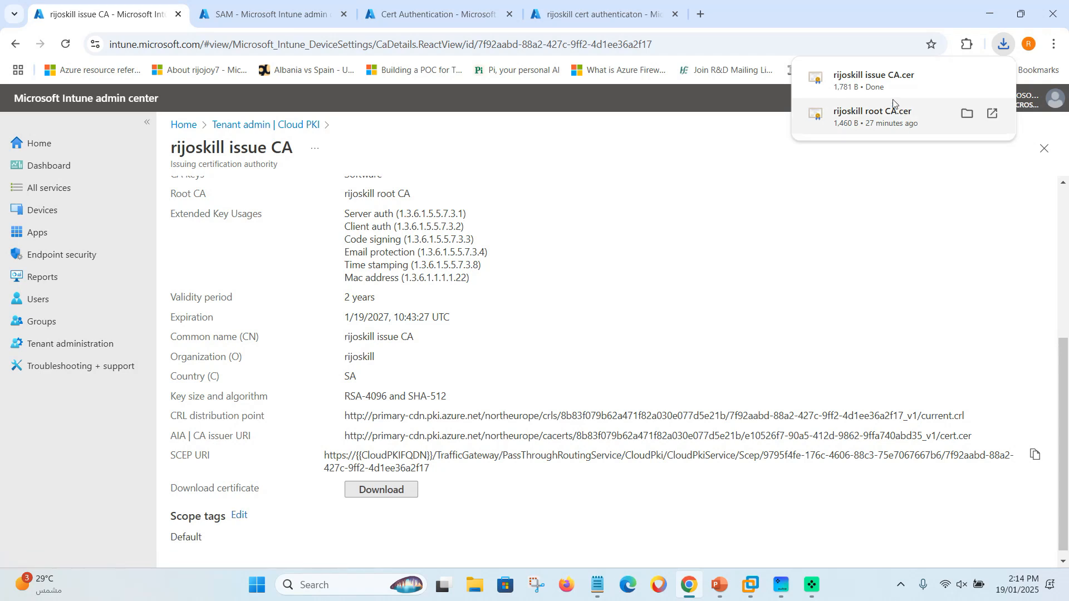
left_click(582, 11)
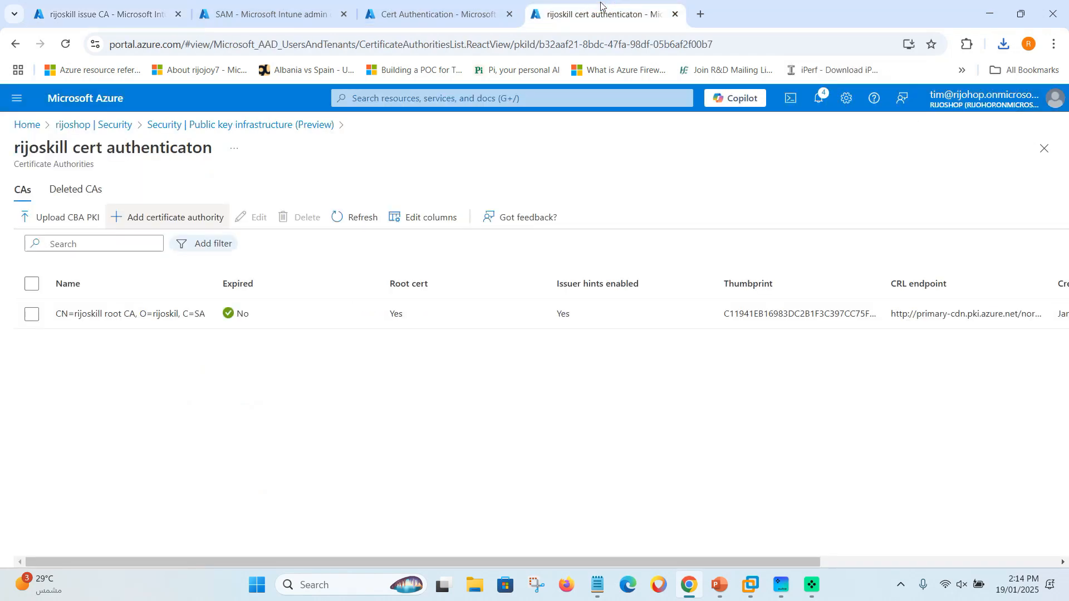
Add a certificate authority from 'rijoskill issue CA.cer', marked as not root.
left_click(137, 216)
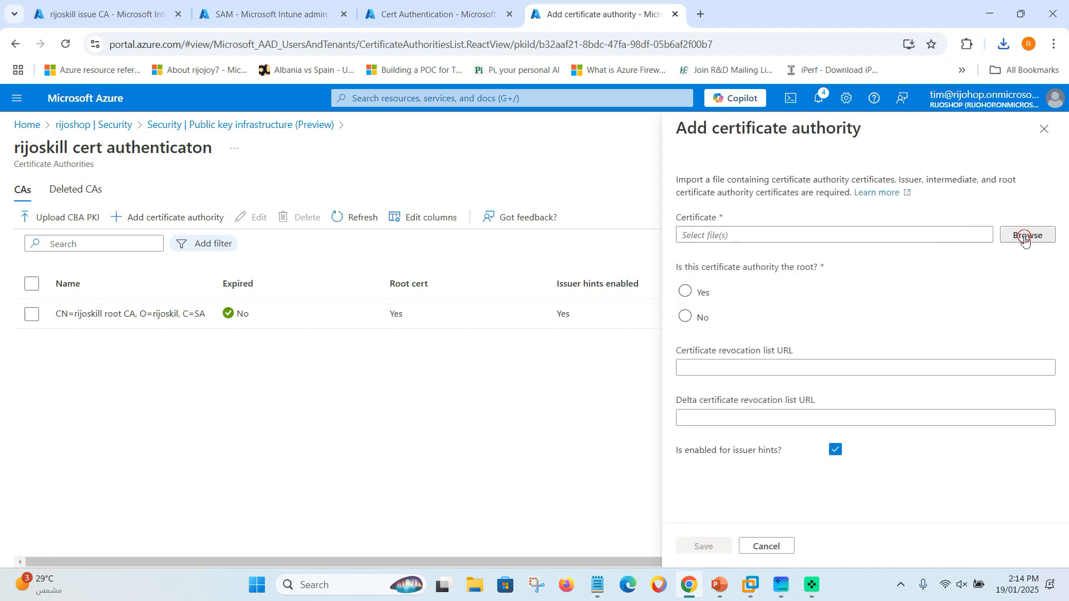
left_click(1028, 235)
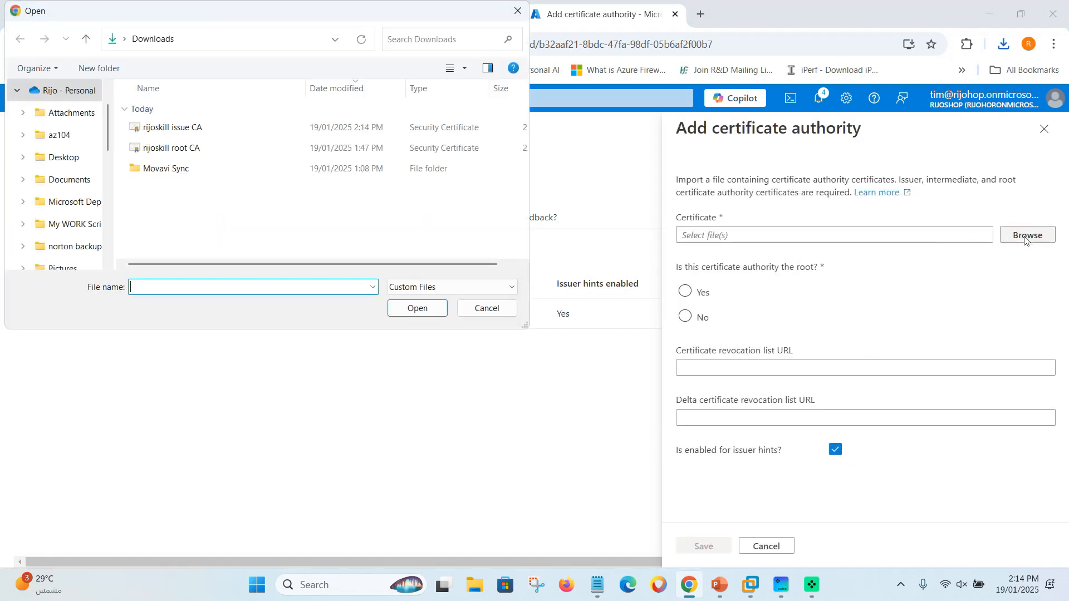
left_click(178, 129)
left_click(397, 308)
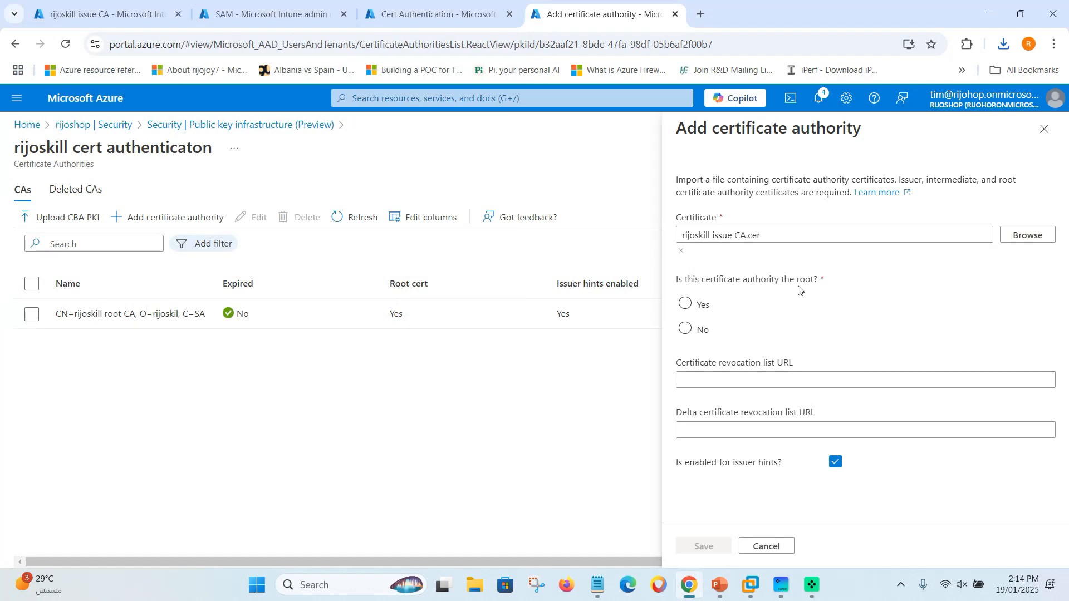
left_click(702, 330)
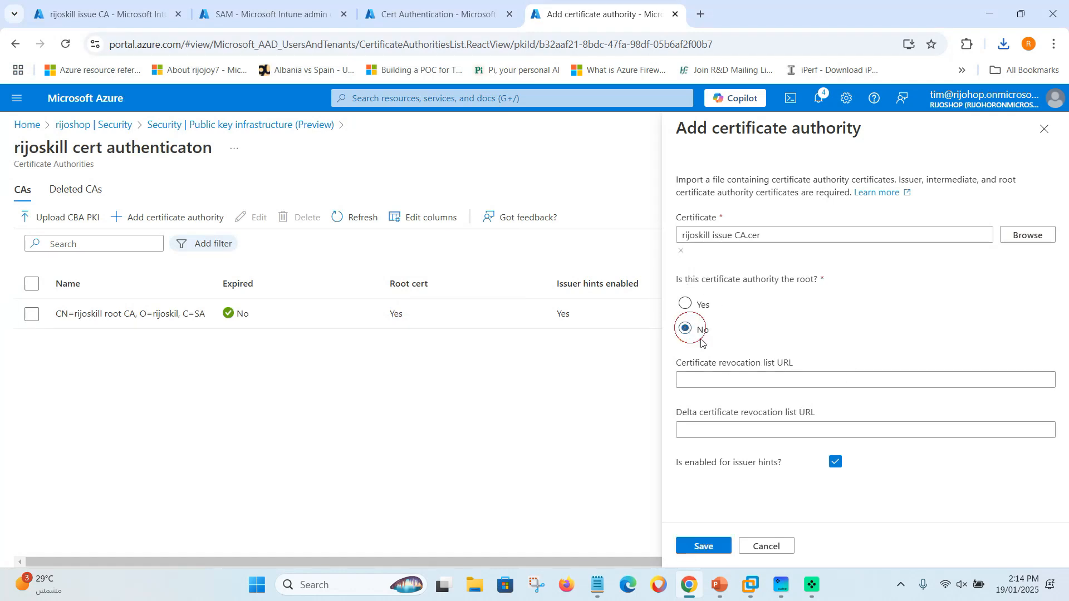
left_click(750, 384)
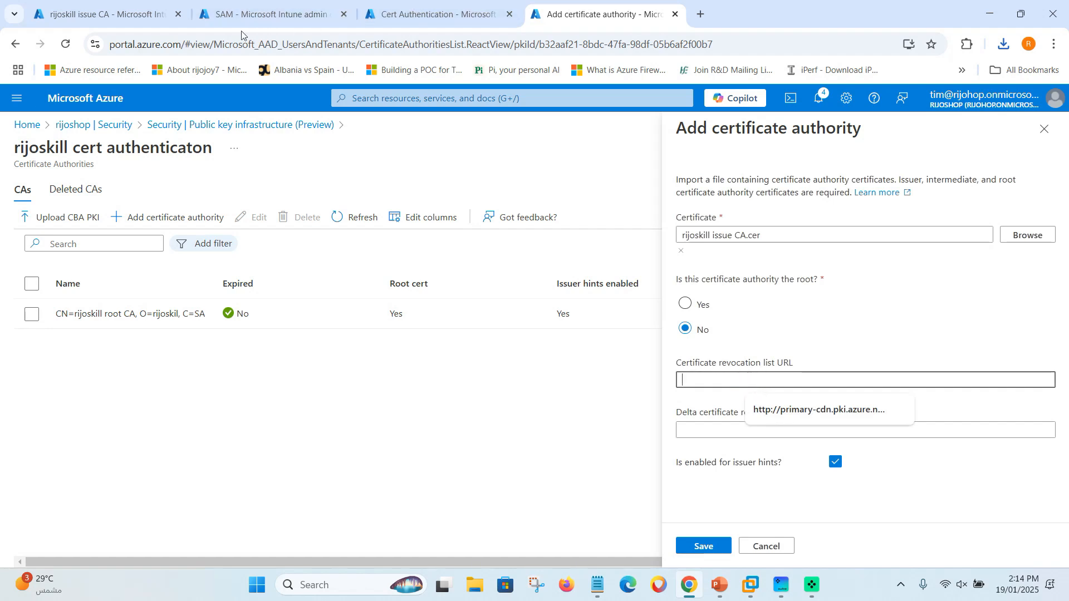
Copy the rijoskill issue CA's CRL distribution point URL from Intune.
left_click(111, 18)
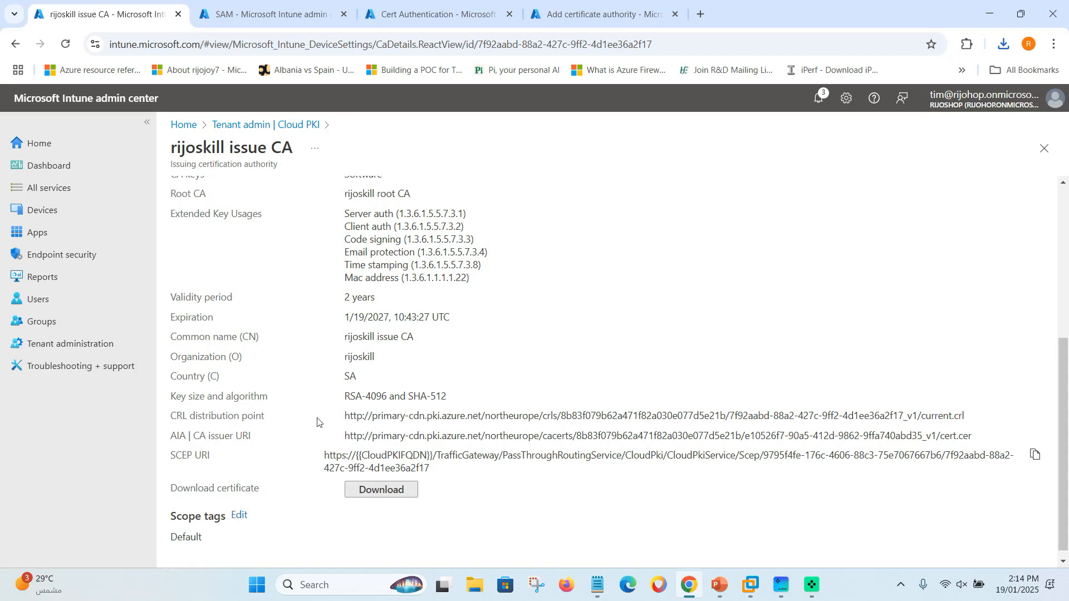
left_click_drag(345, 418, 980, 425)
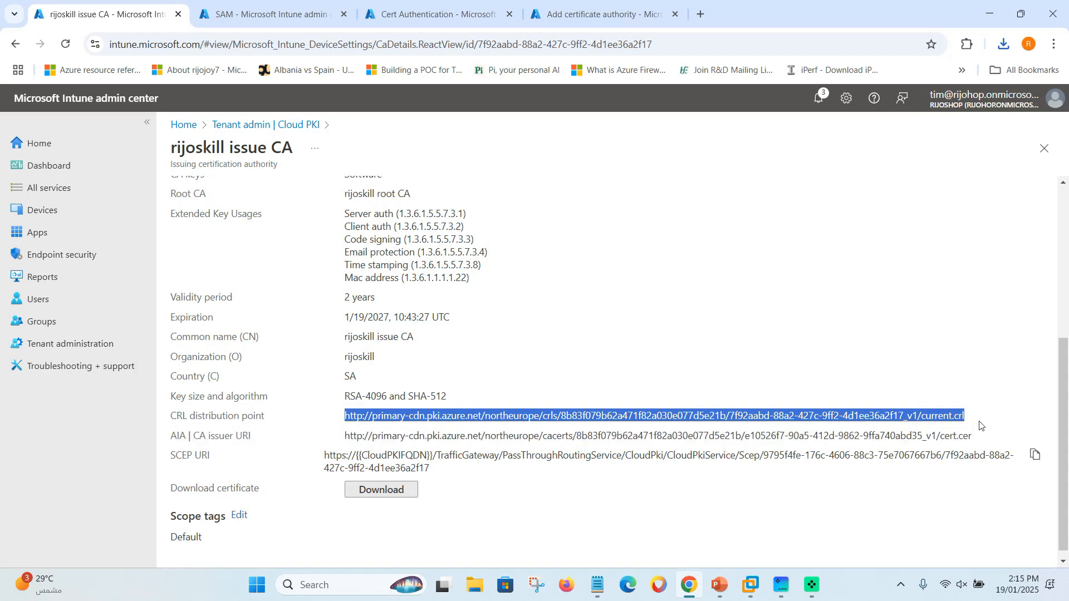
right_click(938, 417)
left_click(715, 240)
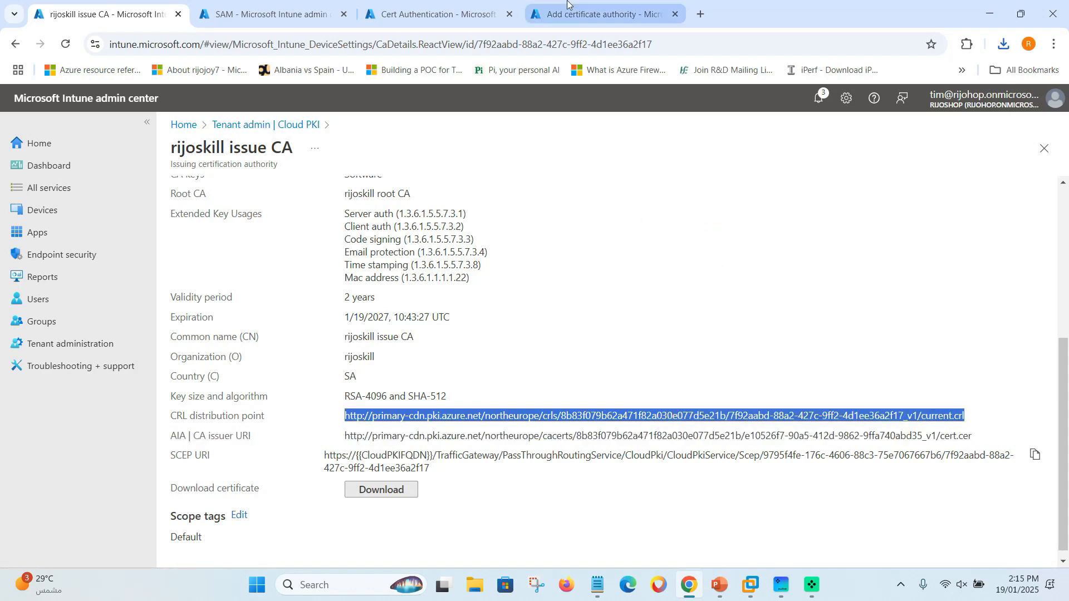
left_click(577, 13)
Paste the URL as the revocation list URL and save the issuing CA.
left_click(694, 381)
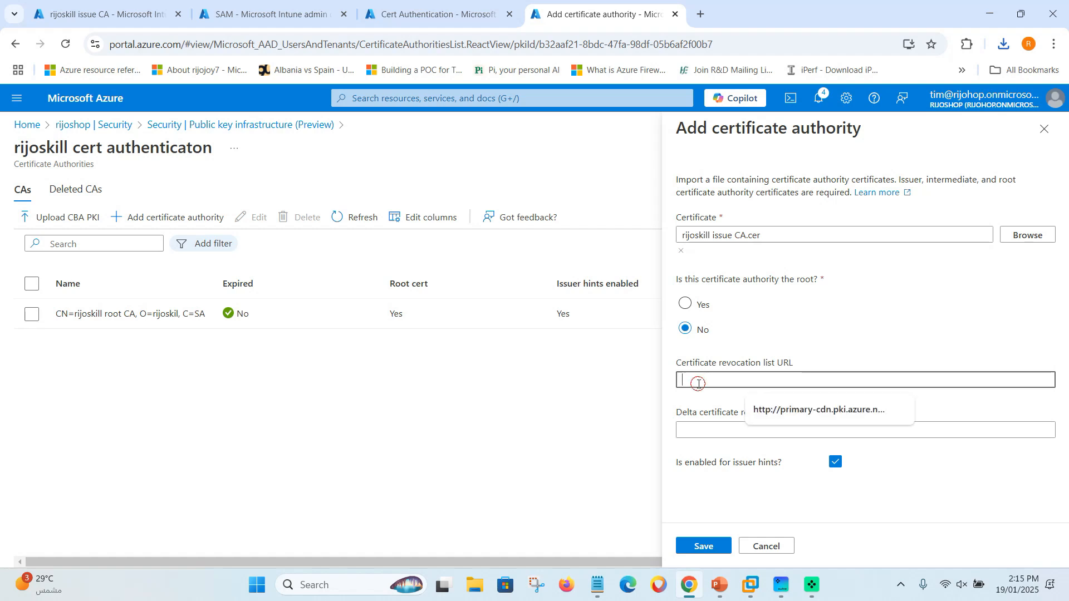
key("ctrl+v")
left_click(706, 505)
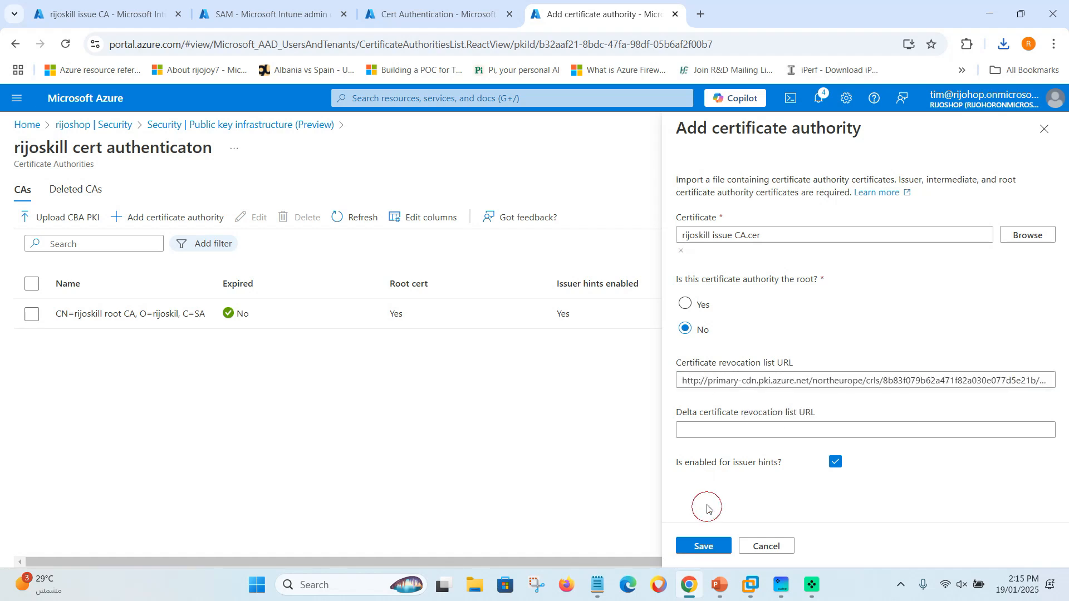
left_click(703, 546)
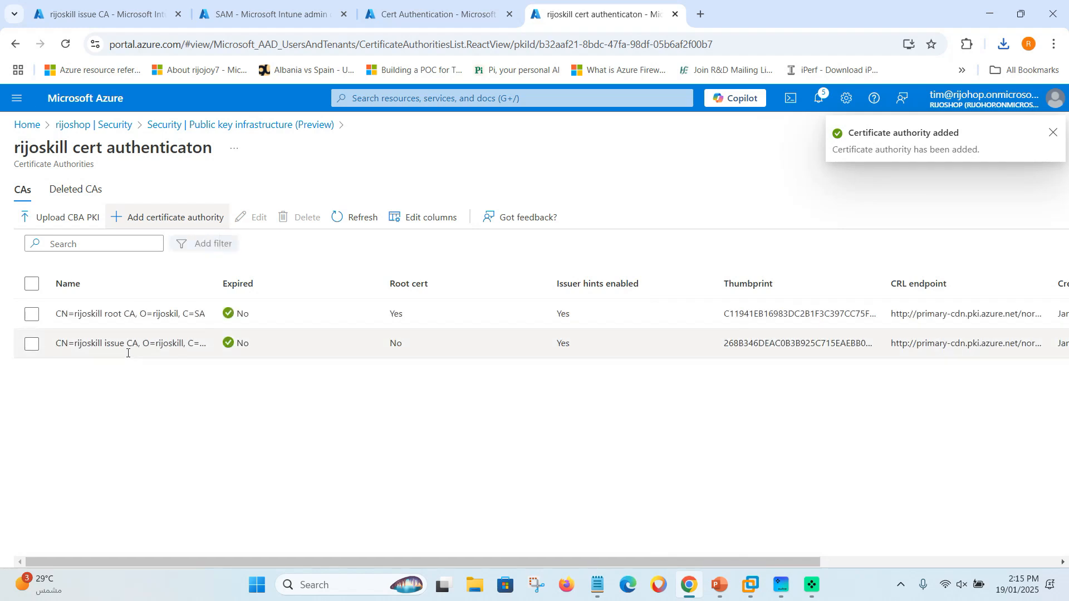
left_click_drag(216, 285, 244, 284)
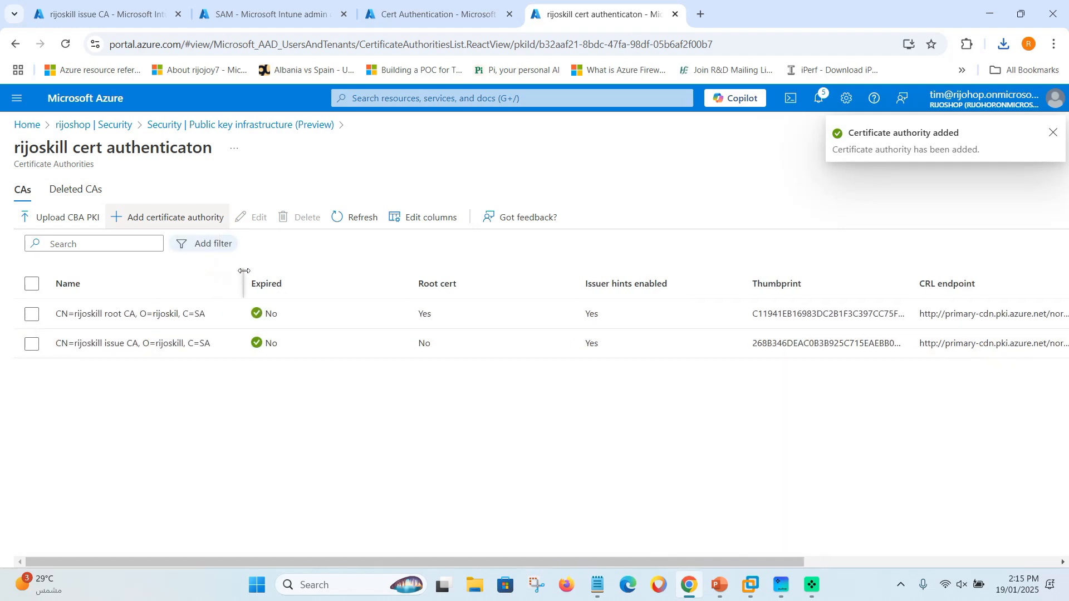
left_click(1054, 134)
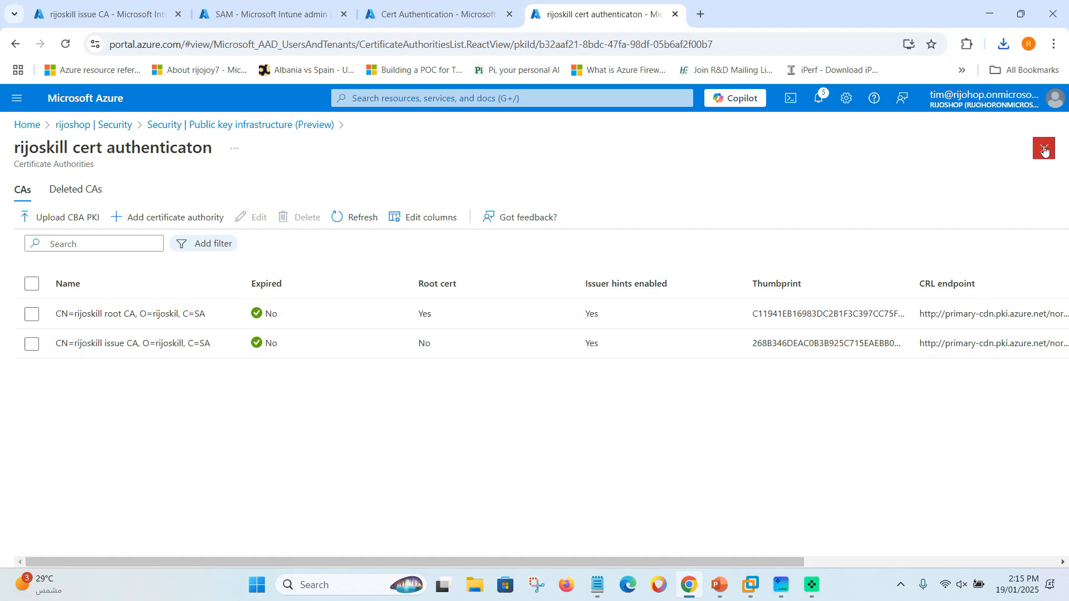
left_click(1045, 148)
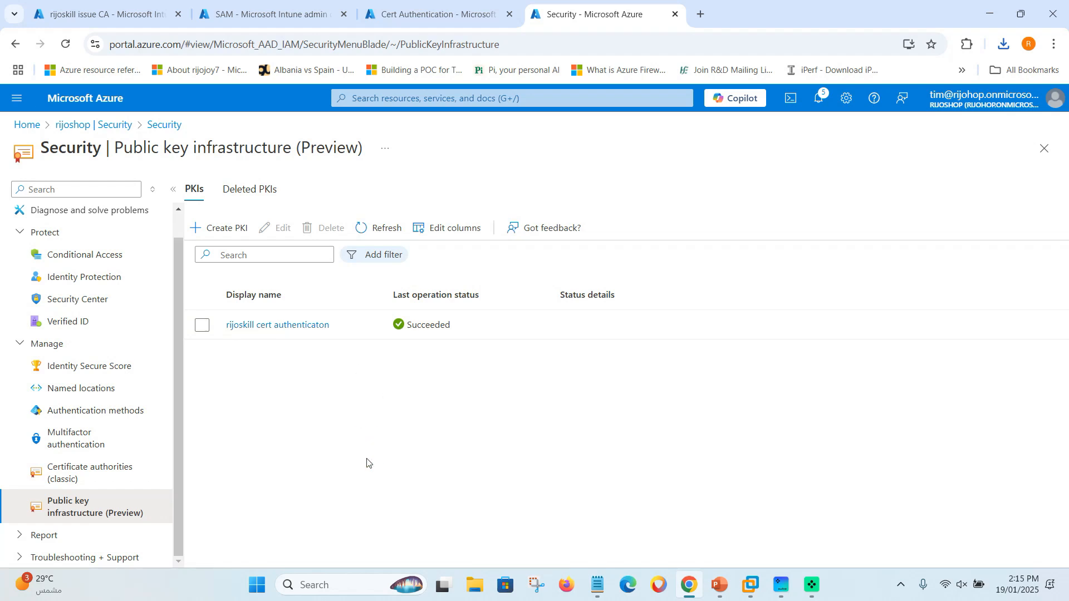
Enable certificate-based authentication under Authentication methods and acknowledge the warning.
left_click(95, 421)
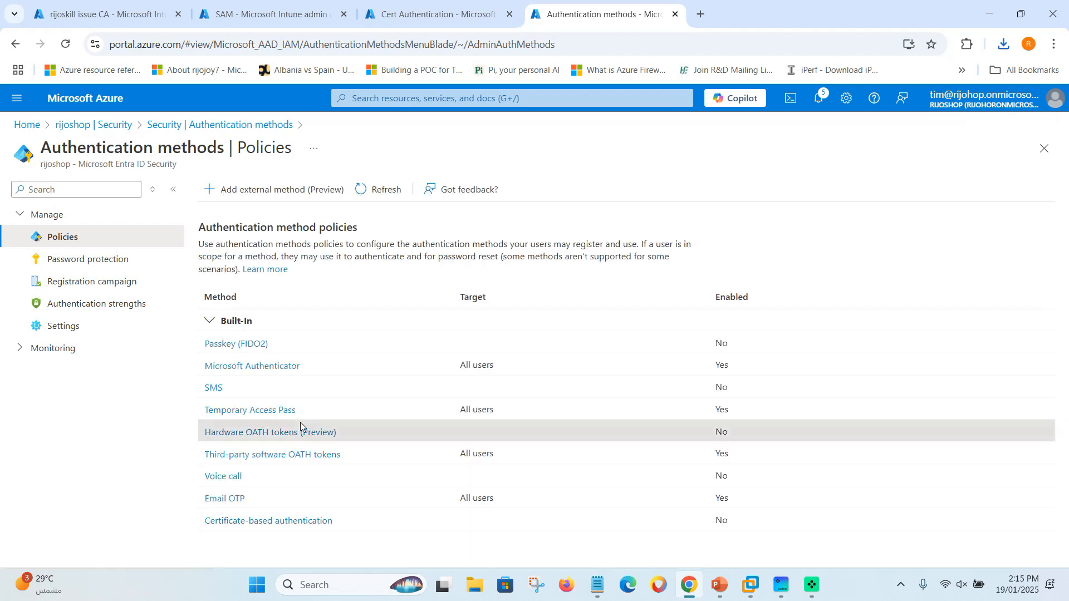
left_click(268, 524)
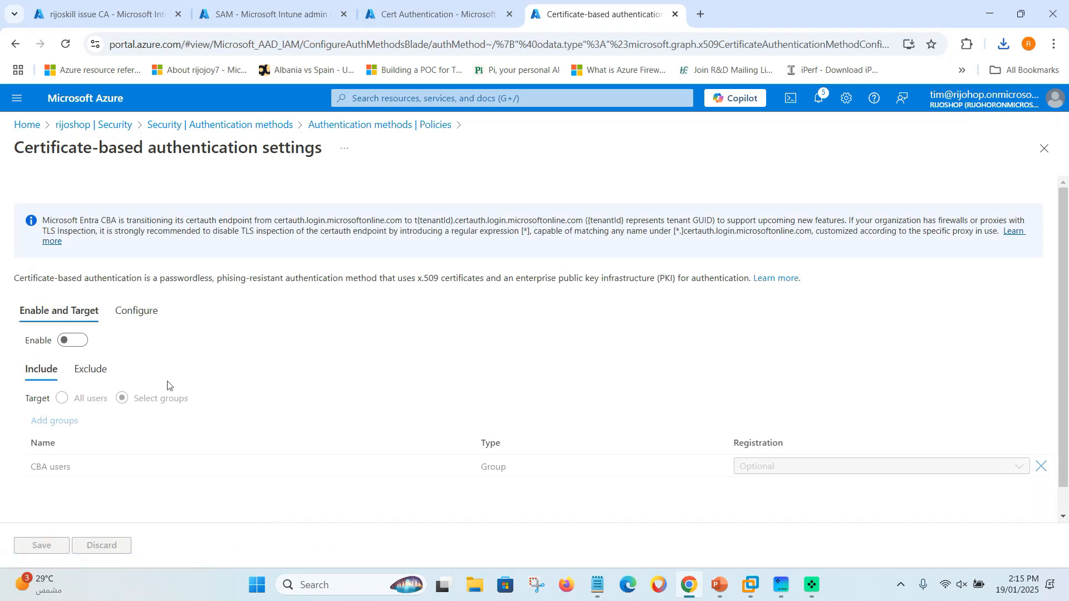
left_click(73, 341)
scroll(111, 446, "down", 1)
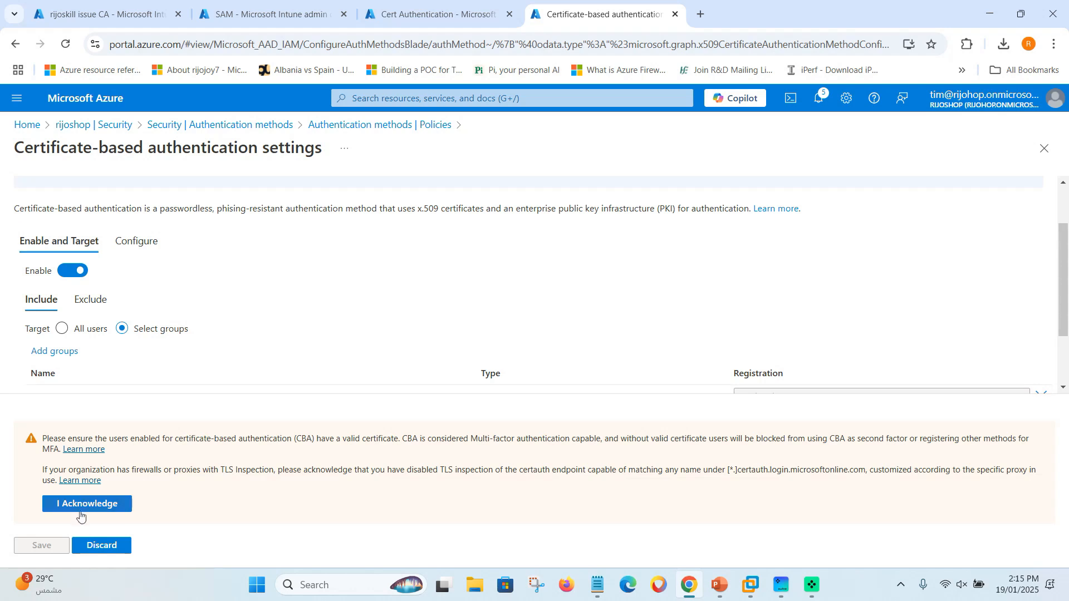
left_click(80, 511)
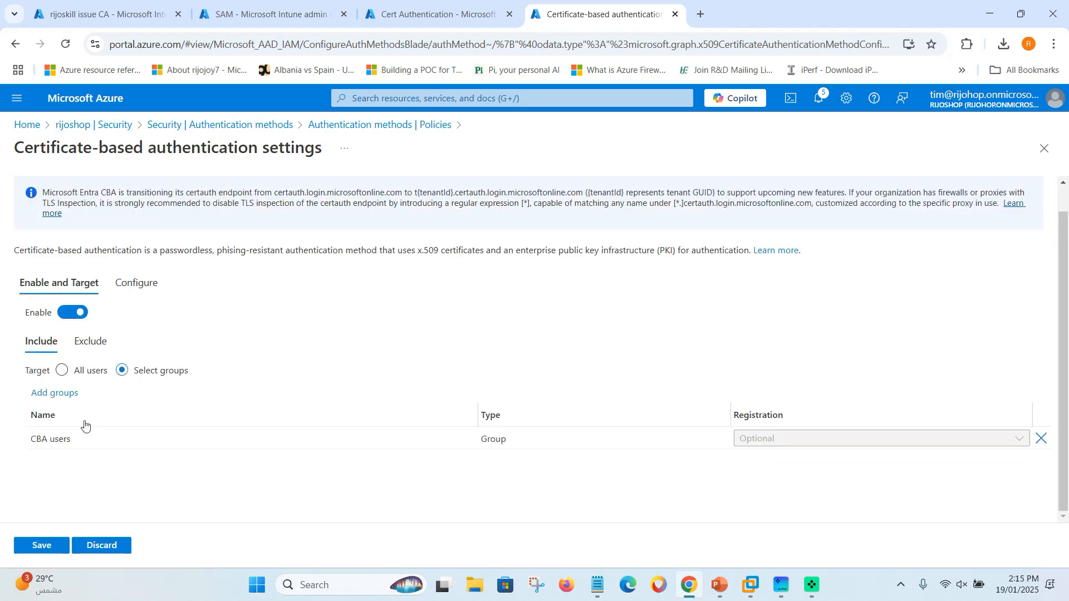
Replace the CBA users target with the Cert Authentication group.
left_click(1041, 439)
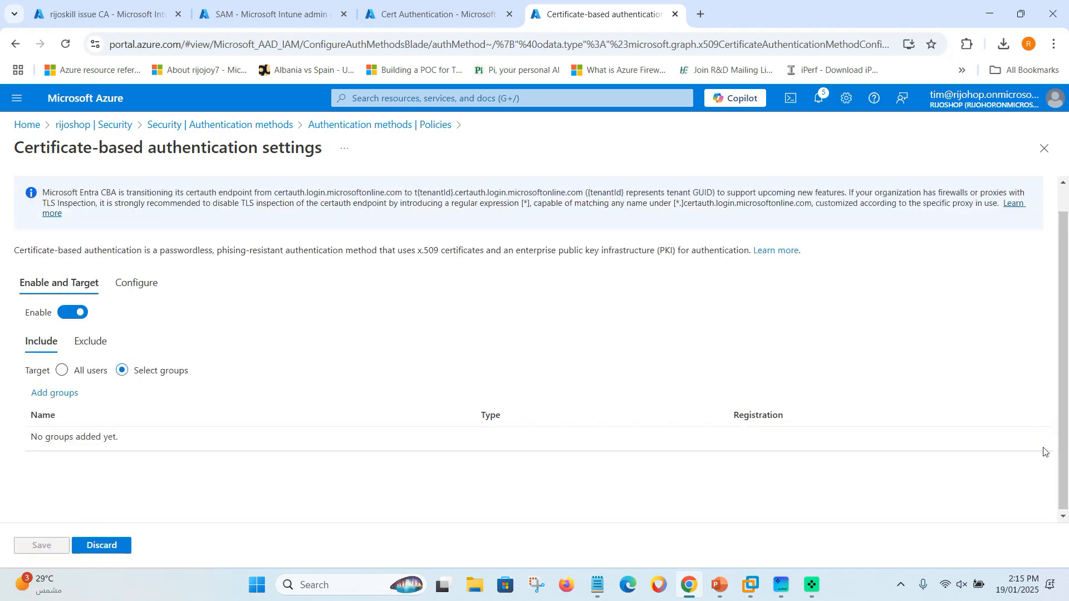
left_click(56, 394)
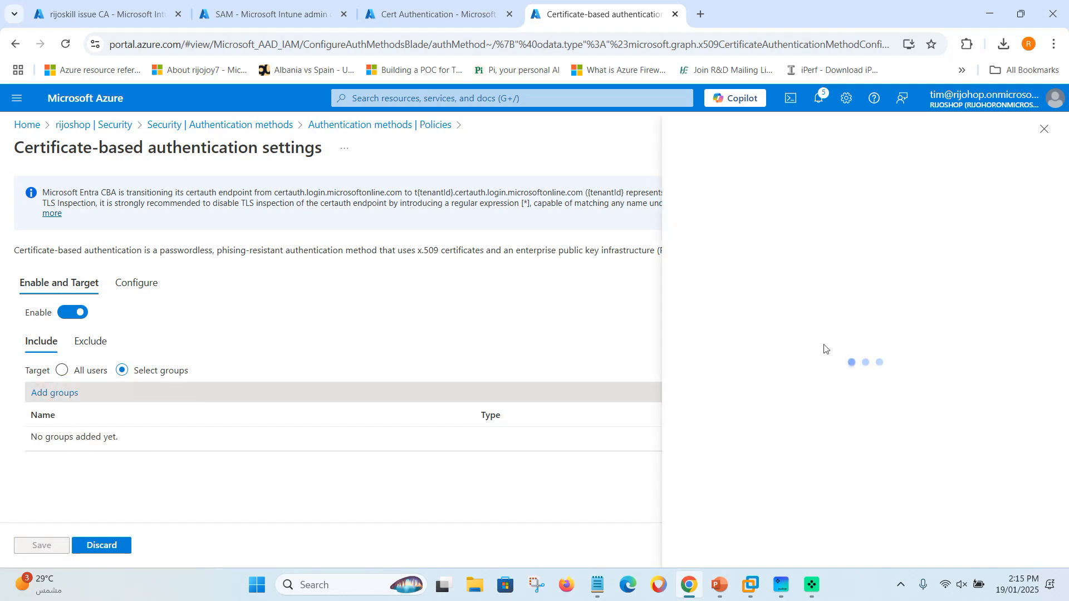
left_click(337, 273)
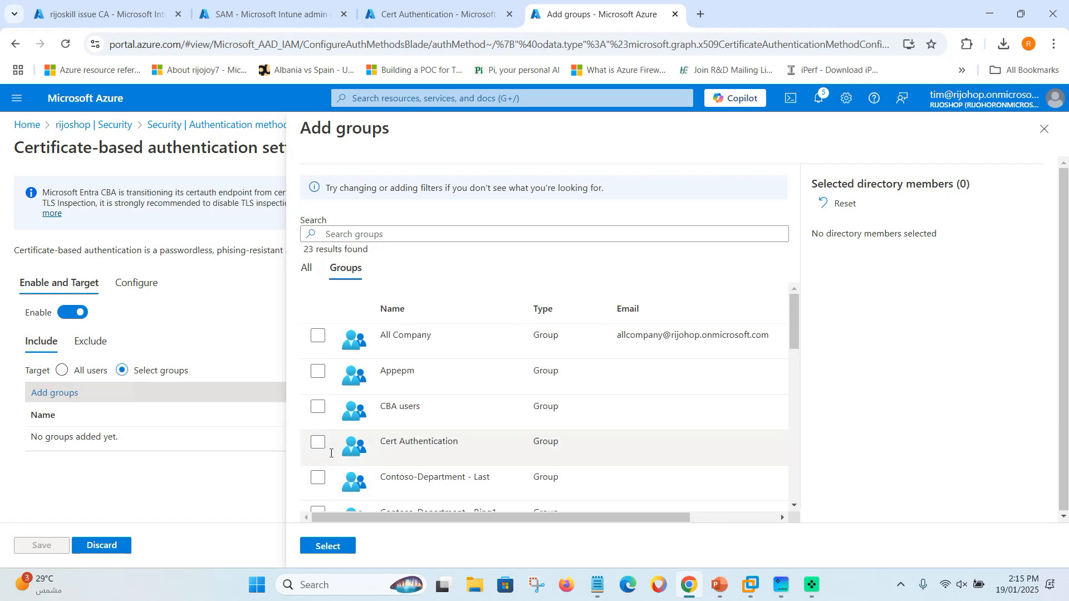
left_click(317, 443)
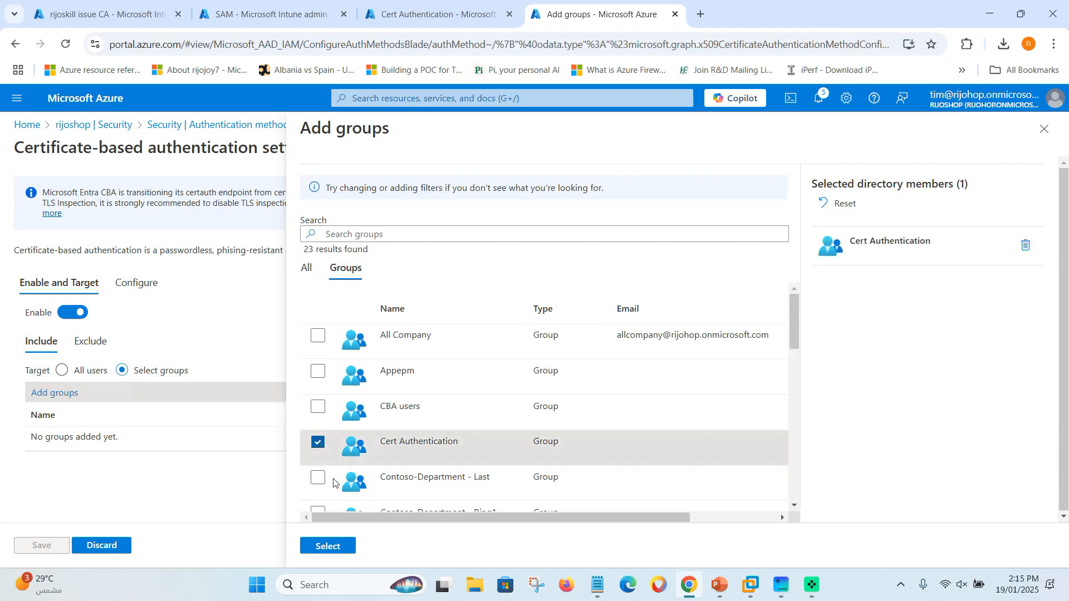
left_click(333, 555)
left_click(109, 506)
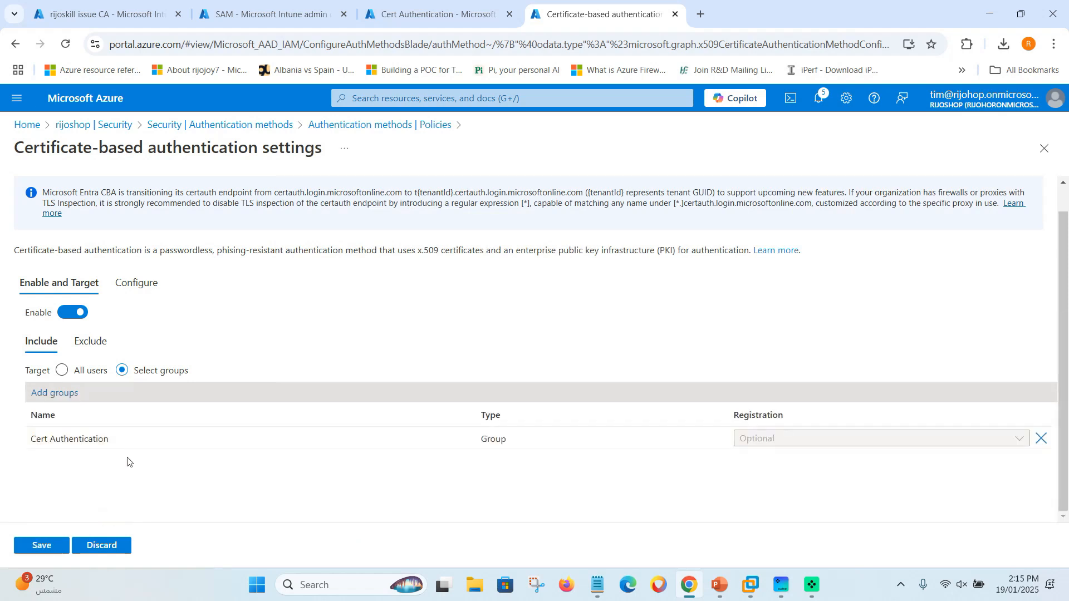
On the Configure tab, tick Require CRL validation and review the authentication binding settings.
left_click(134, 295)
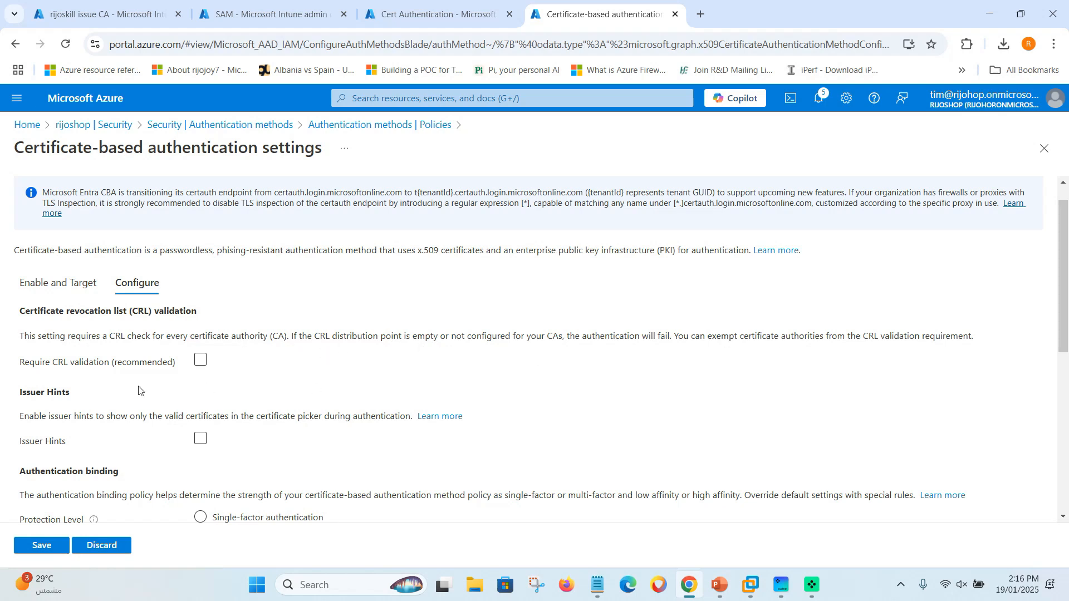
left_click(201, 361)
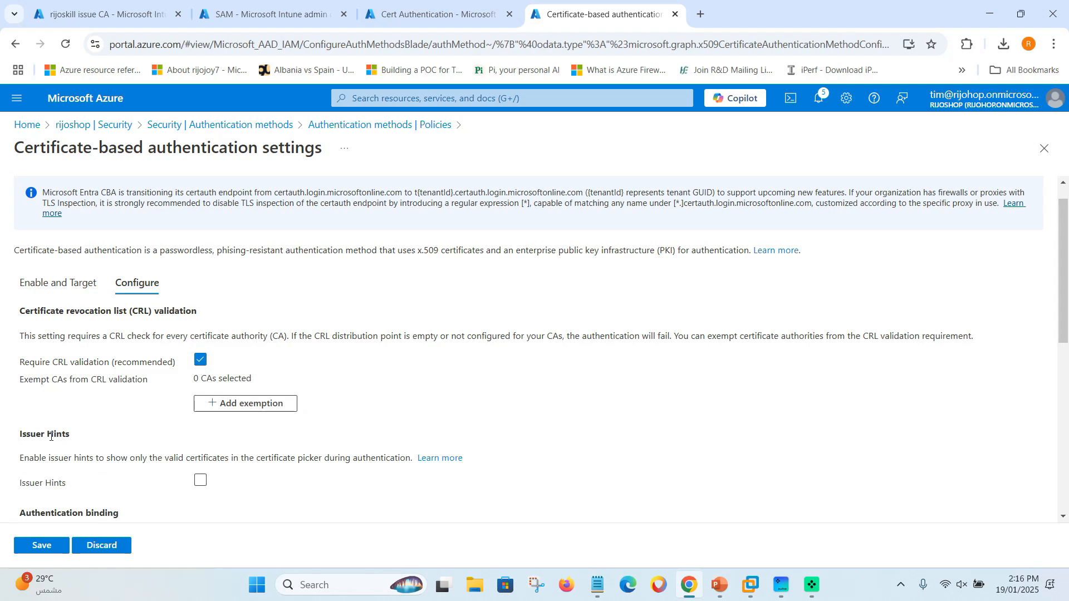
scroll(101, 454, "down", 1)
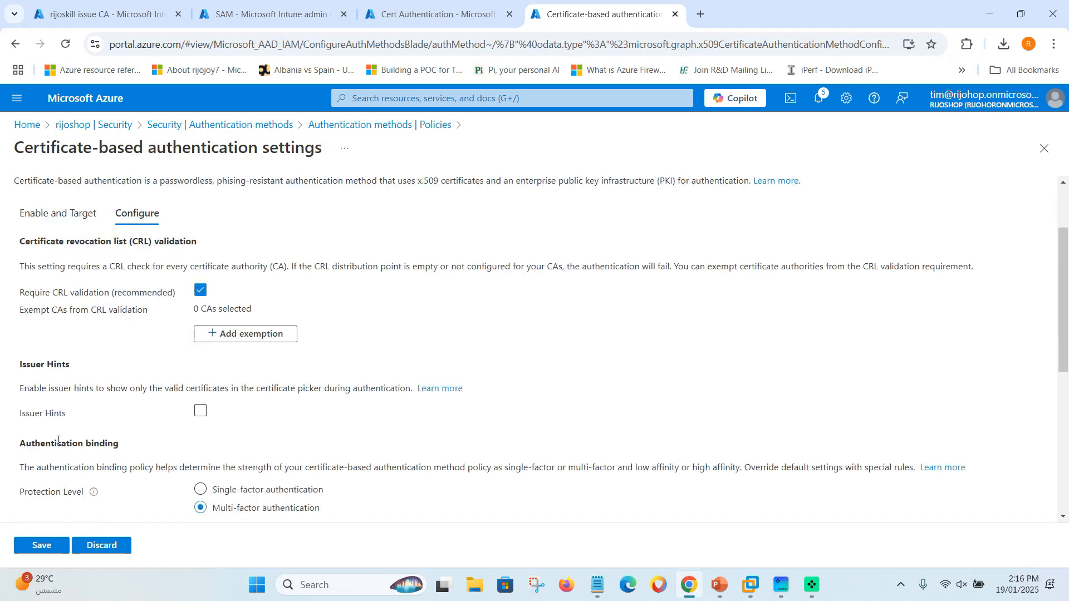
scroll(41, 438, "down", 1)
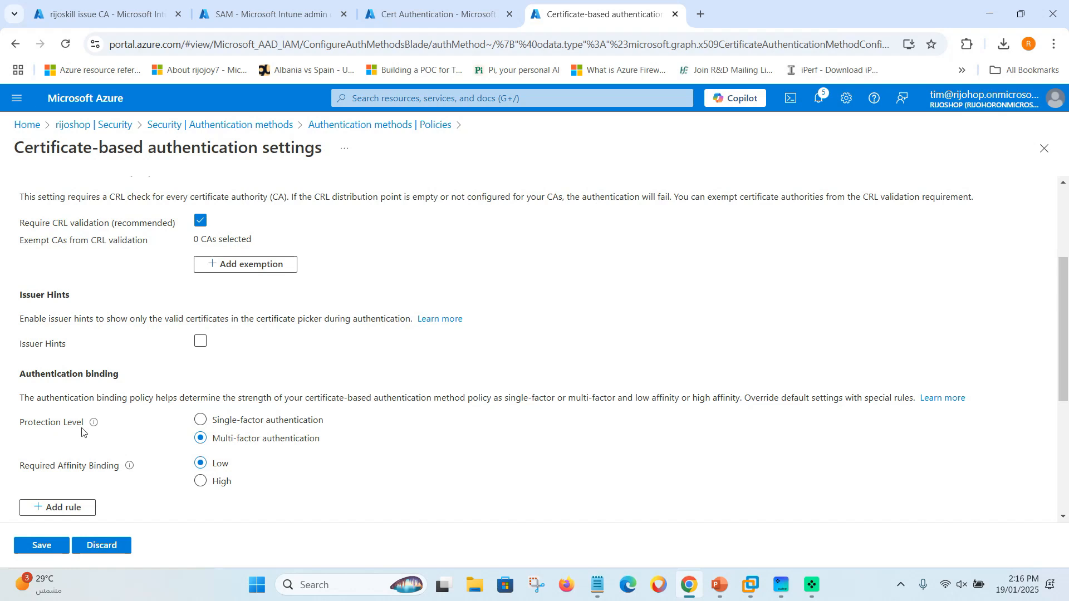
scroll(119, 472, "down", 1)
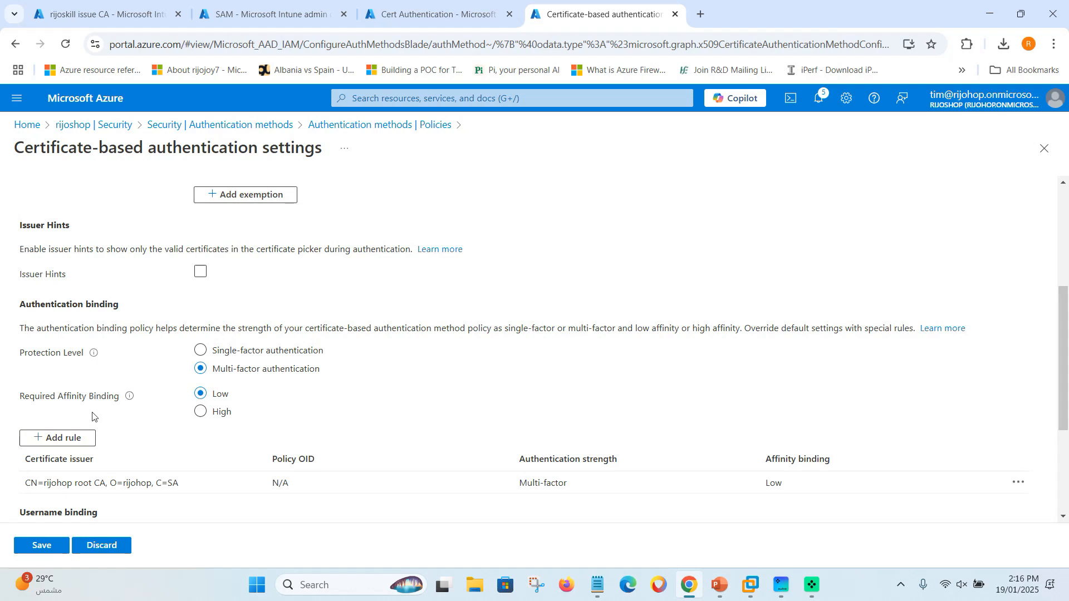
mouse_move(131, 400)
Delete the existing issuer authentication binding rule.
scroll(189, 467, "down", 1)
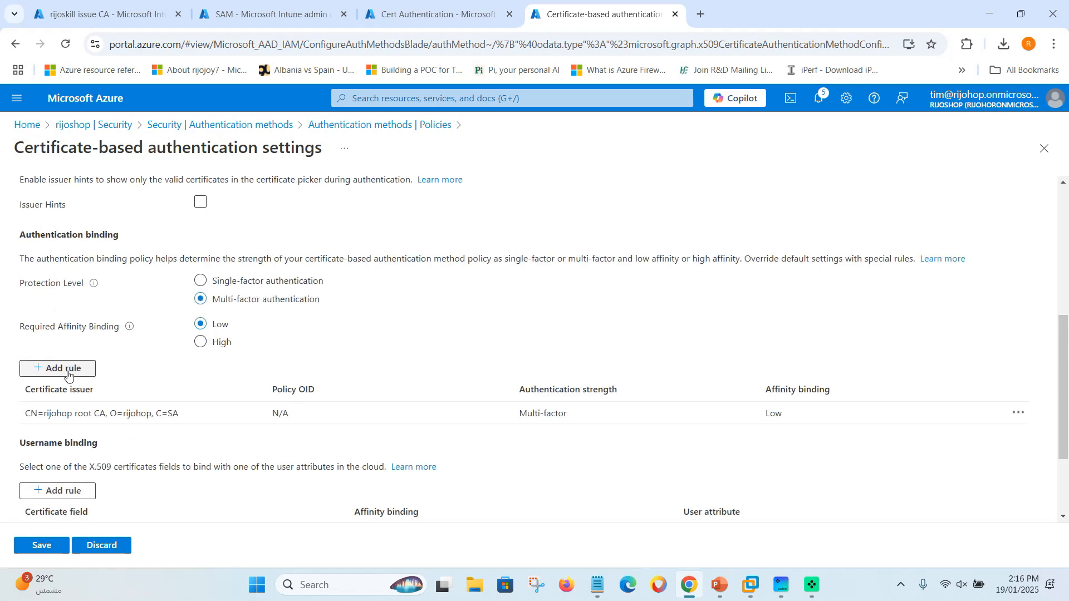
left_click(1018, 413)
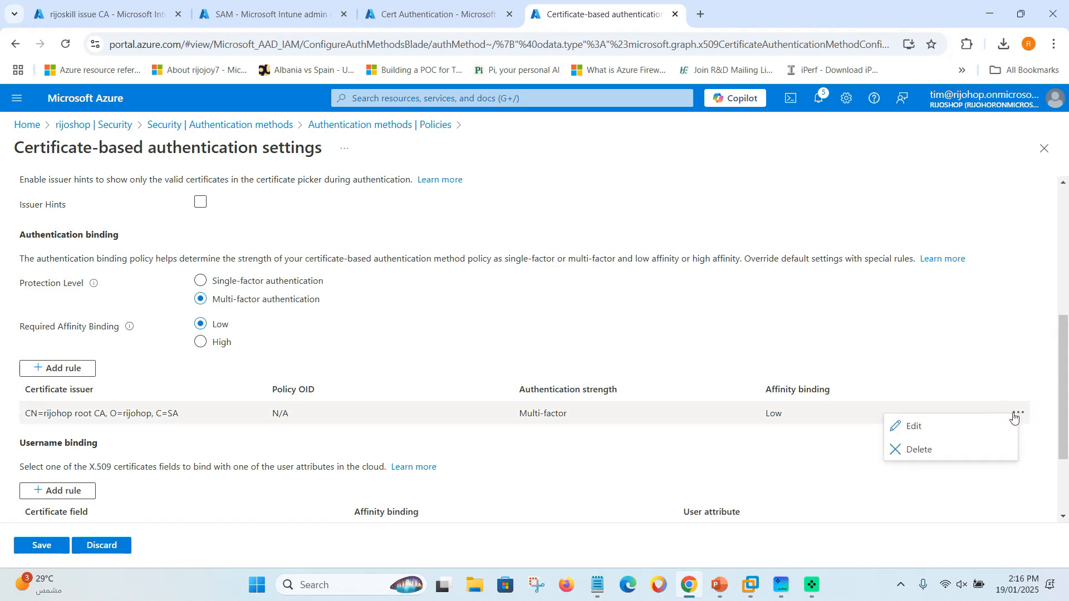
left_click(919, 450)
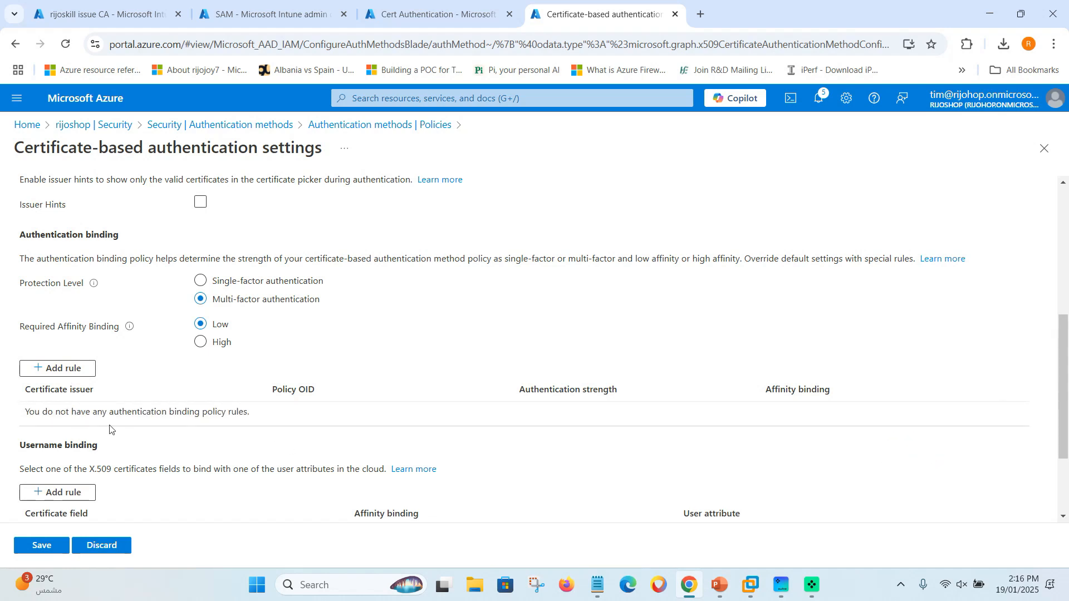
Add a certificate issuer rule for CN=rijoskill root CA with Multi-factor strength and Low affinity.
left_click(64, 371)
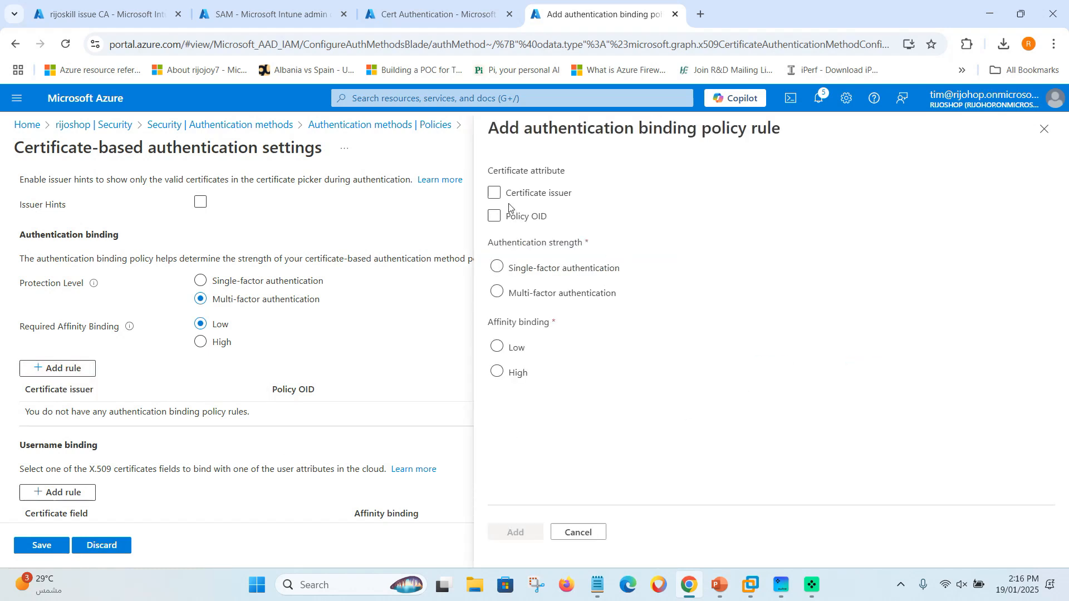
left_click(493, 194)
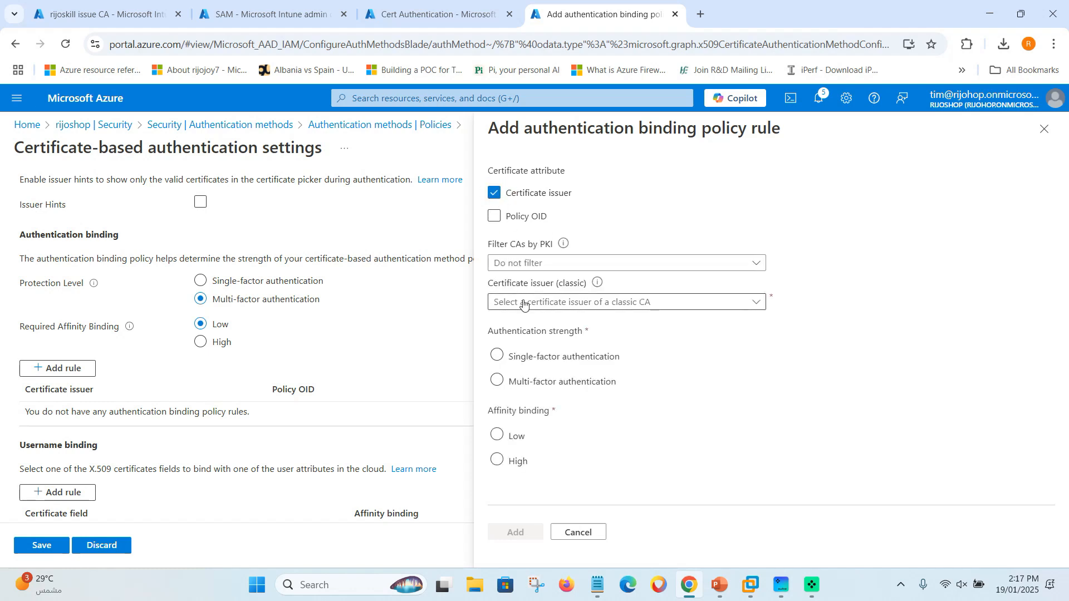
left_click(550, 264)
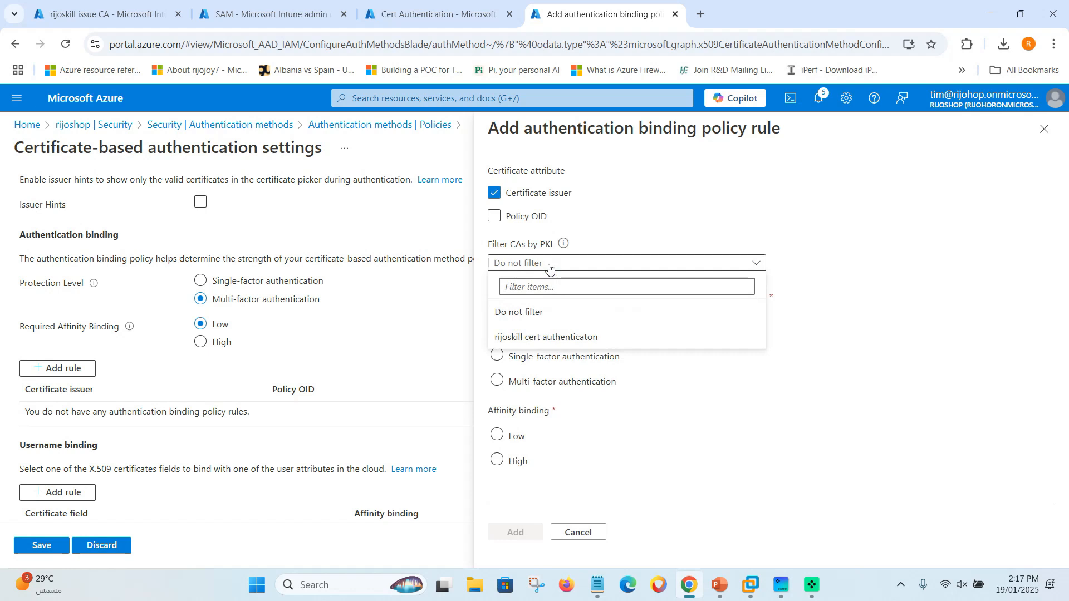
left_click(530, 338)
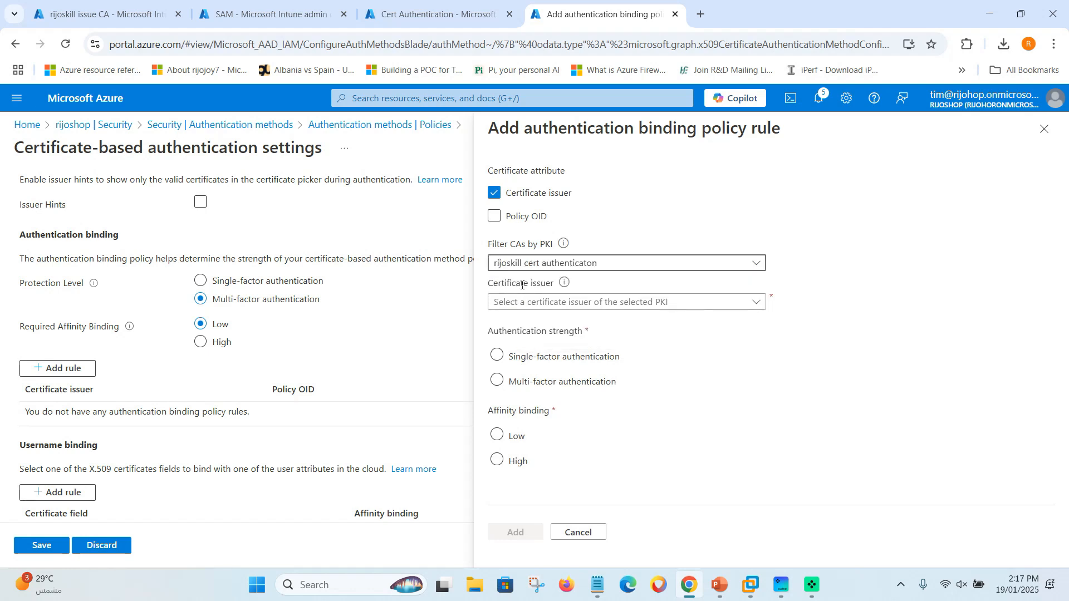
left_click(559, 302)
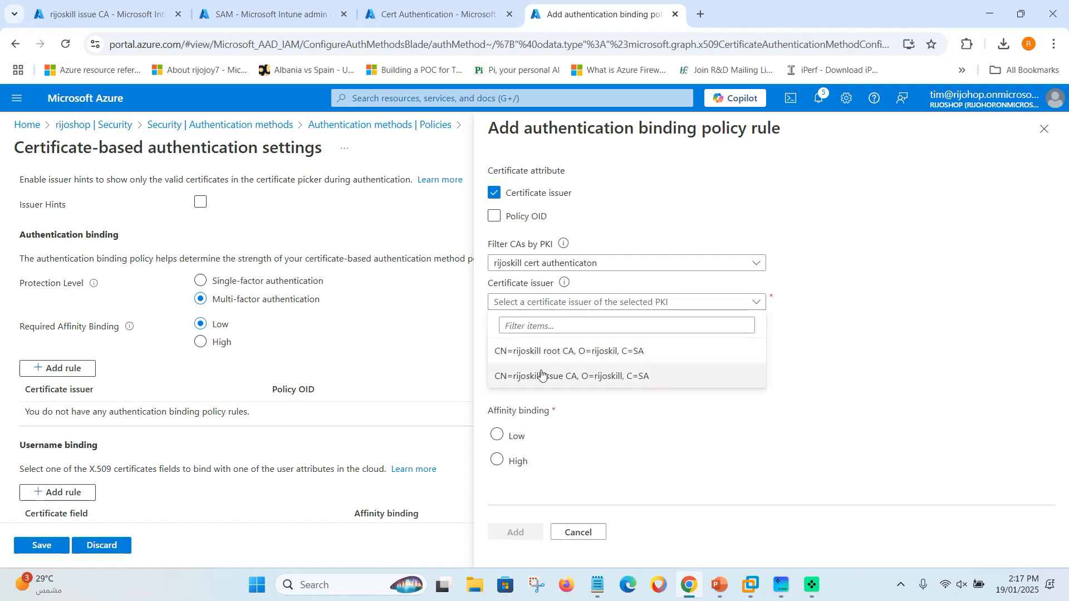
left_click(579, 352)
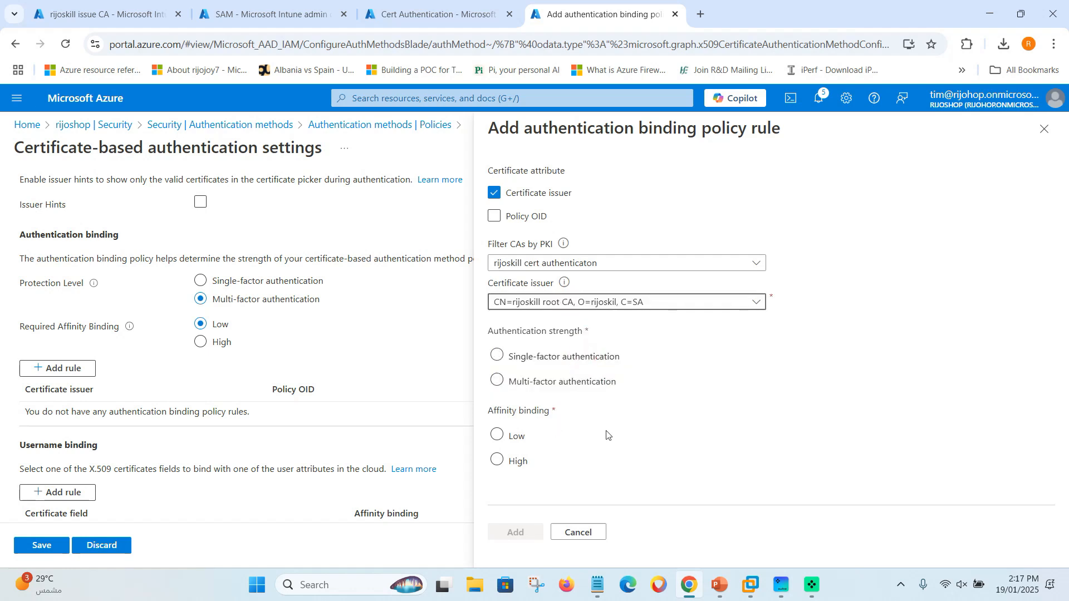
left_click(497, 381)
left_click(497, 435)
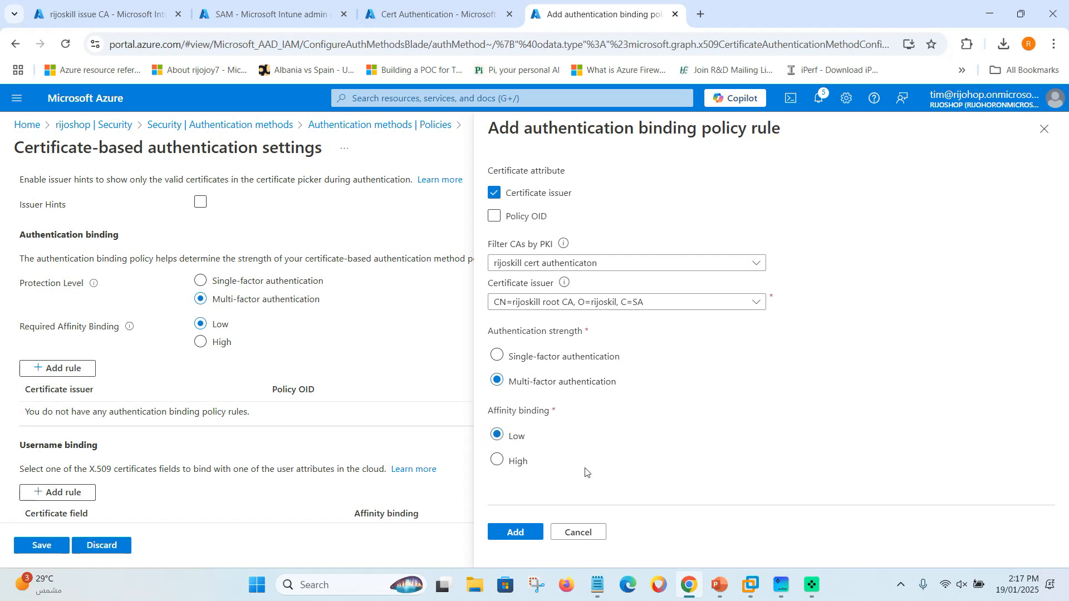
left_click(518, 533)
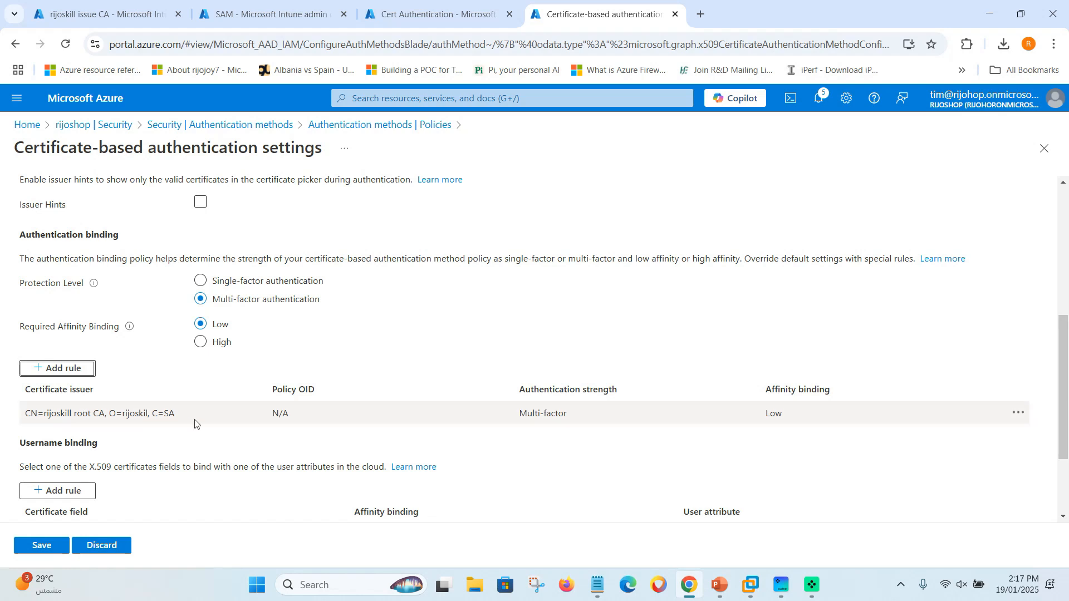
scroll(181, 434, "down", 3)
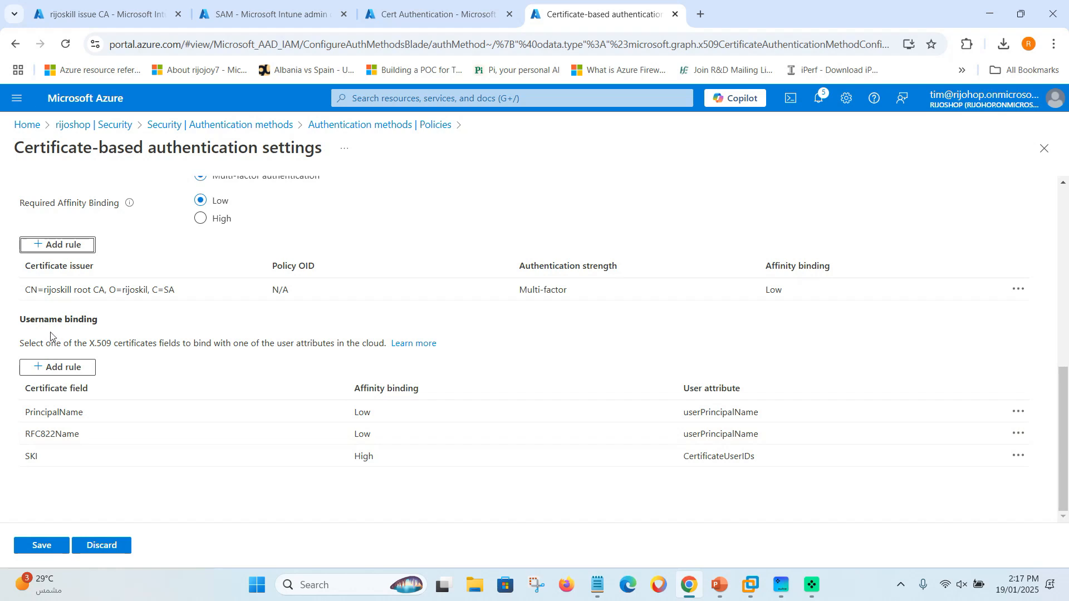
Open a new username binding rule, review the bindable certificate fields, and cancel it.
left_click(81, 490)
left_click(58, 367)
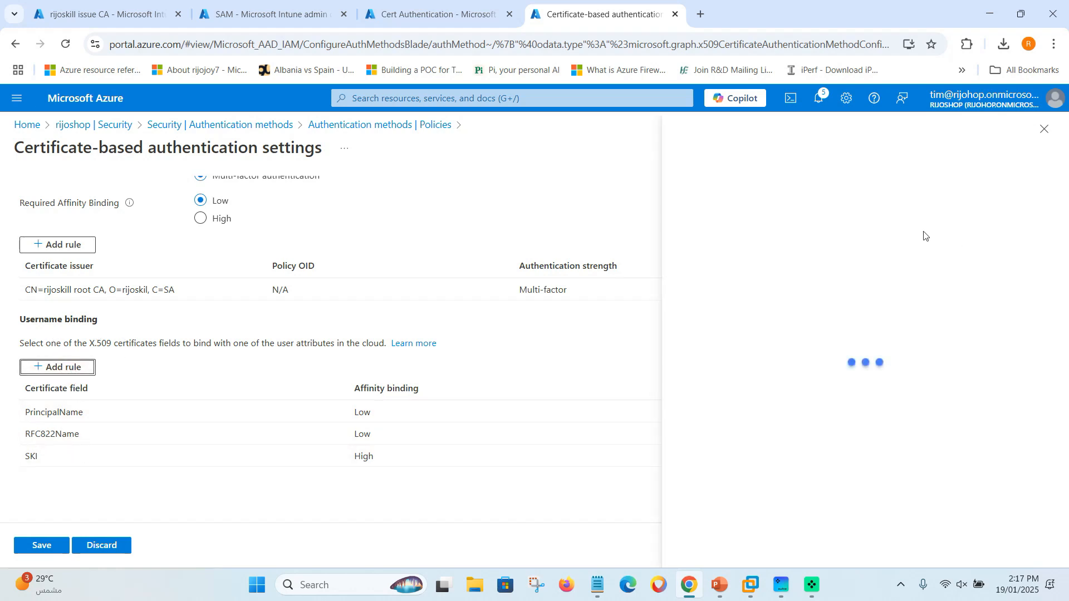
left_click(738, 196)
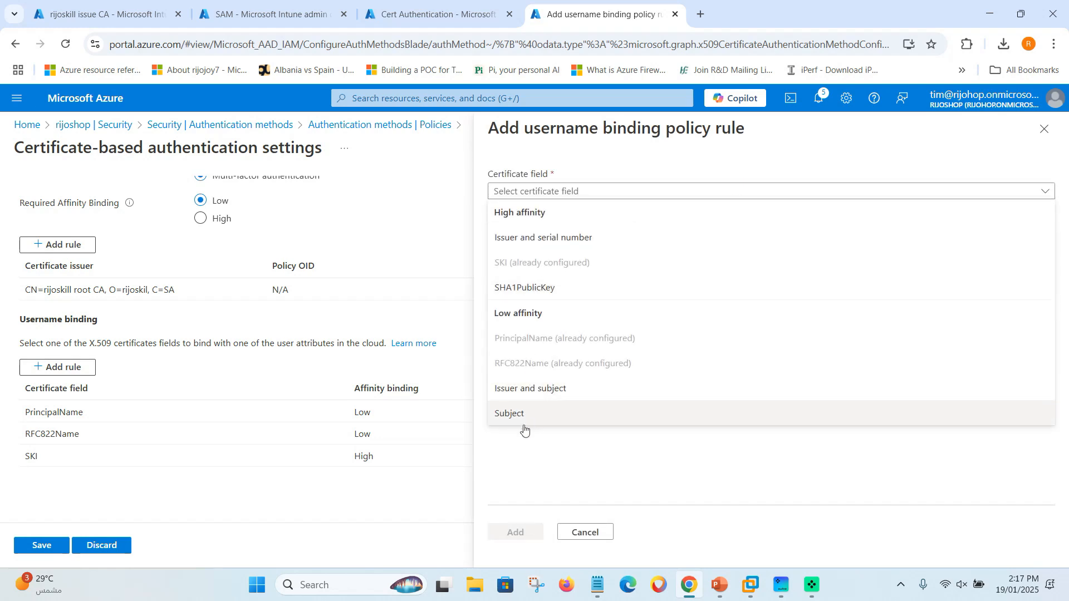
left_click(1044, 129)
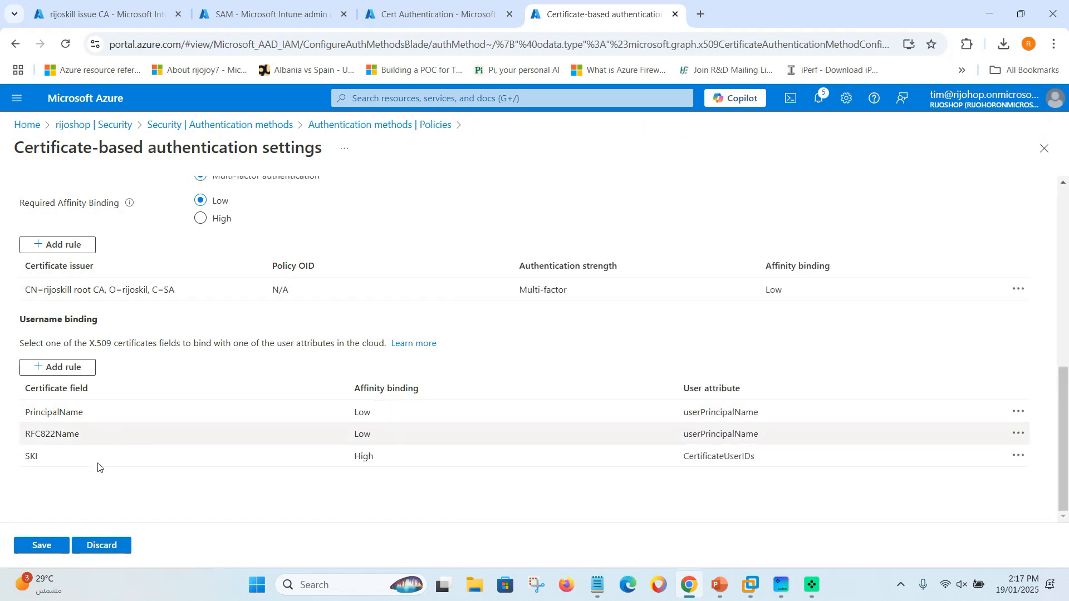
Save the certificate-based authentication settings and reload the methods list to confirm it is enabled.
left_click(44, 545)
scroll(282, 373, "up", 5)
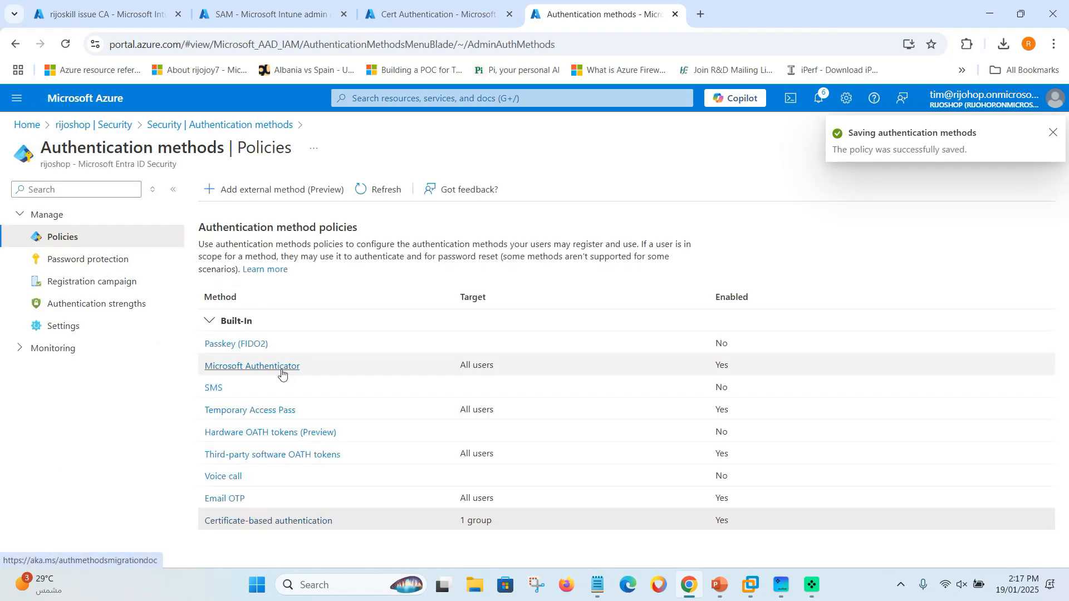
left_click(1054, 133)
left_click(387, 194)
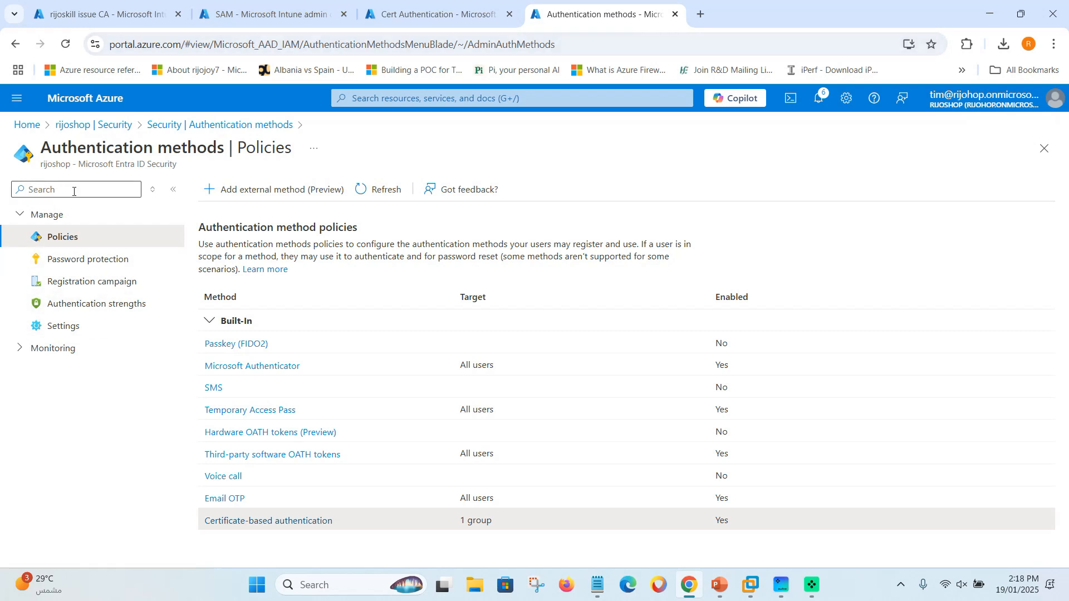
Copy the test user's User principal name from their profile, then launch a new Firefox window.
left_click(89, 126)
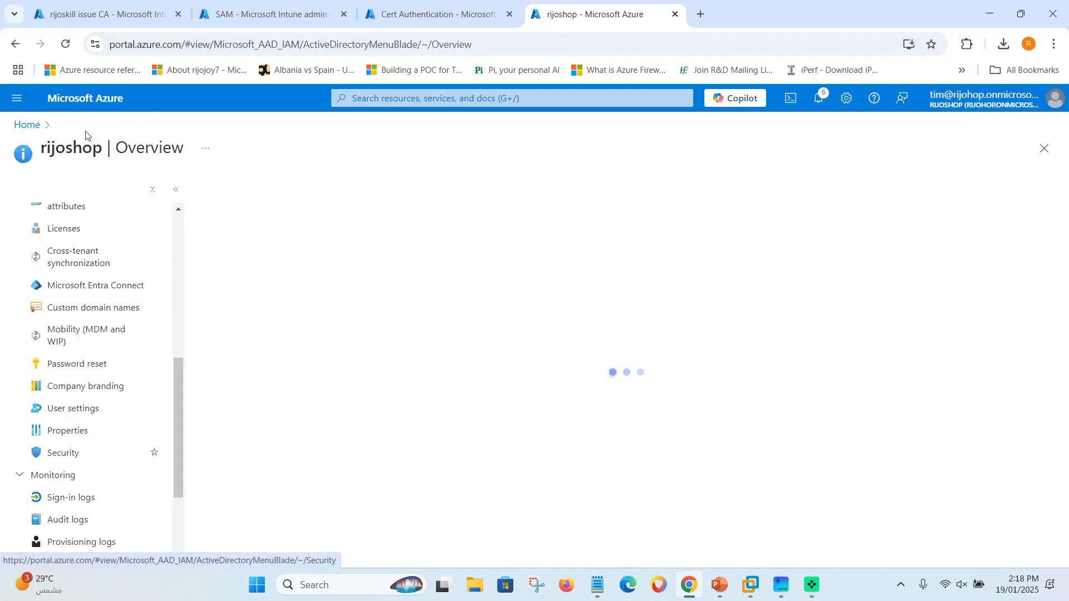
scroll(69, 304, "up", 10)
left_click(67, 306)
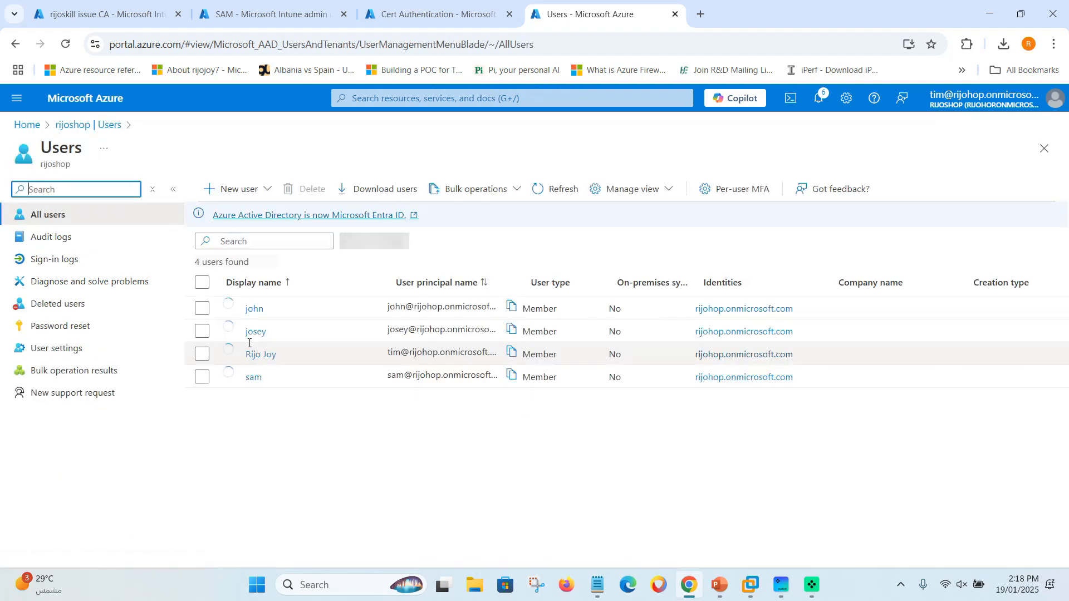
left_click(253, 378)
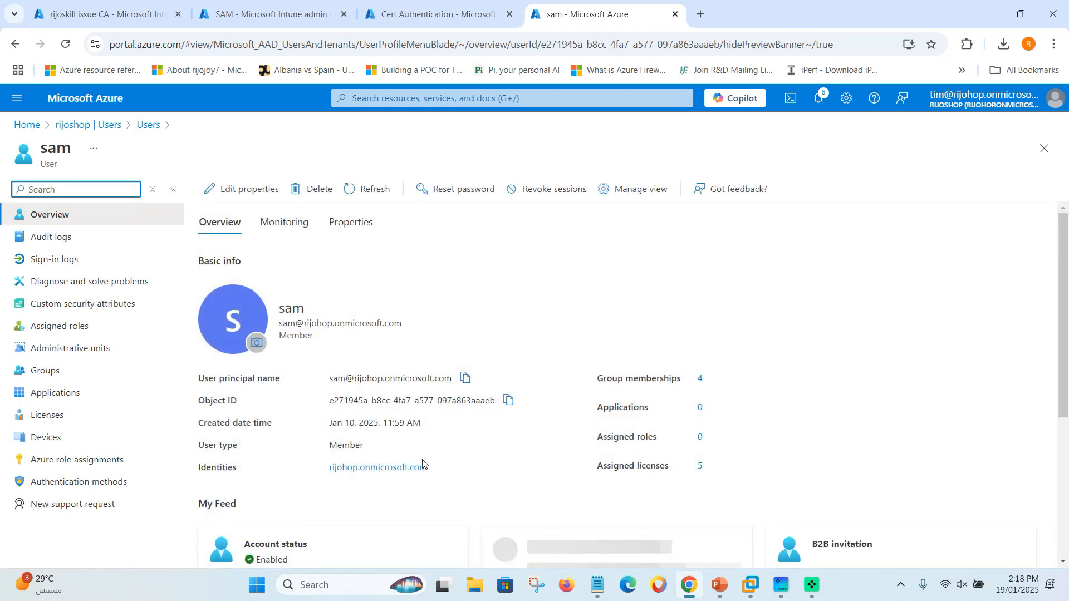
left_click(465, 378)
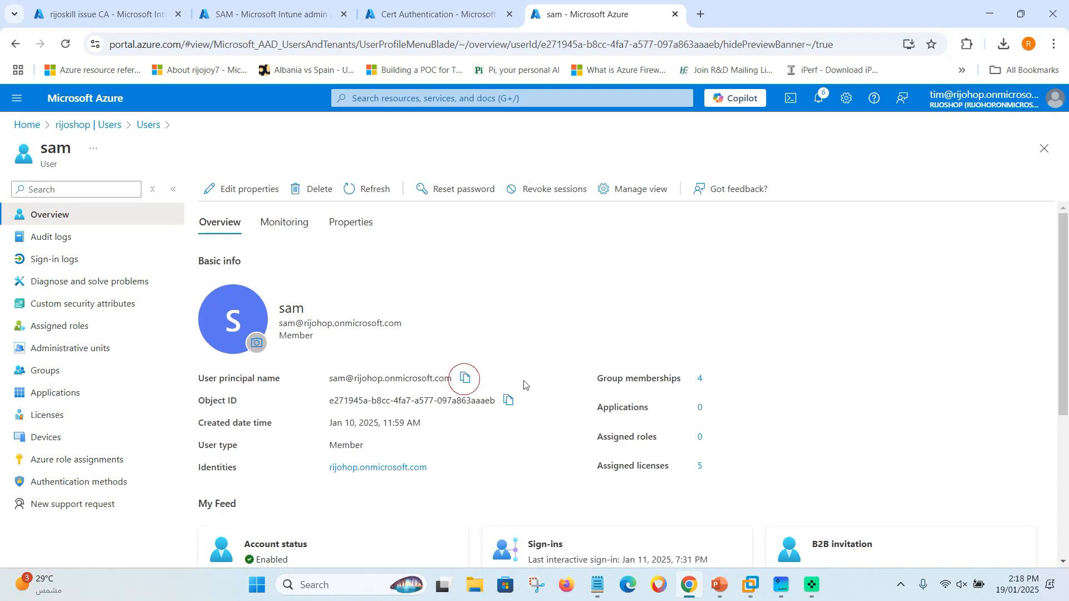
left_click(466, 377)
left_click(566, 586)
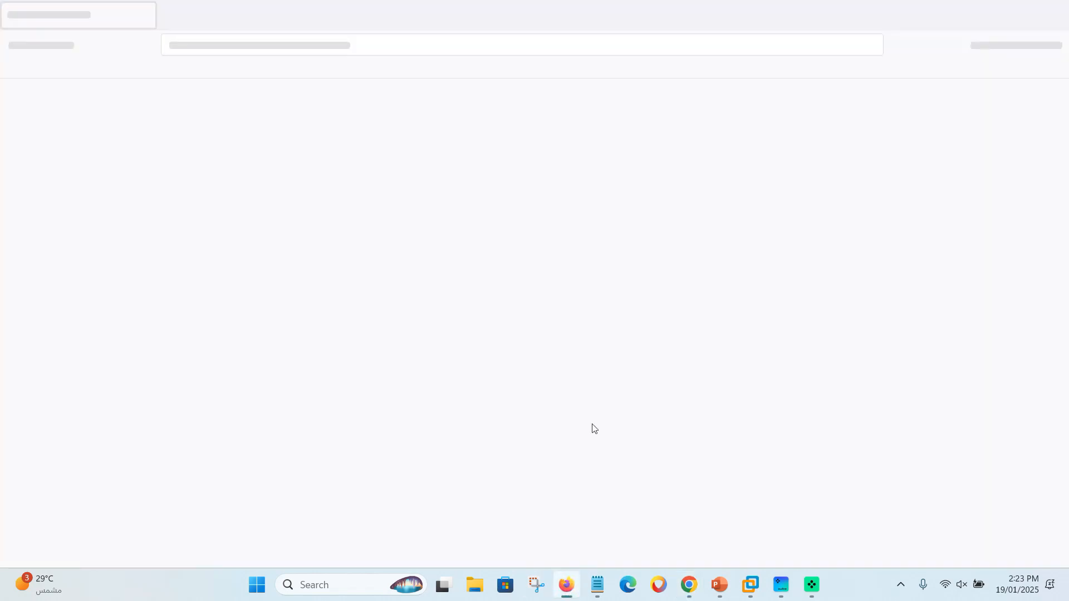
Open a Firefox private window and browse to office.com.
left_click(1052, 44)
left_click(946, 143)
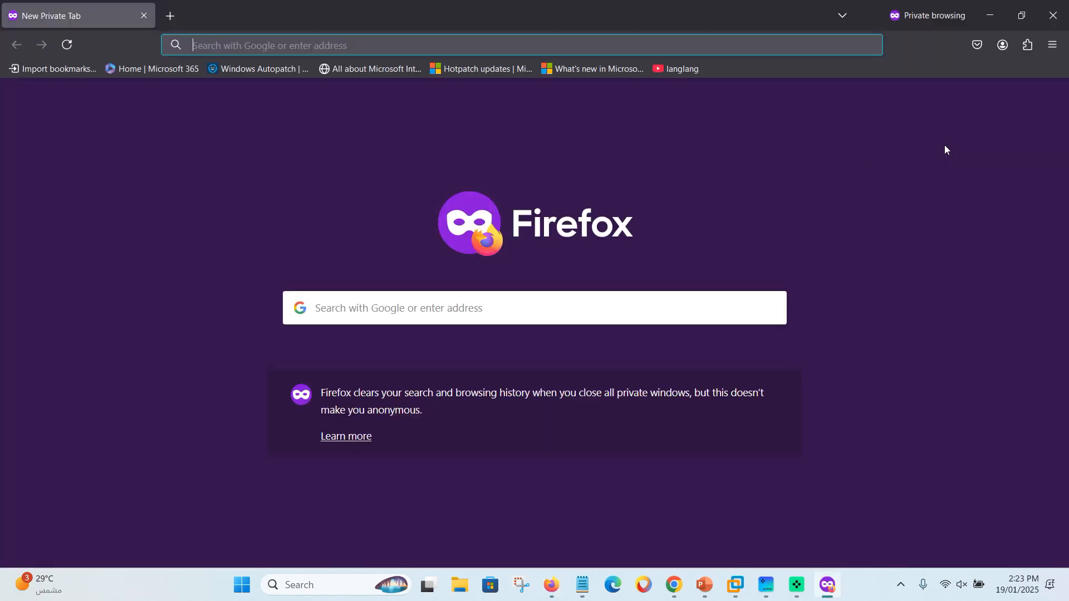
left_click(427, 42)
type("office.com/")
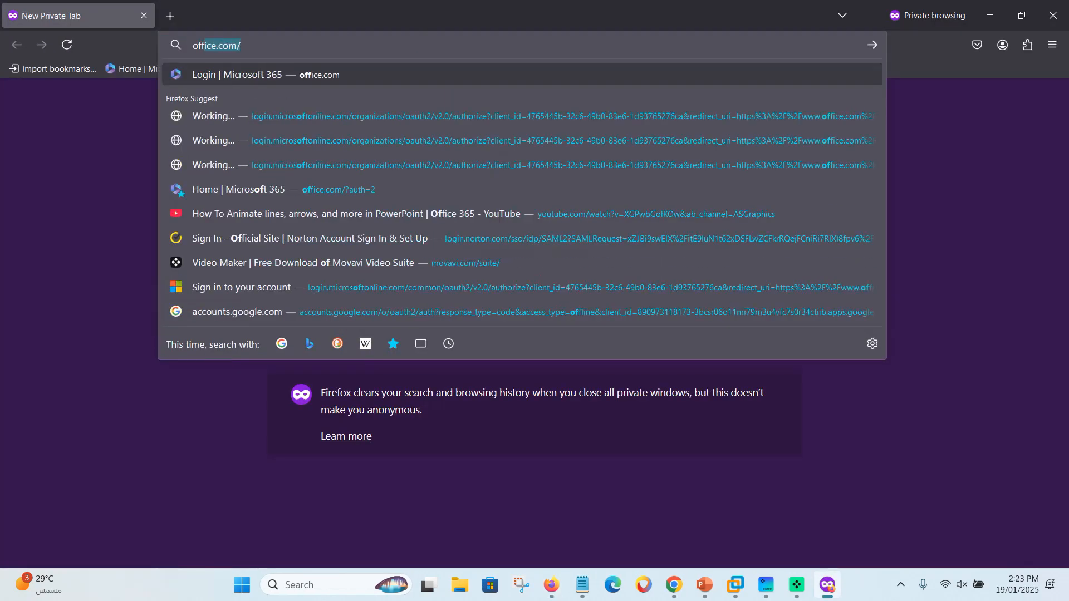
key("Return")
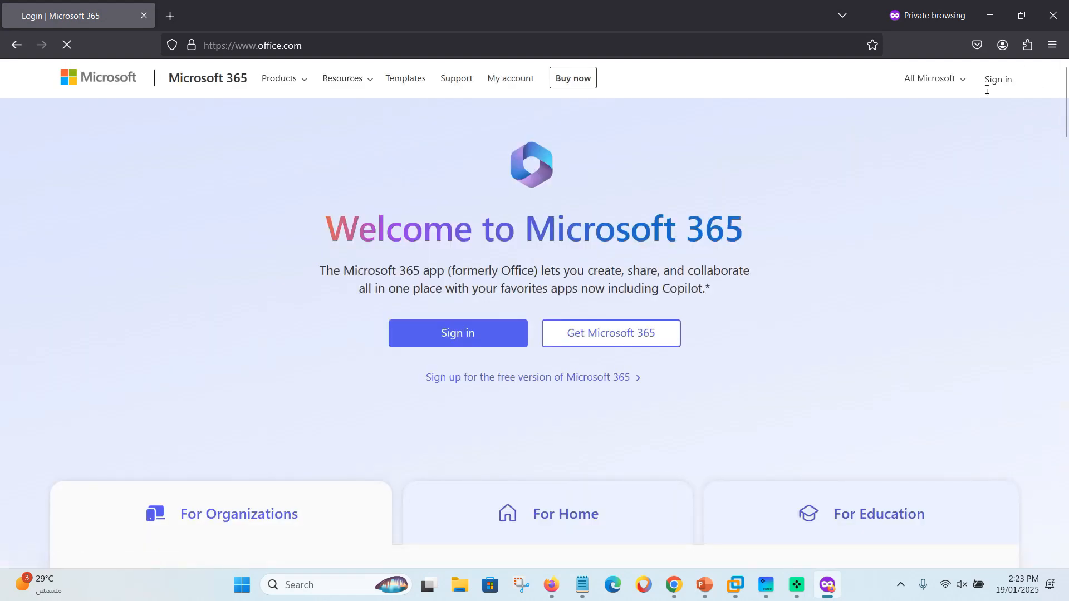
Sign in with the pasted user e-mail using a certificate, which fails with Secure Connection Failed.
left_click(998, 80)
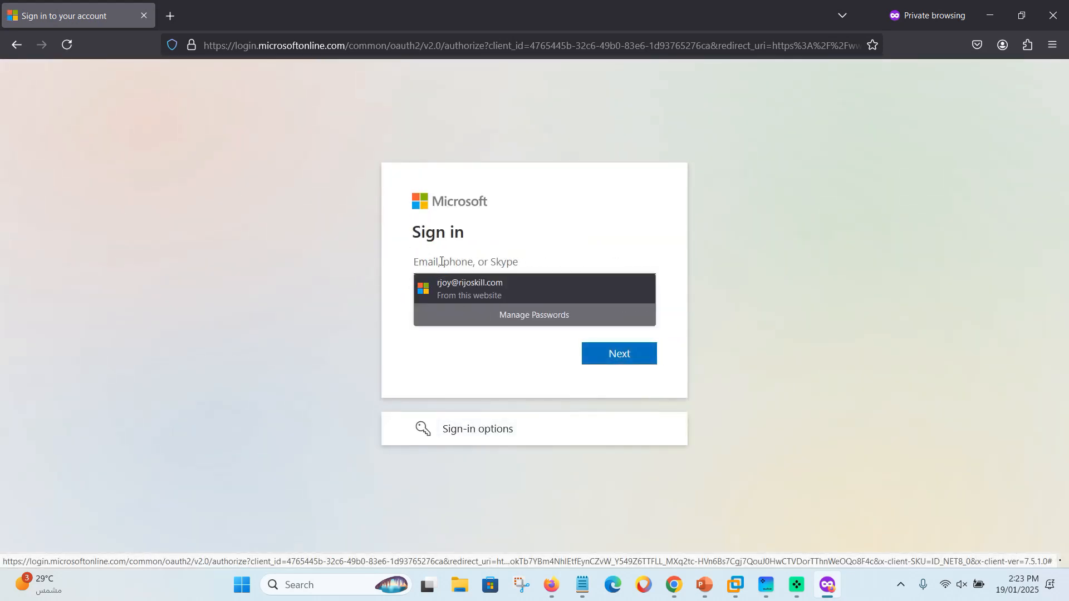
key("ctrl+v")
left_click(645, 355)
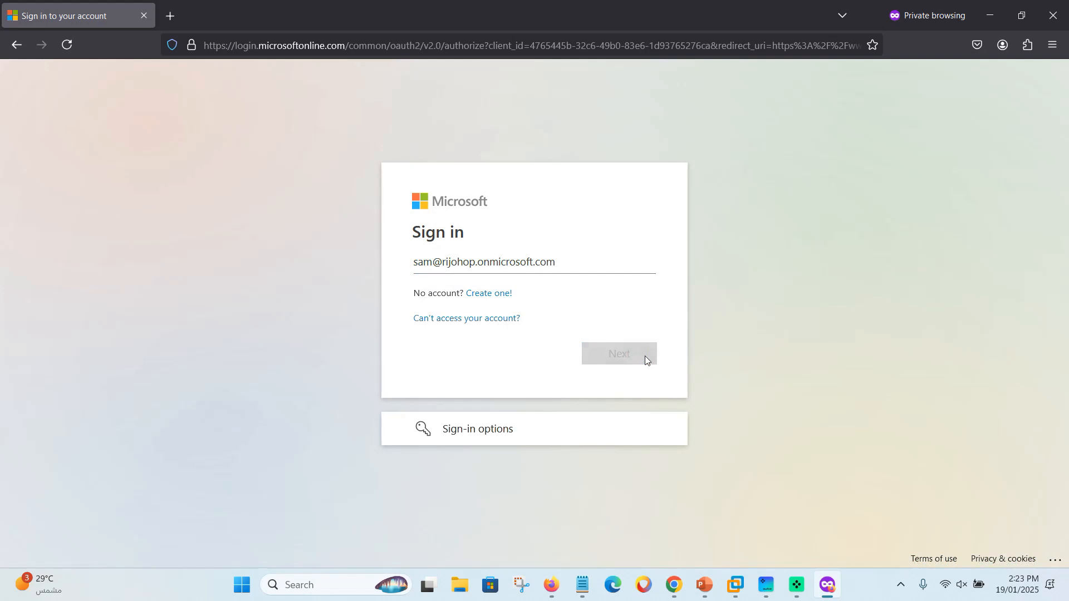
left_click(502, 420)
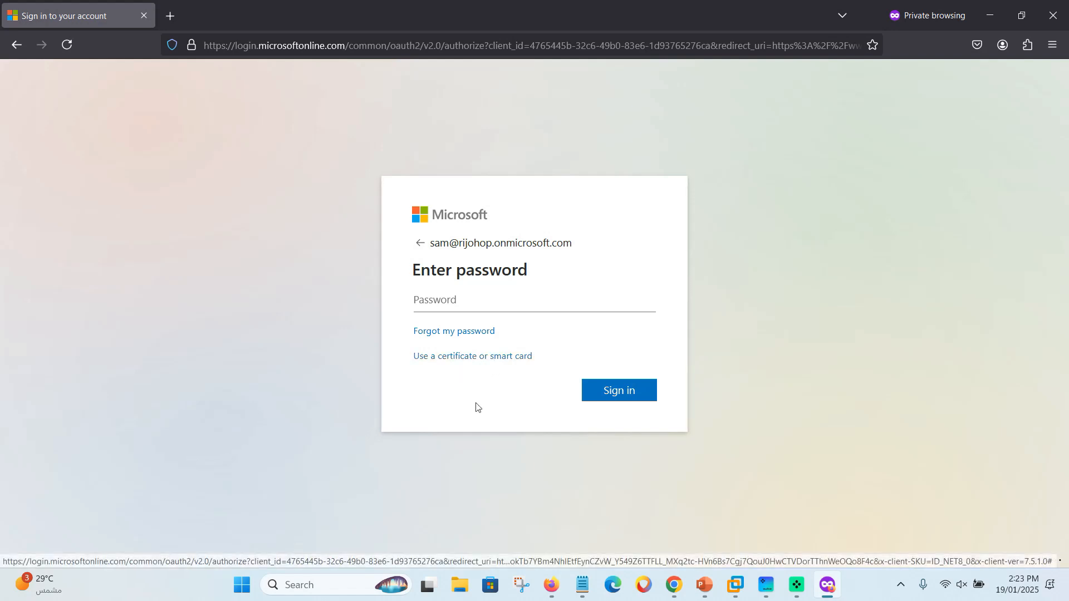
left_click(454, 359)
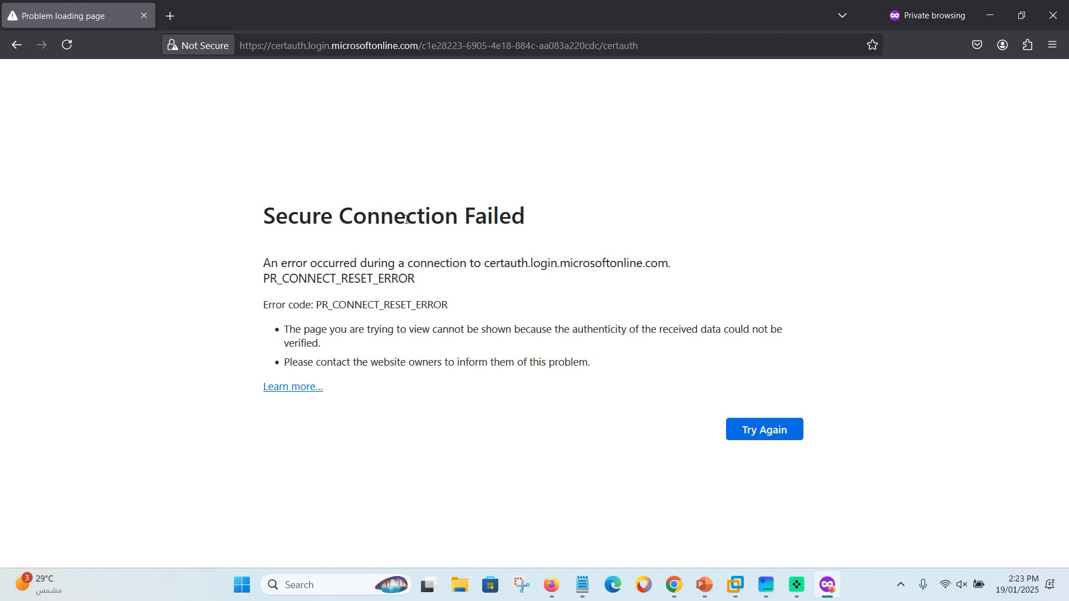
left_click_drag(265, 216, 537, 217)
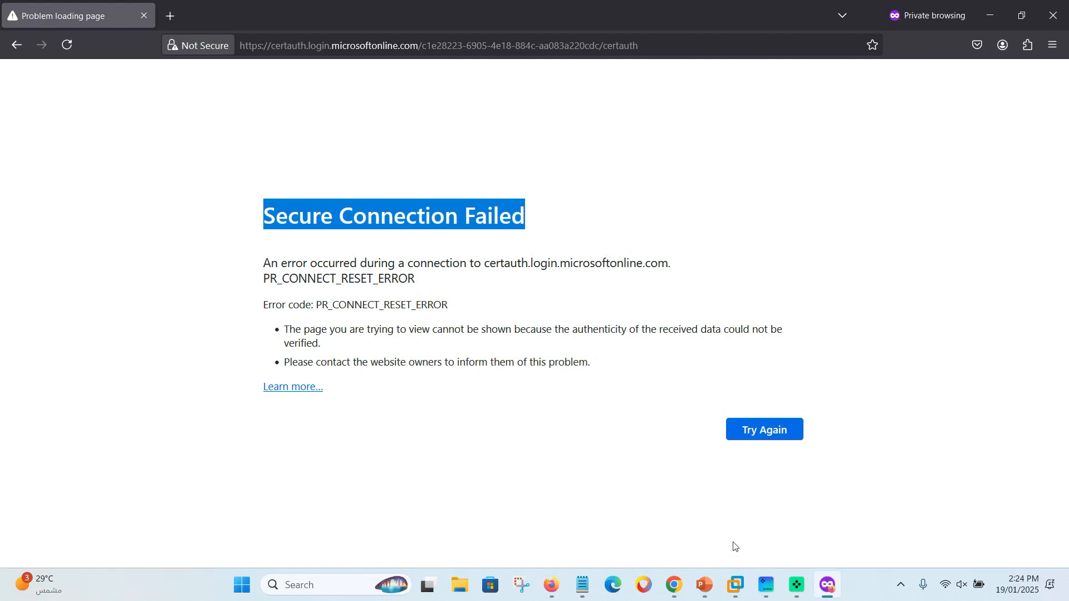
mouse_move(735, 585)
left_click(777, 478)
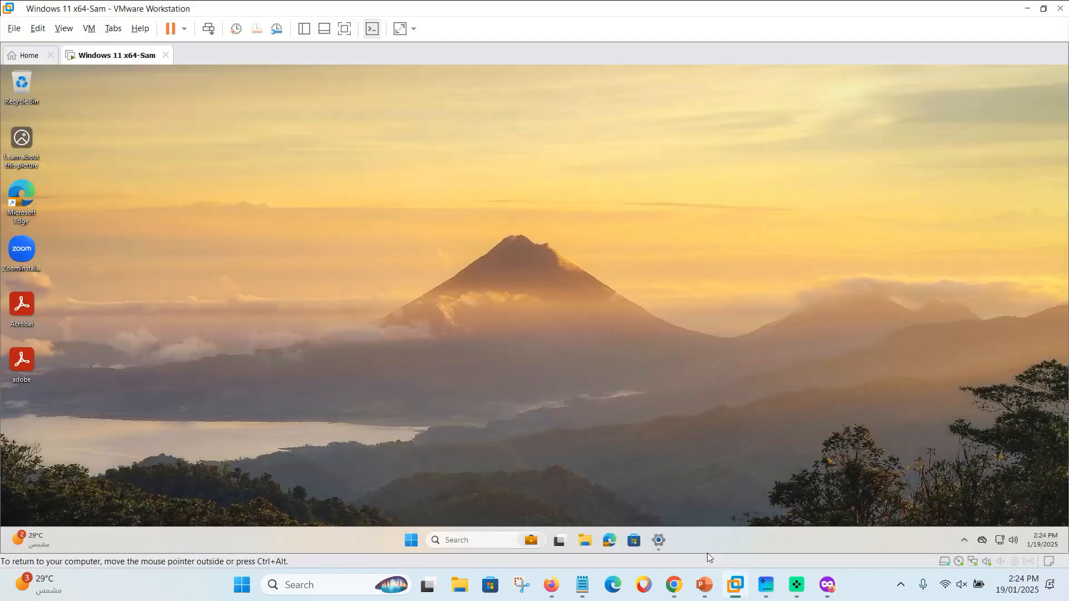
In the VM, open a maximized Edge InPrivate window and browse to office.com.
mouse_move(704, 584)
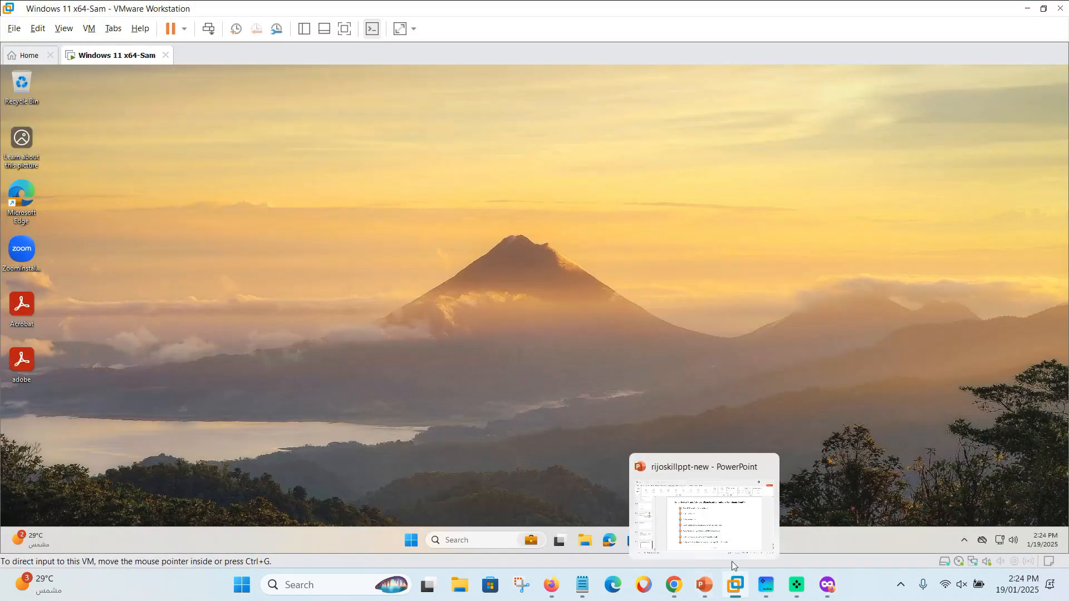
left_click(609, 540)
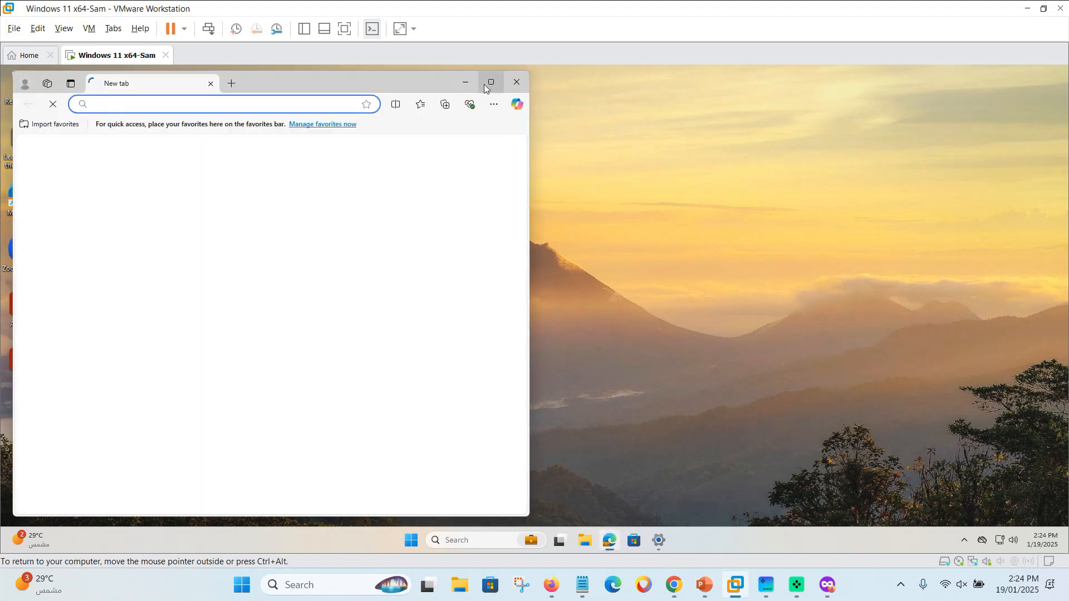
left_click(490, 82)
left_click(1034, 95)
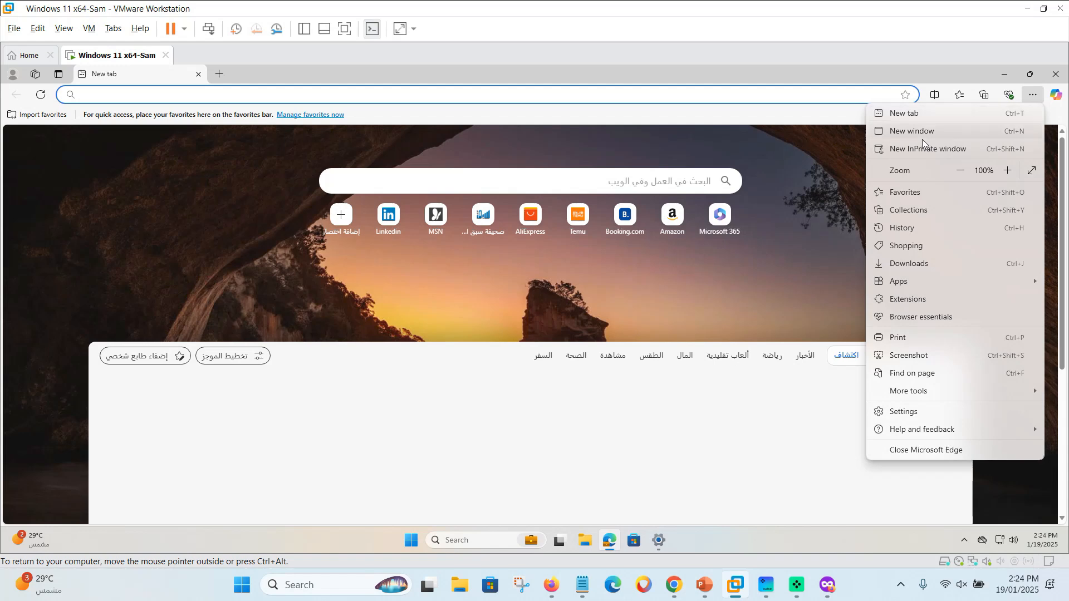
left_click(926, 149)
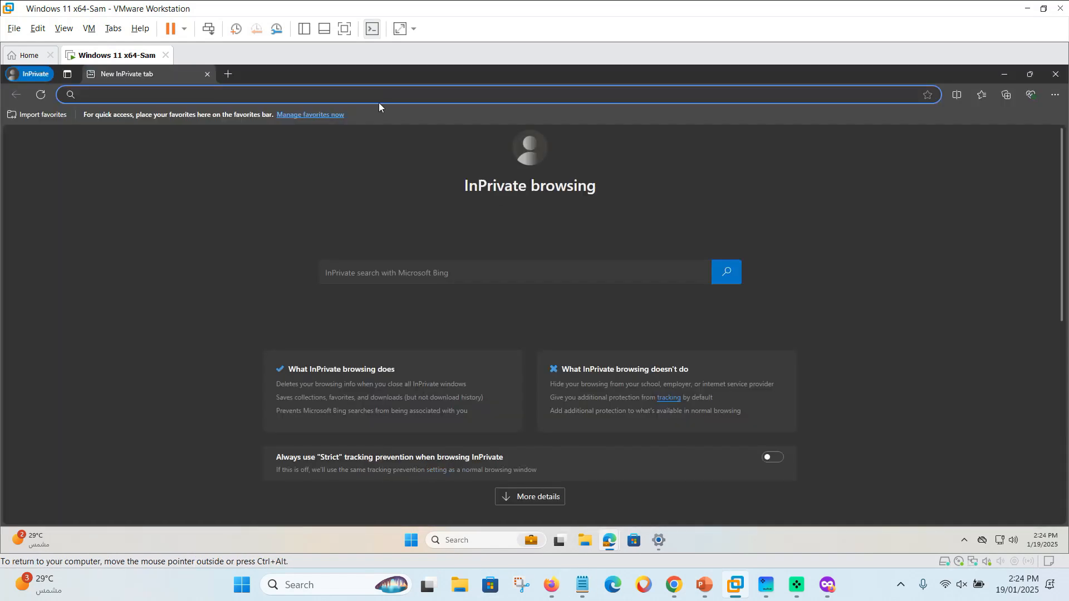
type("off")
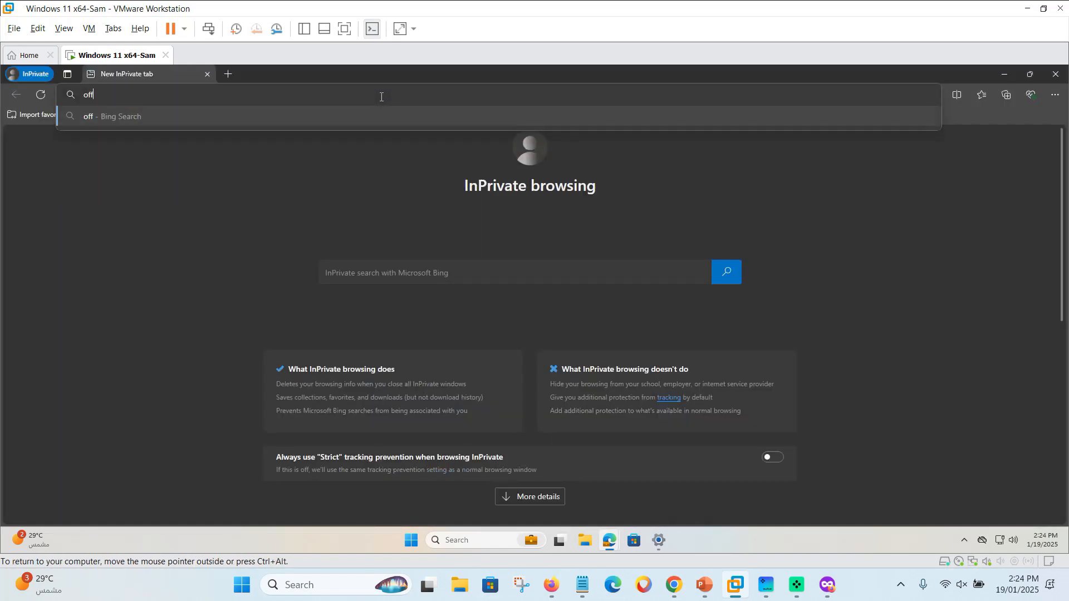
type("ice.com")
key("Return")
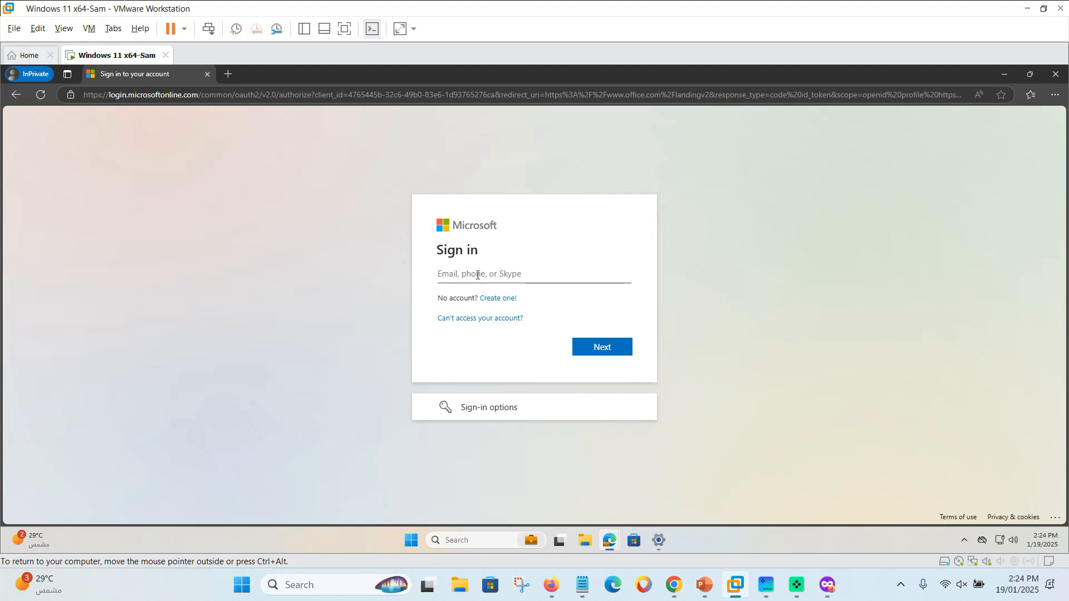
Enter the pasted user e-mail and submit a password, which is rejected as incorrect.
key("ctrl+v")
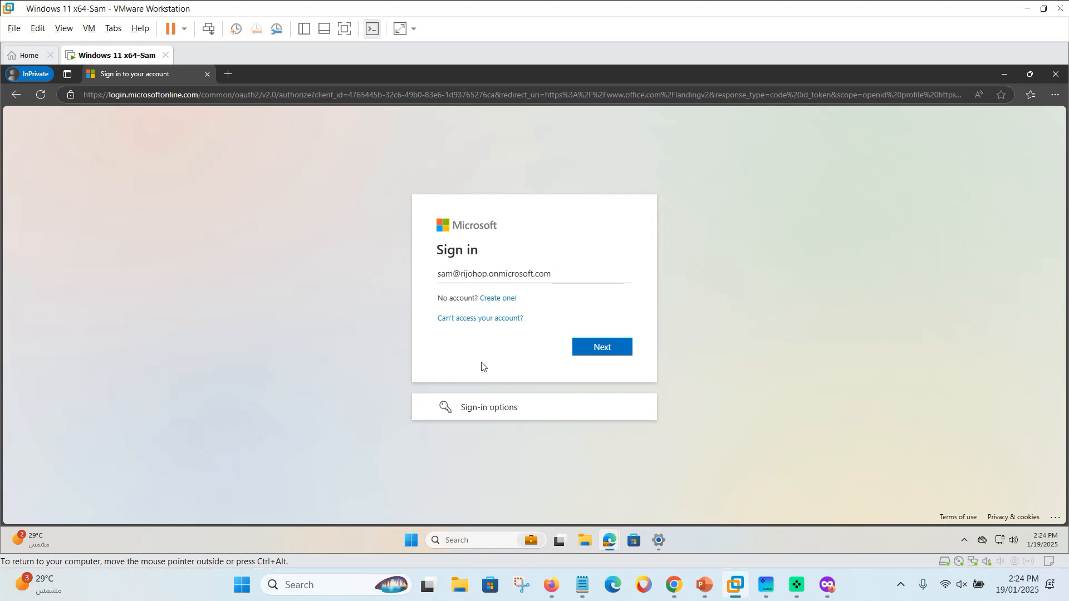
left_click(603, 348)
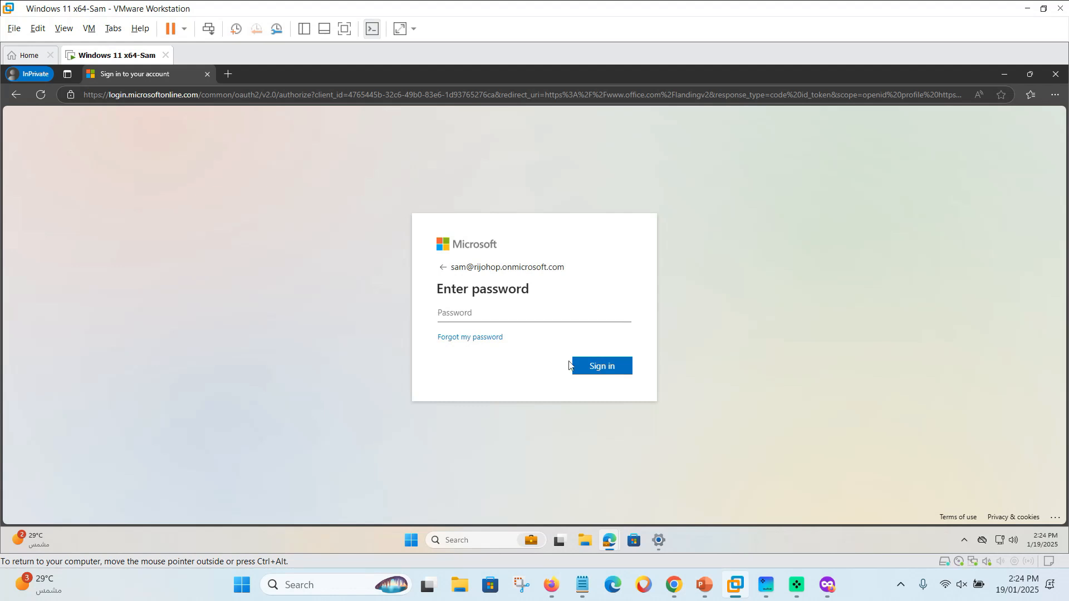
left_click(593, 370)
left_click(492, 317)
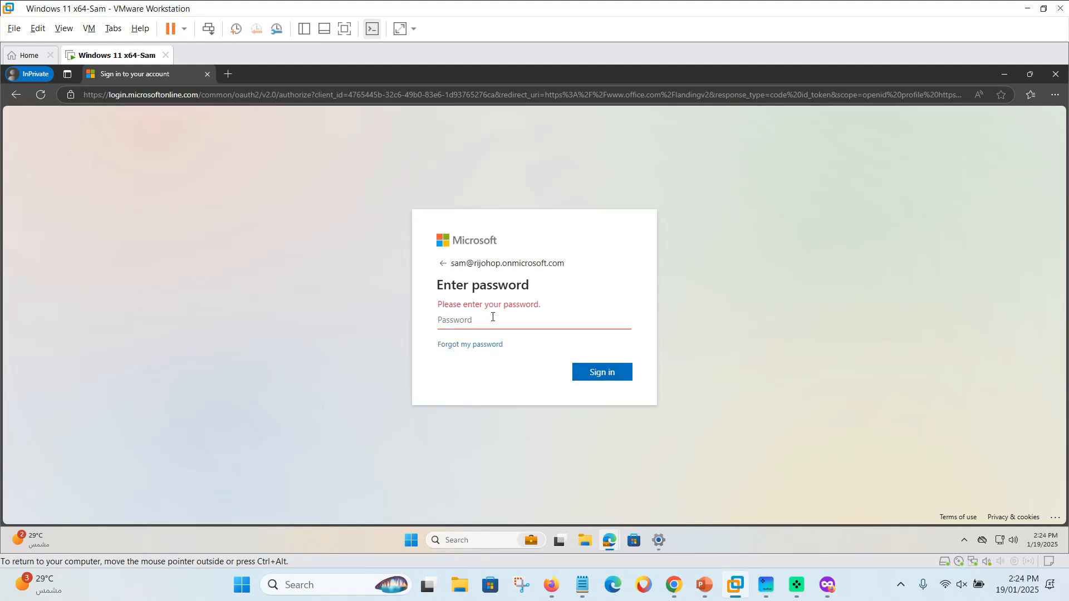
type("••••••••••")
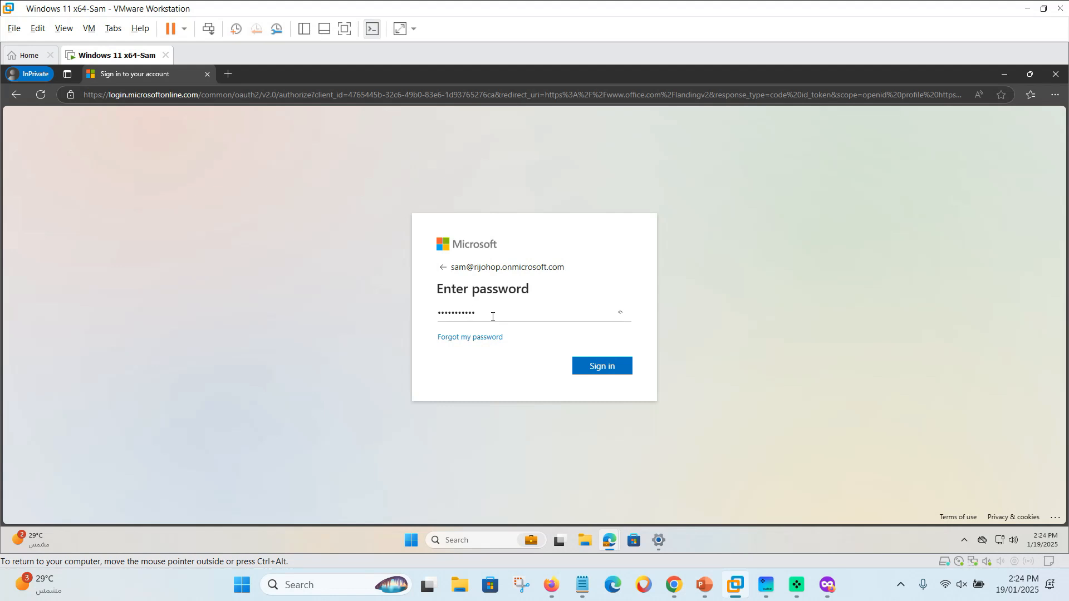
key("Return")
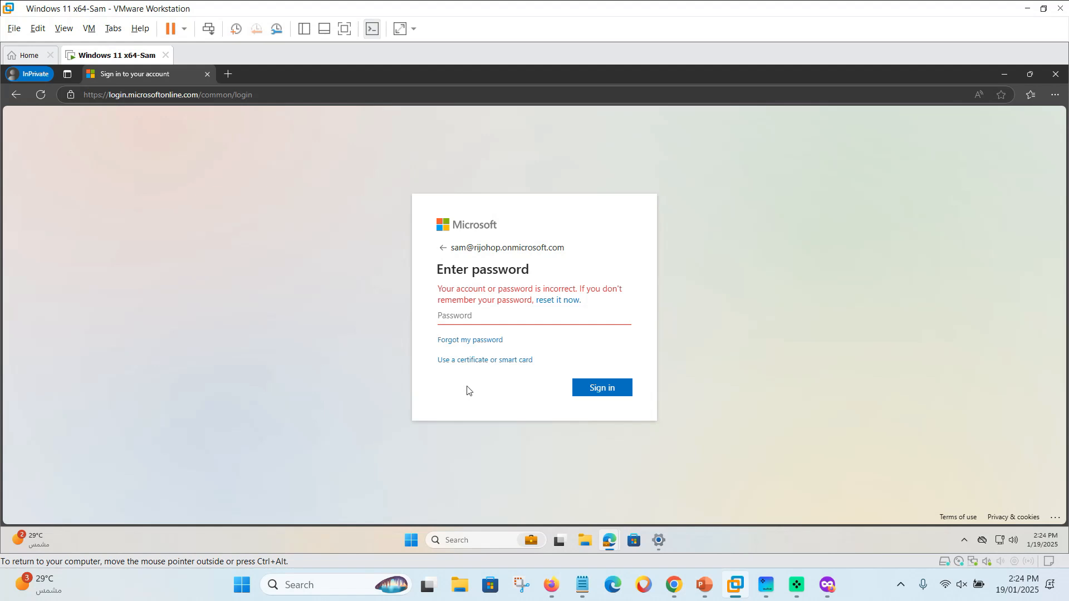
Sign in with the user's issued certificate and choose to stay signed in.
left_click(468, 361)
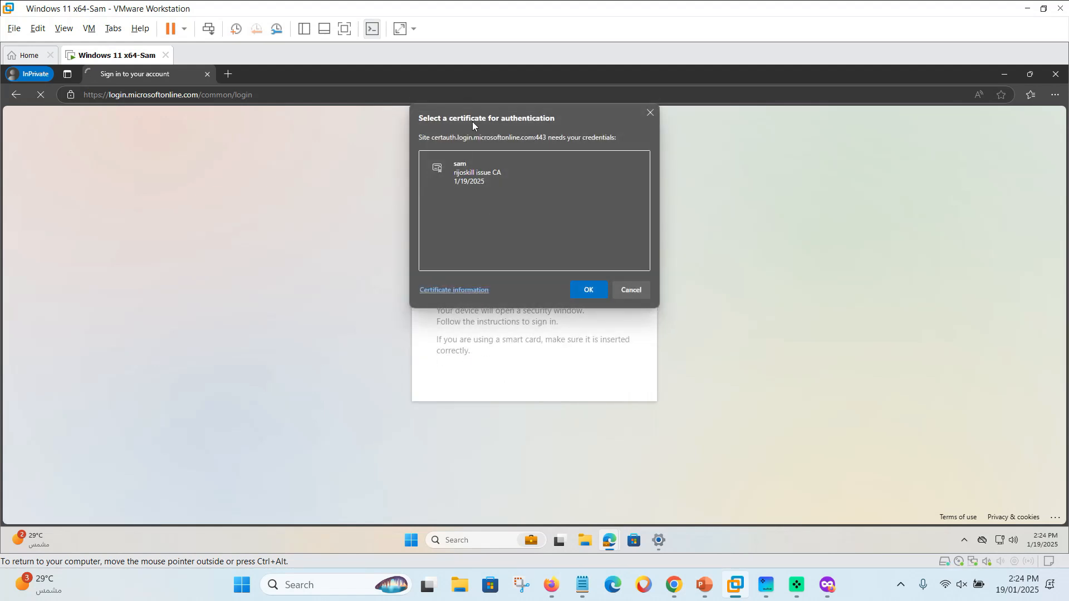
left_click(476, 179)
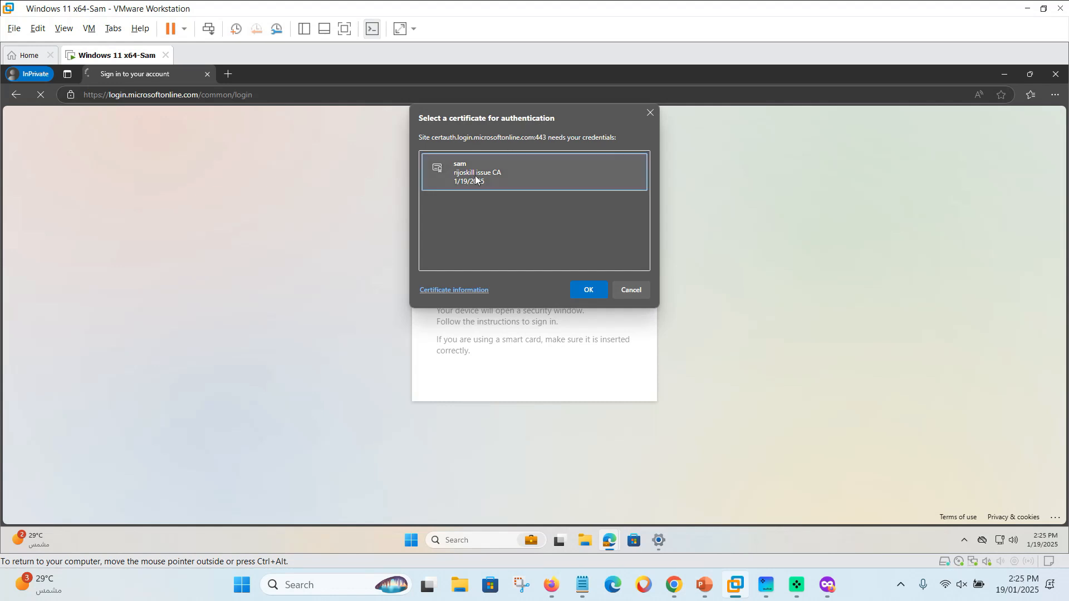
left_click(597, 290)
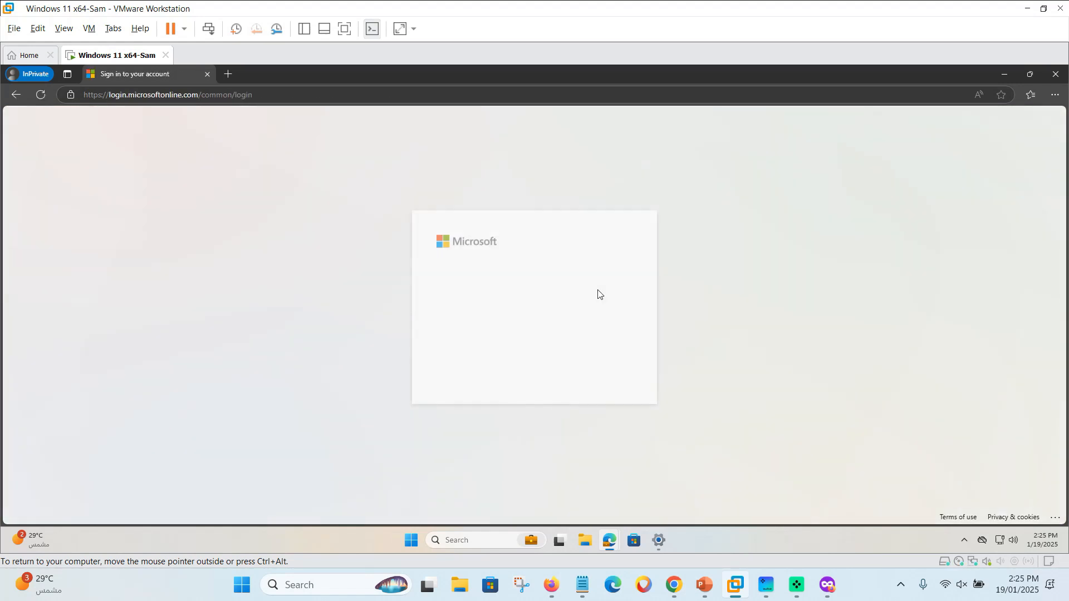
left_click(592, 372)
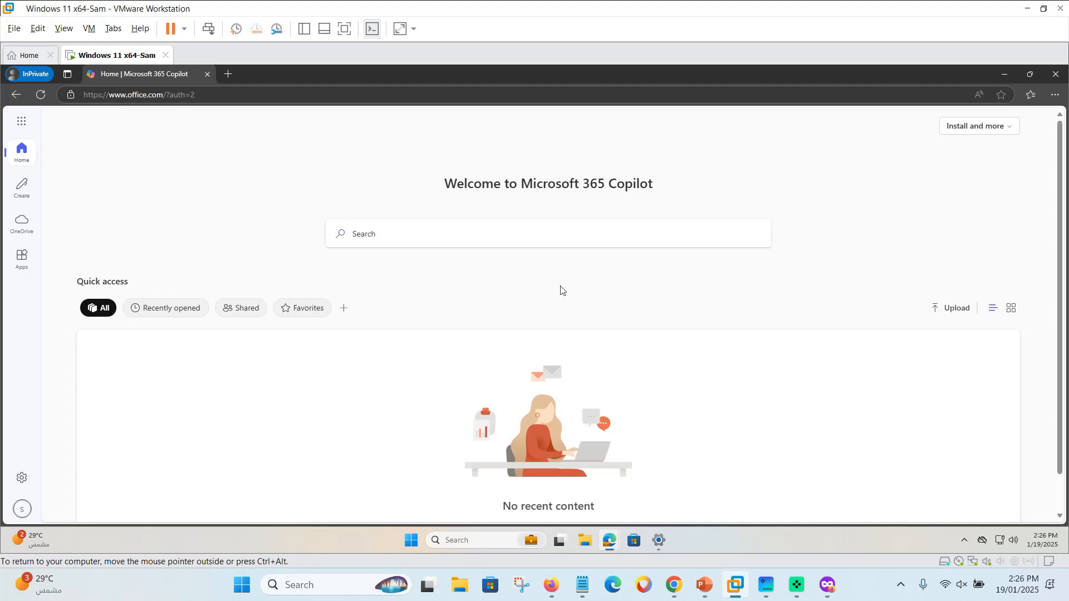
Check the Firefox private window, then bring the virtual machine window back to front.
left_click(828, 585)
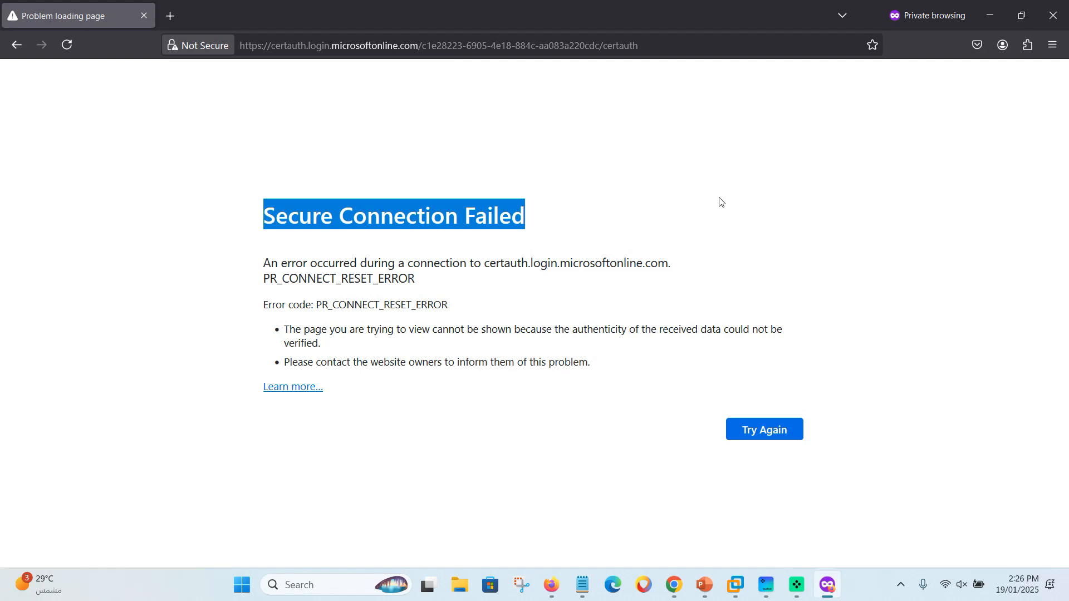
left_click(736, 586)
left_click(757, 505)
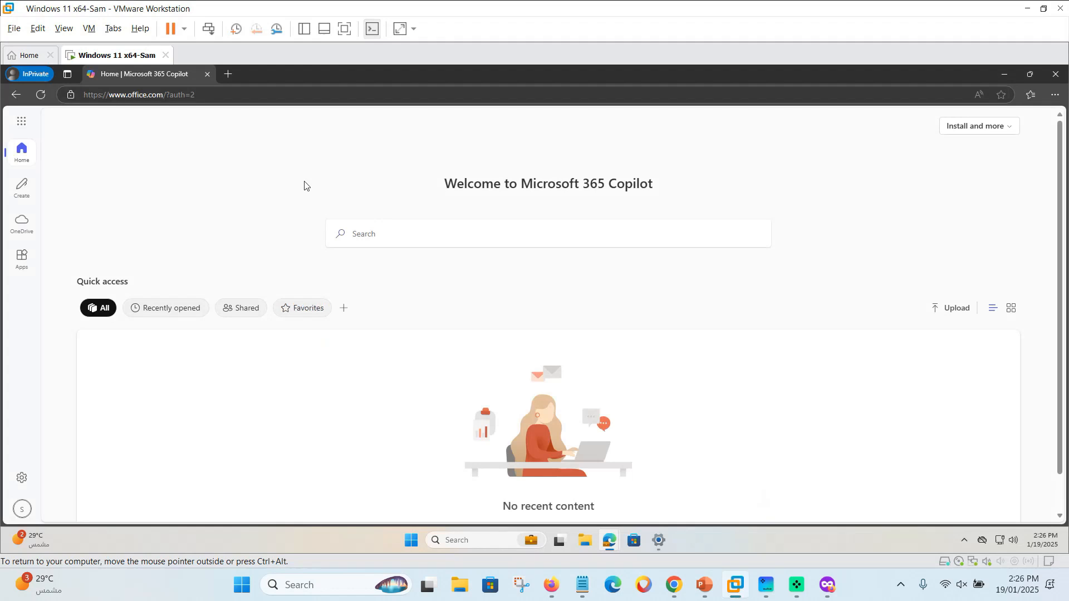